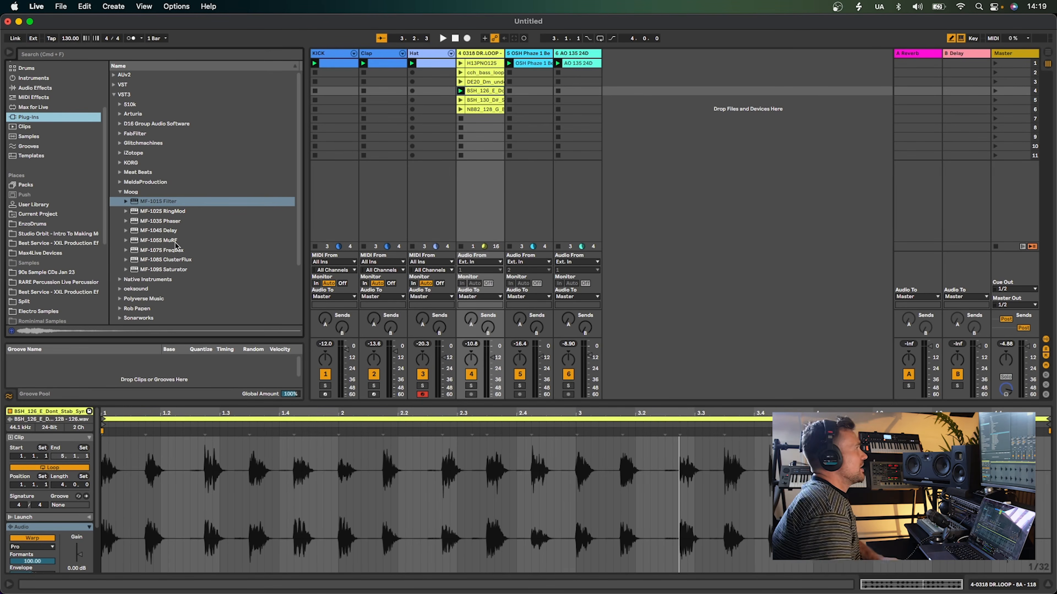
Start and stop playback of the session
key(space)
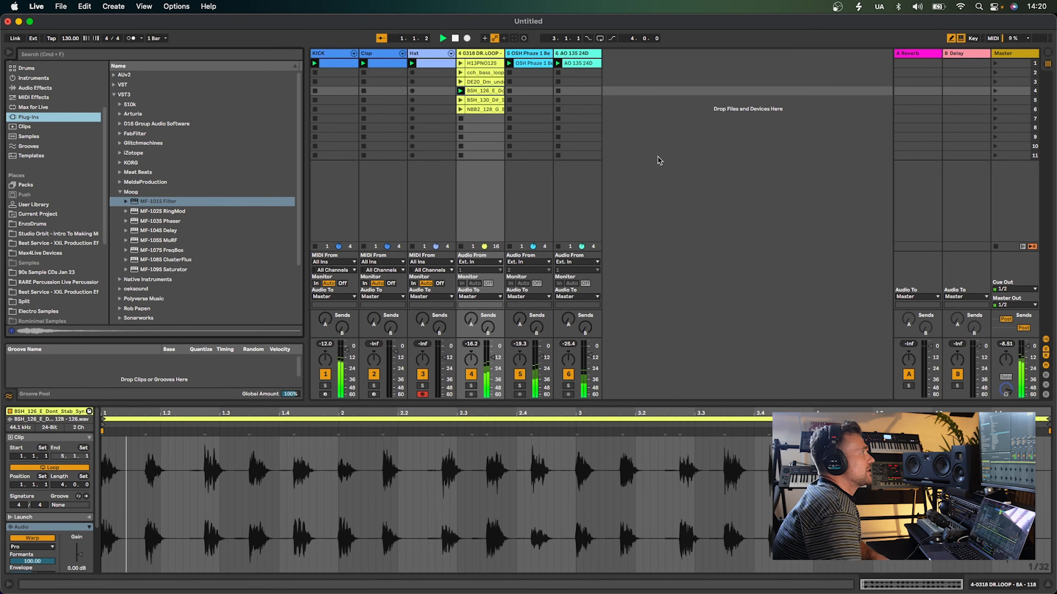
key(space)
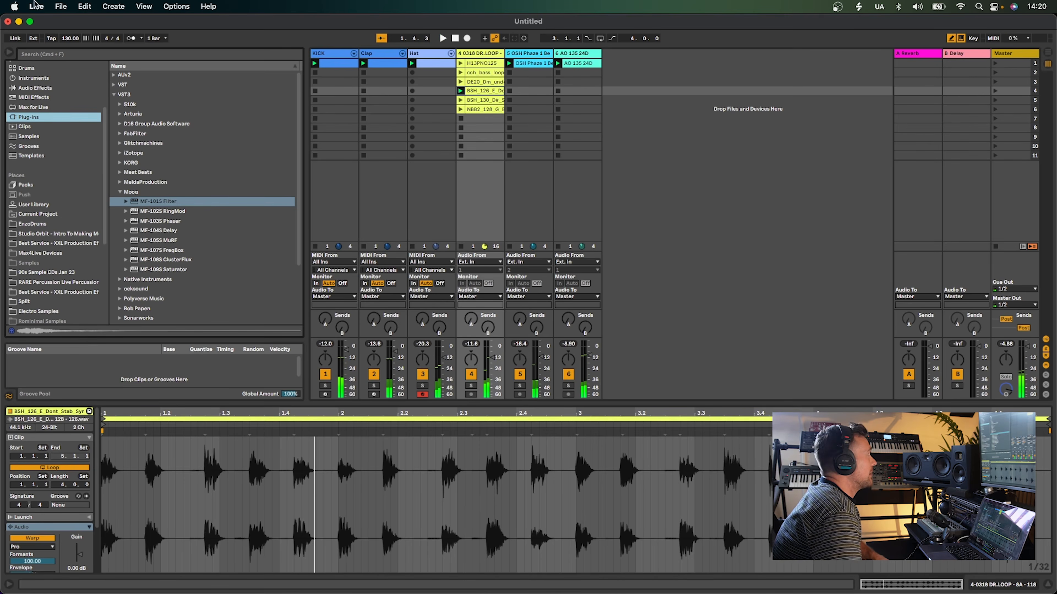
Set the audio output device to Multi-Output Device in the preferences
click(36, 6)
click(52, 42)
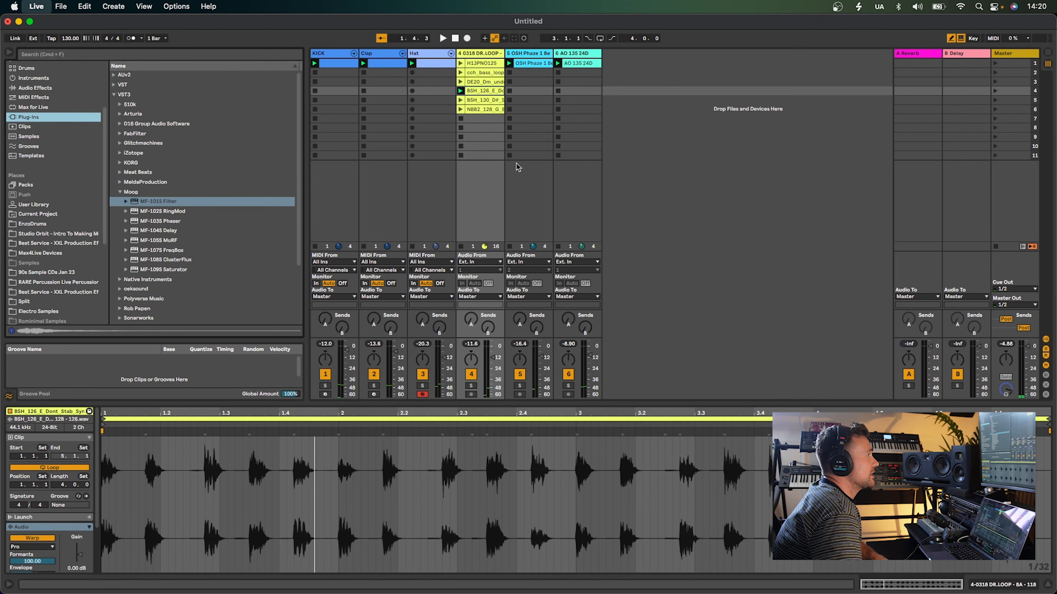
click(579, 201)
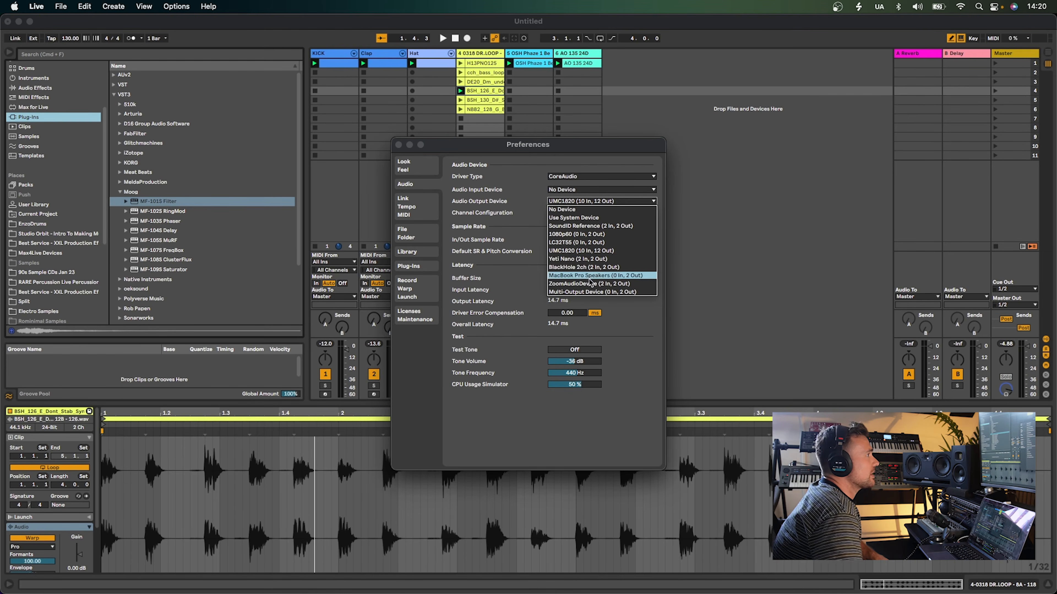
click(595, 293)
click(398, 145)
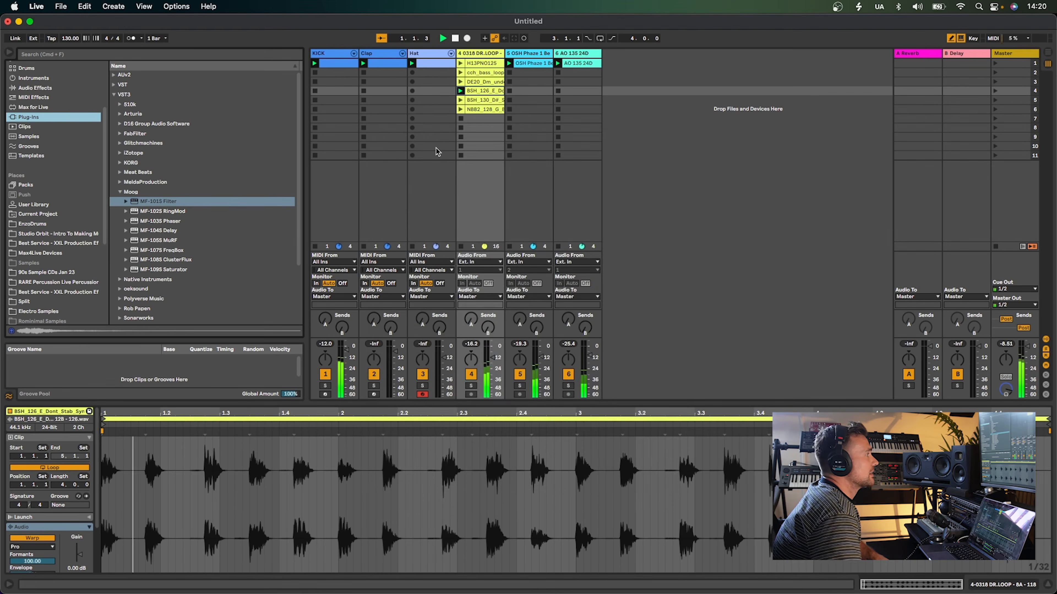
Launch each clip of the drum loop track in turn to audition them
click(461, 63)
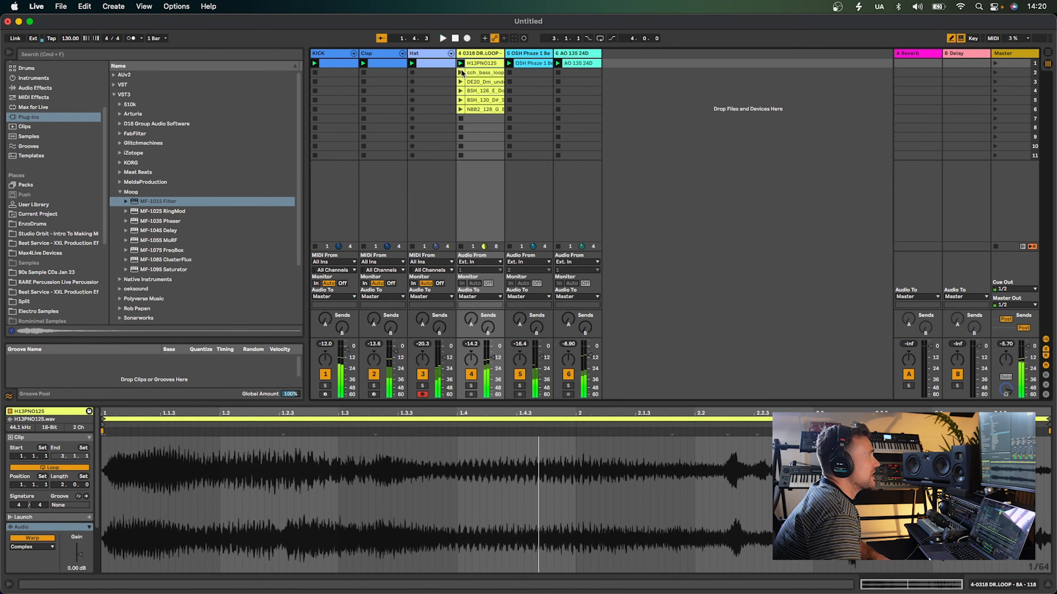
click(461, 72)
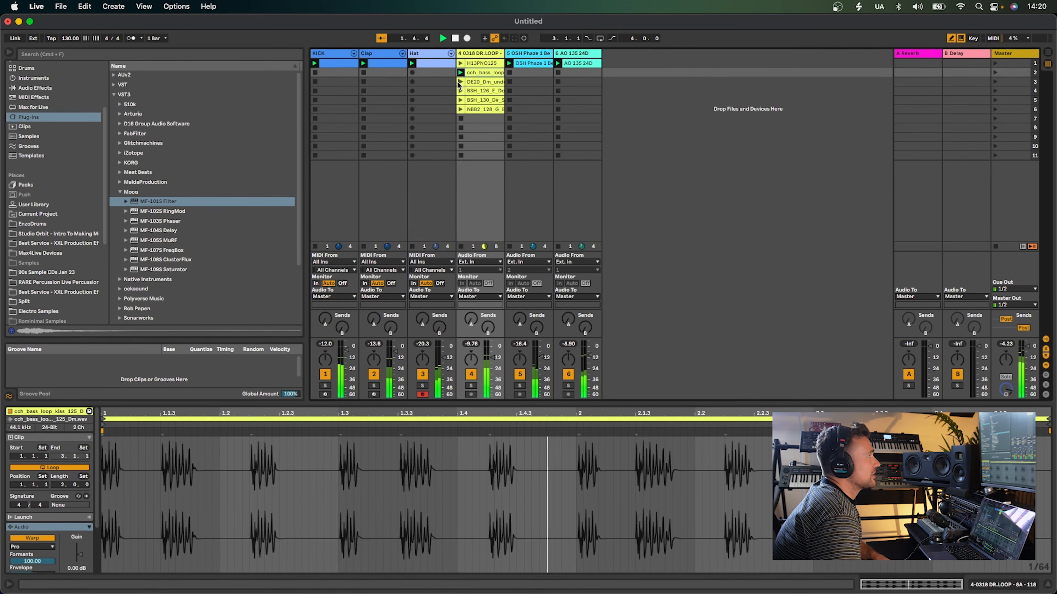
click(461, 81)
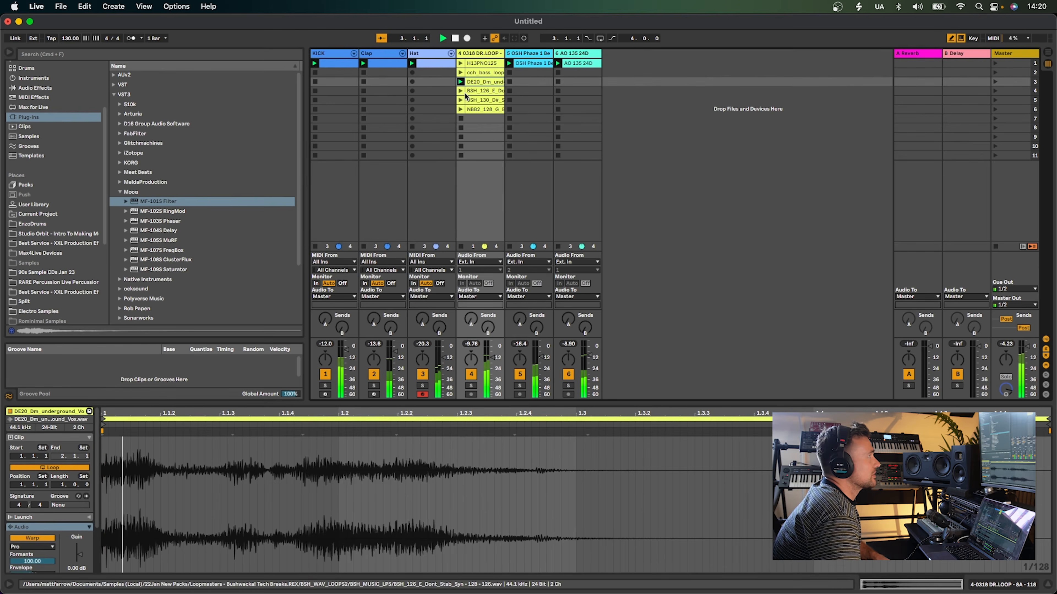
click(476, 91)
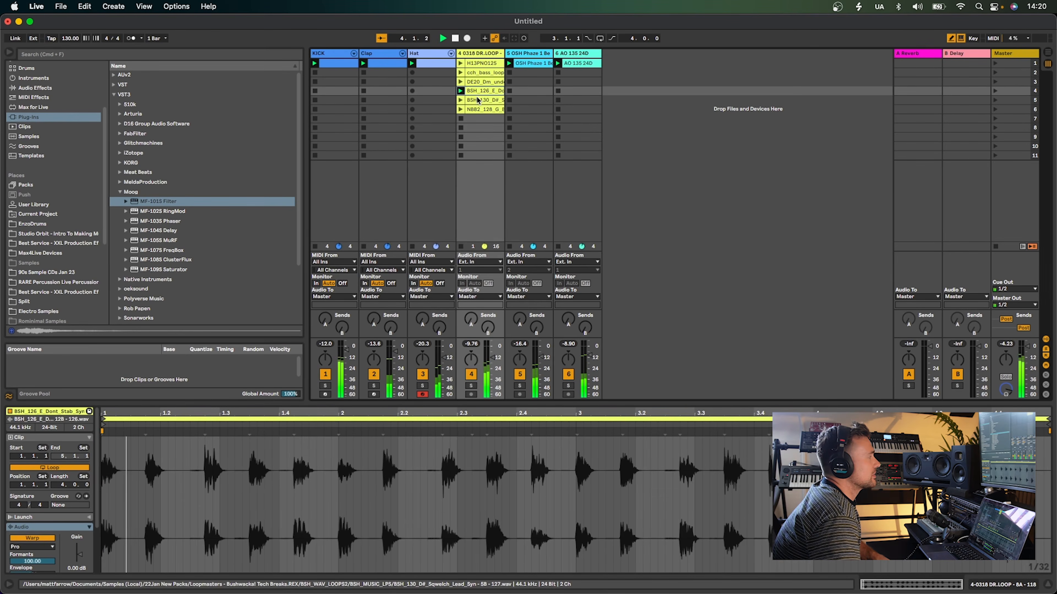
click(461, 102)
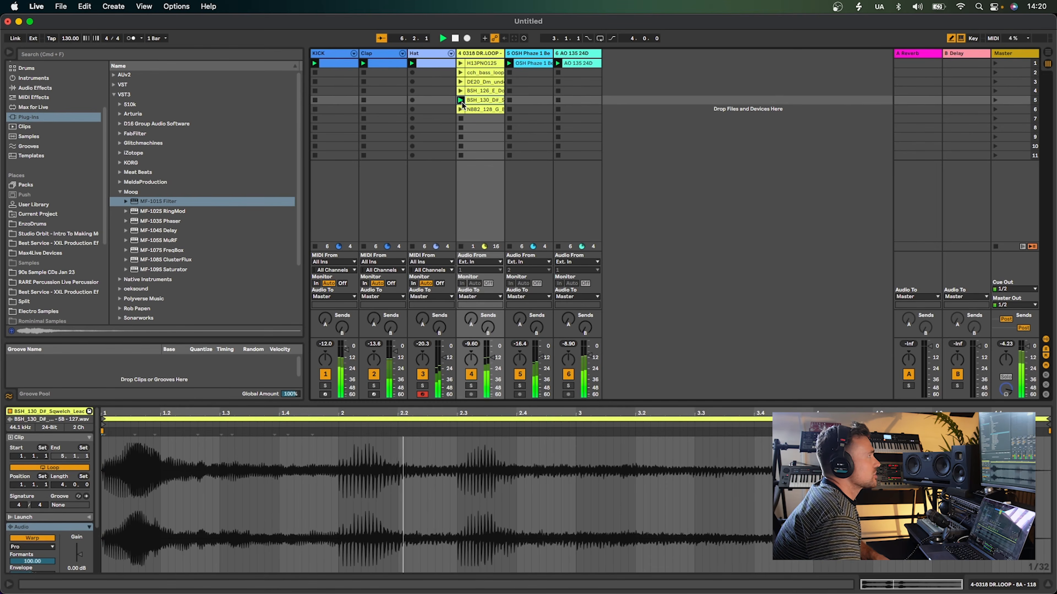
click(461, 109)
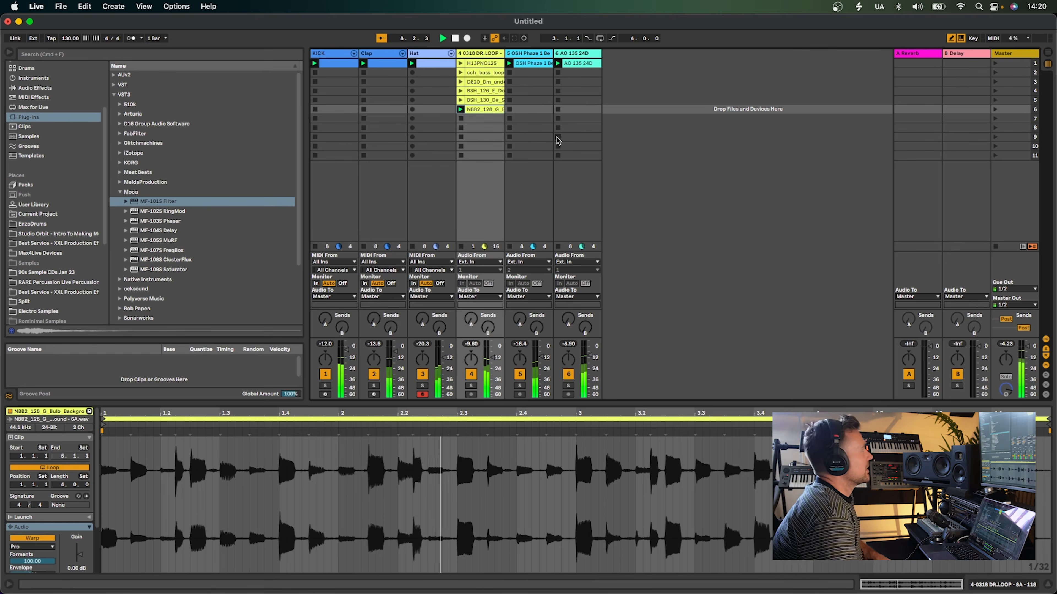
Browse through the Moog plug-ins listed in the browser
click(186, 215)
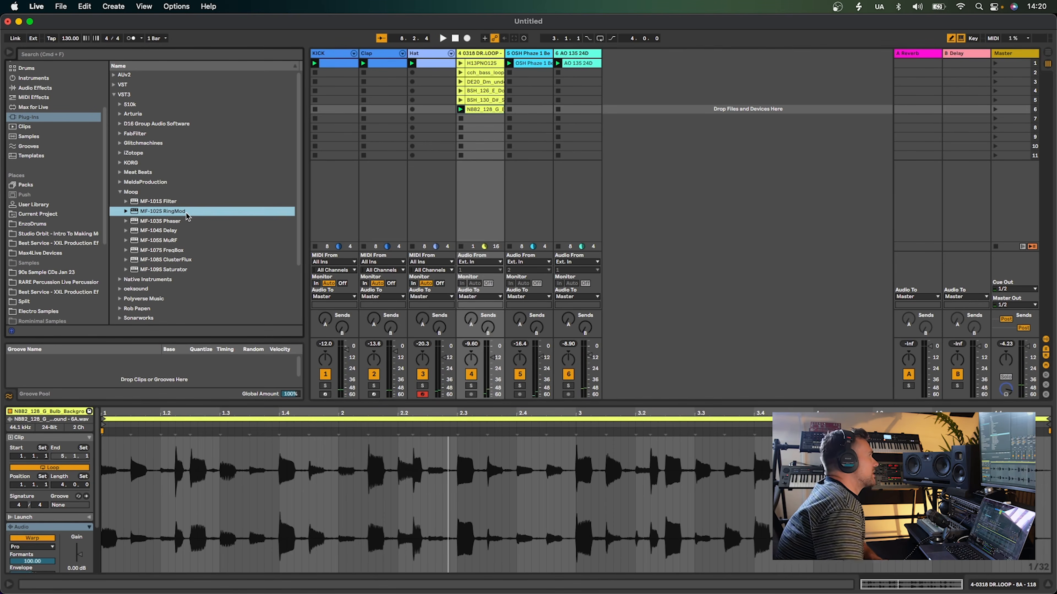
click(219, 220)
click(203, 232)
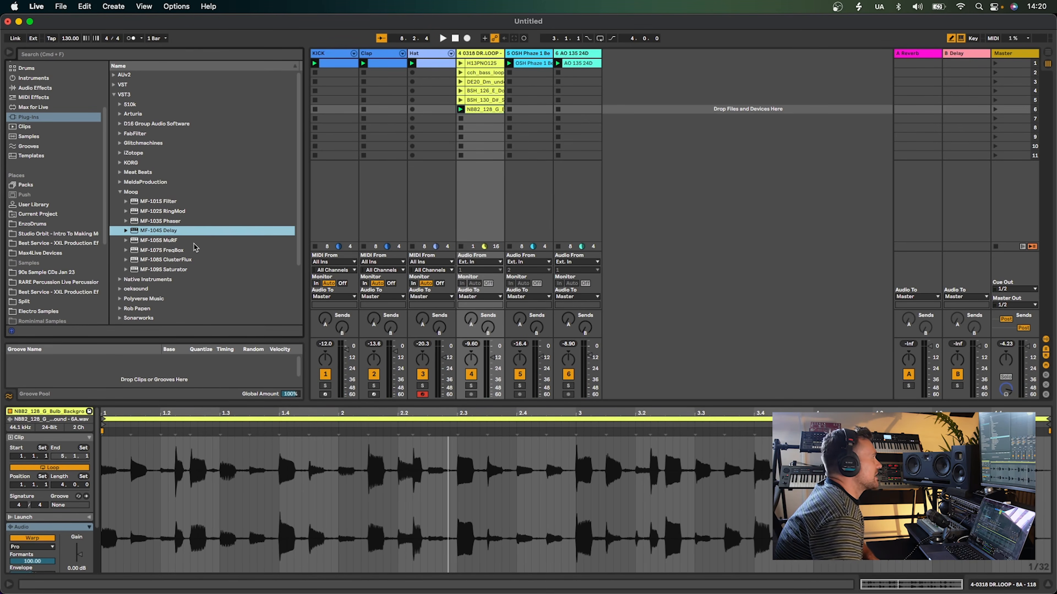
click(193, 244)
click(198, 250)
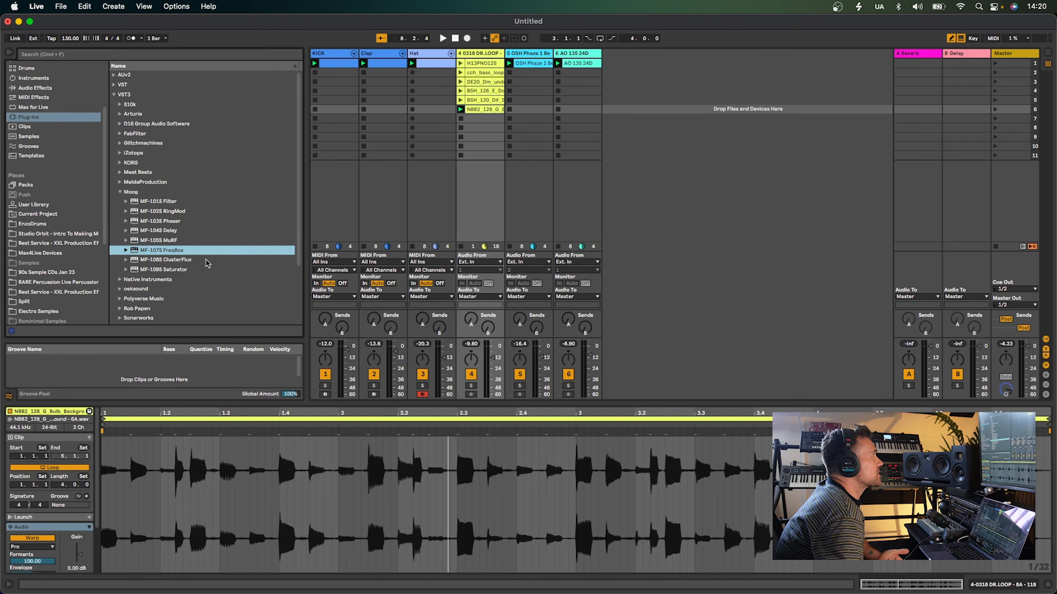
click(205, 261)
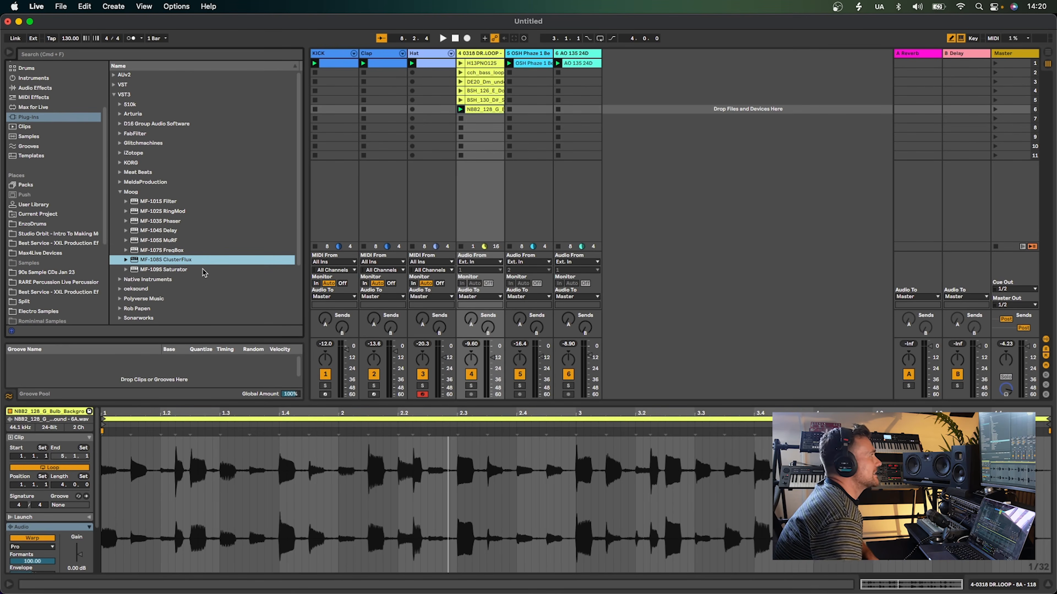
click(204, 271)
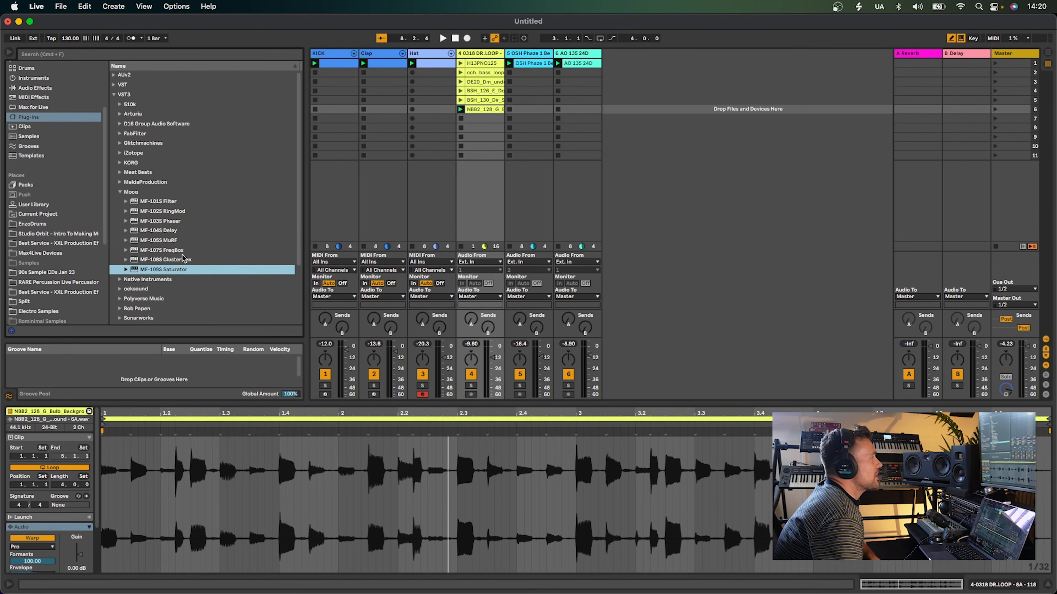
click(163, 232)
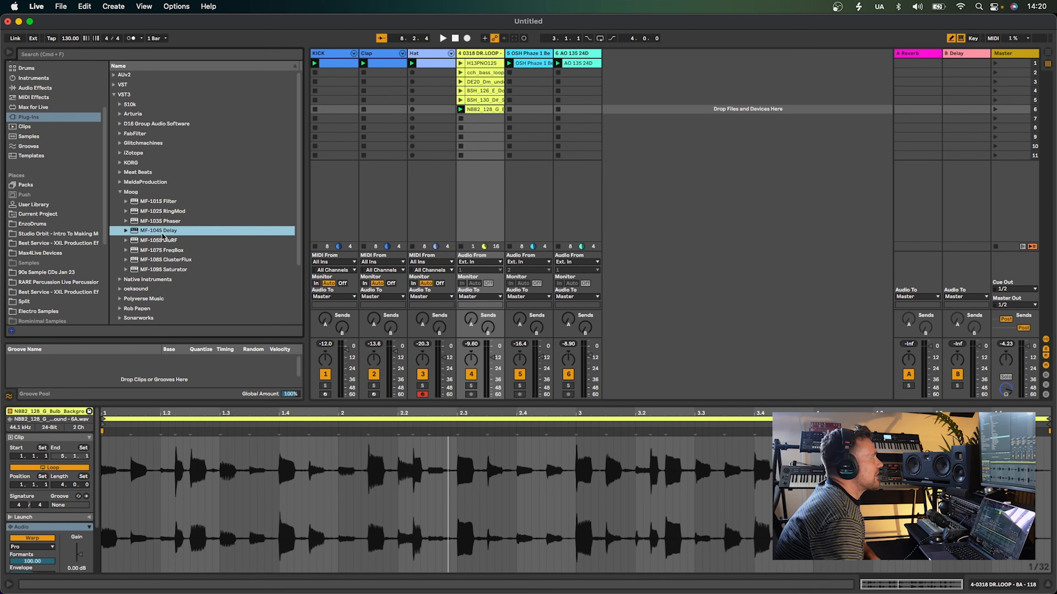
click(210, 241)
click(201, 252)
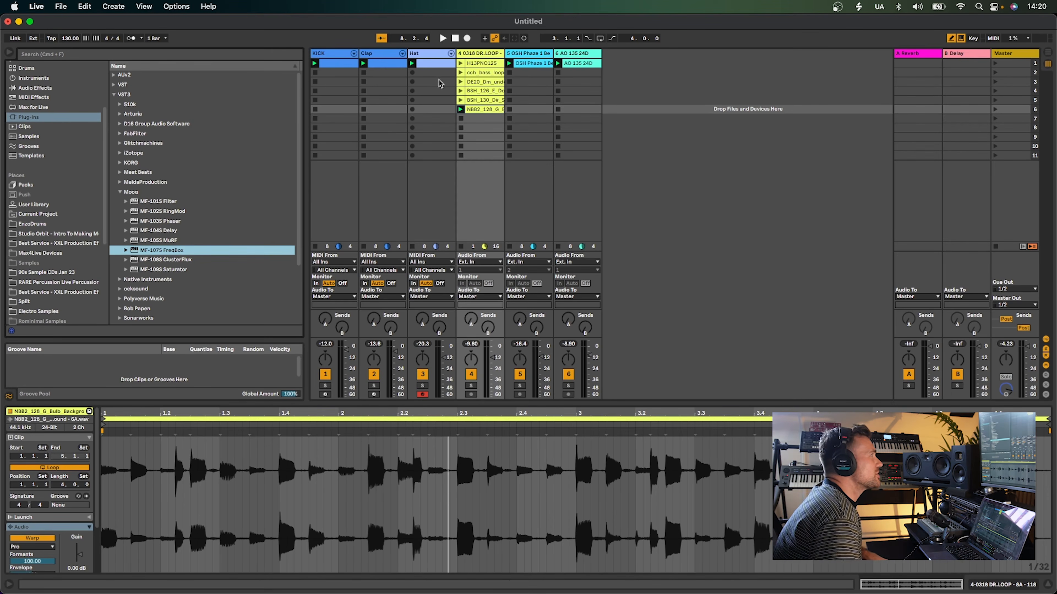
Add the MF-101S Filter to the drum loop track and move its plug-in window aside
click(155, 202)
drag(151, 204, 440, 243)
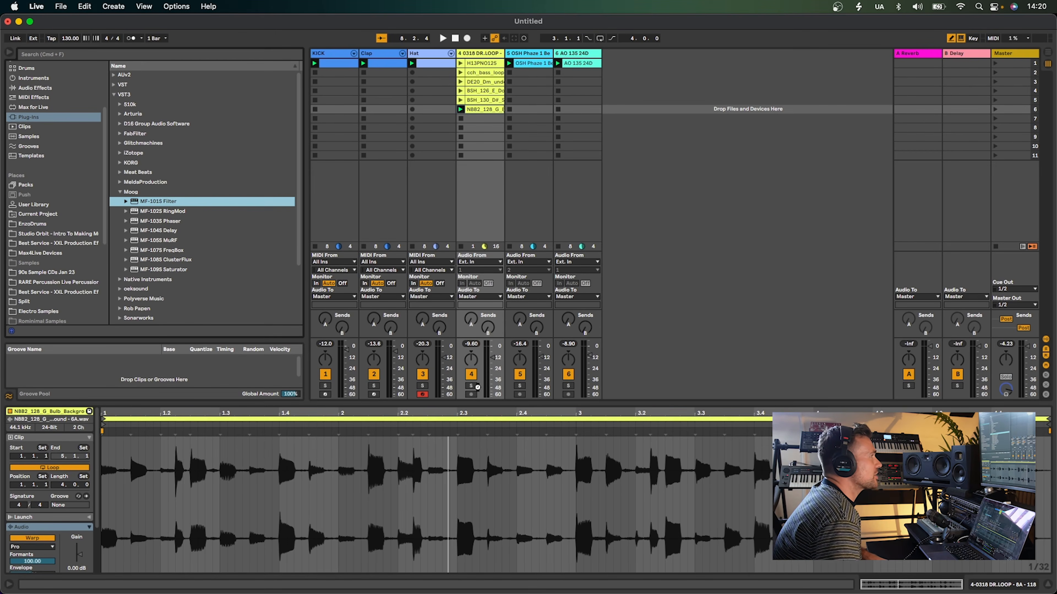
drag(477, 387, 477, 388)
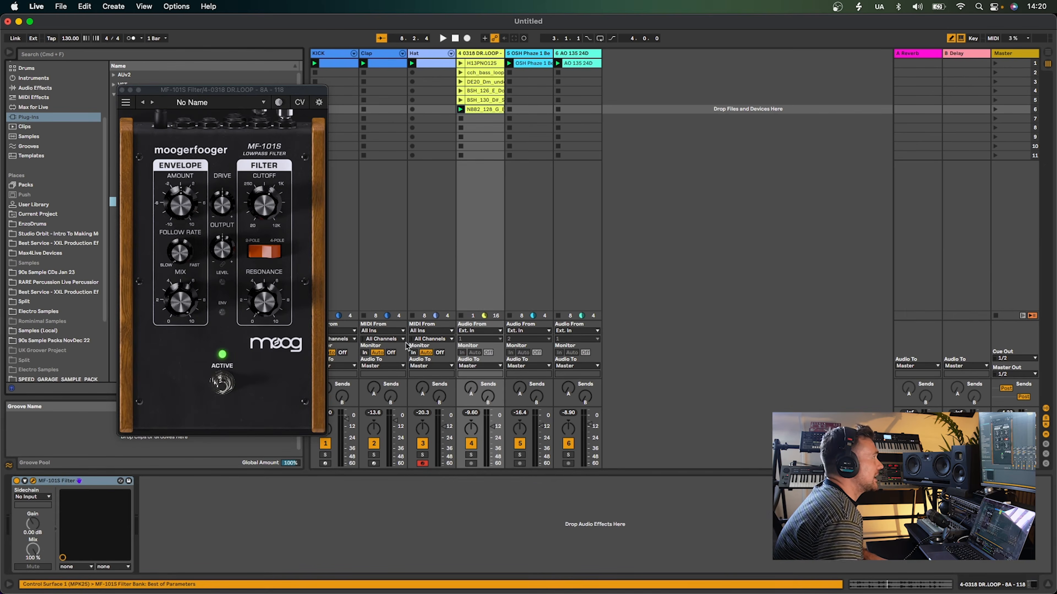
drag(184, 88, 725, 137)
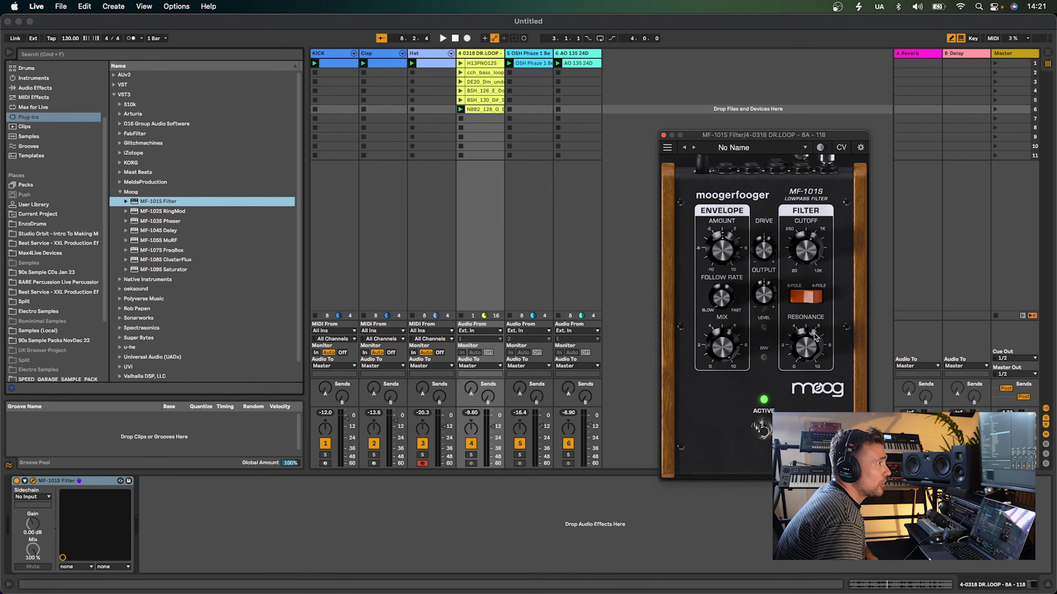
Solo the drum loop track during playback and adjust the filter's resonance, cutoff and envelope amount knobs
drag(804, 349, 796, 343)
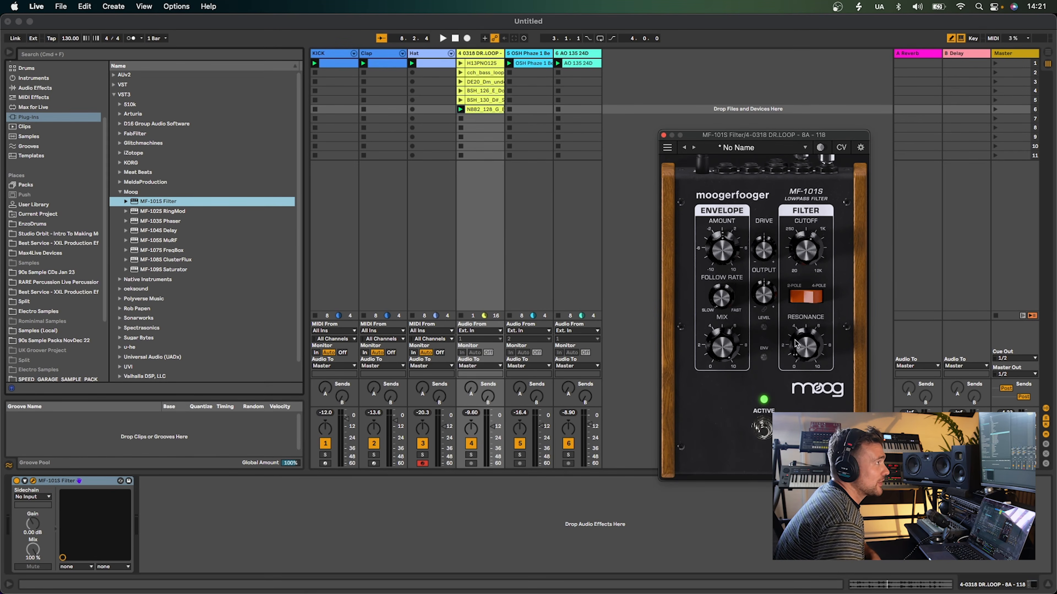
drag(806, 248, 806, 241)
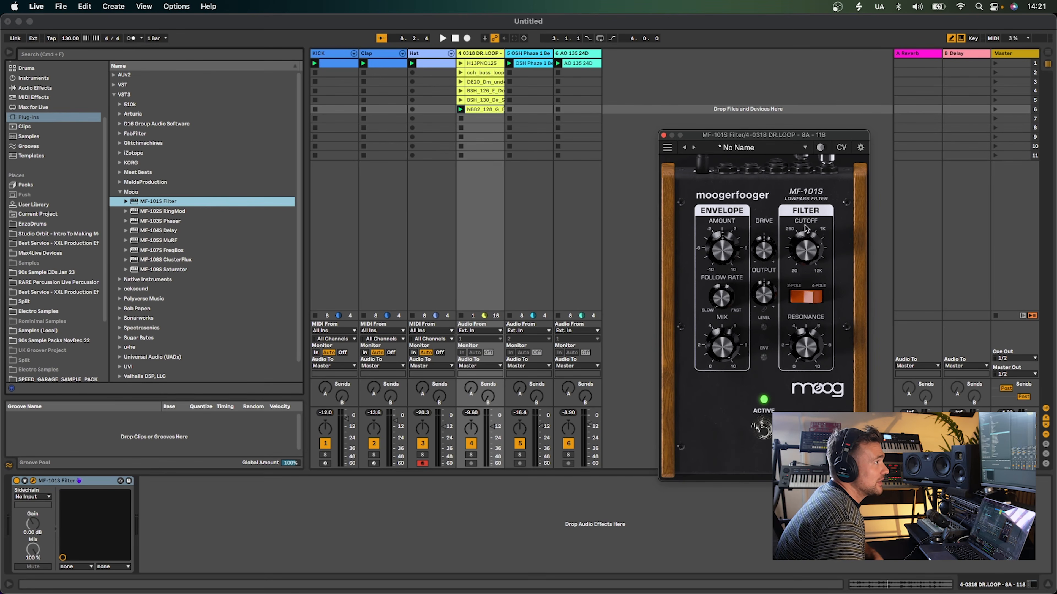
key(space)
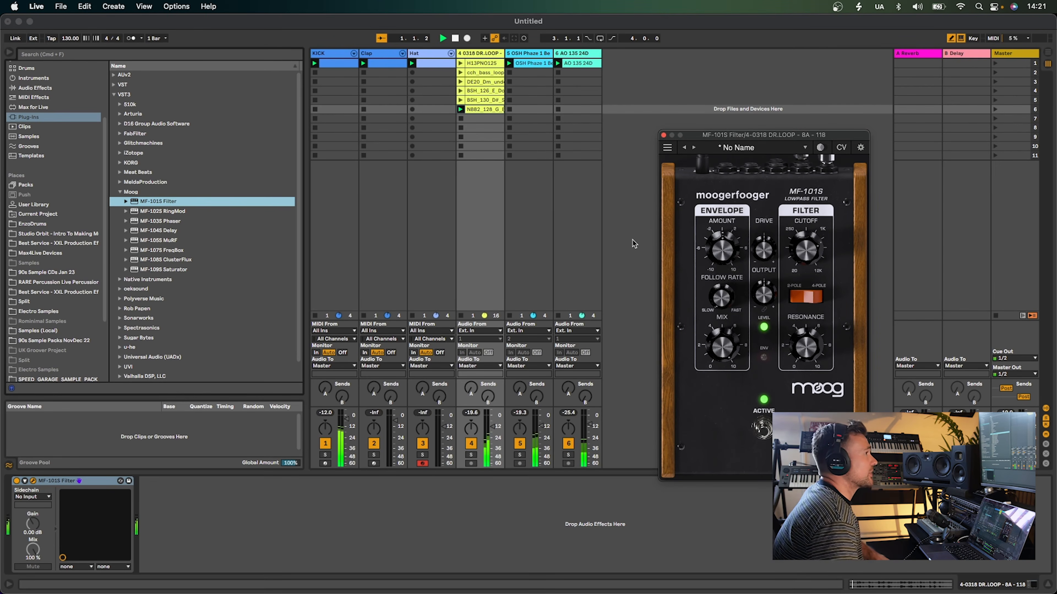
click(474, 456)
mouse_move(717, 255)
mouse_down()
mouse_move(721, 212)
mouse_move(717, 234)
mouse_up()
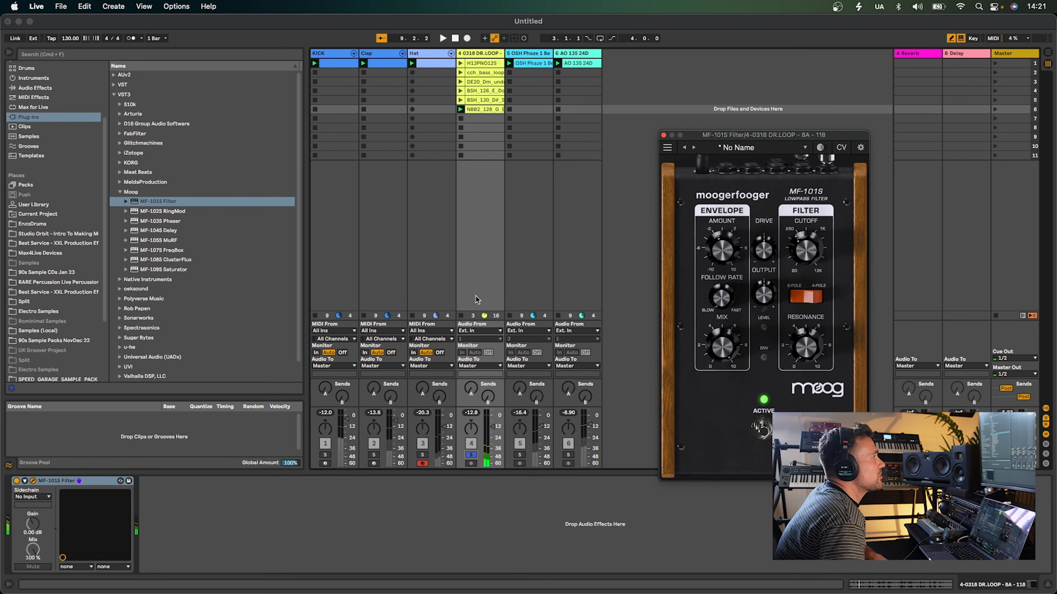
Move the MF-101S Filter to the AO 135 24D track and solo that track
click(99, 488)
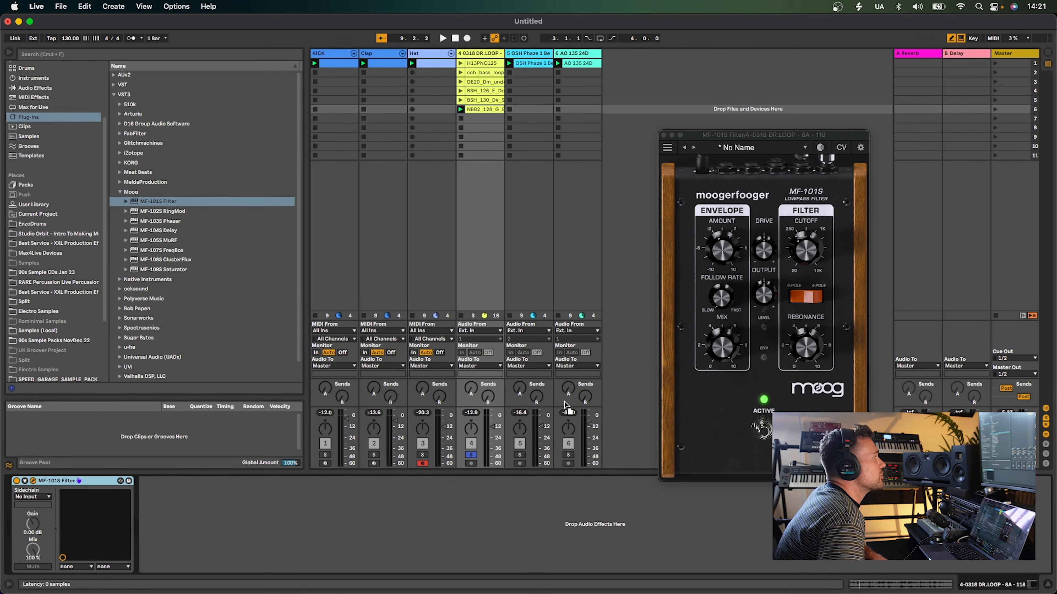
click(567, 410)
click(570, 456)
Raise the filter cutoff and toggle the 2-pole/4-pole switch
click(800, 252)
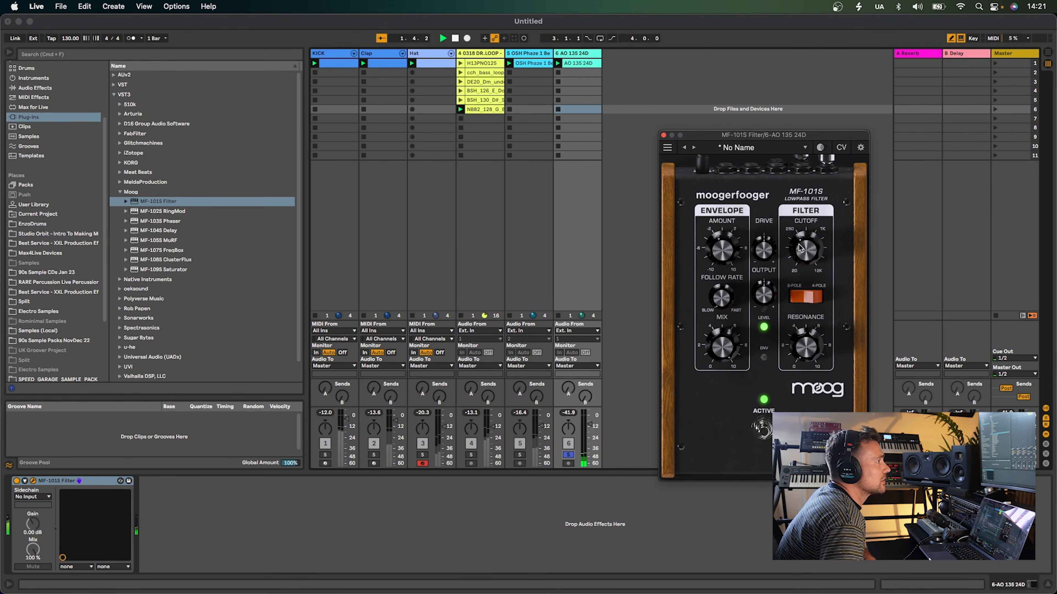
drag(803, 247, 808, 212)
click(805, 291)
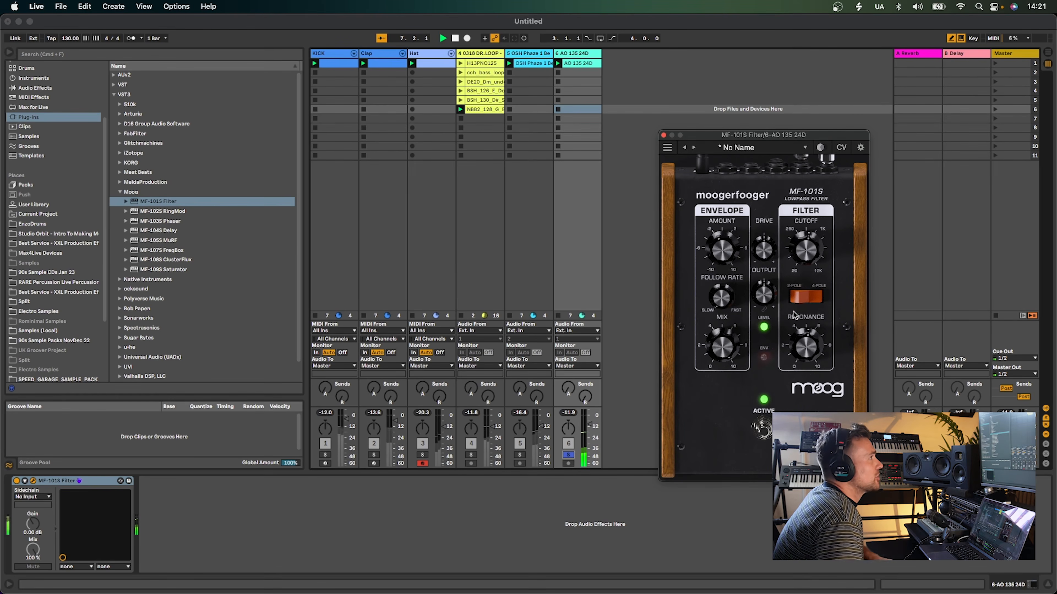
Load the Instant Funk factory preset on the MF-101S Filter
click(744, 147)
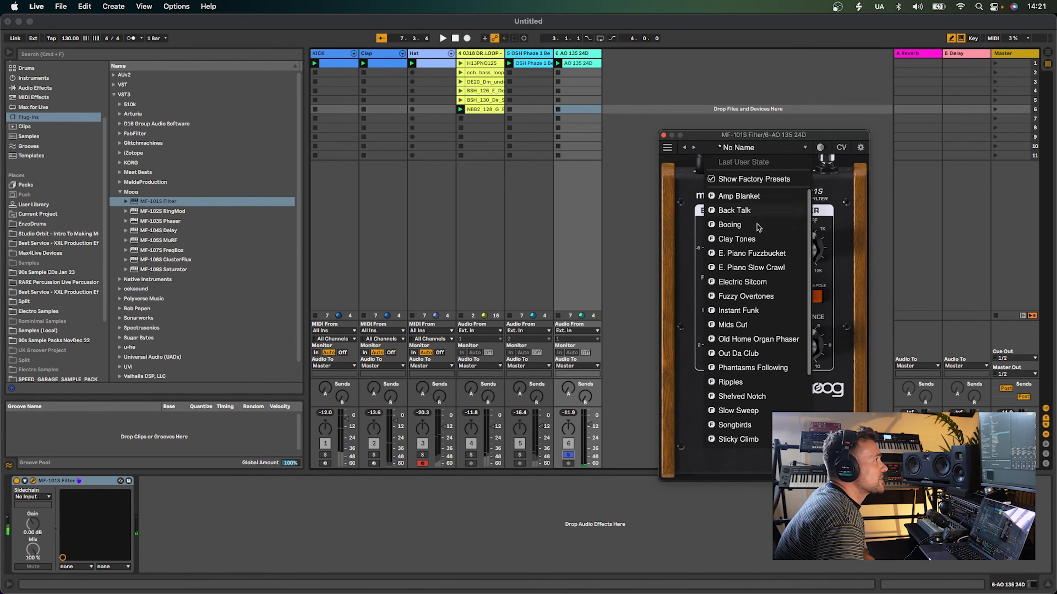
scroll(759, 288, down, 3)
click(753, 275)
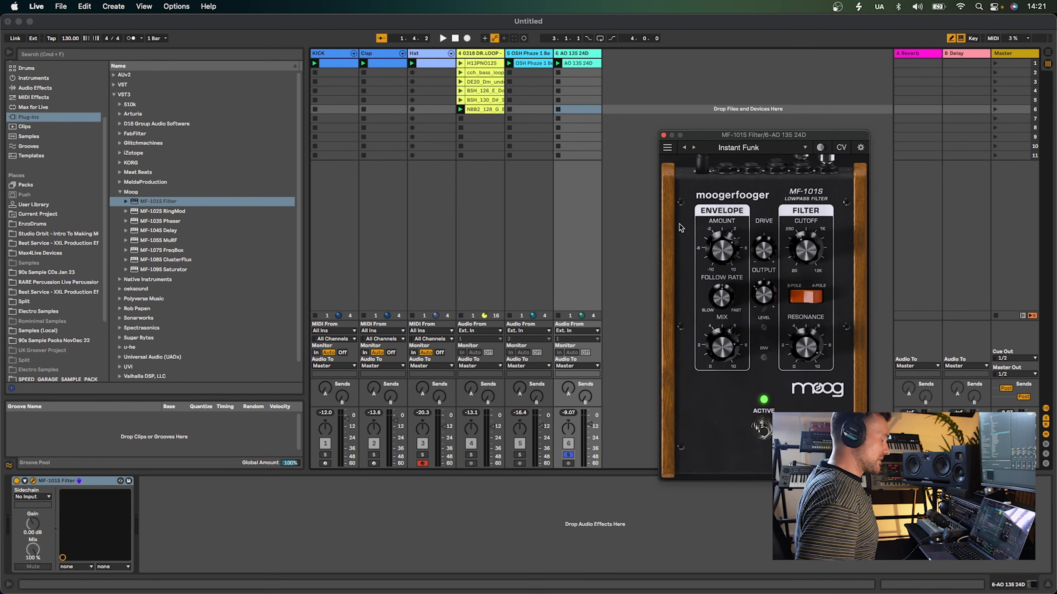
Restart playback and adjust the filter's cutoff and envelope amount knobs
key(space)
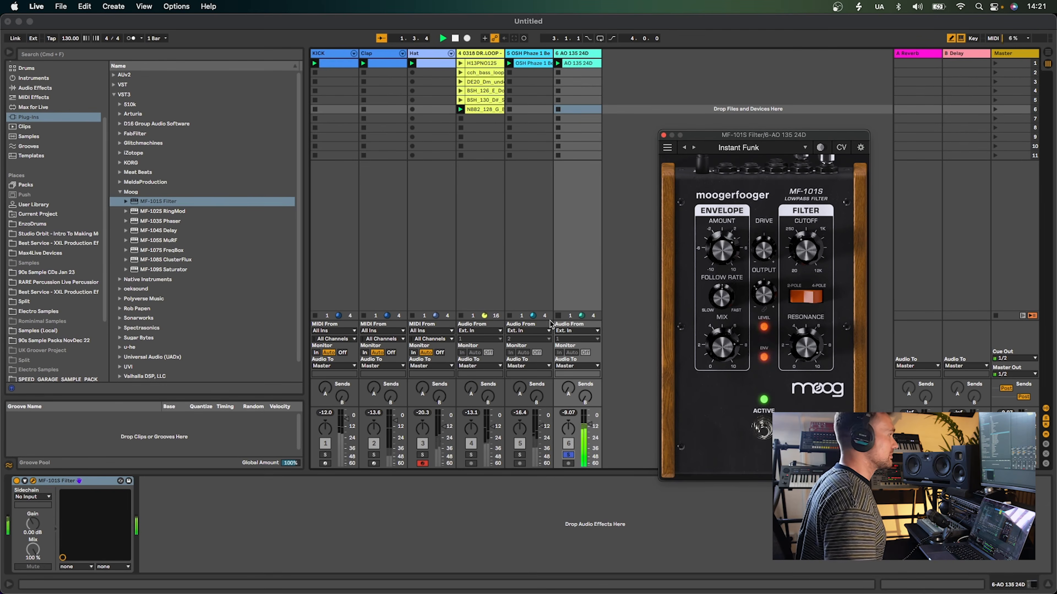
drag(806, 262, 805, 267)
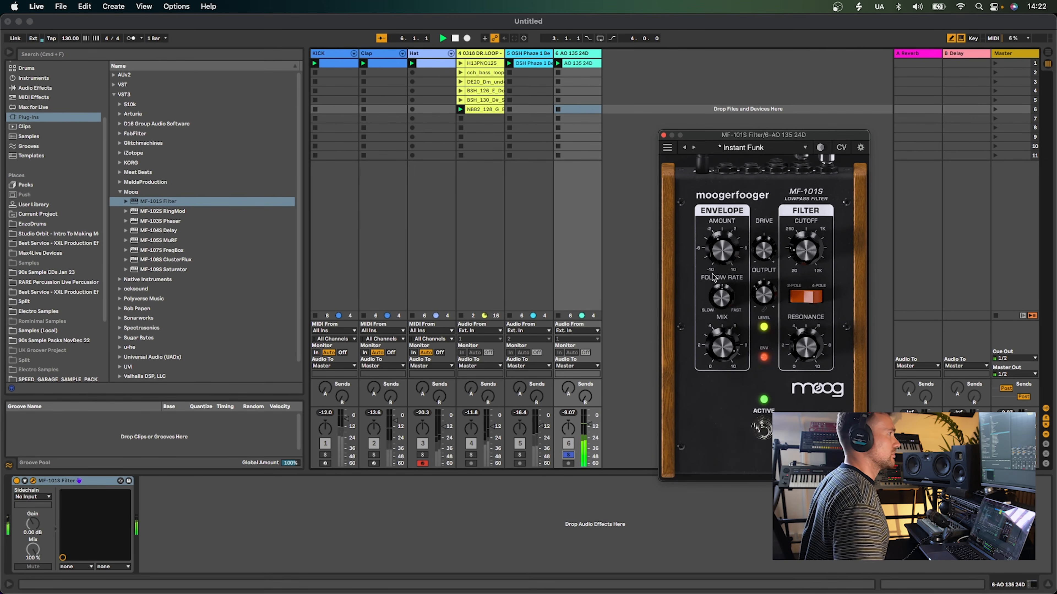
mouse_move(723, 233)
mouse_down()
mouse_move(725, 212)
mouse_move(724, 241)
mouse_up()
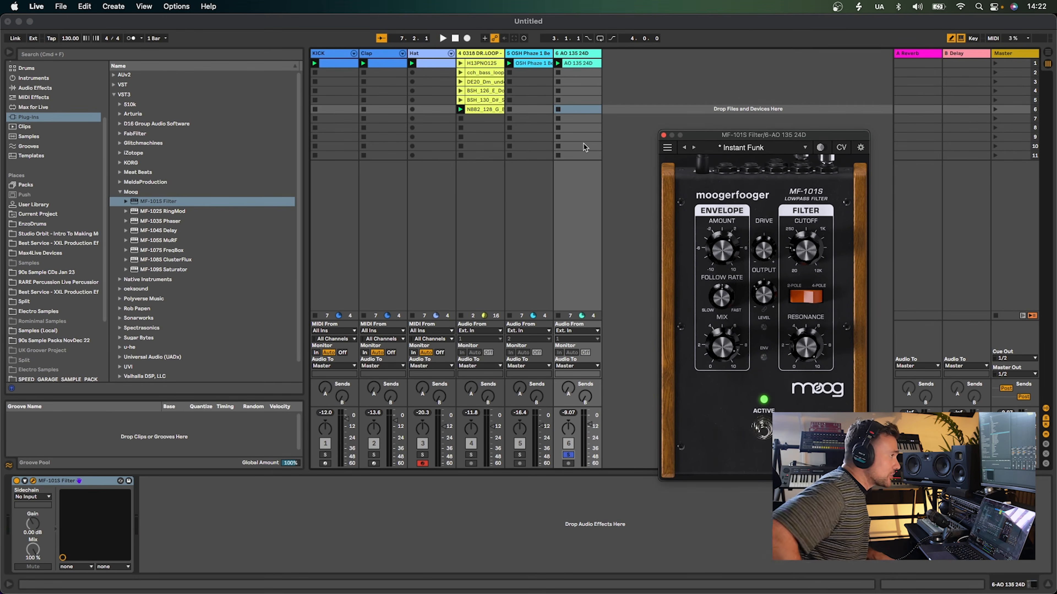
Step to the Mids Cut preset on the MF-101S Filter
click(694, 147)
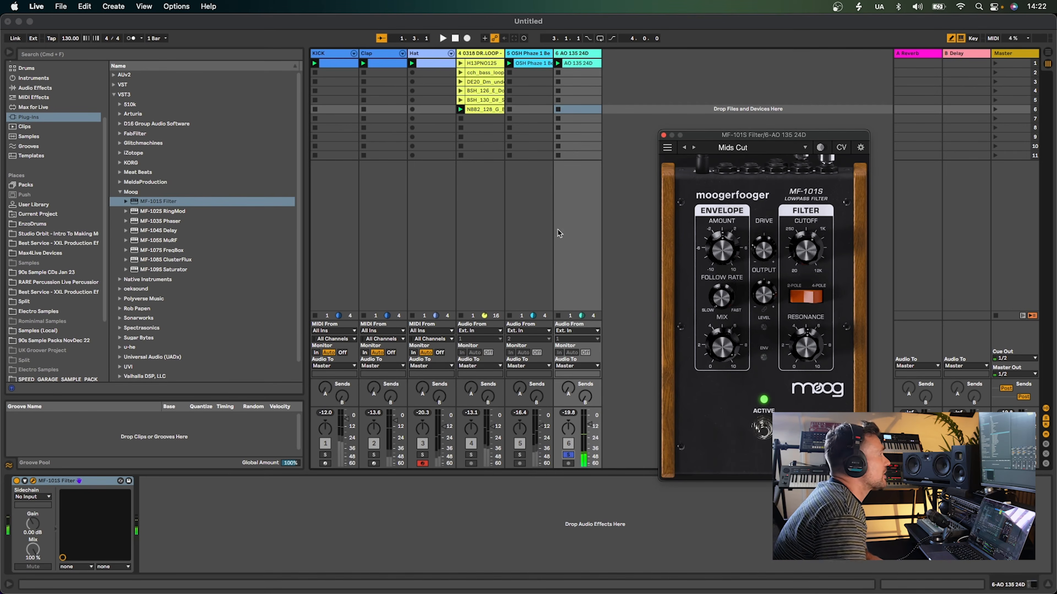
click(68, 499)
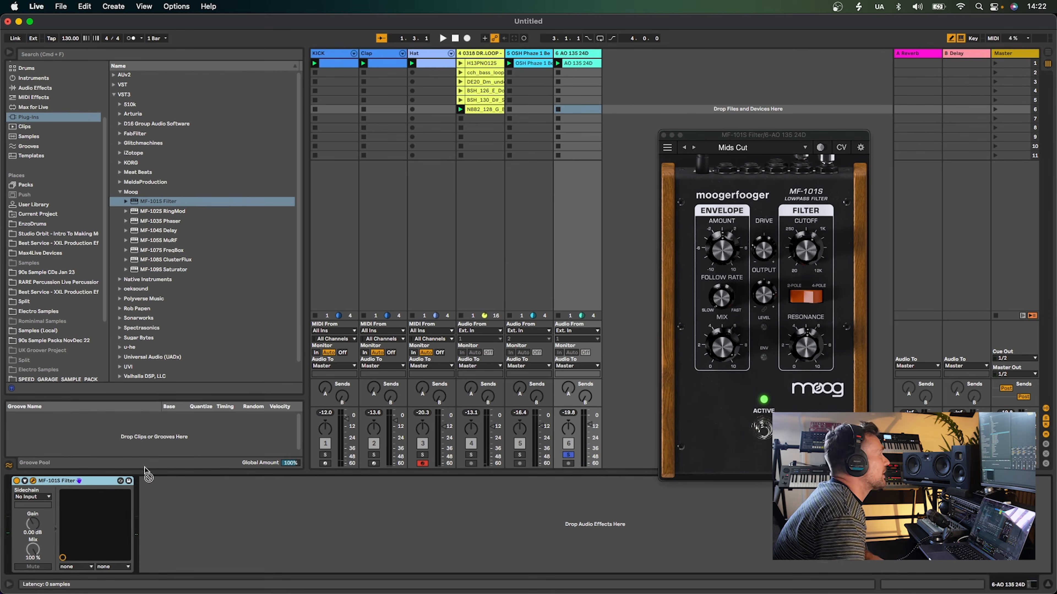
Launch track 4's first drum loop clip and step through the MF-101S Filter presets up to Sticky Climb
click(481, 308)
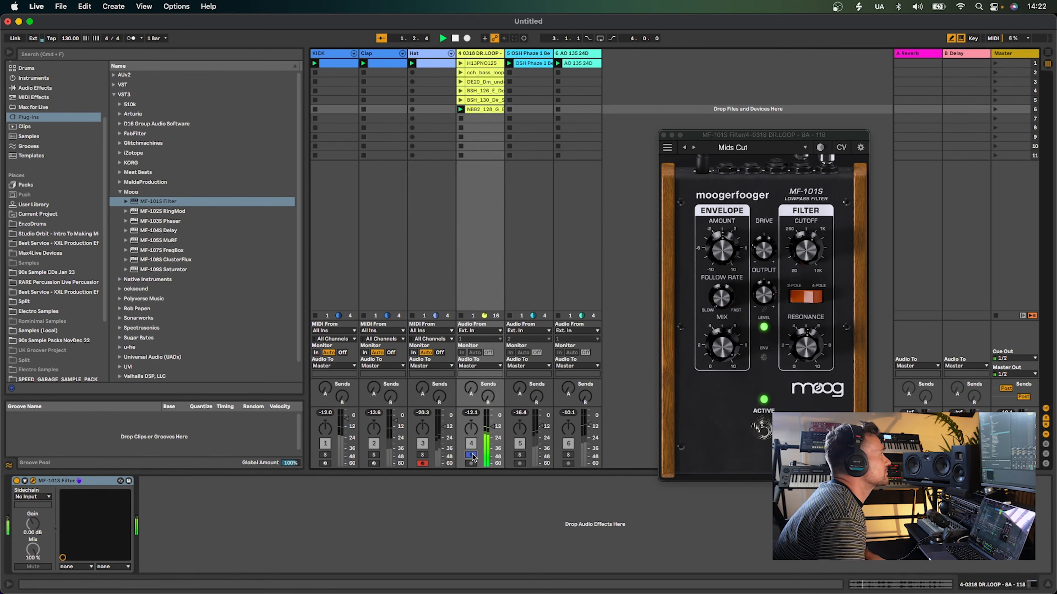
click(460, 63)
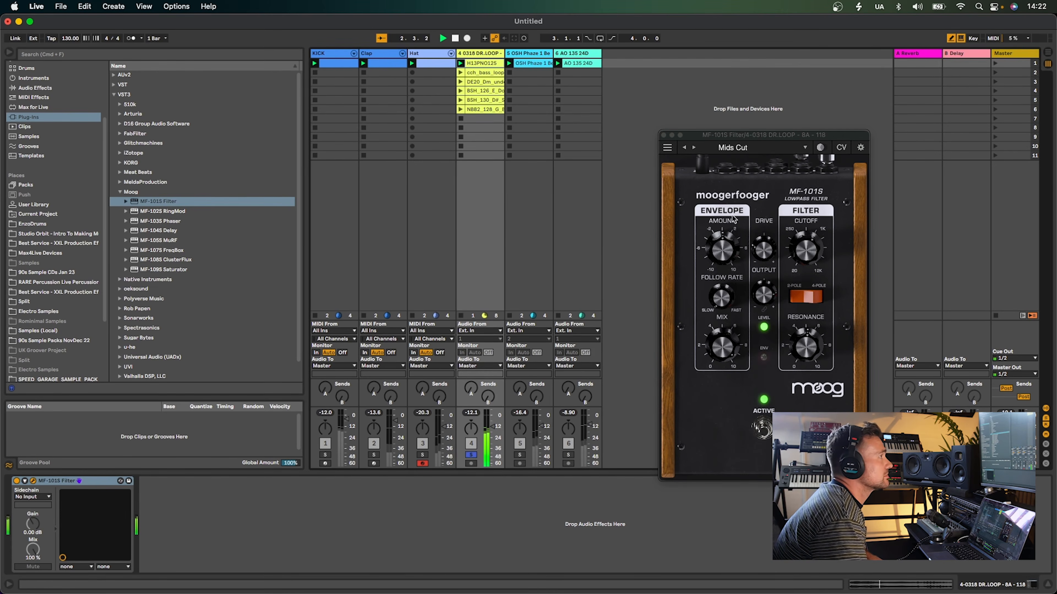
click(694, 148)
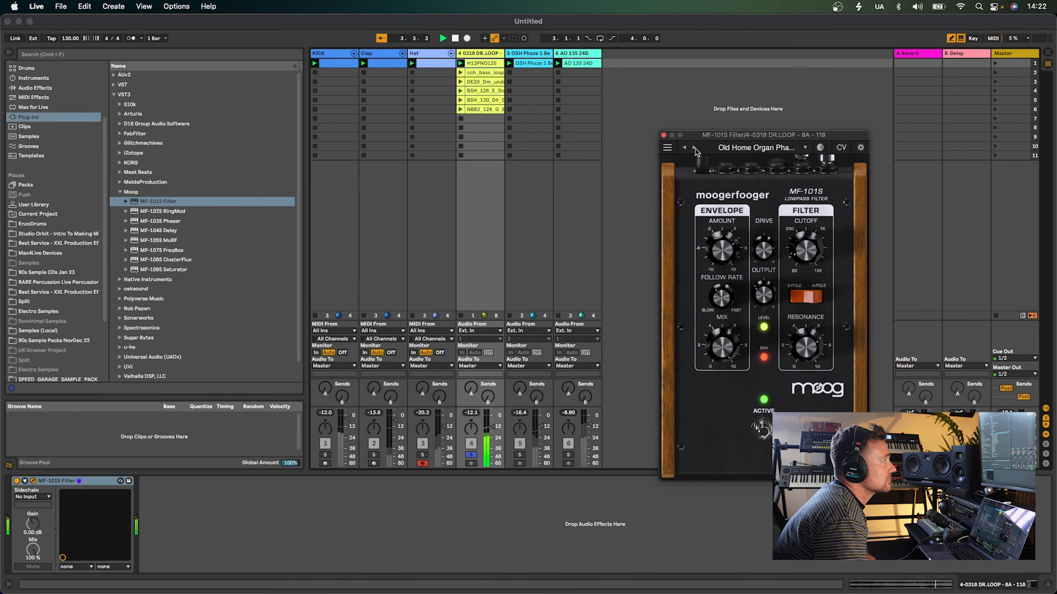
click(694, 148)
click(694, 148)
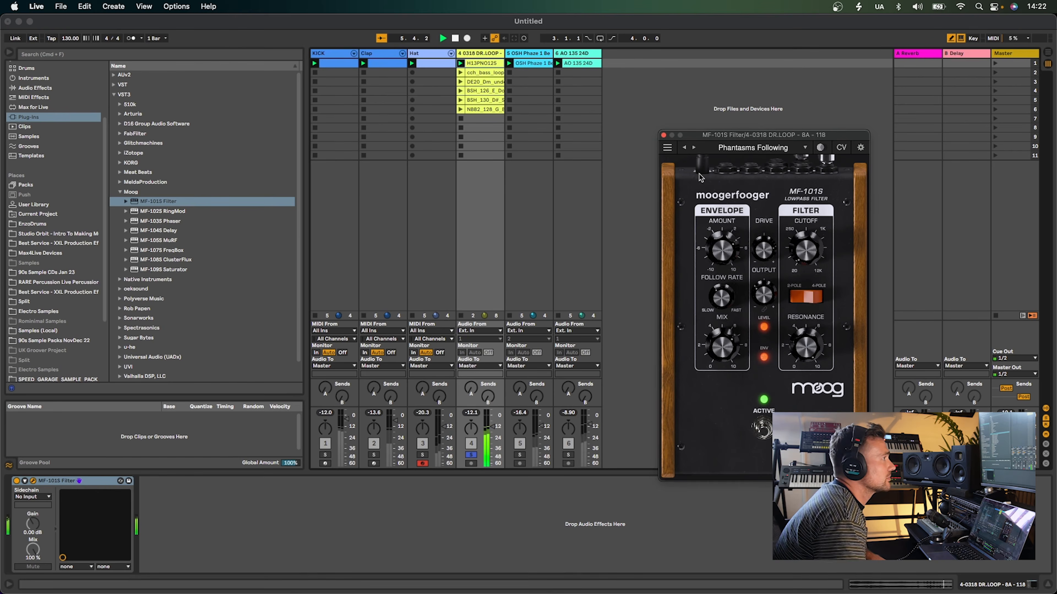
click(694, 148)
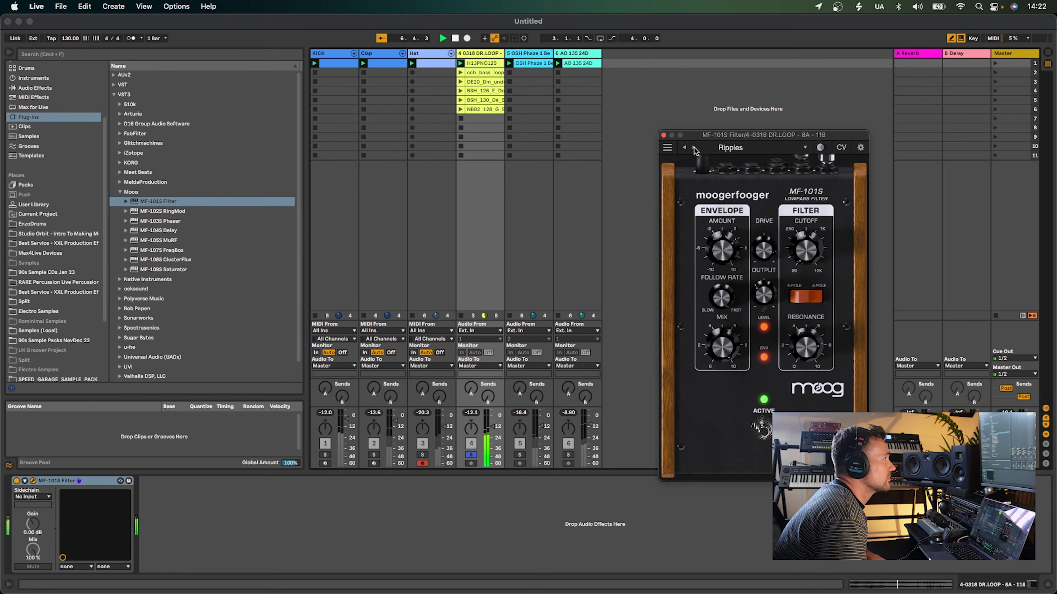
click(693, 148)
click(694, 148)
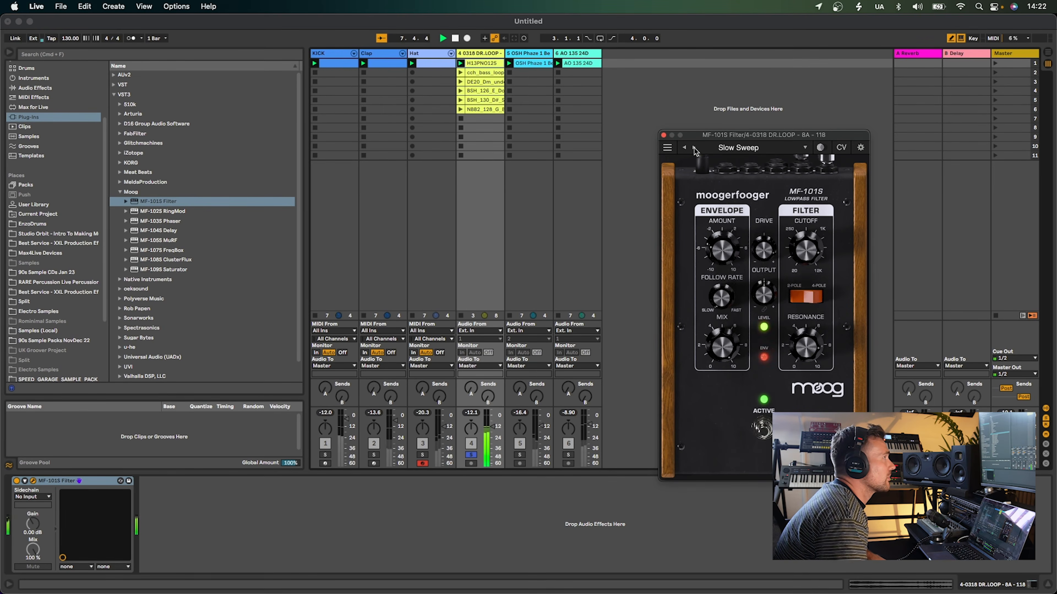
click(694, 148)
click(694, 148)
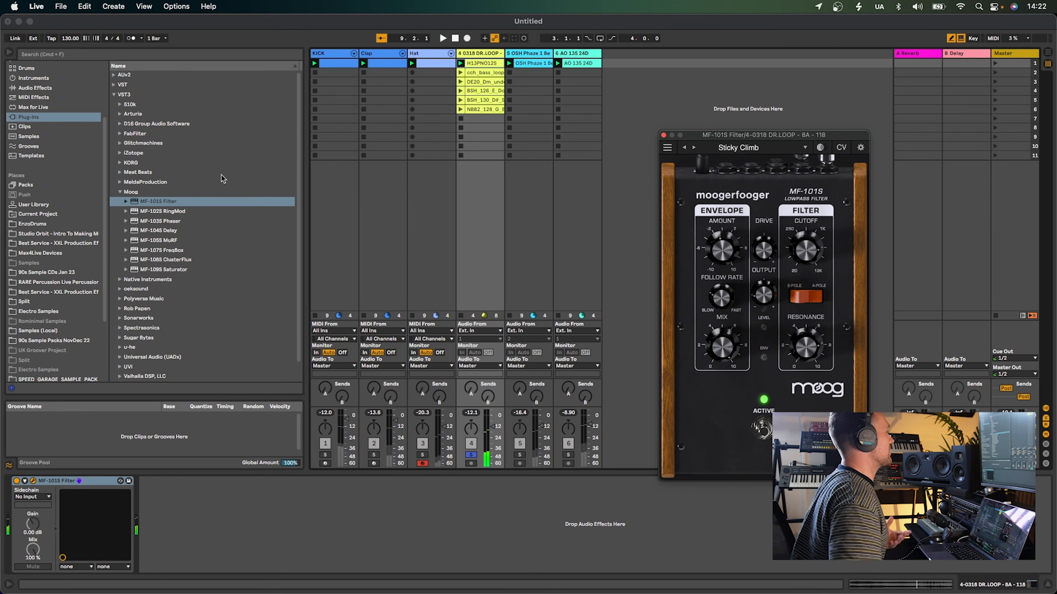
Close the filter window and delete the MF-101S Filter from track 4's device chain
click(663, 135)
click(51, 481)
key(BackSpace)
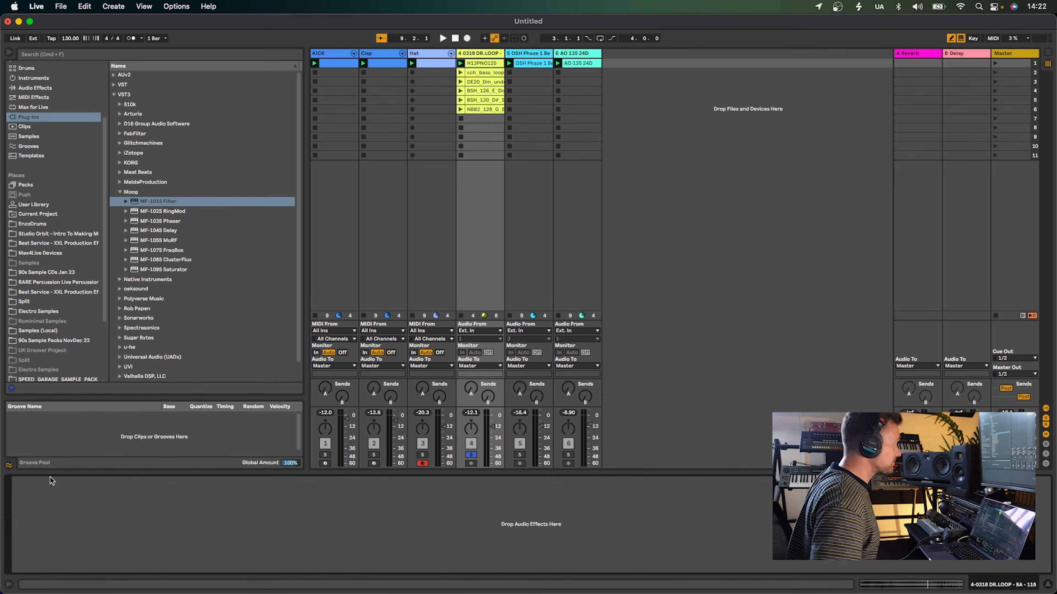
Load the MF-102S RingMod onto track 4 and launch the track's second loop clip
click(170, 213)
key(space)
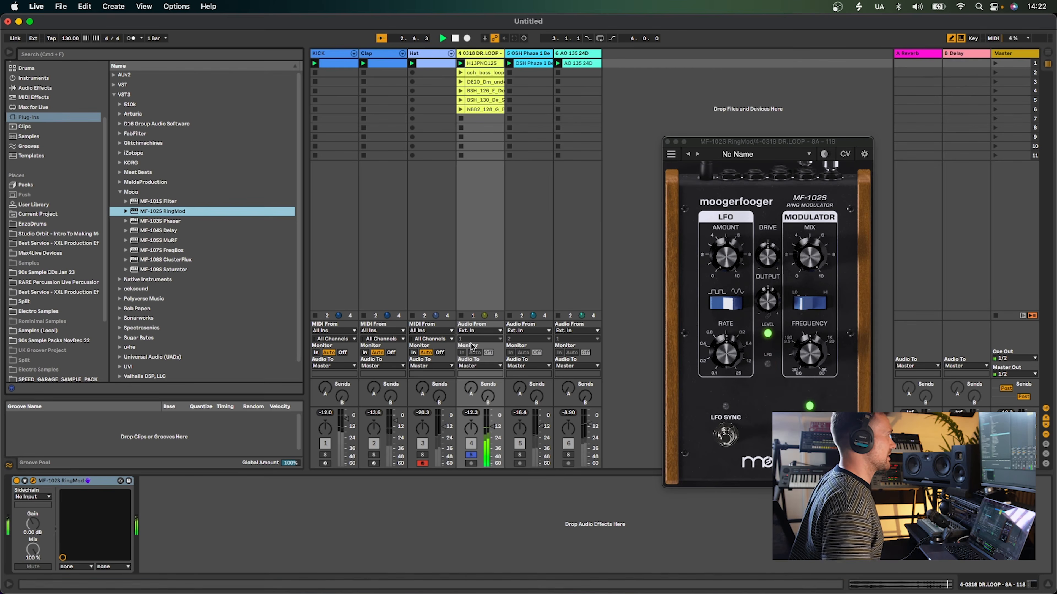
click(481, 75)
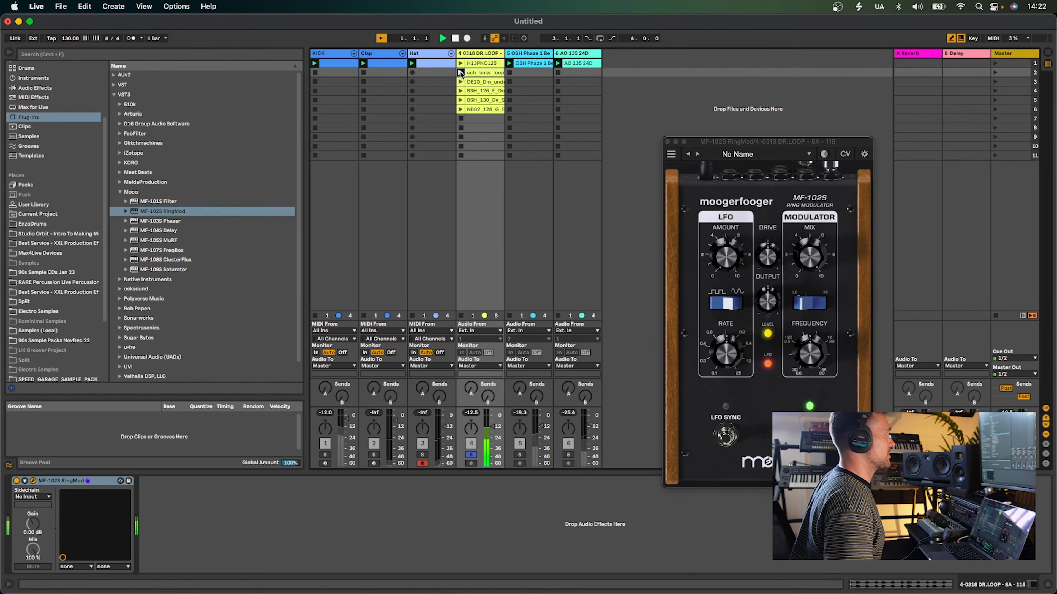
Raise the RingMod's LFO amount and switch the device off and back on
drag(729, 241, 737, 172)
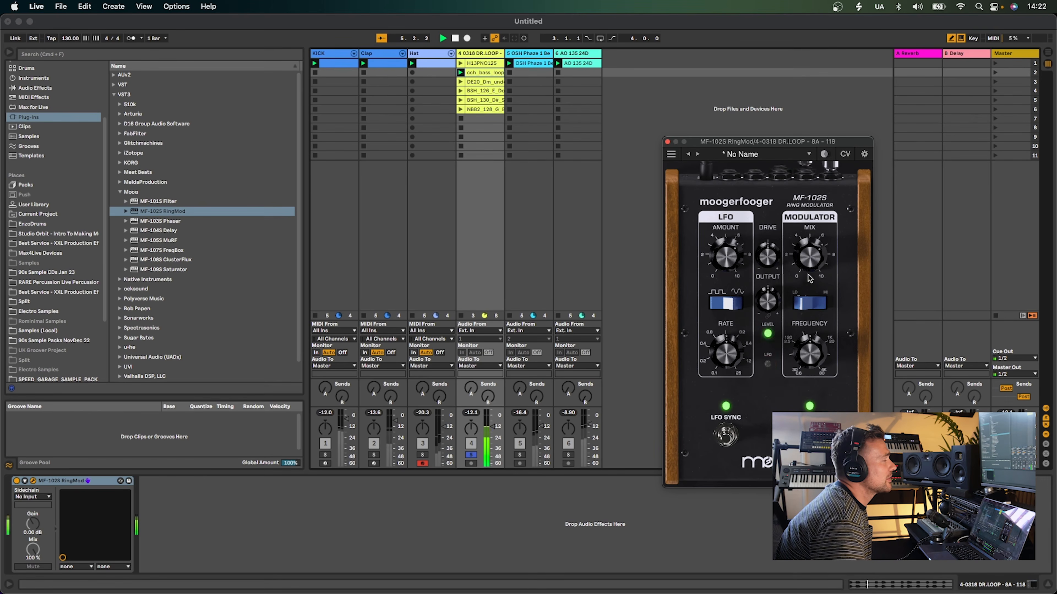
click(17, 482)
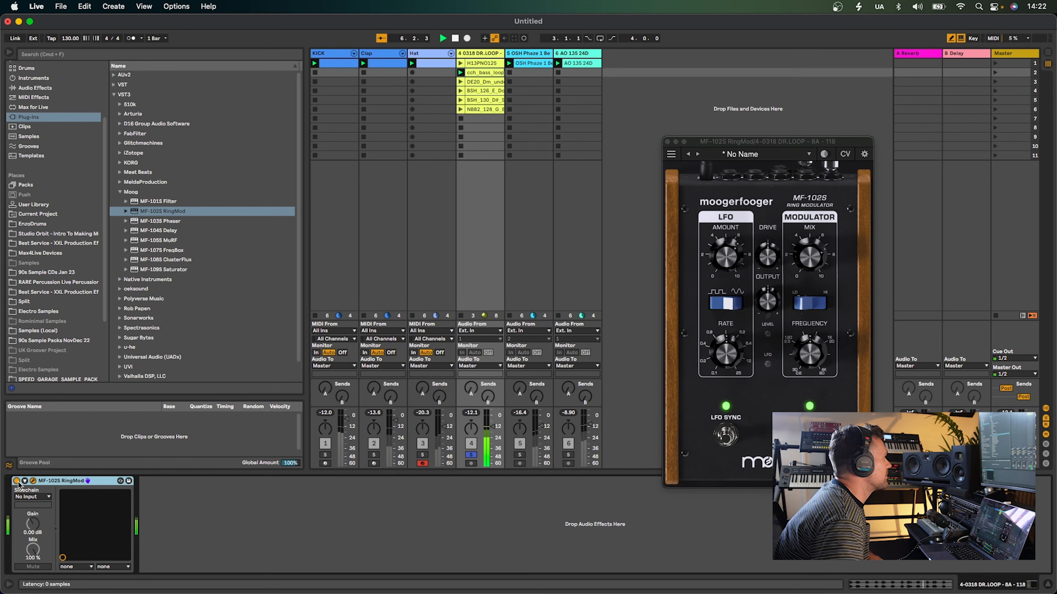
click(17, 481)
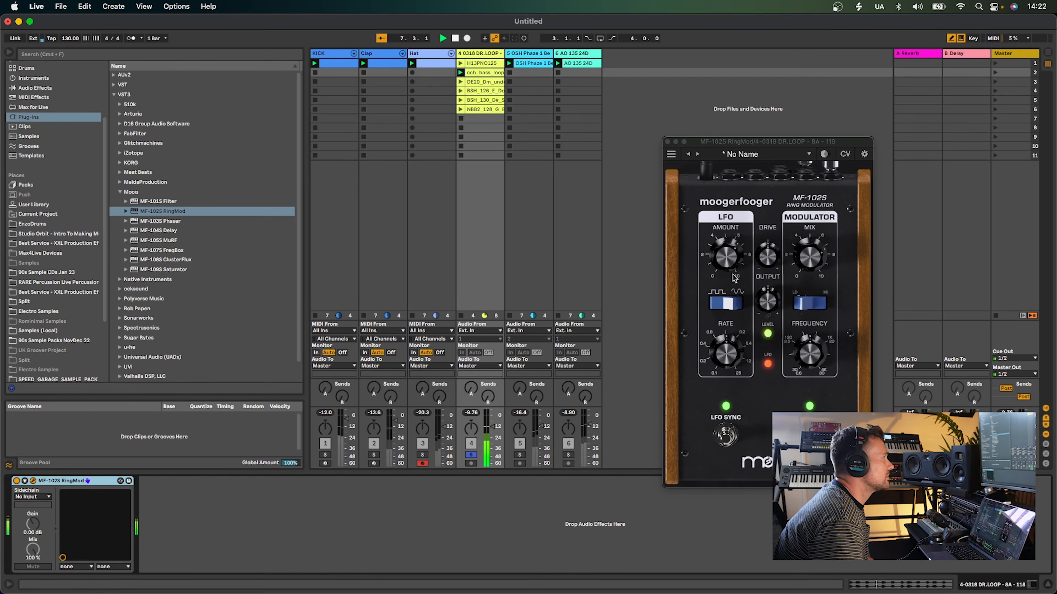
Lower the LFO rate and flip the LFO waveform and modulator range switches
click(725, 355)
drag(733, 341, 725, 376)
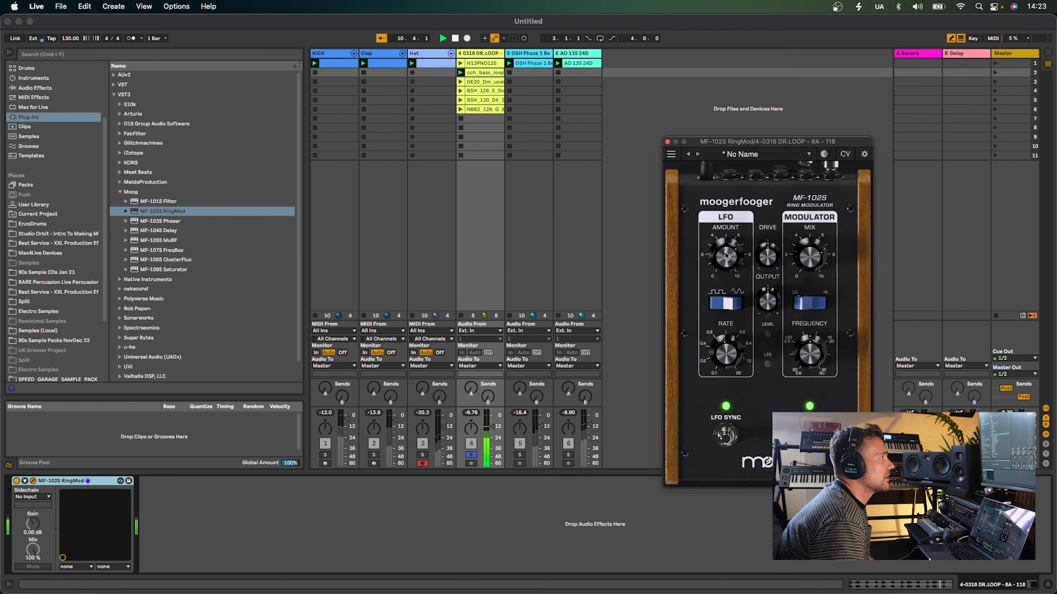
click(726, 303)
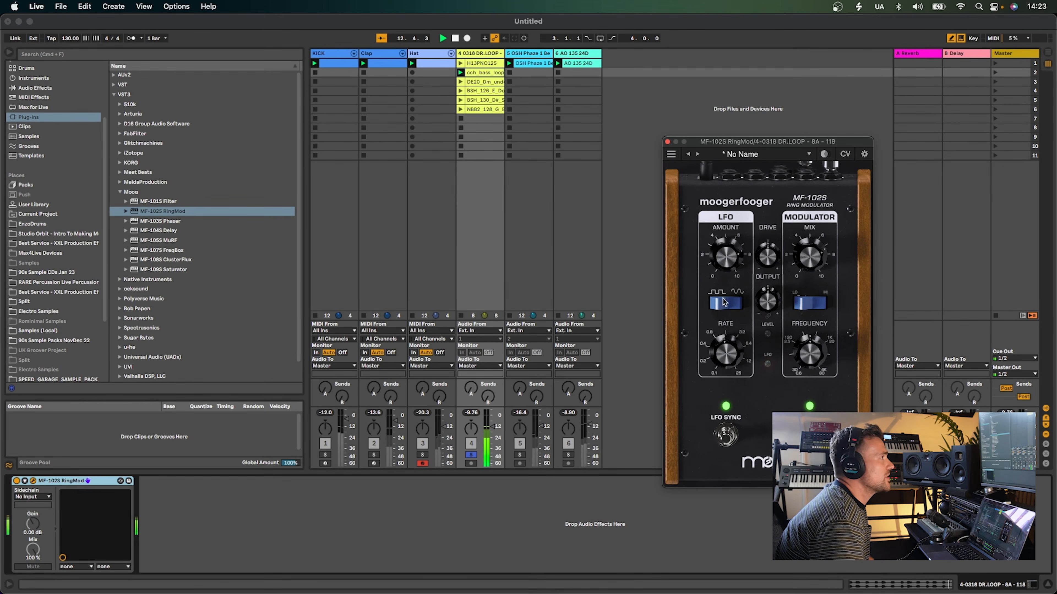
click(807, 304)
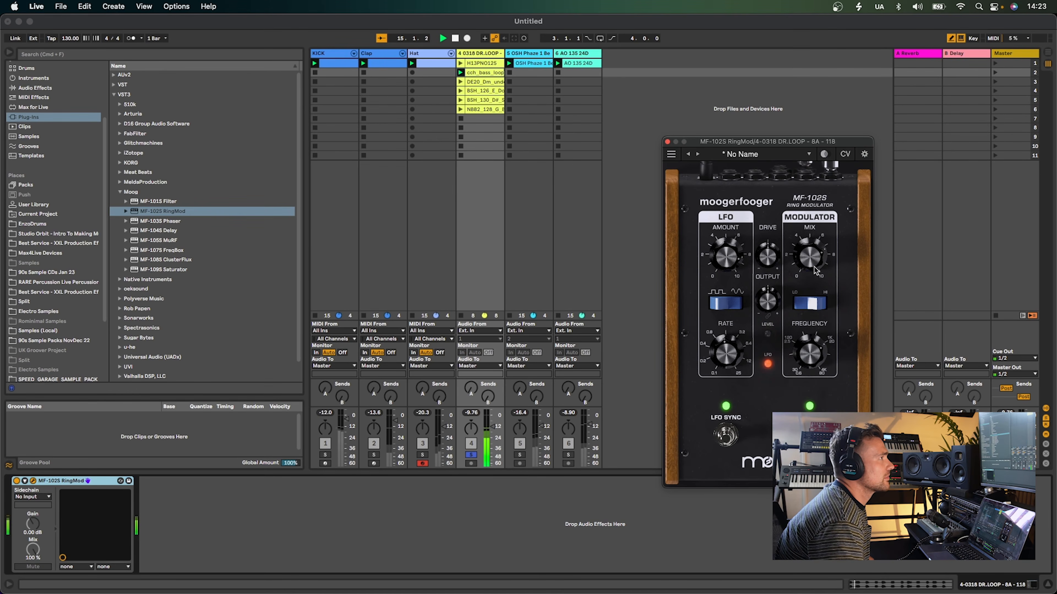
Load the Lowkey factory preset on the MF-102S RingMod
click(812, 300)
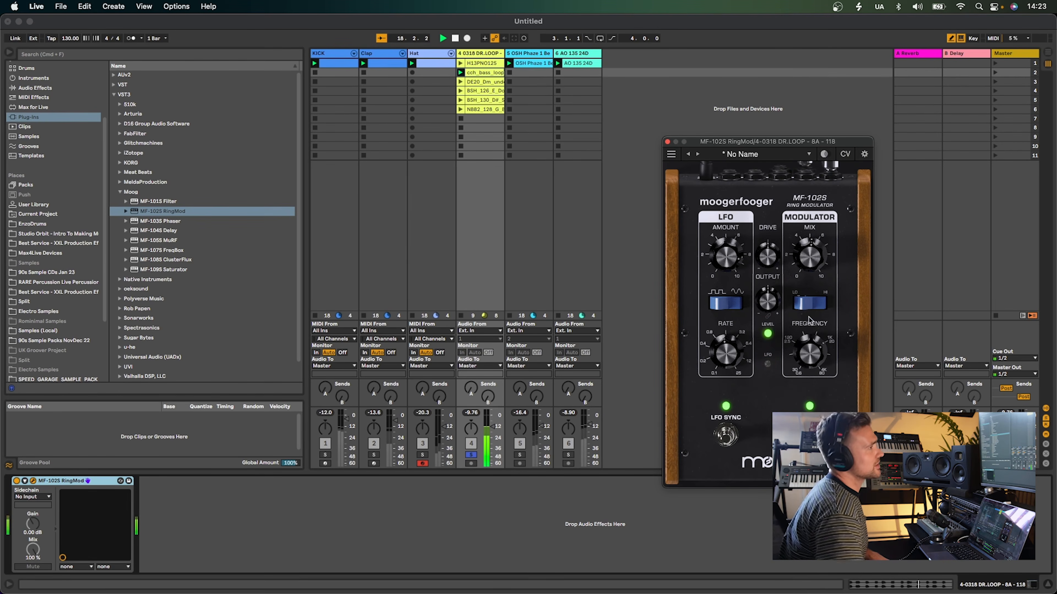
click(721, 155)
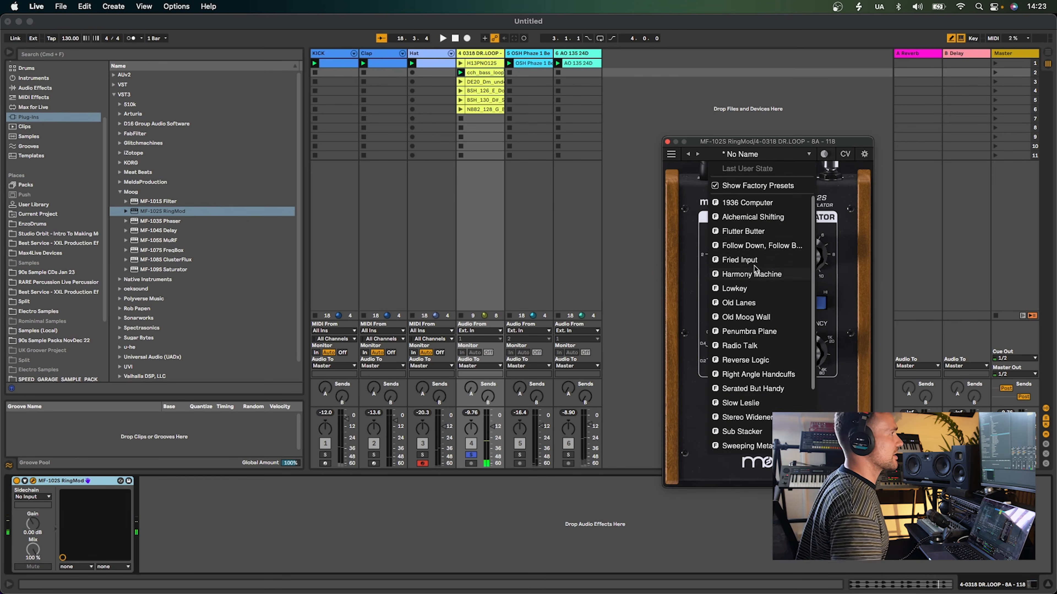
click(736, 254)
Step the RingMod presets to Old Moog Wall and launch track 4's fifth and sixth loop clips
click(697, 154)
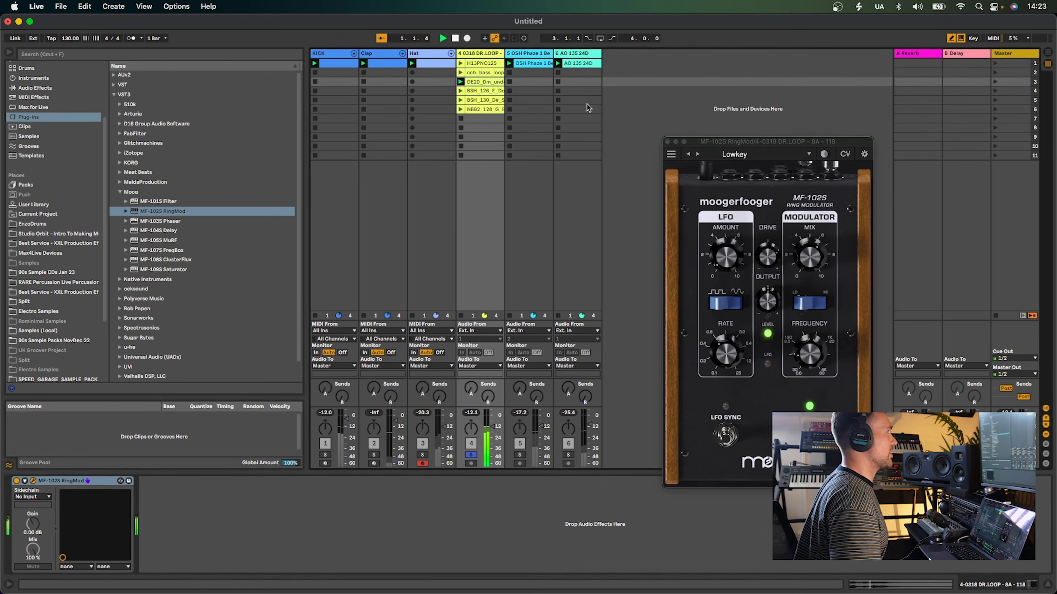
click(697, 155)
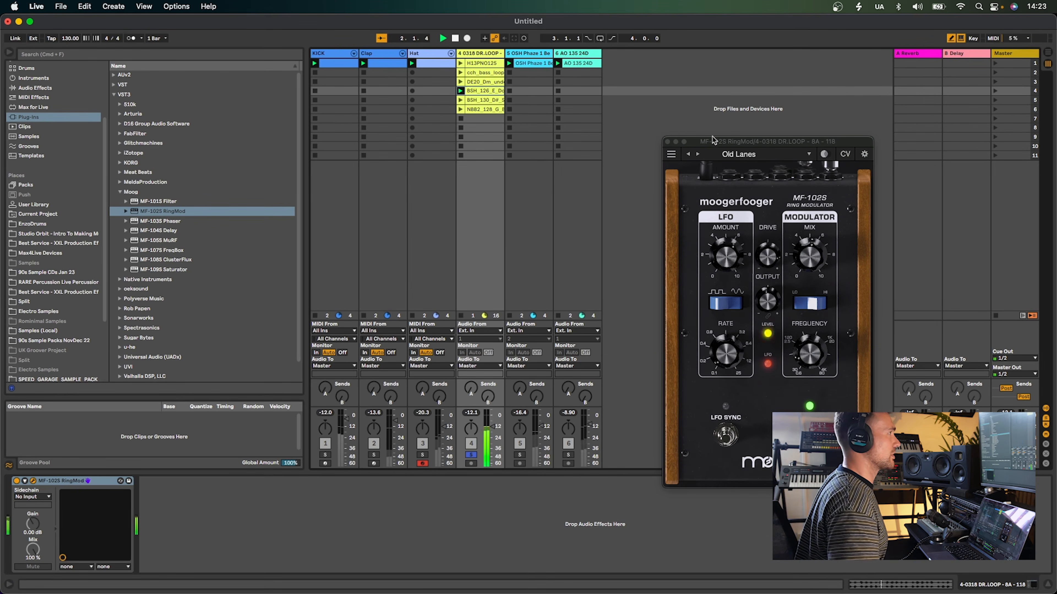
click(696, 155)
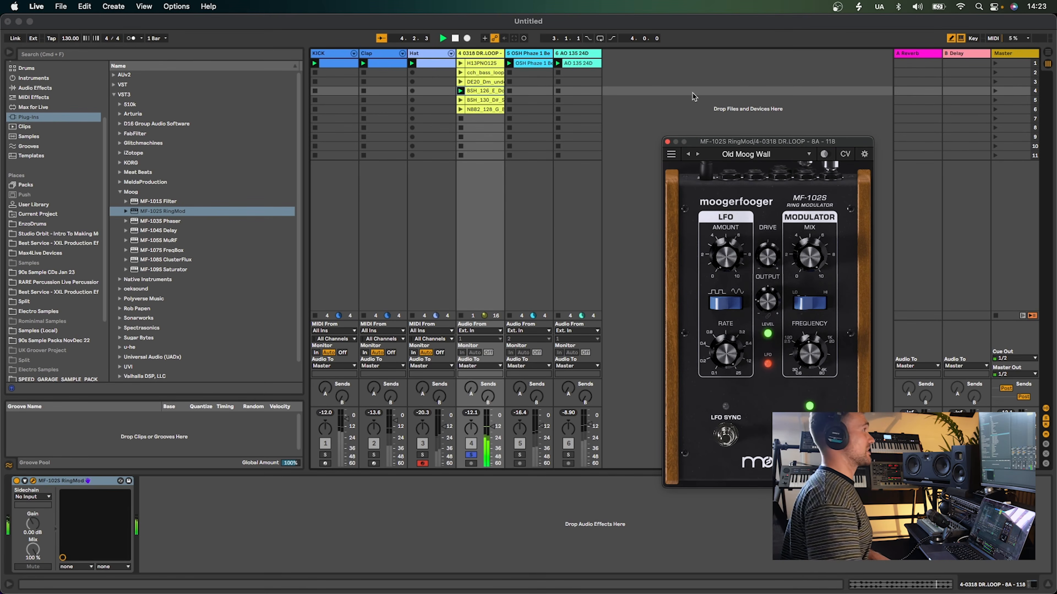
click(460, 100)
click(460, 109)
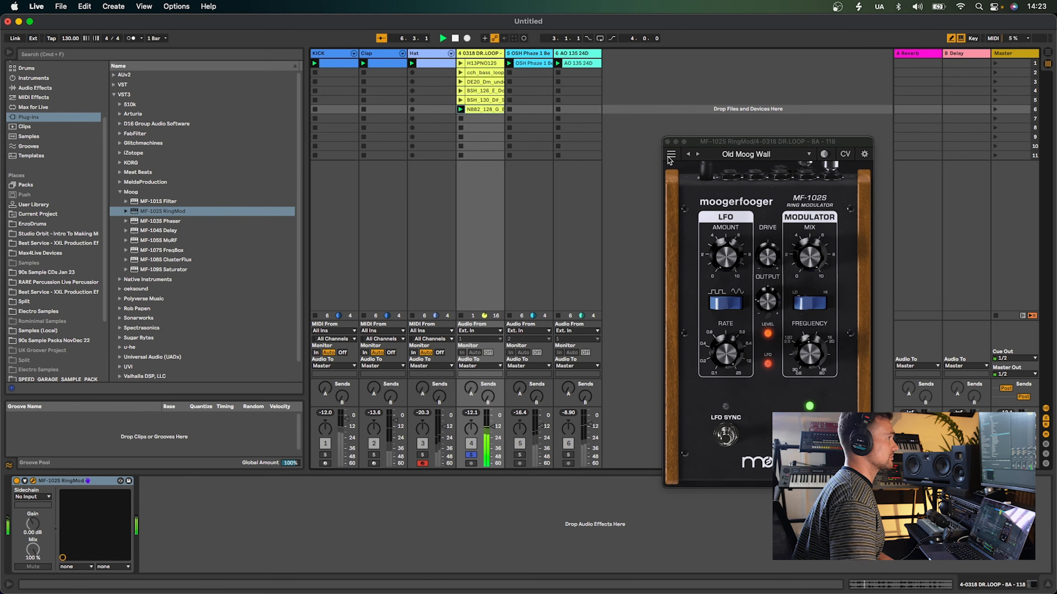
Close the RingMod window and delete the MF-102S RingMod from the device chain
click(667, 142)
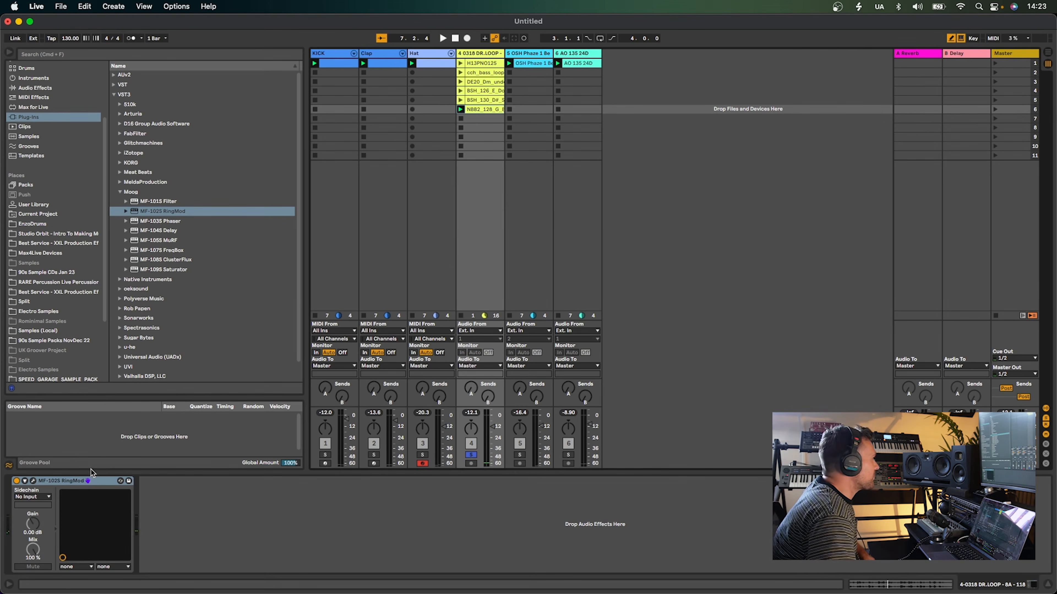
key(Delete)
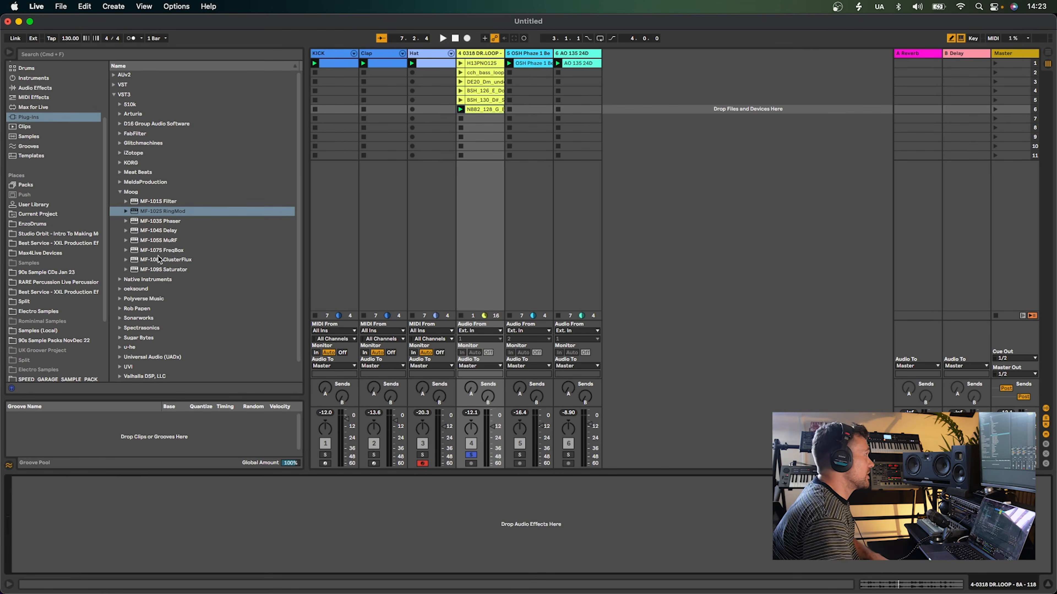
Load the MF-103S Phaser onto track 4 and restart playback
double_click(167, 224)
key(space)
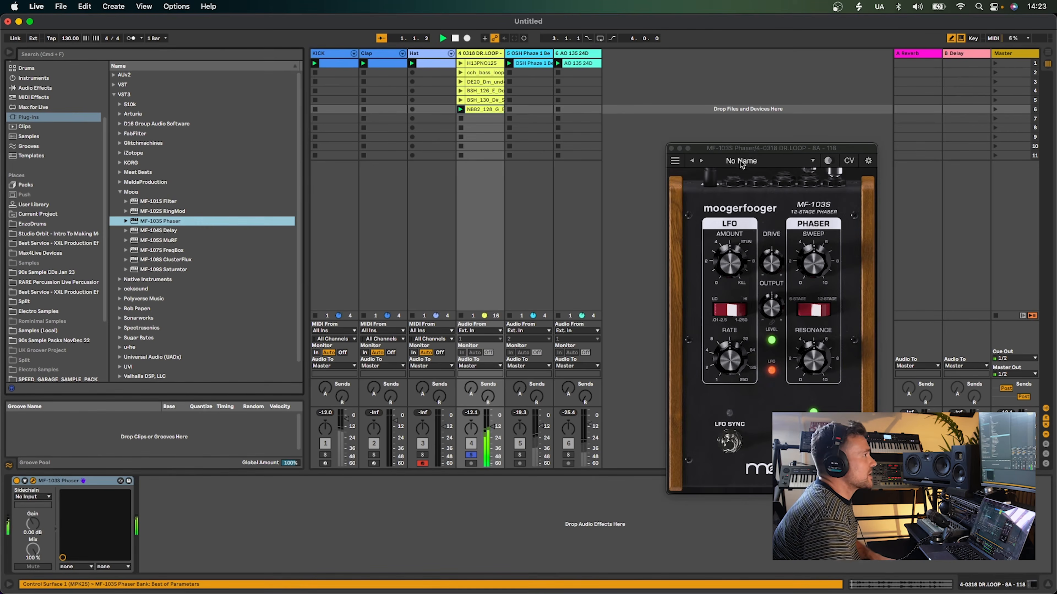
key(space)
Raise the phaser's sweep and resonance knobs while stopping and restarting playback
drag(820, 266, 820, 200)
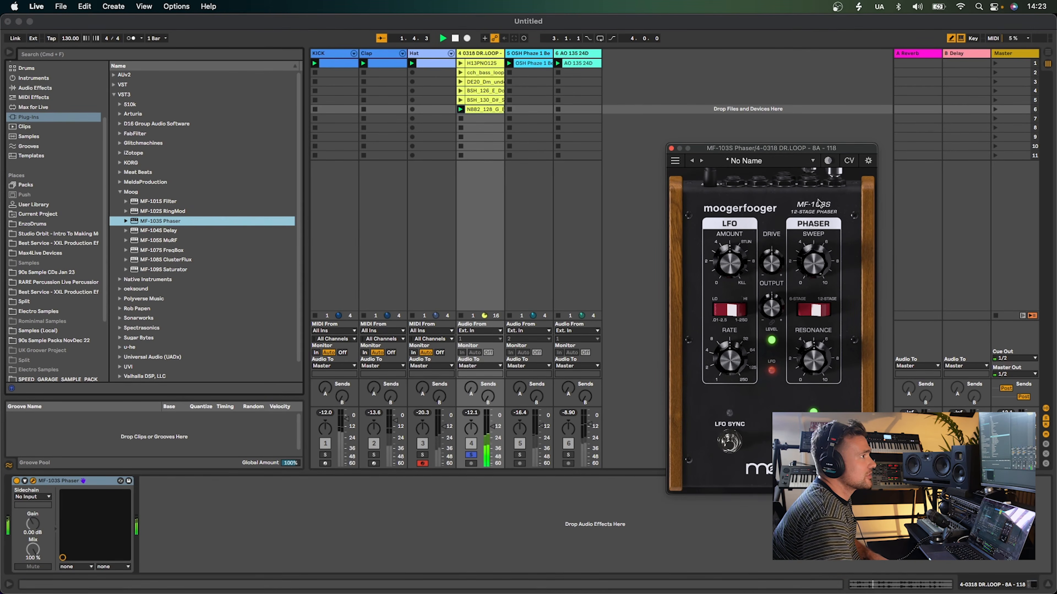
drag(806, 349, 809, 336)
key(space)
key(space)
drag(811, 252, 813, 228)
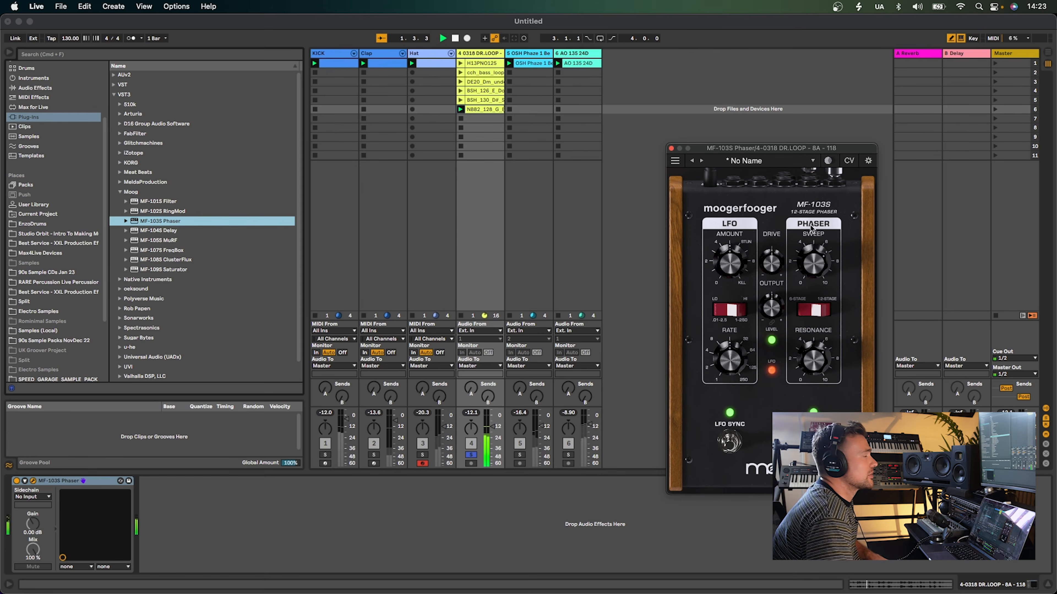
Step the MF-103S Phaser presets to A Tab in the Ocean
click(701, 161)
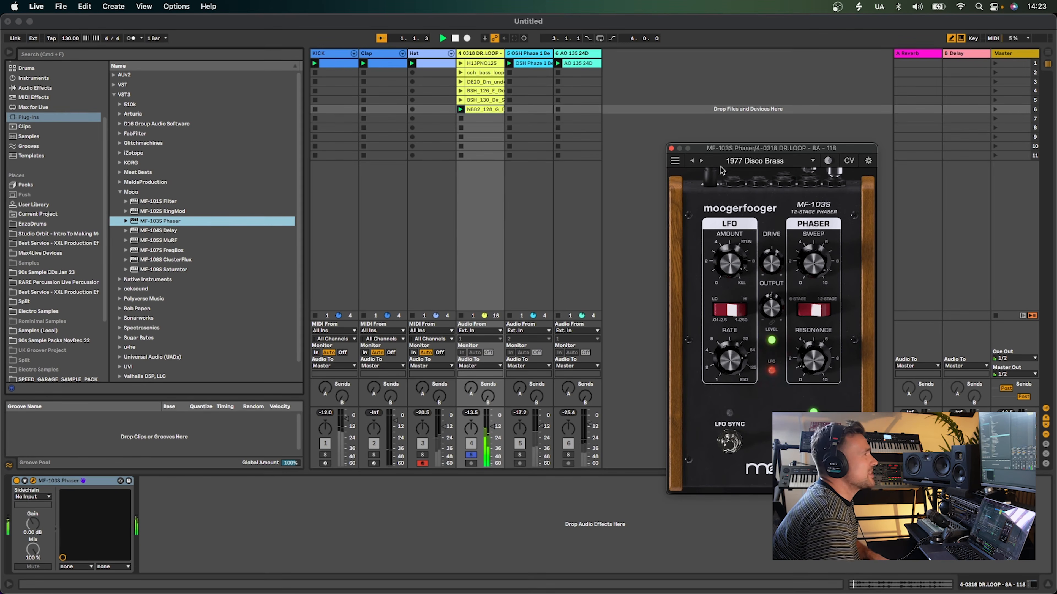
click(702, 163)
Load the Swirling Stargate factory preset on the MF-103S Phaser
click(745, 162)
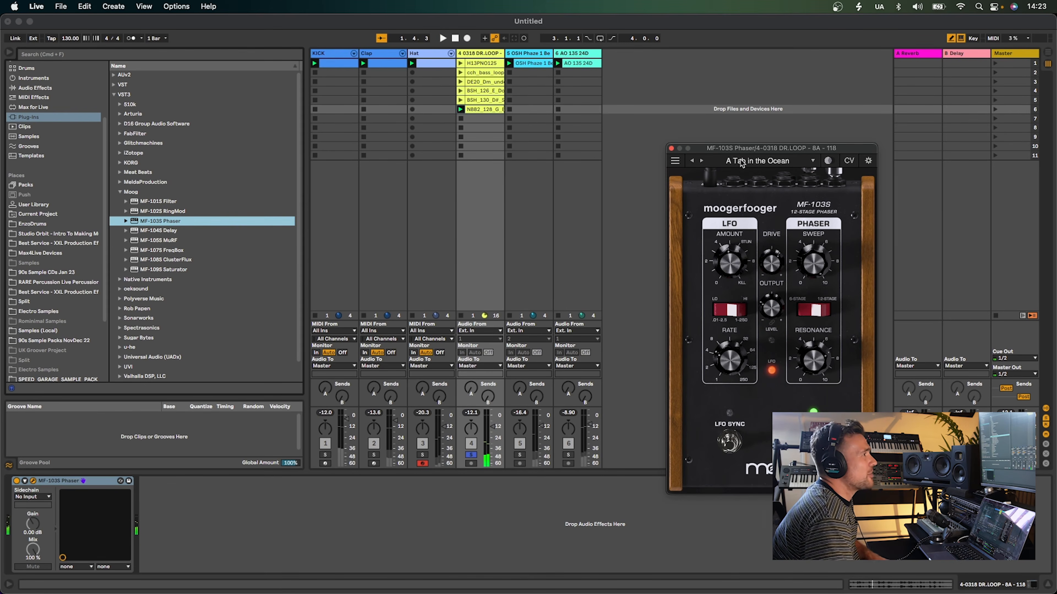
scroll(760, 283, down, 5)
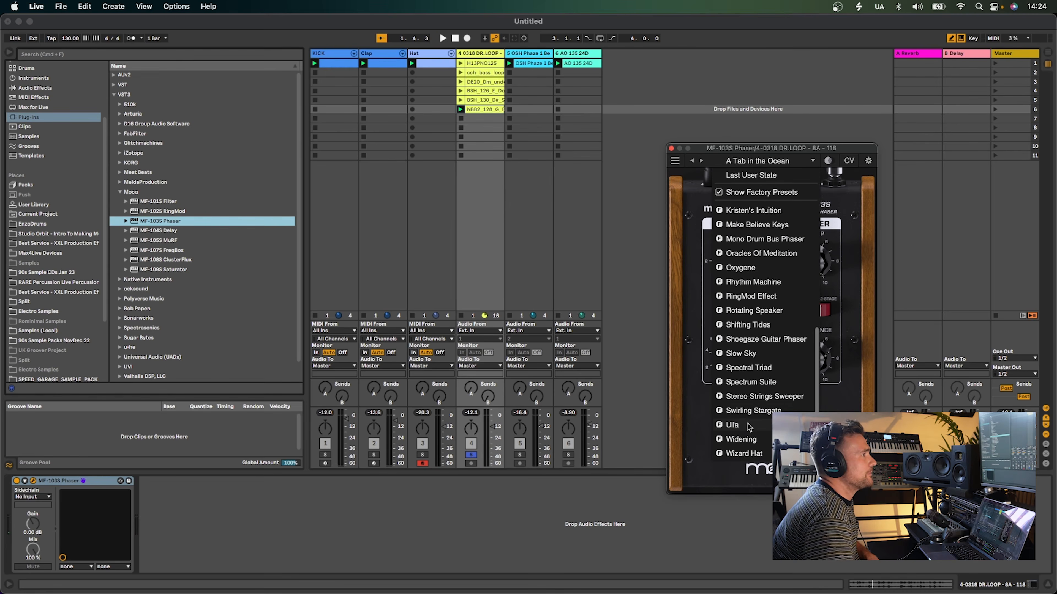
click(753, 411)
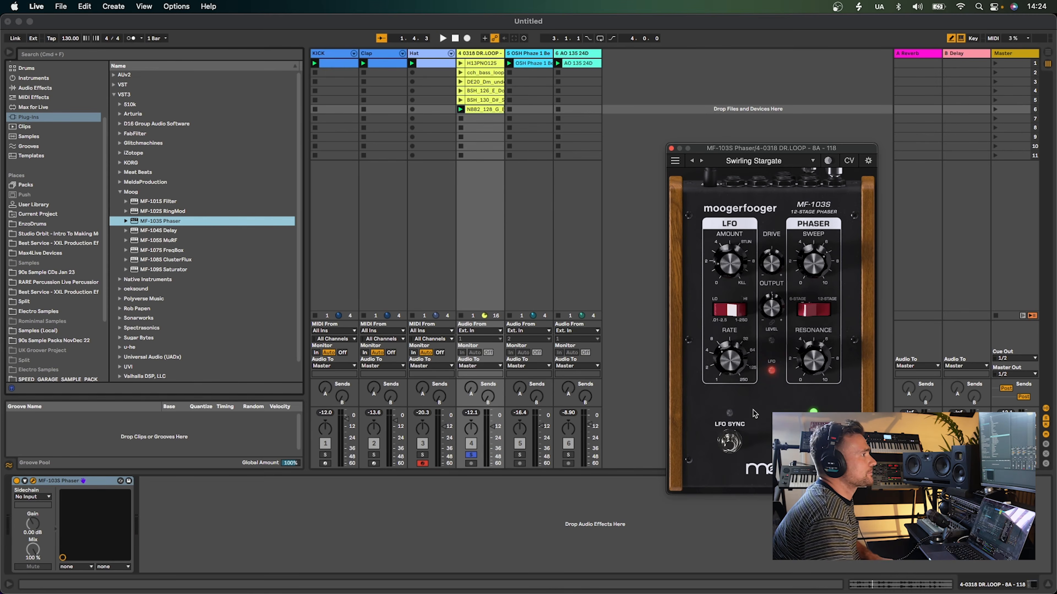
Toggle the phaser's LFO Sync switch and close the plugin window
click(733, 442)
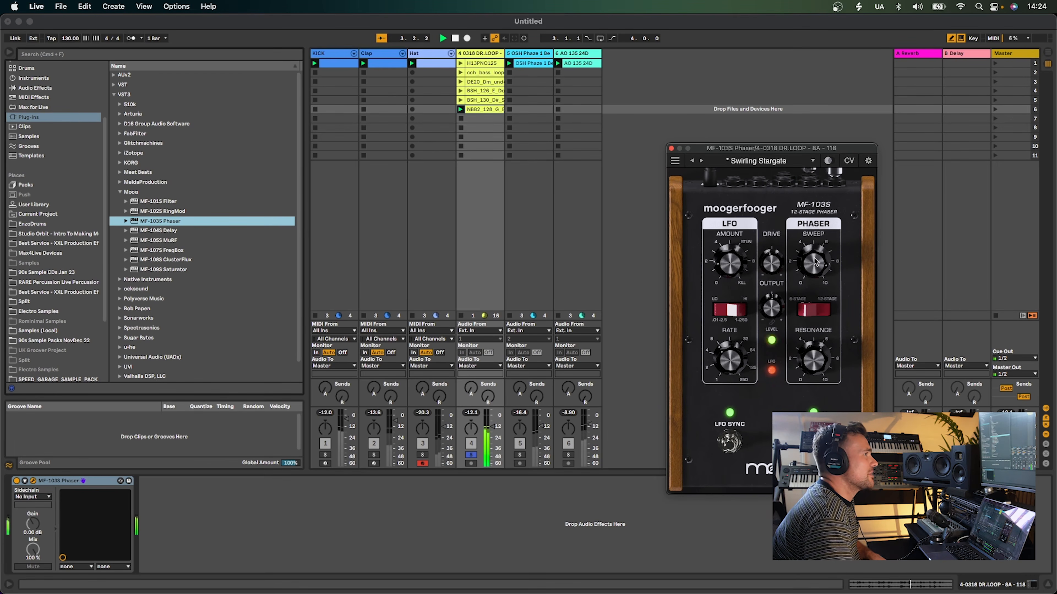
click(670, 148)
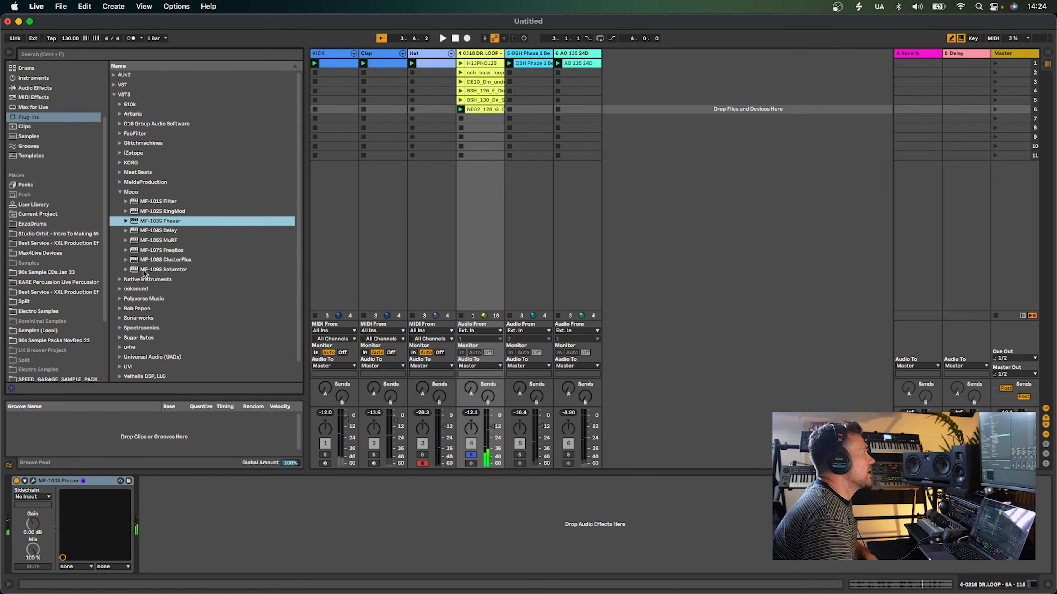
Remove the MF-103S Phaser from the drum loop track and load the MF-104S Delay in its place
click(66, 492)
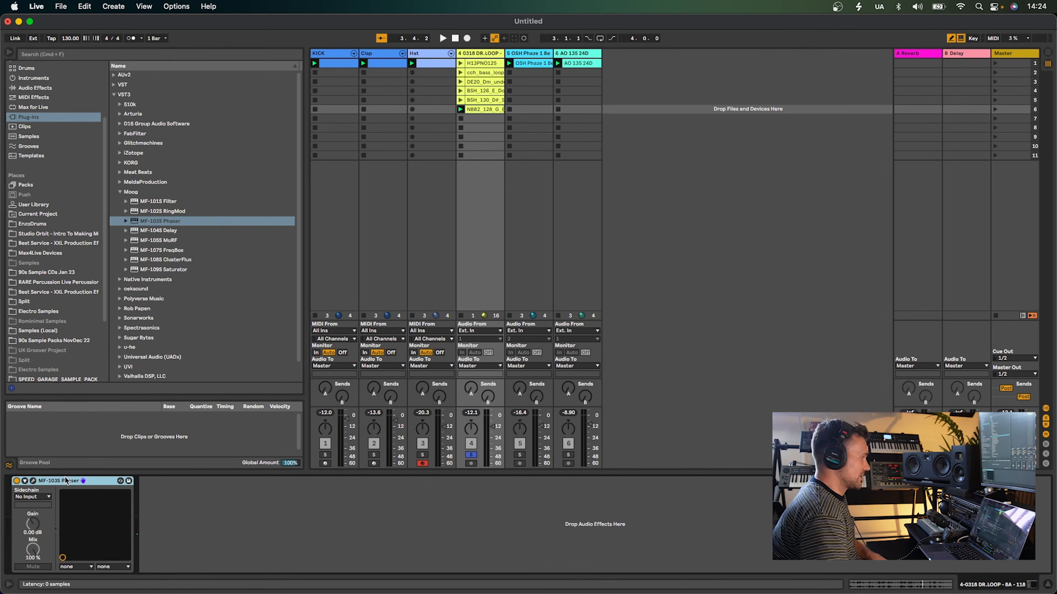
key(Delete)
double_click(175, 232)
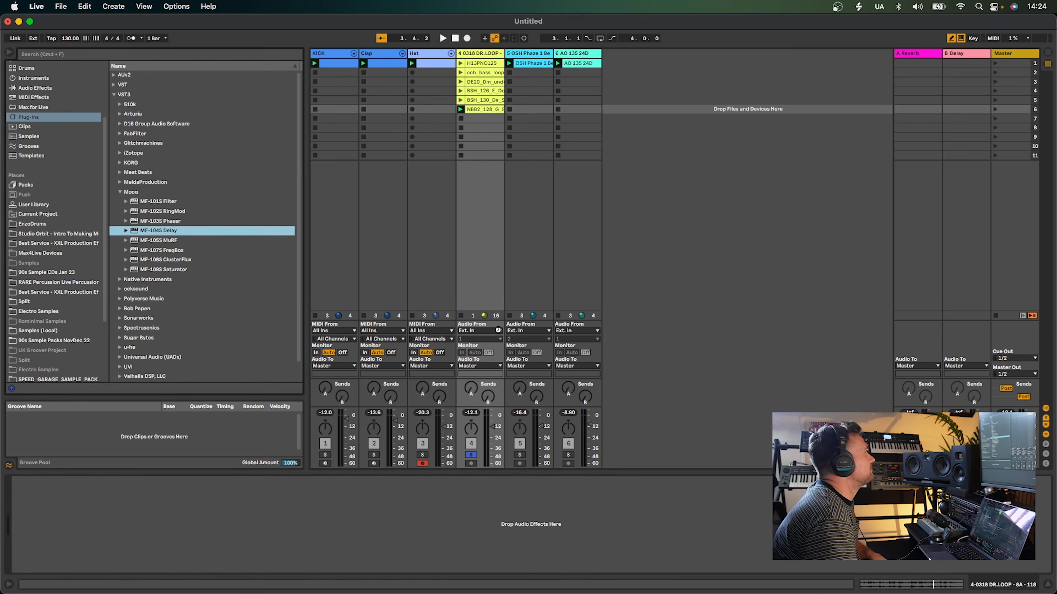
Start playback and switch on the delay's Time Sync
key(space)
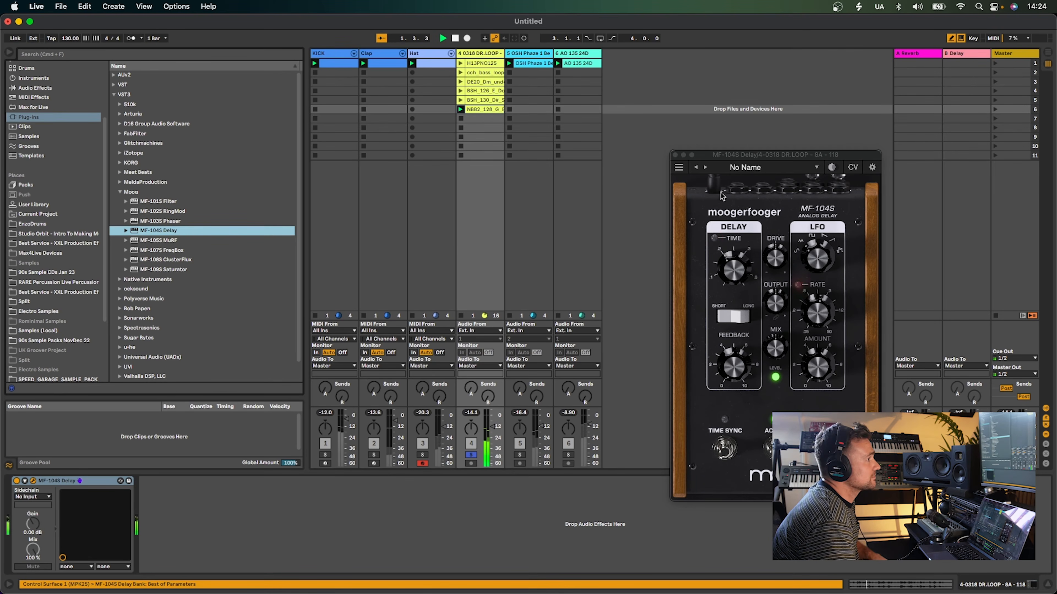
click(725, 449)
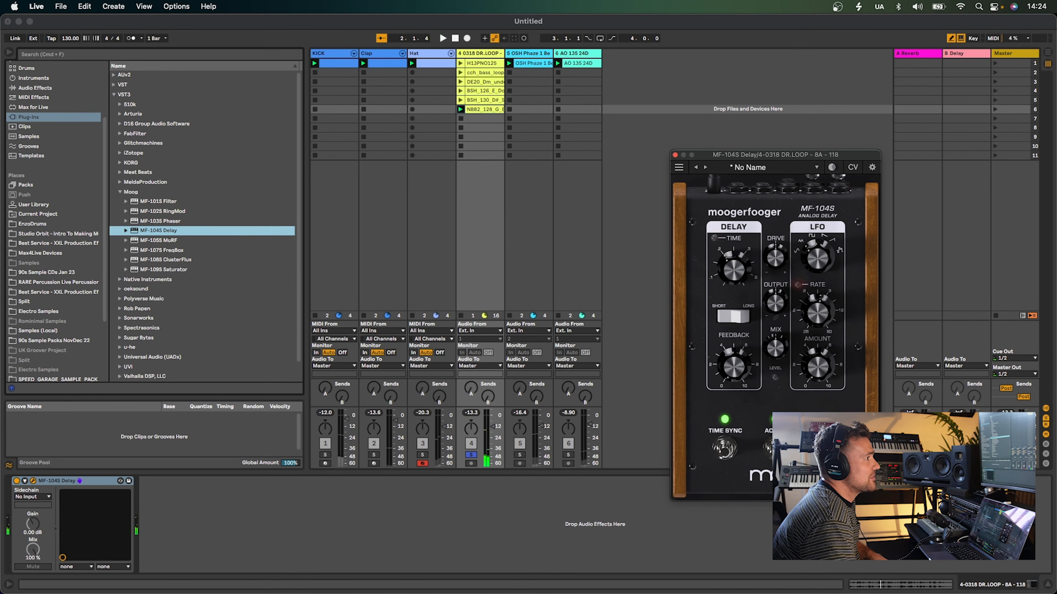
Load the Altitudes delay preset and launch two other loop clips on the drum loop track
click(706, 168)
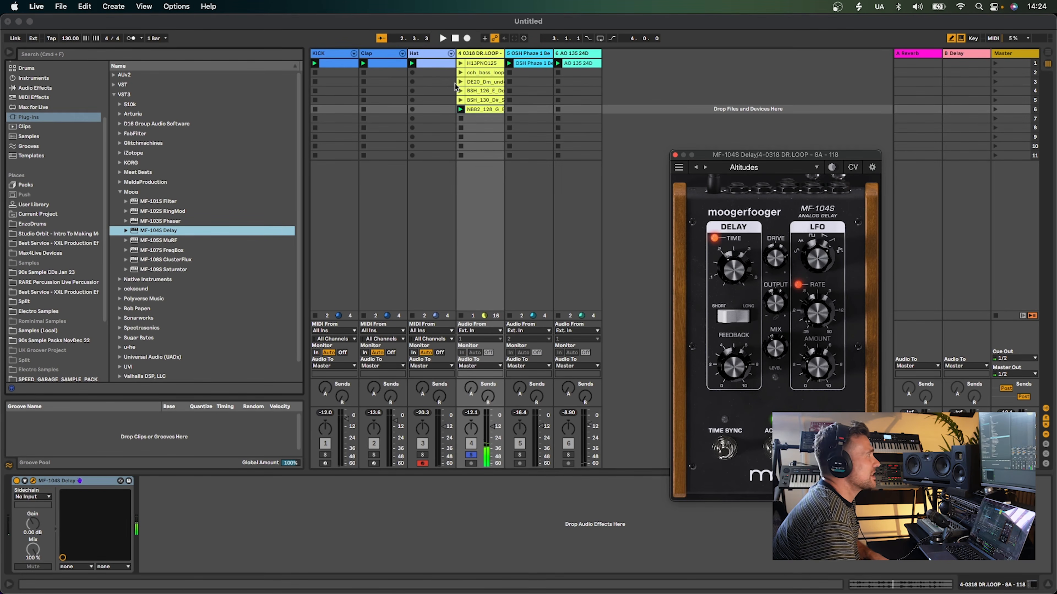
click(462, 91)
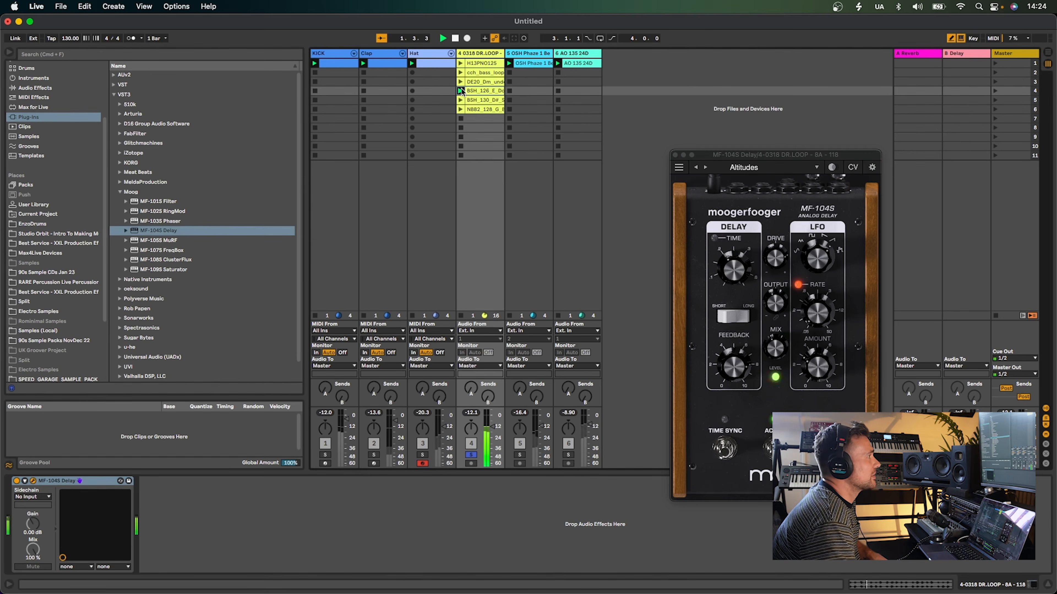
click(460, 82)
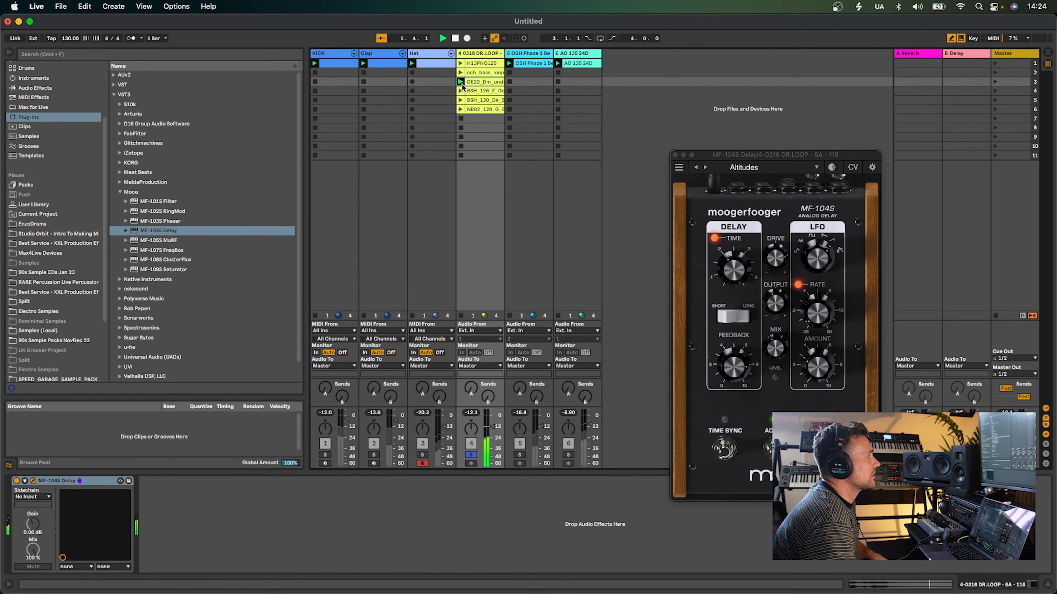
Step the delay presets through Delay Throws to Environments 1971 while launching the NBB2 clip
click(706, 168)
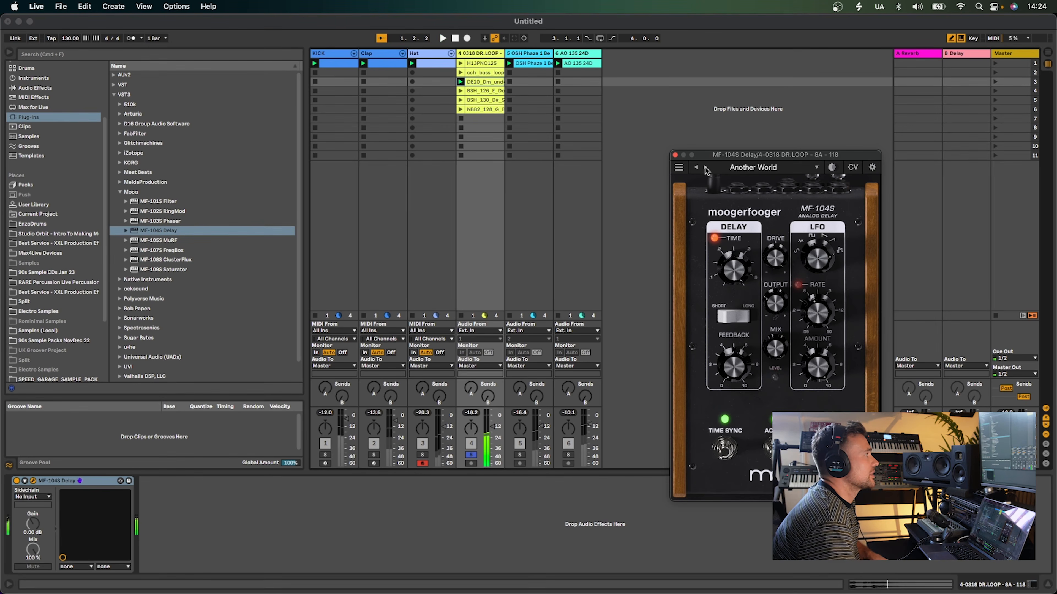
click(705, 167)
click(705, 168)
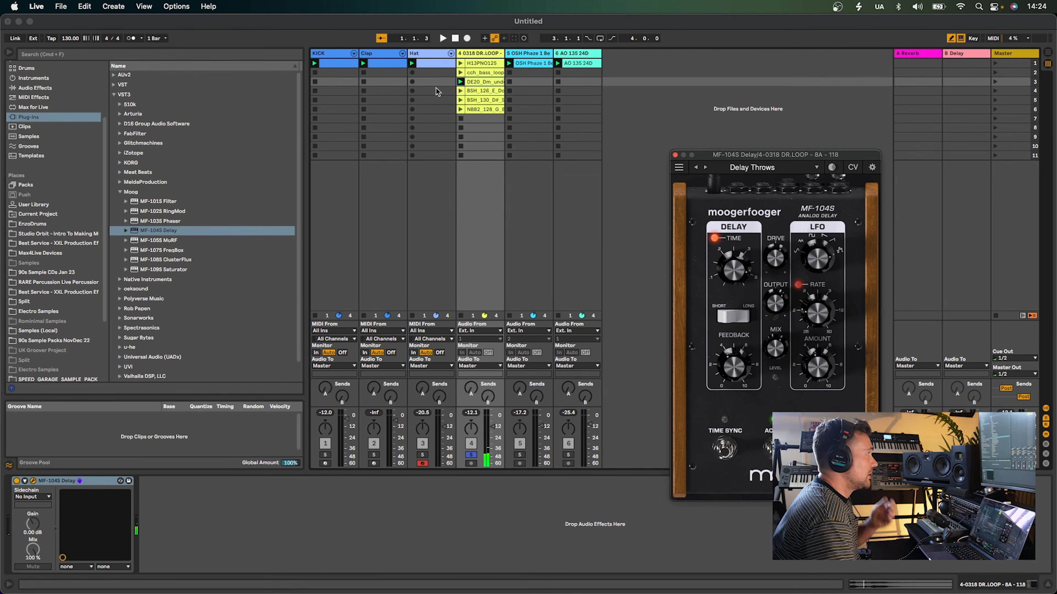
click(461, 109)
click(706, 168)
click(705, 167)
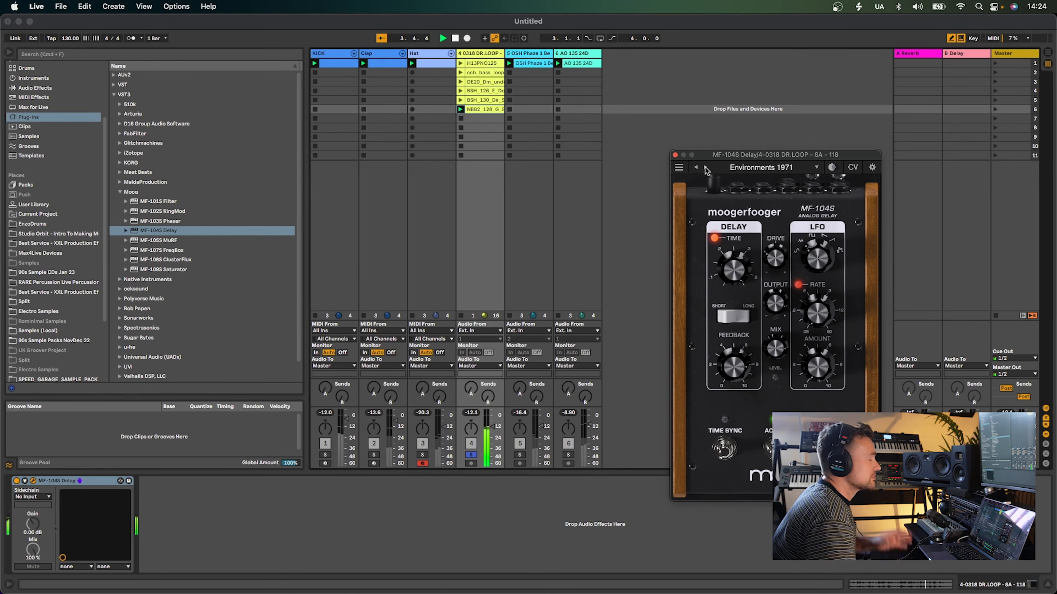
Step the delay presets on to Paradiddles while launching the cch_bass_loop clip
click(705, 167)
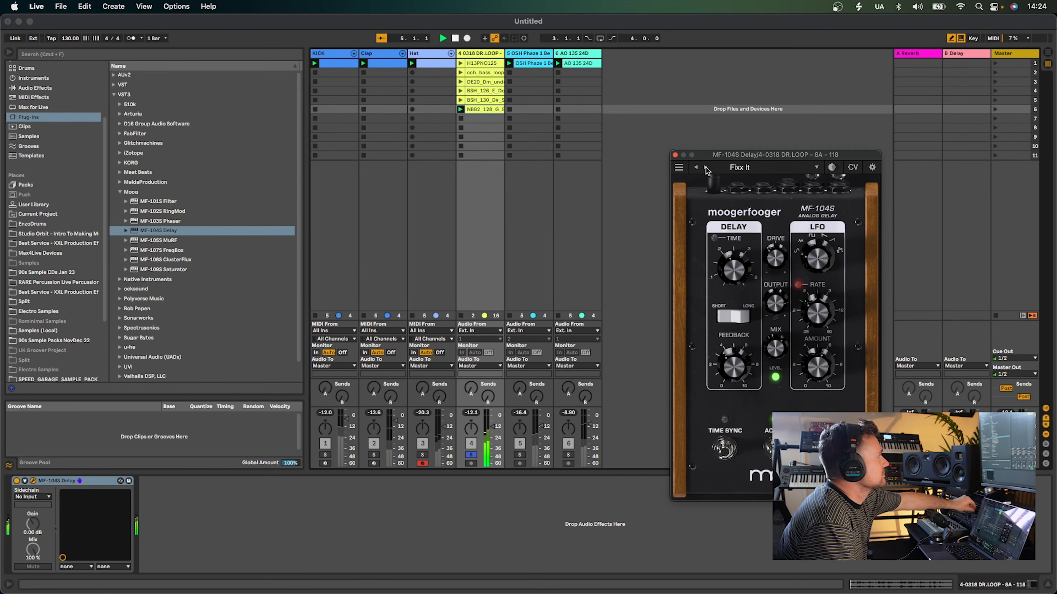
click(705, 168)
click(705, 168)
click(460, 74)
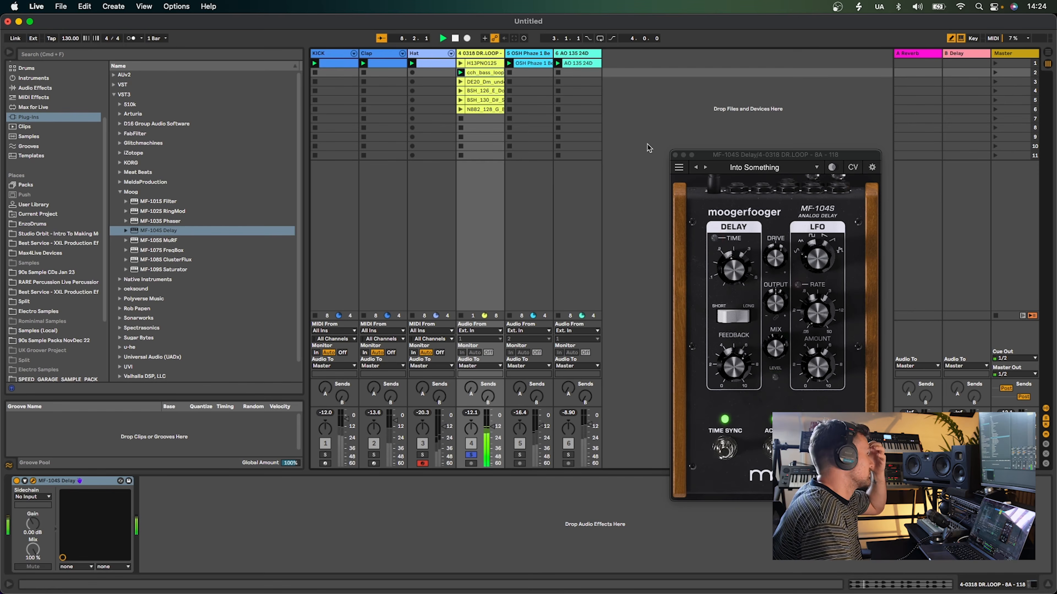
click(706, 168)
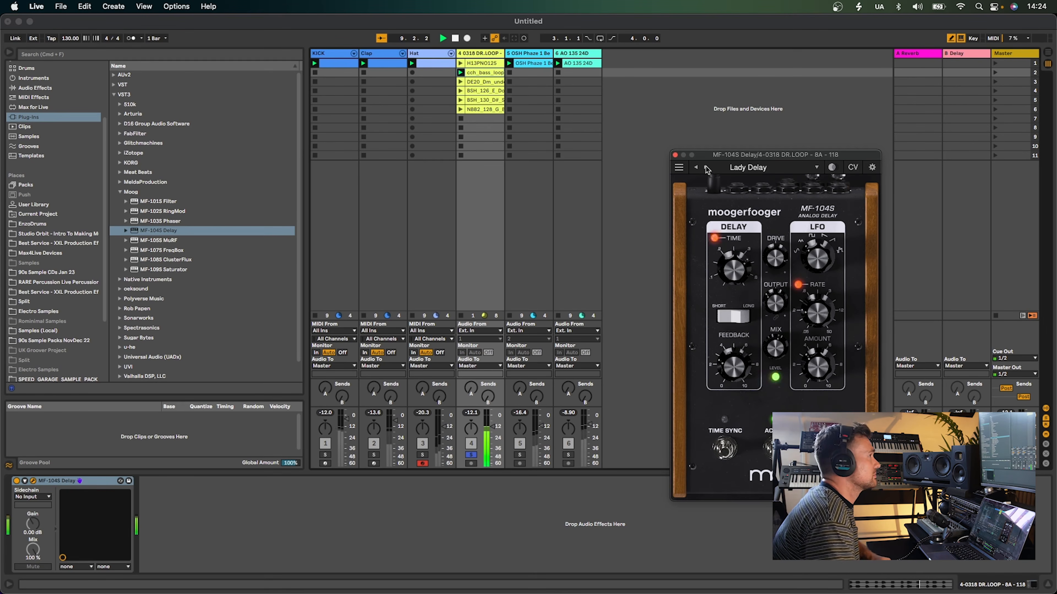
click(706, 168)
click(706, 167)
click(706, 168)
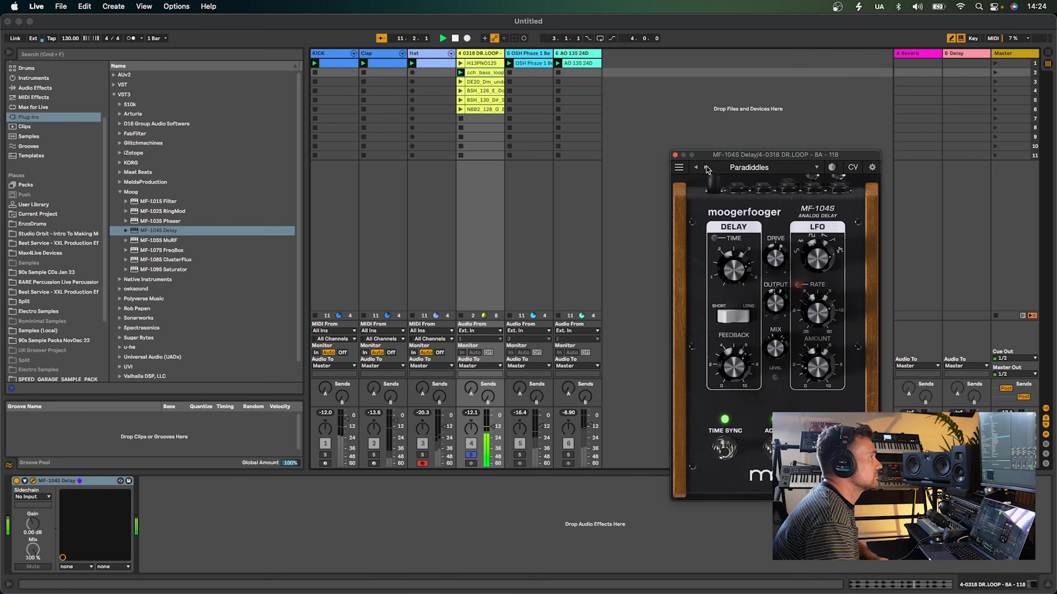
Launch the BSH_130 and NBB2 clips and step the delay presets to Portable Recorder
click(461, 101)
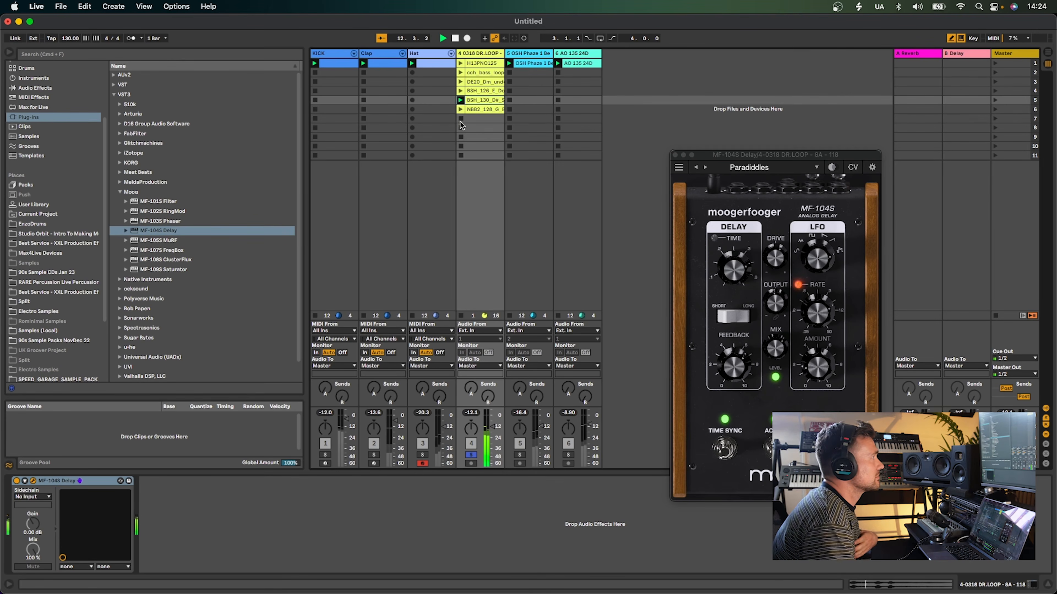
click(460, 109)
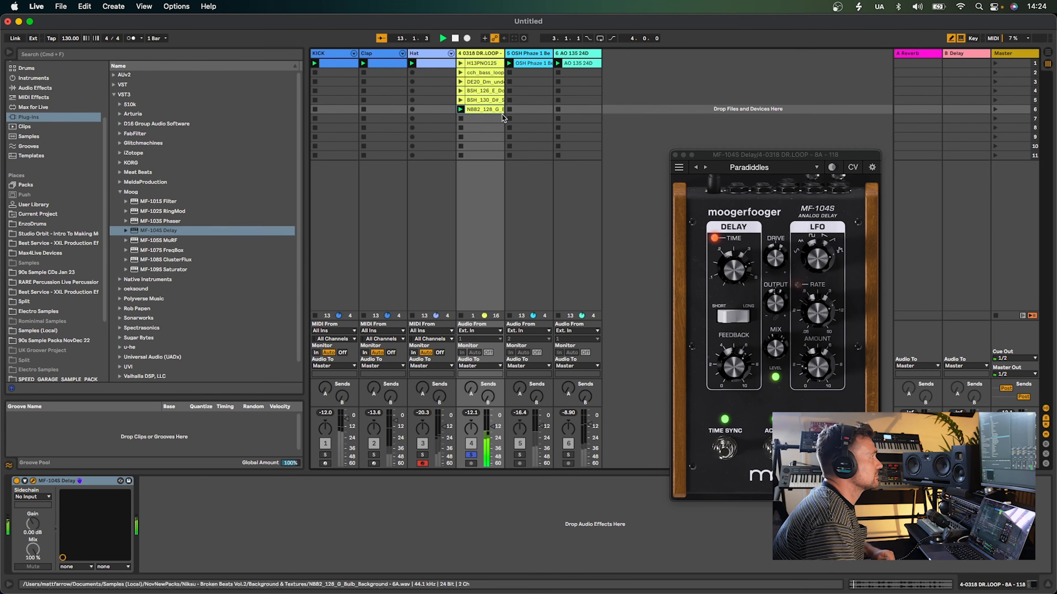
click(706, 168)
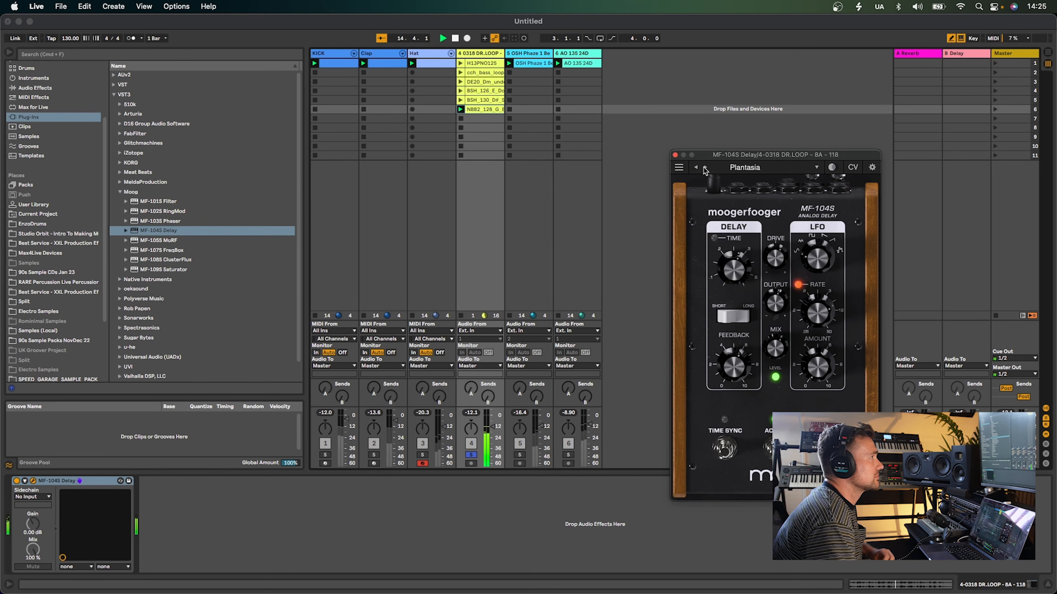
click(705, 168)
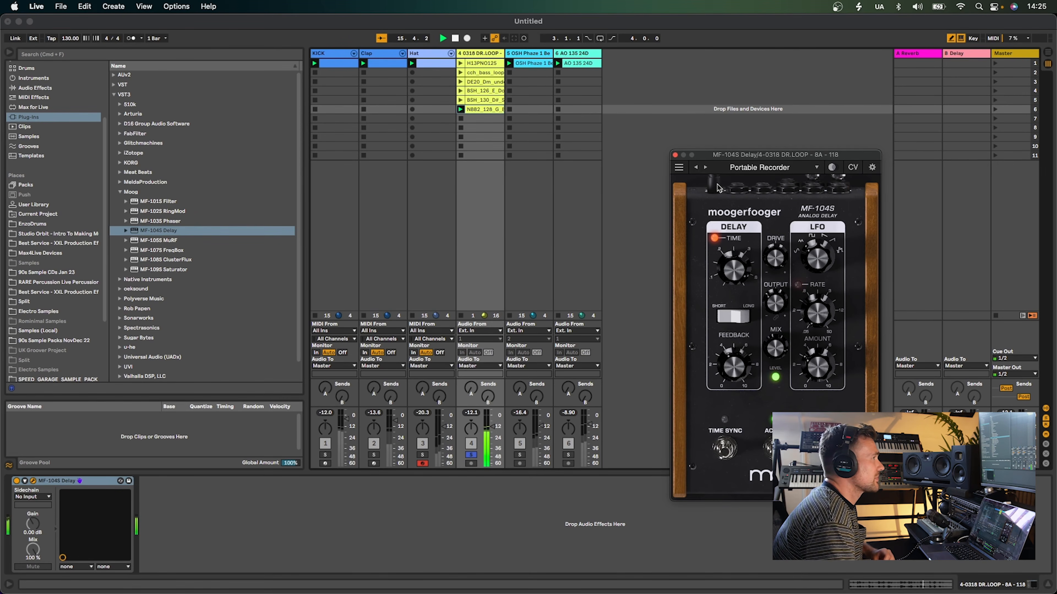
Nudge the delay's Drive knob and close the plugin window
drag(770, 255, 773, 250)
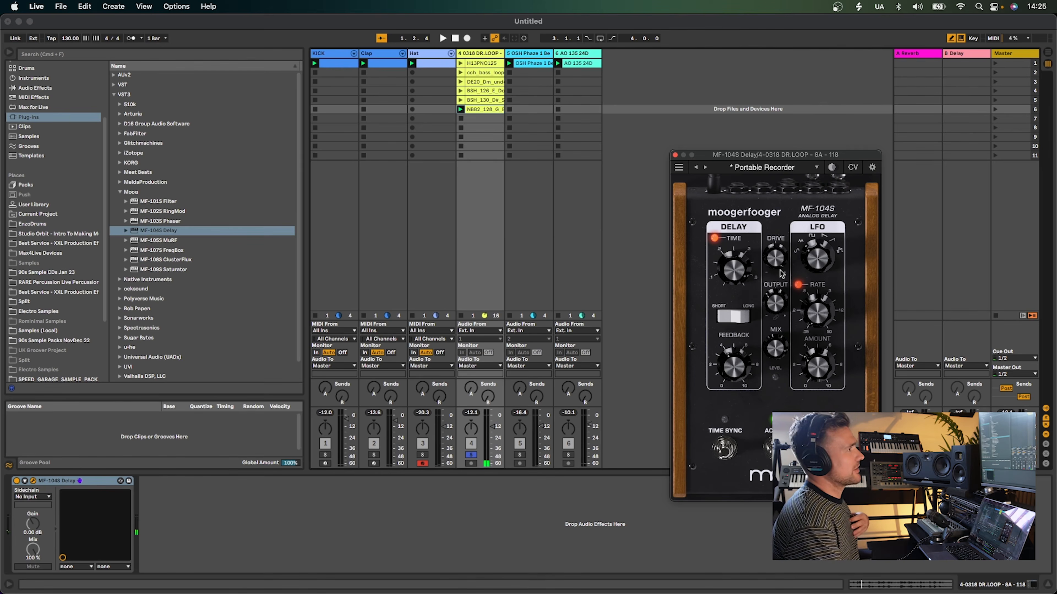
click(674, 155)
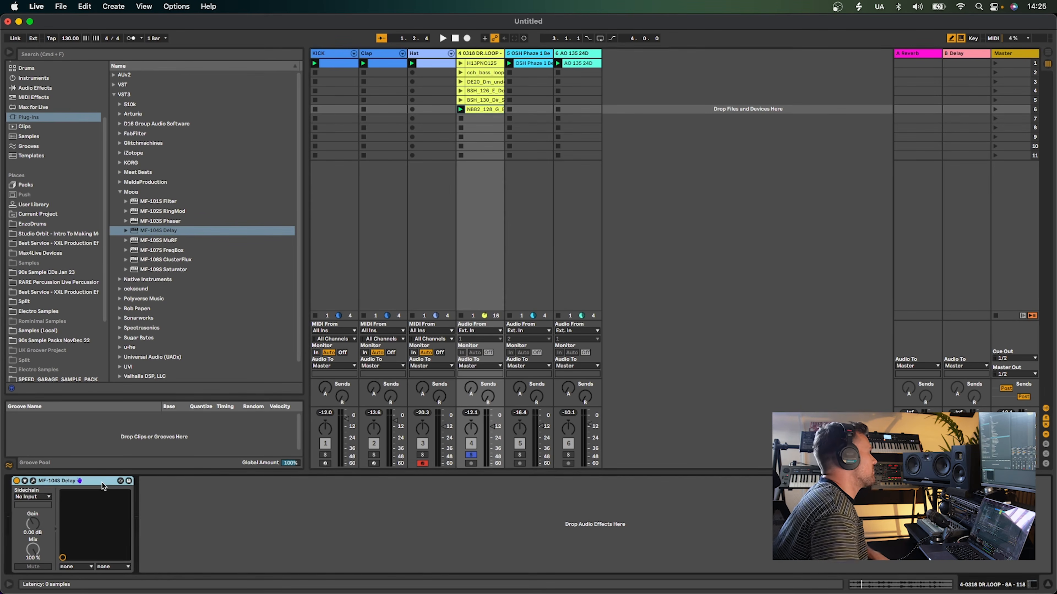
Replace the delay with the MF-105S MuRF on the drum loop track and select the Beat Box preset
key(Delete)
drag(177, 238, 464, 243)
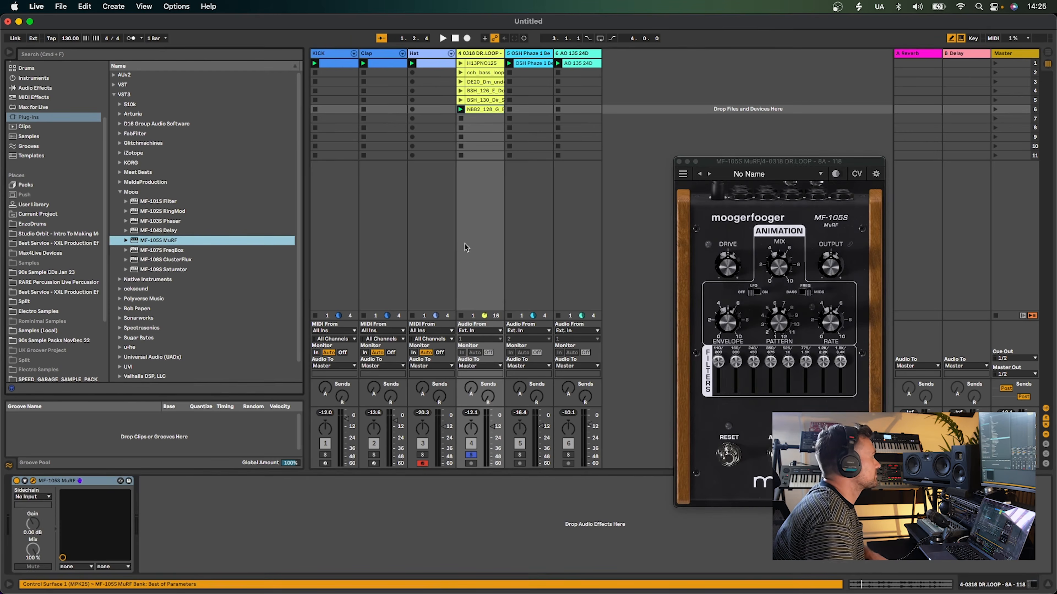
click(709, 175)
click(709, 174)
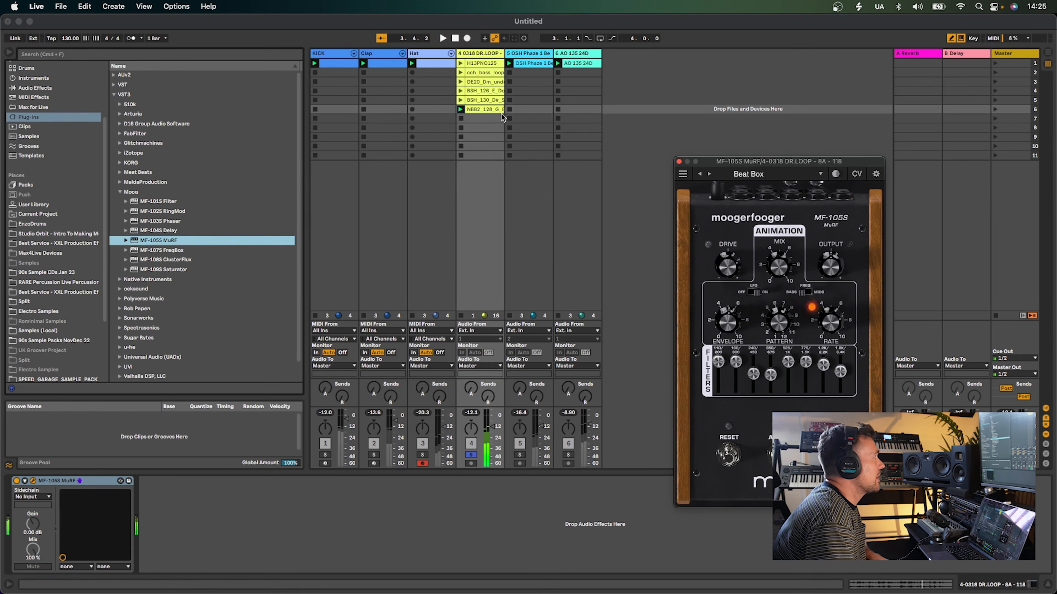
Move the MuRF onto the OSH Phaze 1 Beat track and solo that track
click(57, 481)
click(536, 295)
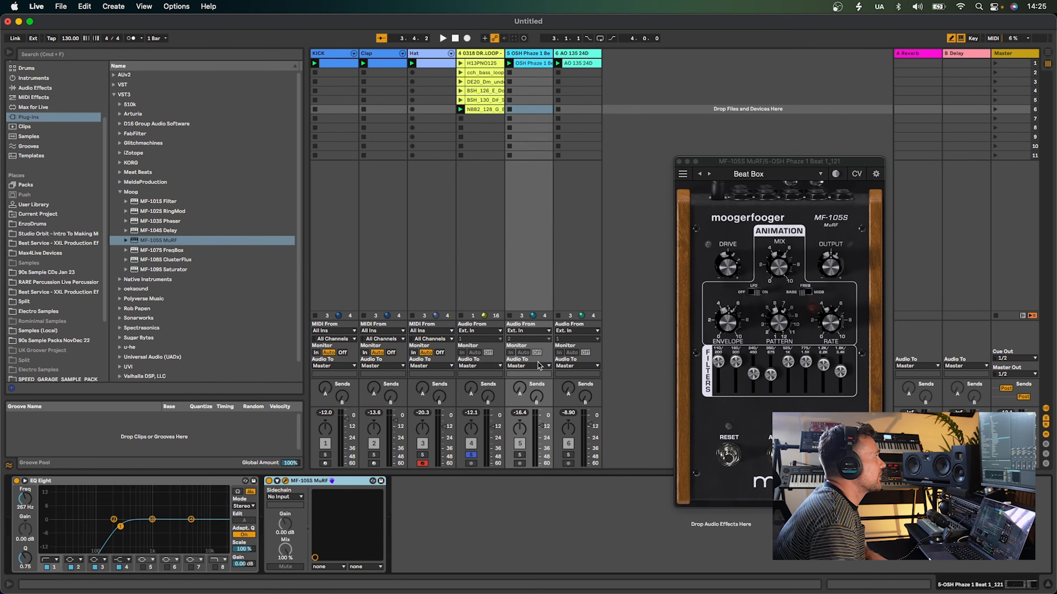
click(519, 456)
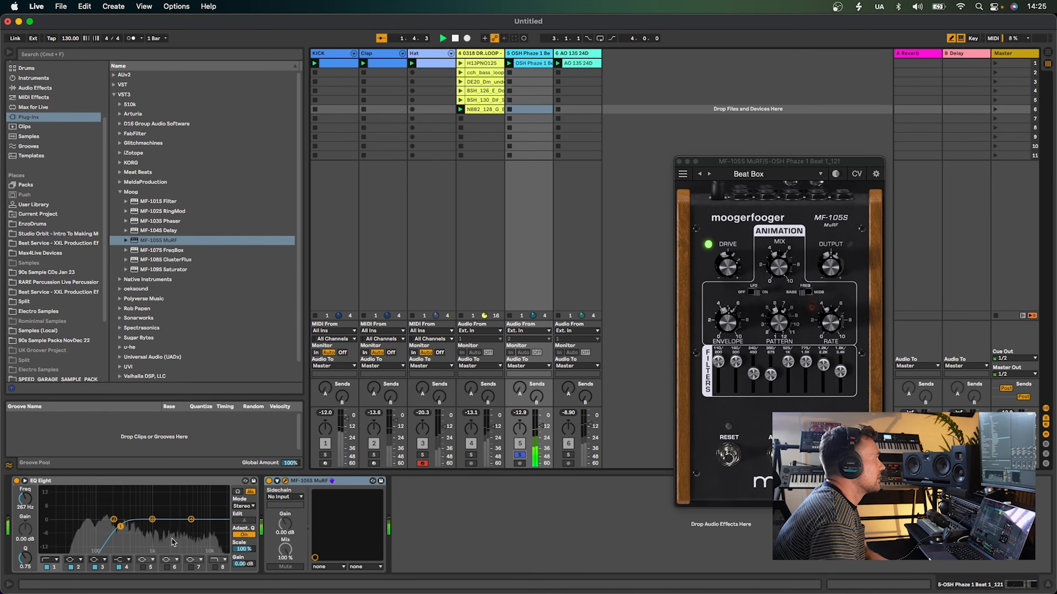
Bypass and re-enable the MuRF and step its presets to Equalizer
click(269, 481)
click(269, 481)
click(709, 174)
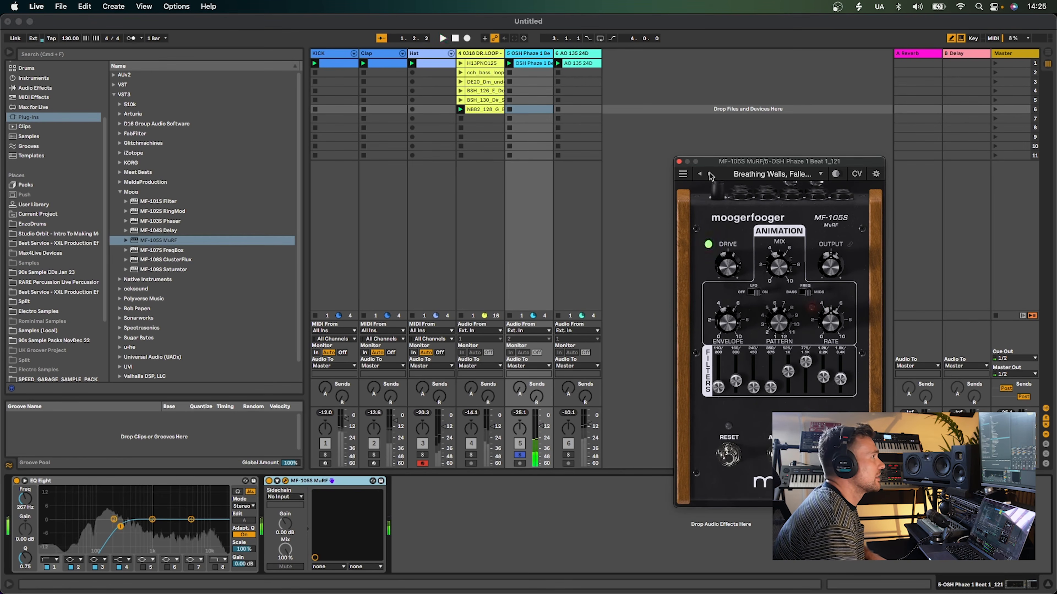
click(709, 174)
click(710, 174)
click(709, 174)
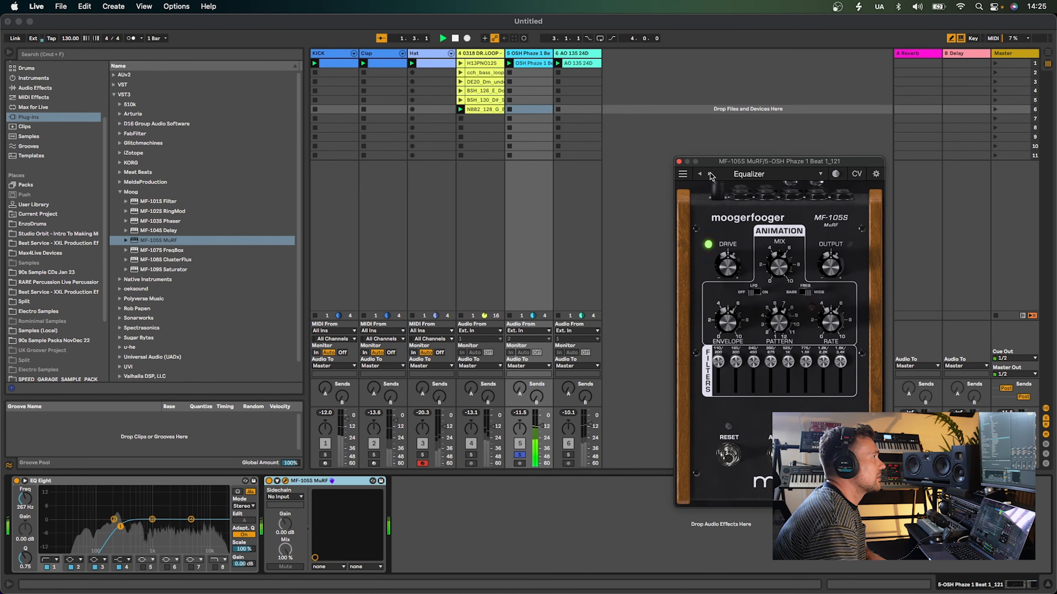
Step the MuRF presets to Heartbeat City, unsoloing and re-soloing the OSH Phaze track
click(710, 175)
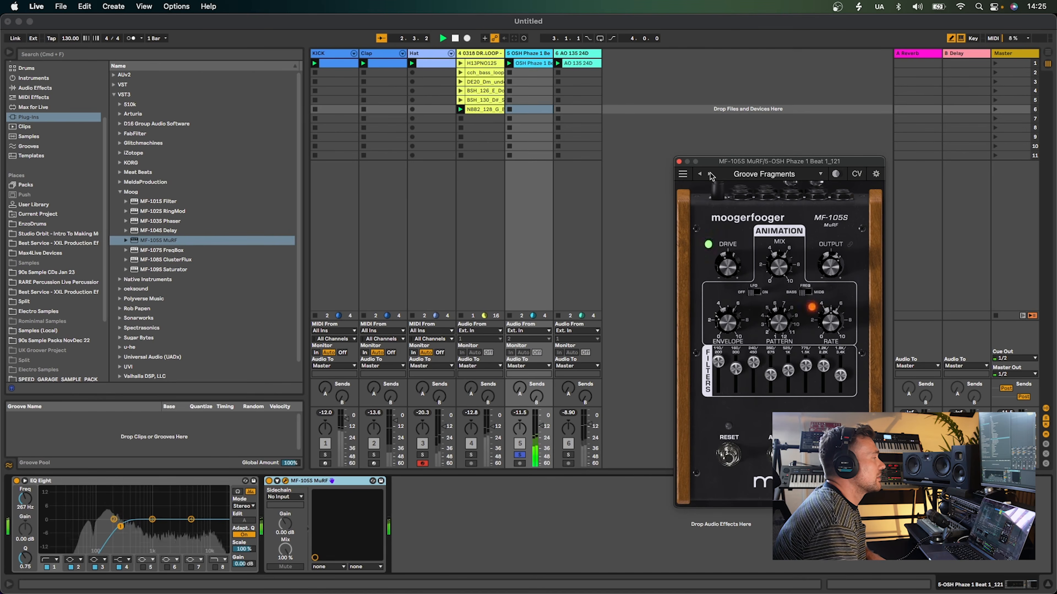
click(709, 174)
click(710, 174)
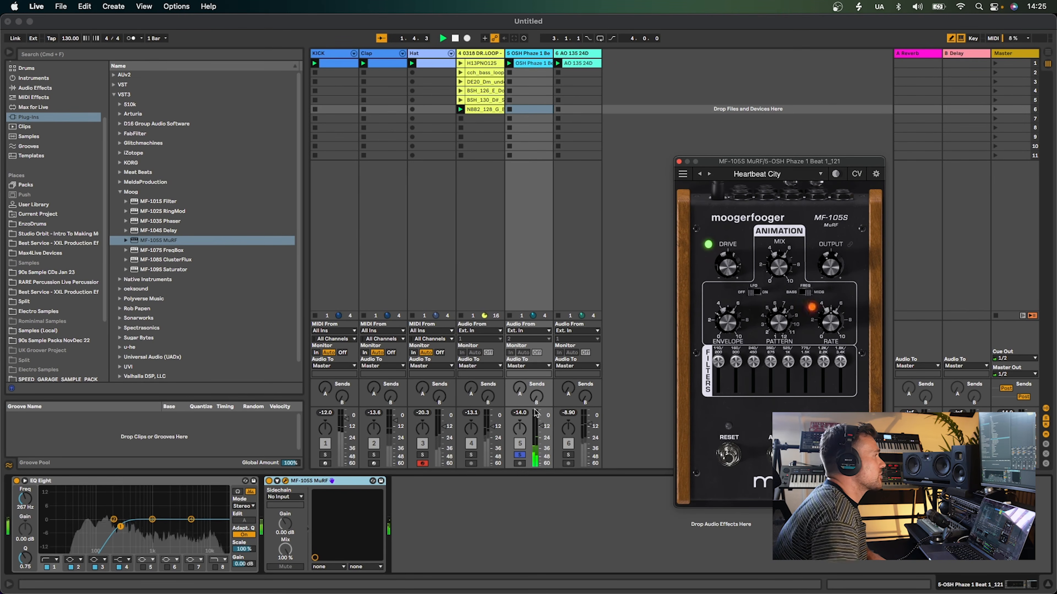
click(522, 453)
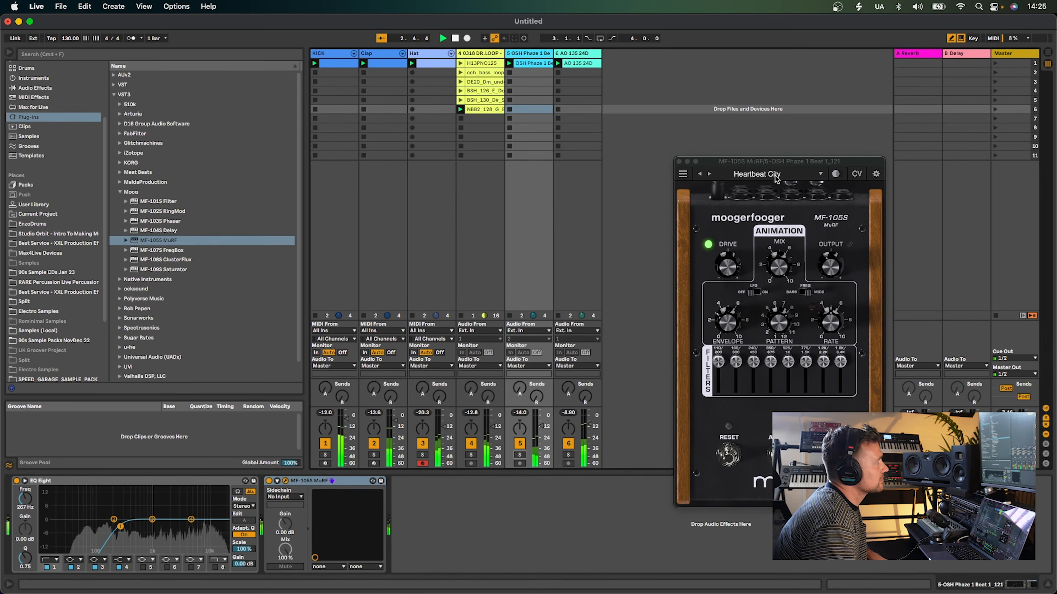
click(519, 455)
Step the MuRF presets through Inverted Tremolo to Perpetual Motion
click(709, 174)
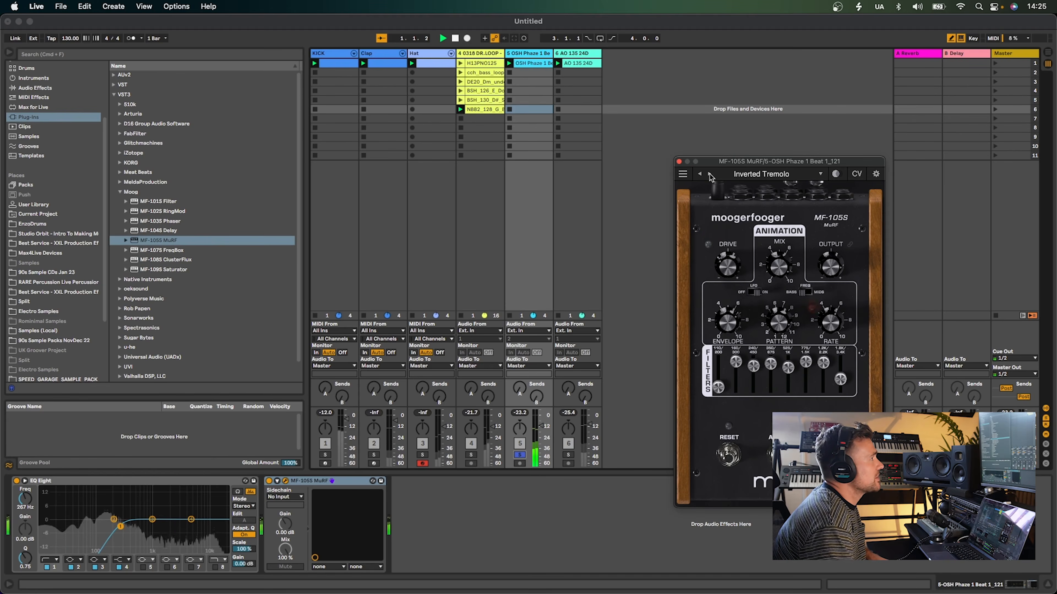
click(710, 174)
click(709, 174)
click(709, 174)
click(709, 174)
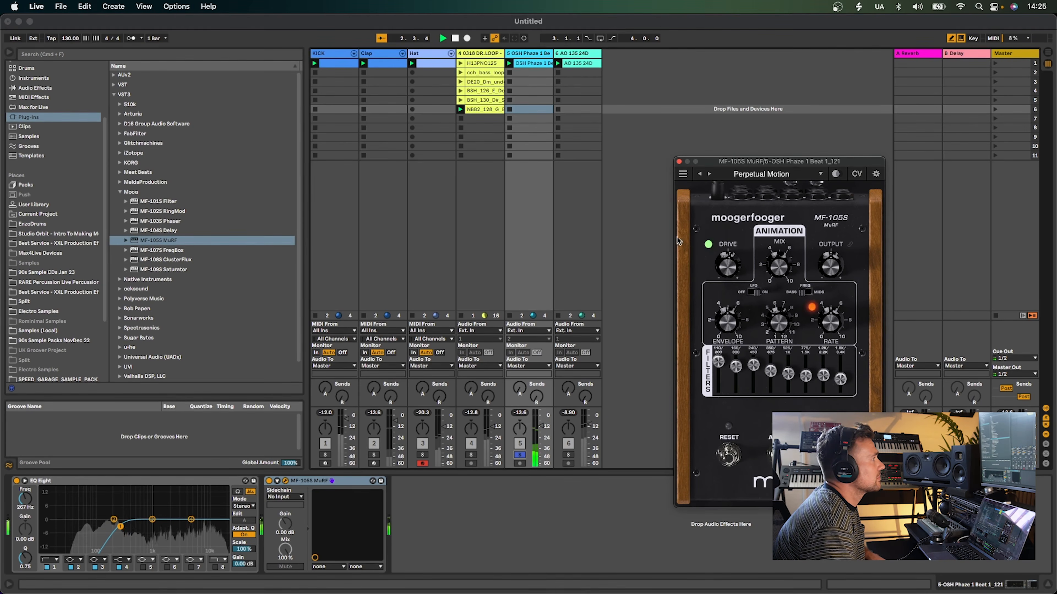
Move the MuRF onto the AO 135 24D track, solo it and restart playback
key(space)
drag(346, 482, 578, 315)
click(568, 455)
key(space)
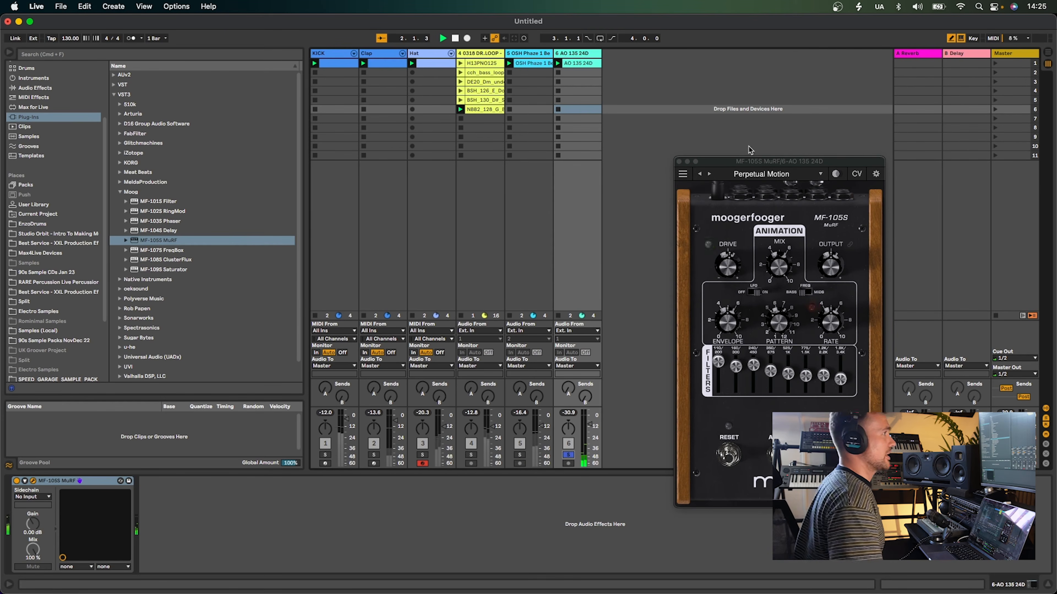
Load the Primitive Creatures preset on the MuRF and adjust two filter-bank knobs and the Pattern knob
click(709, 174)
click(710, 174)
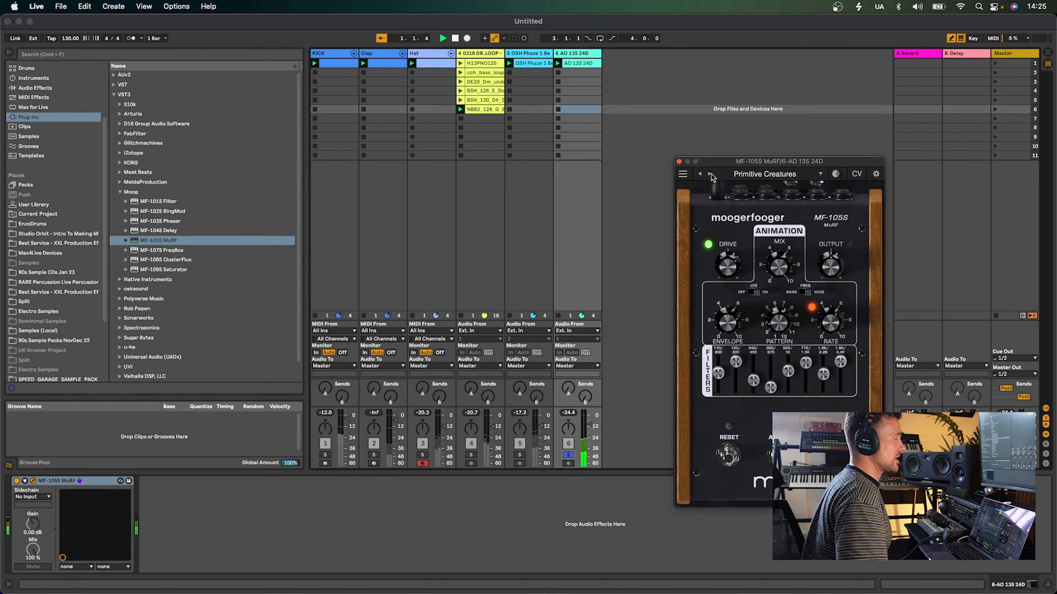
drag(736, 362, 788, 366)
drag(805, 363, 824, 366)
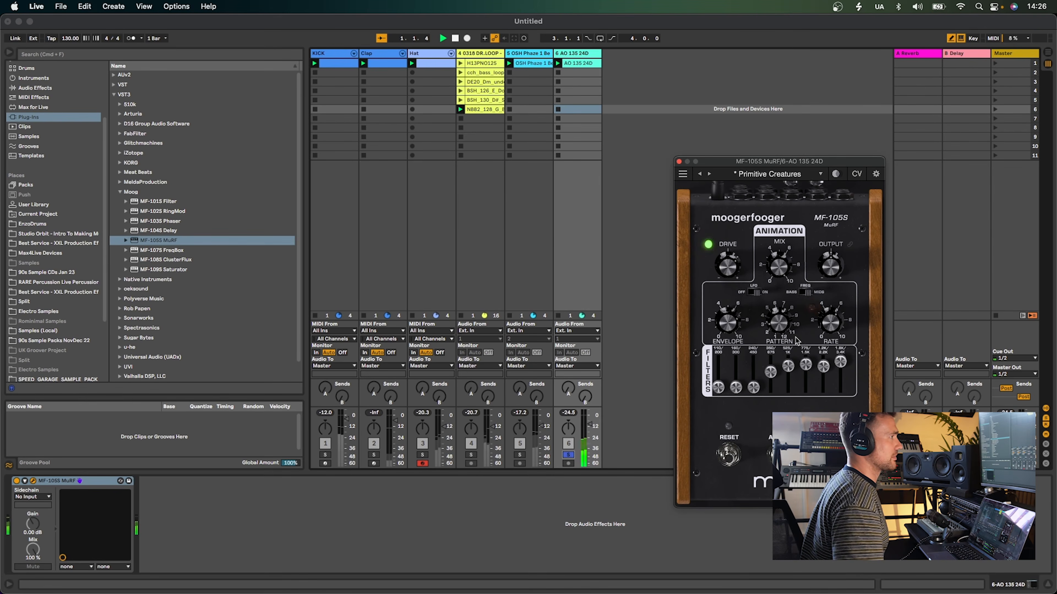
drag(787, 317, 785, 329)
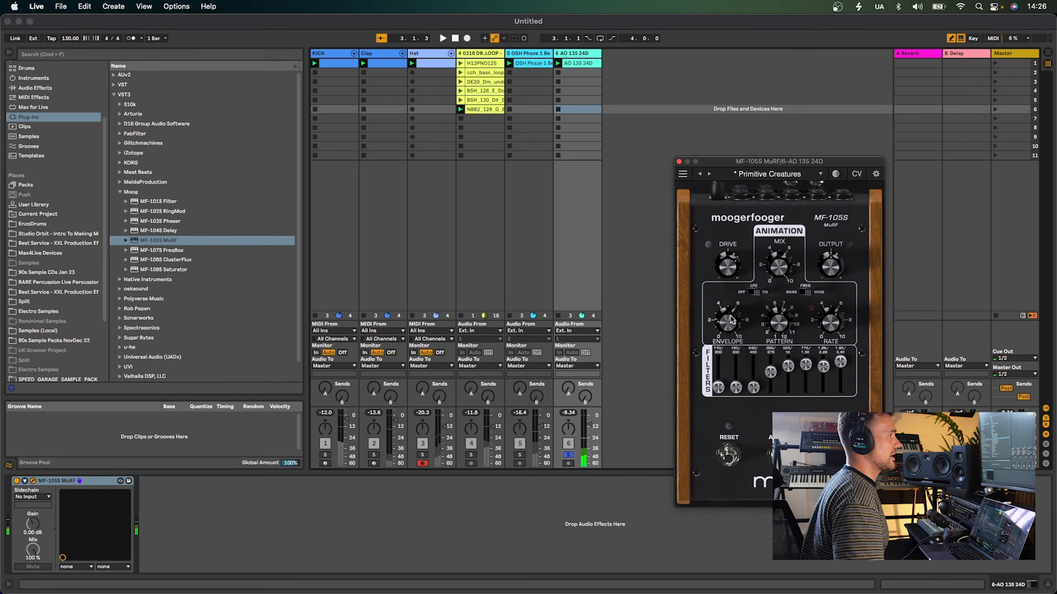
Step the MuRF preset to Pulsar, then close its window and delete the MuRF from the AO 135 24D track
click(709, 174)
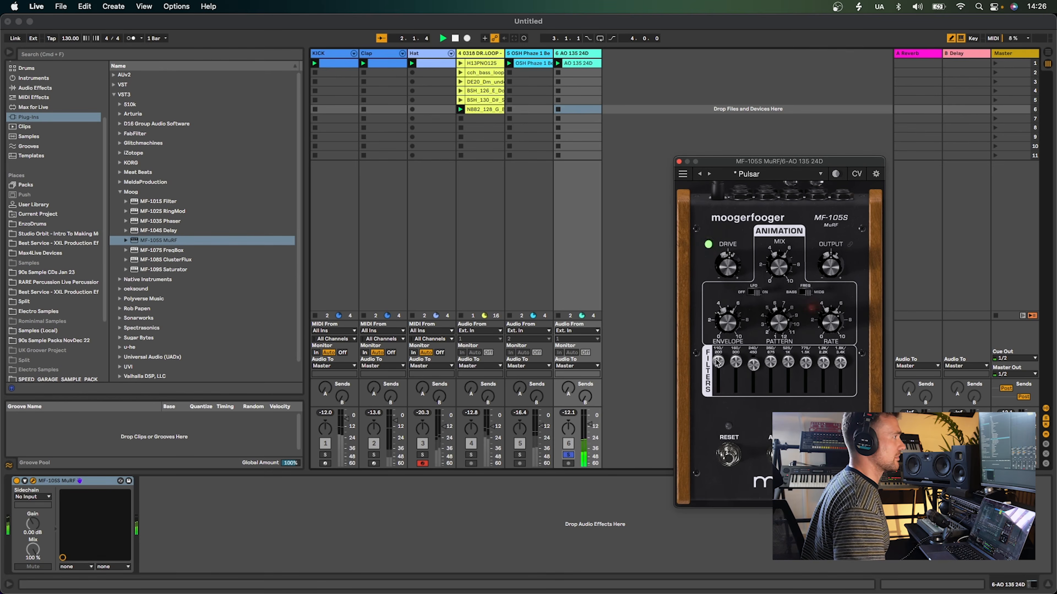
click(708, 174)
click(678, 161)
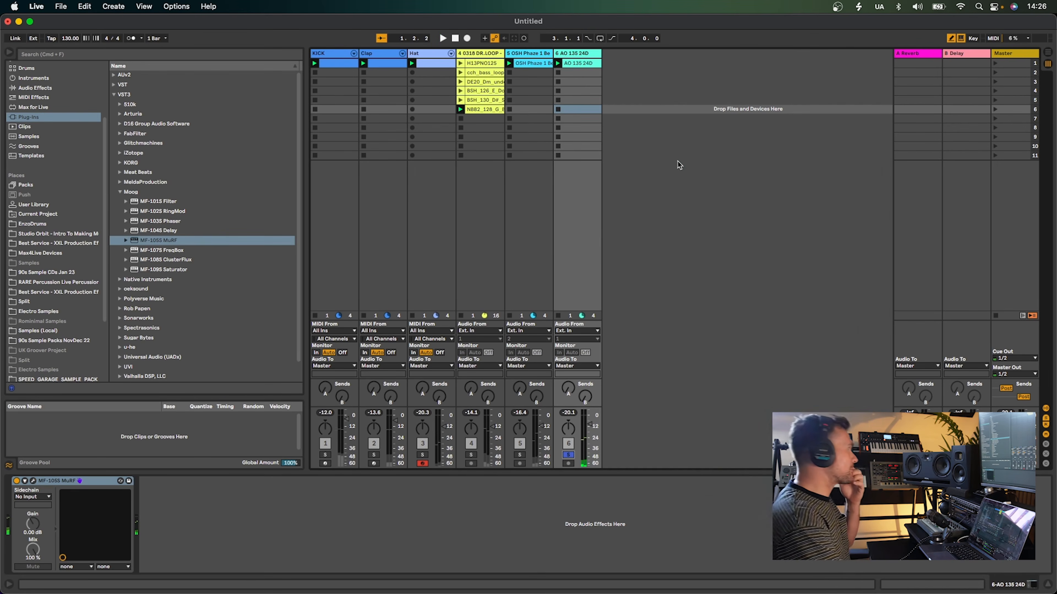
key(BackSpace)
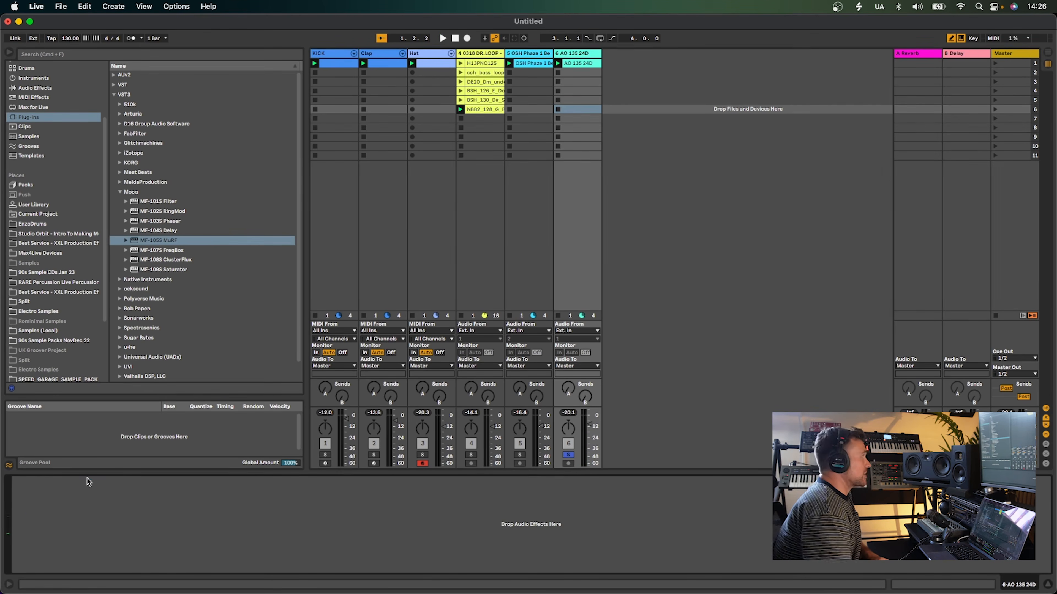
Load the MF-107S FreqBox on the AO 135 24D track and step its presets through Amp On Fire to Arcade Escapades
double_click(165, 251)
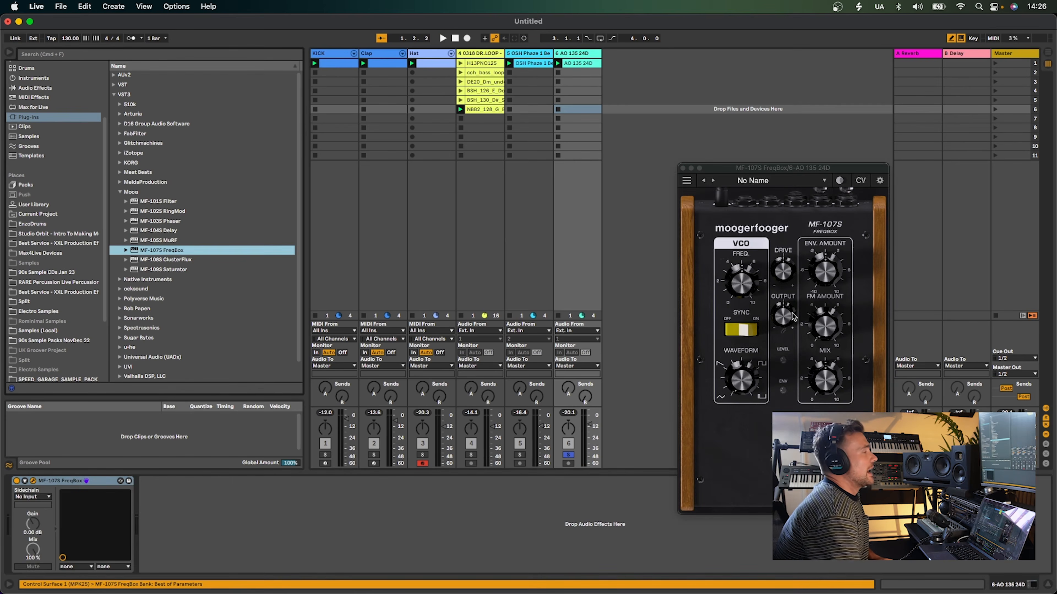
drag(798, 167, 677, 137)
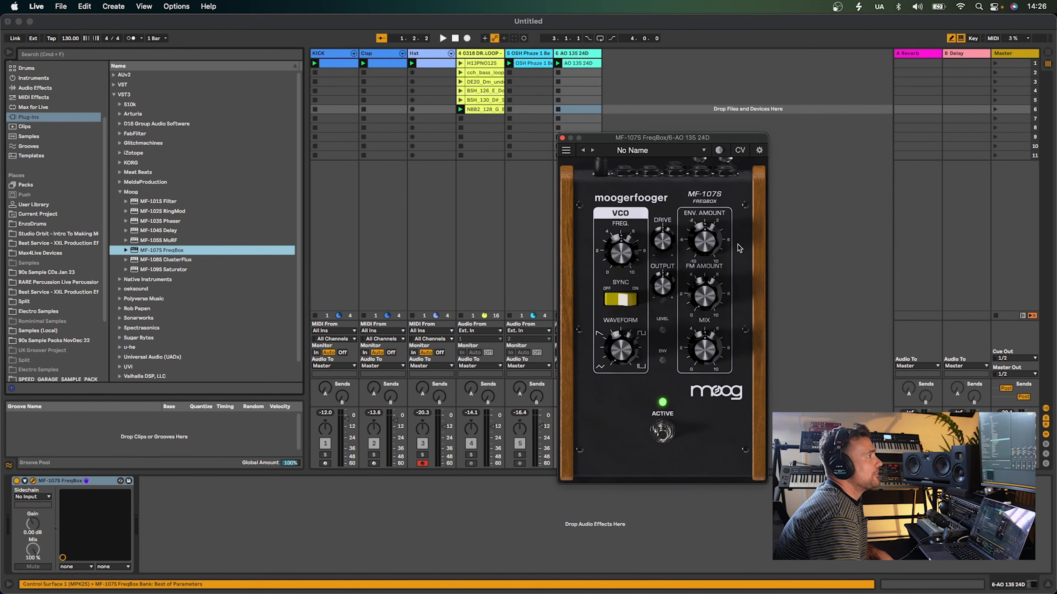
click(593, 150)
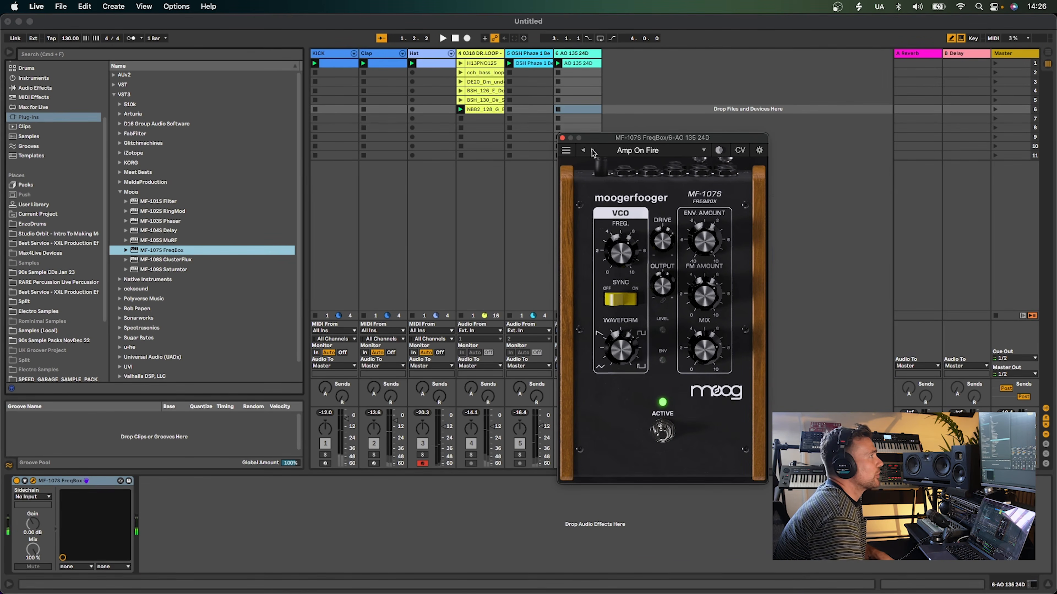
click(592, 151)
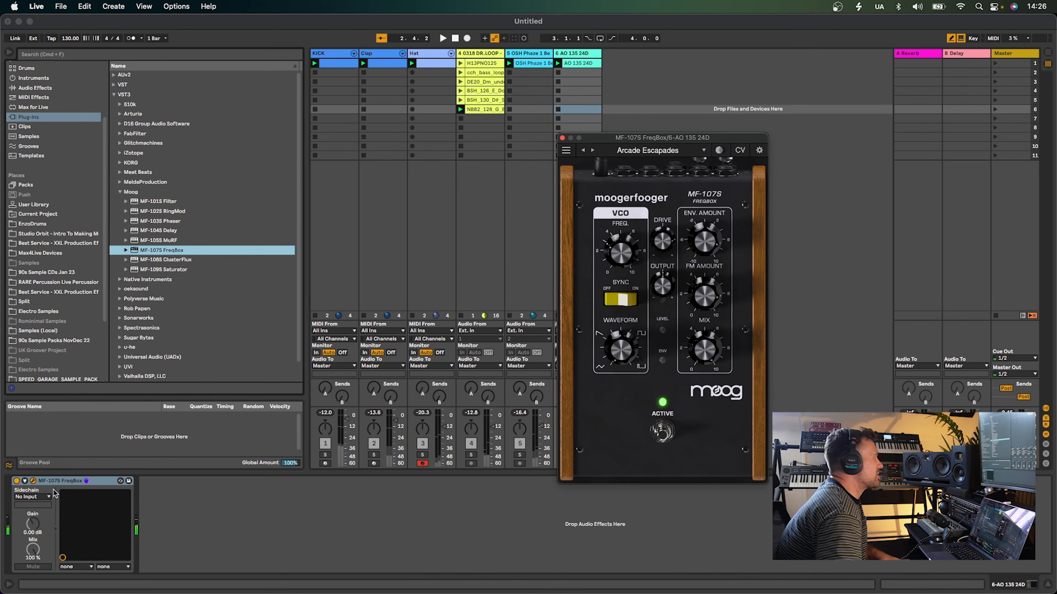
Move the FreqBox onto the 4-0318 DR.LOOP track, start playback, solo that track and step presets to BOB's 808
drag(60, 481, 477, 274)
key(space)
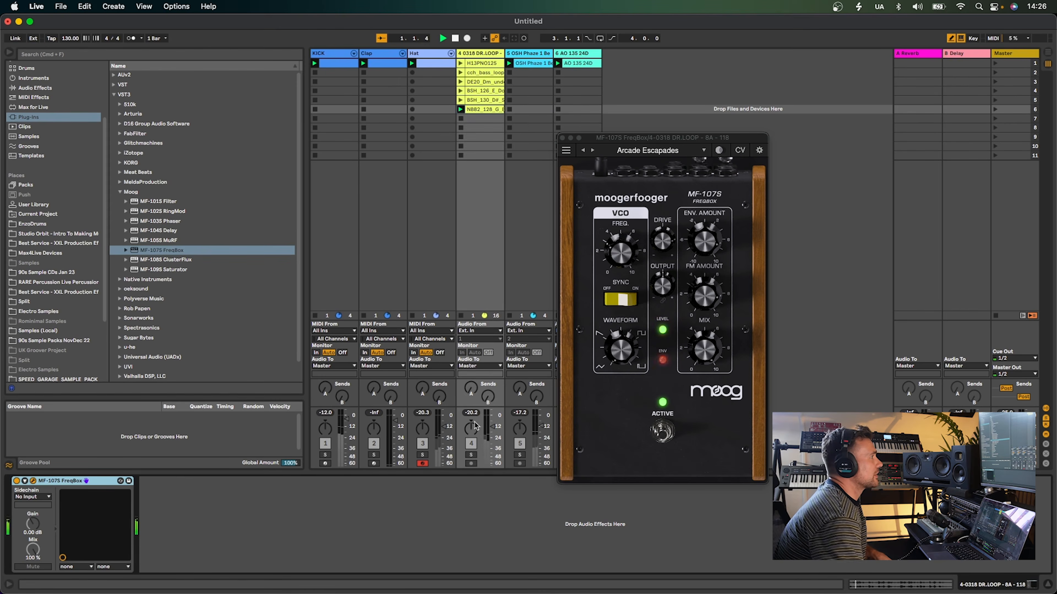
click(471, 455)
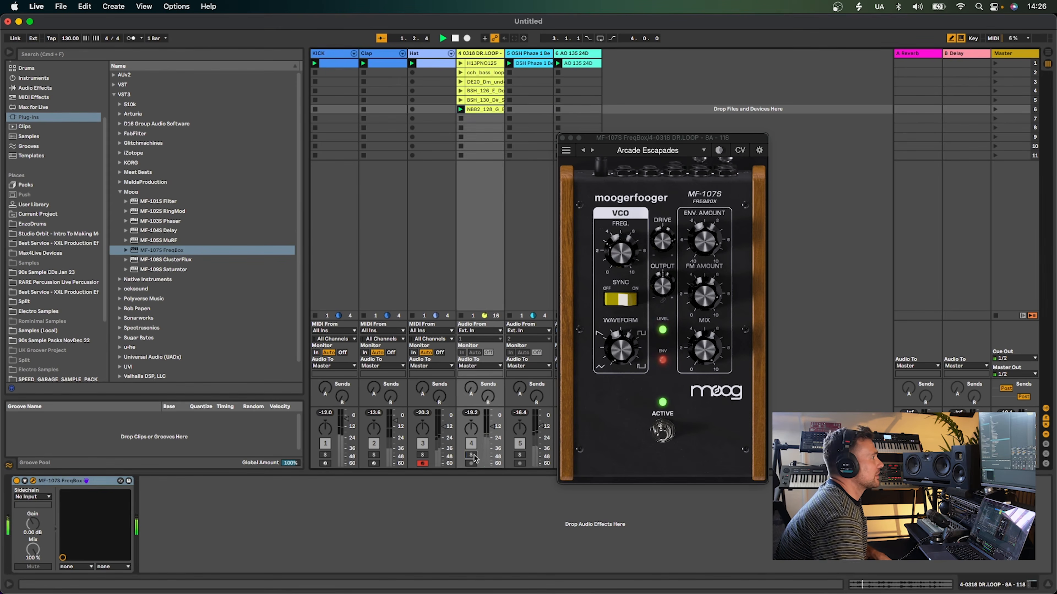
click(592, 150)
click(593, 150)
Add the MF-104S Delay after the FreqBox and step its presets through Another World and Delay Throws to Dragon Cowboy
click(170, 231)
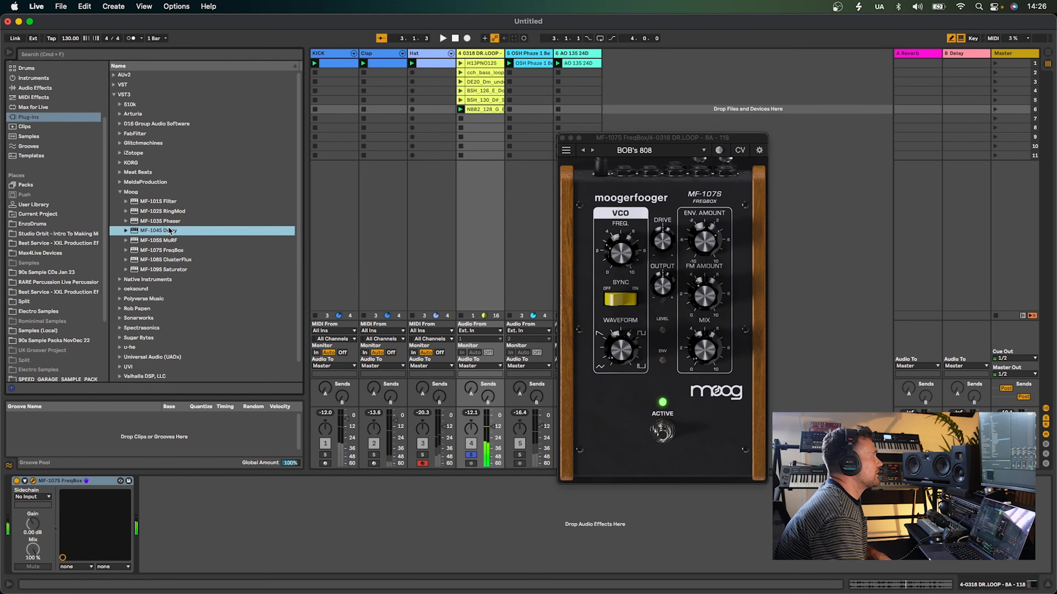
drag(629, 144, 380, 126)
click(345, 138)
key(space)
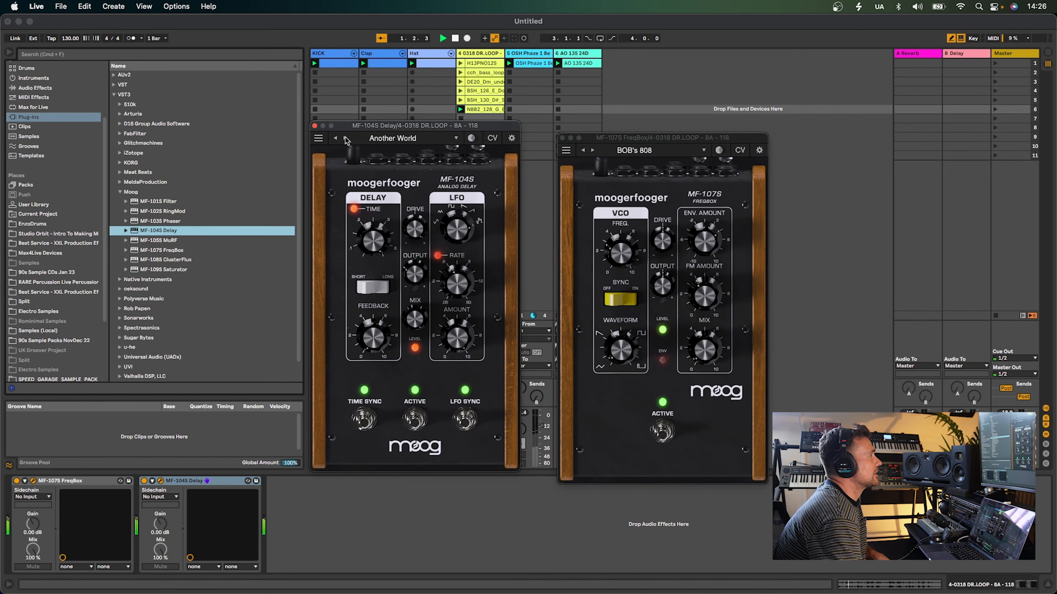
click(344, 138)
click(345, 138)
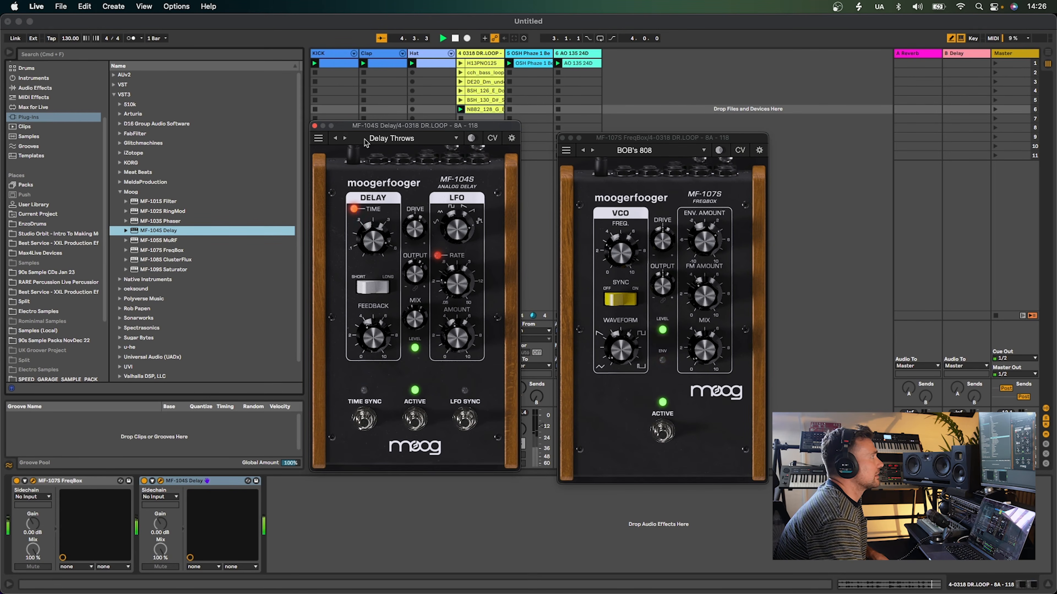
click(345, 138)
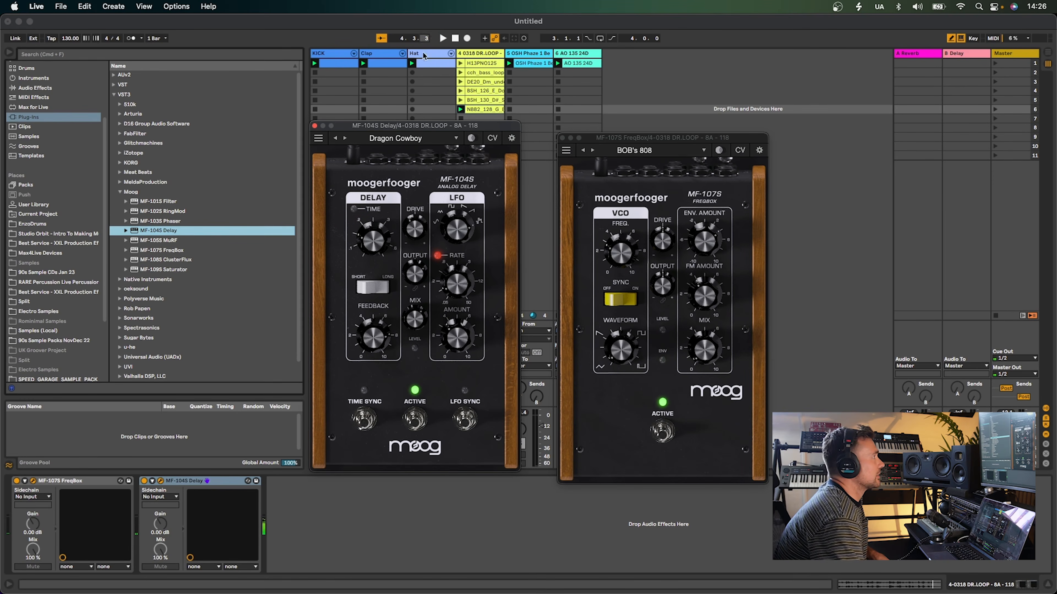
Step the Delay presets through Echo Vacuum to Environments 1971 while the drum loop plays
drag(430, 126, 331, 78)
click(469, 456)
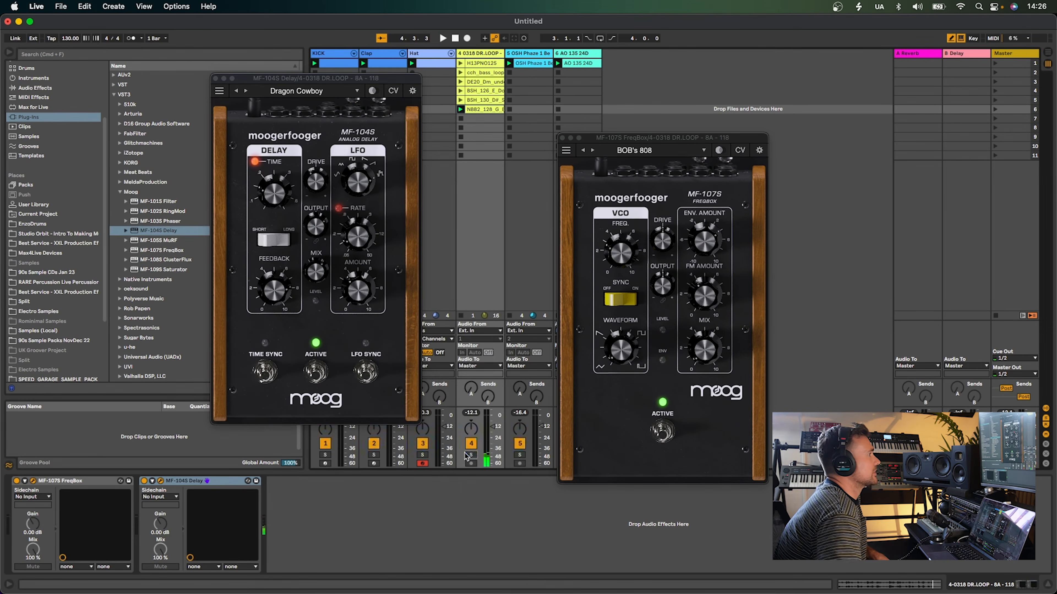
key(space)
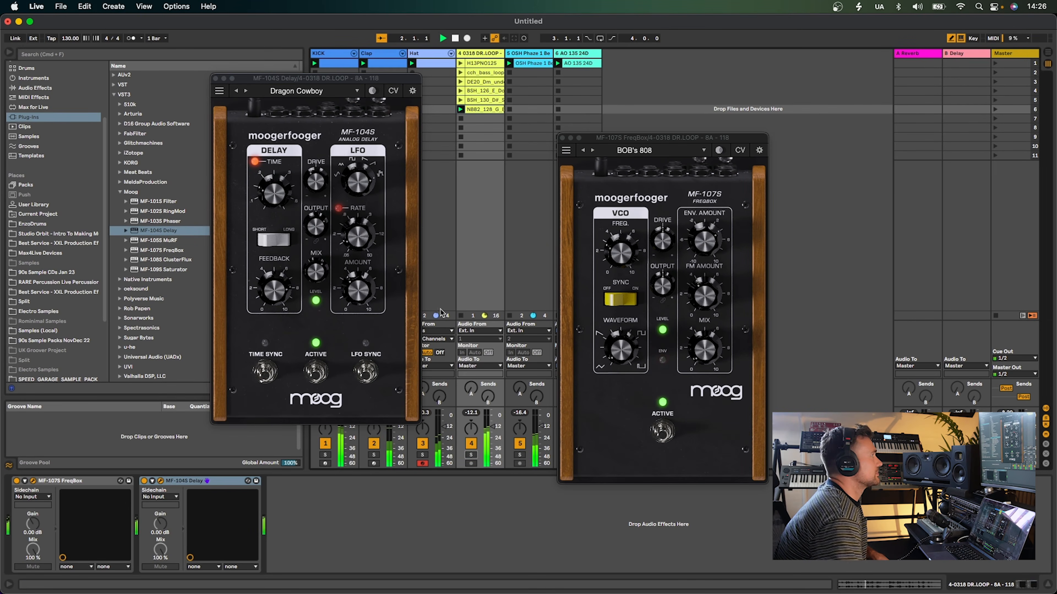
click(246, 91)
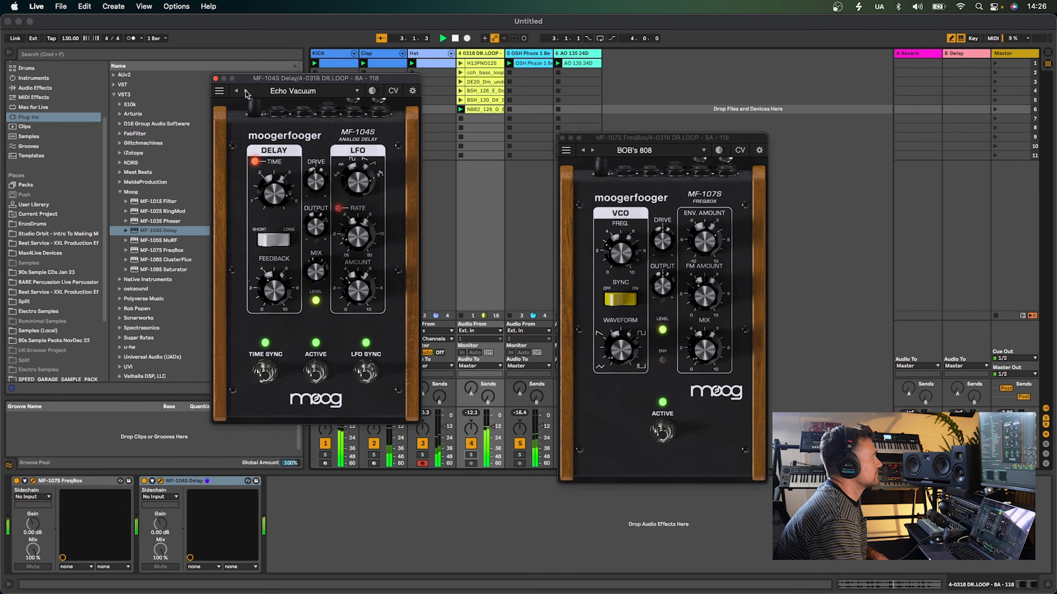
click(245, 91)
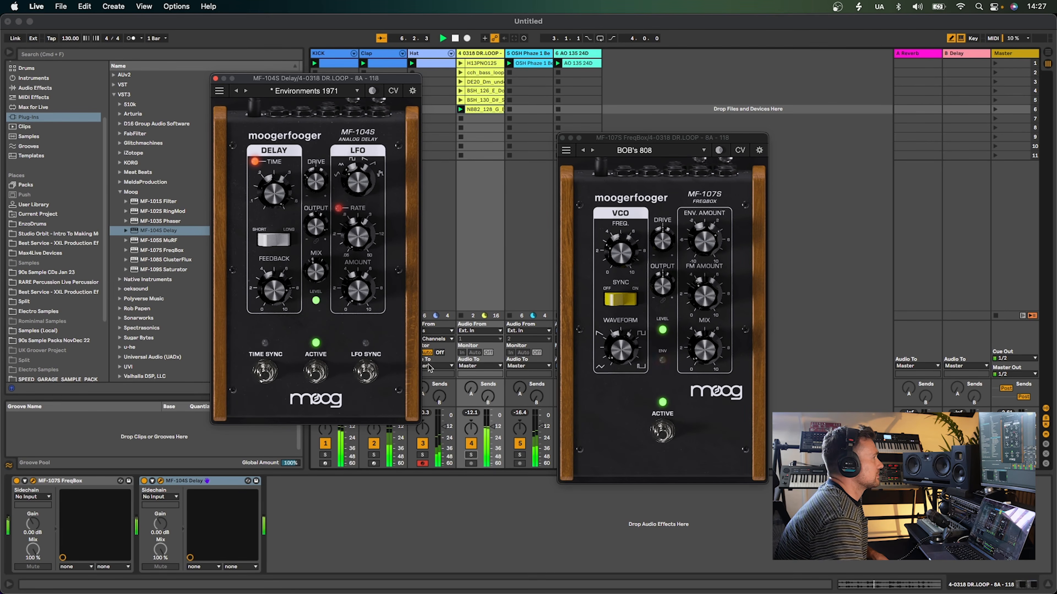
Bypass the FreqBox device and step the Delay preset to Fixx It
click(16, 481)
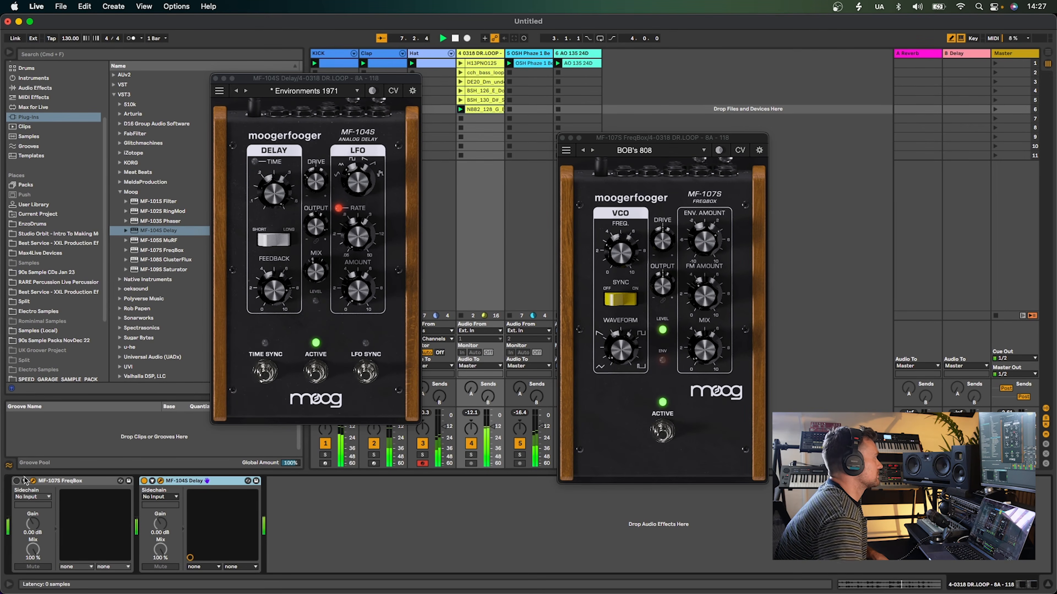
click(20, 481)
click(17, 481)
click(245, 92)
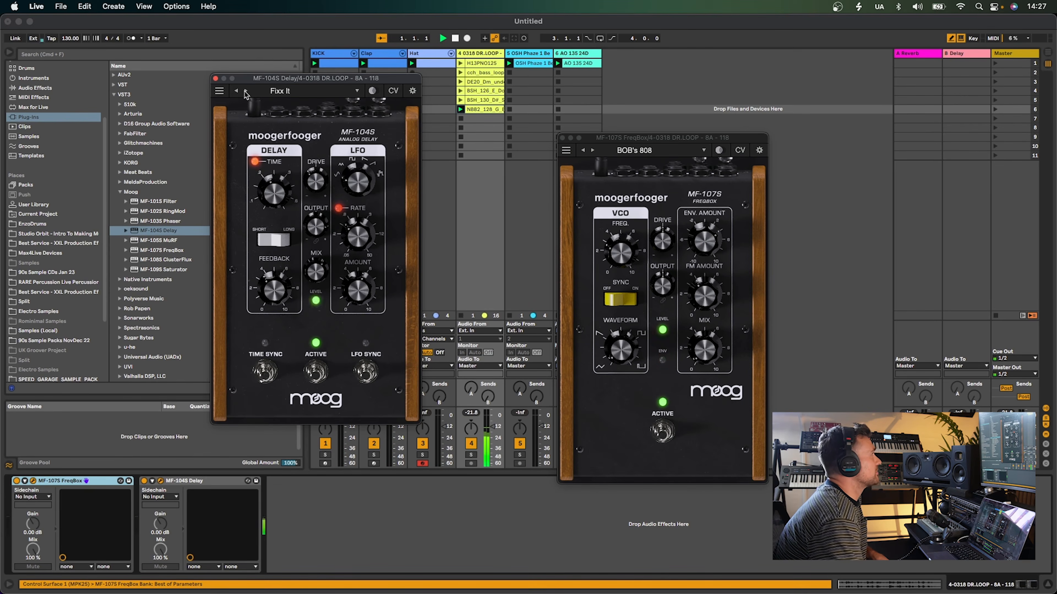
key(space)
Tweak the Delay: flip the Short/Long switch, enable Time Sync and LFO Sync, and turn down the LFO Amount knob
click(286, 240)
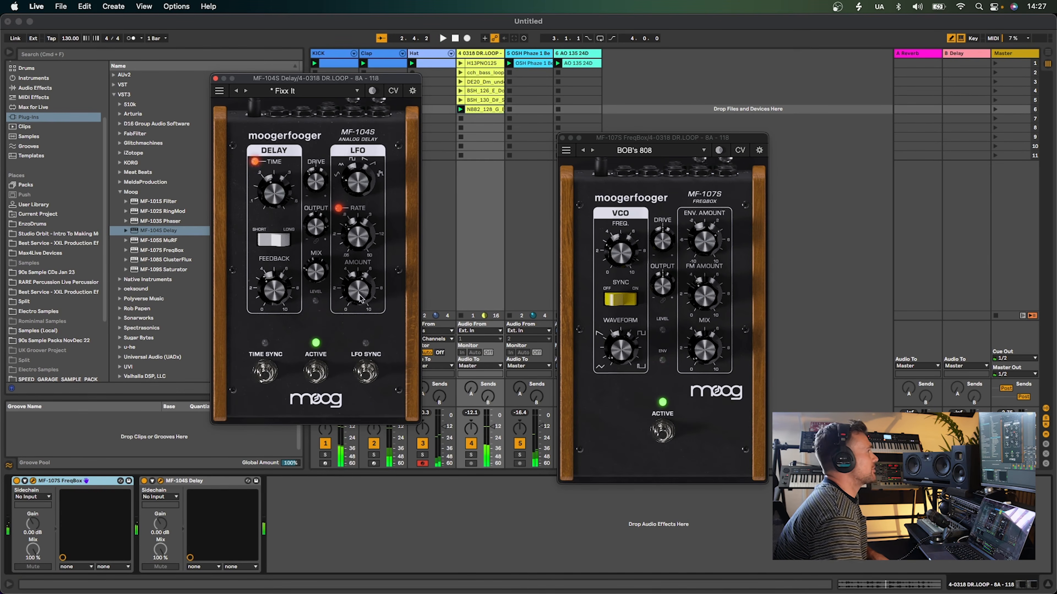
click(471, 456)
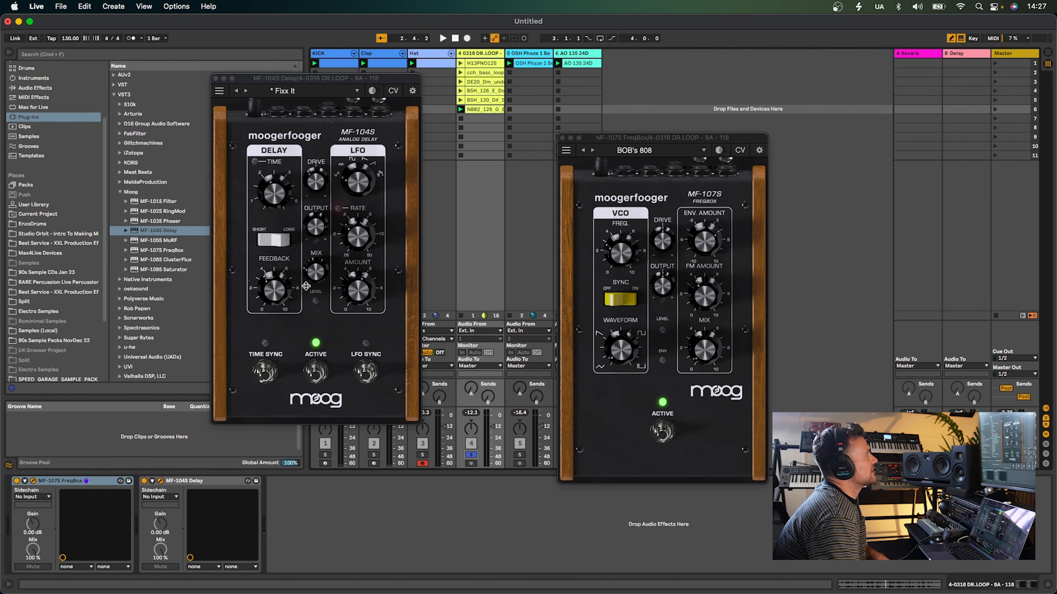
click(322, 283)
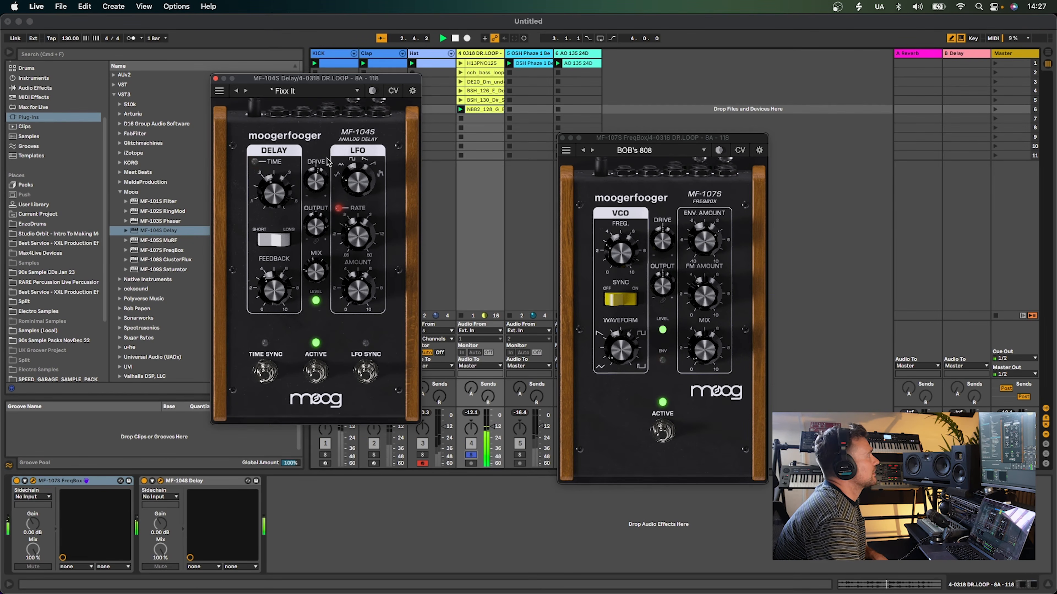
click(258, 373)
click(366, 372)
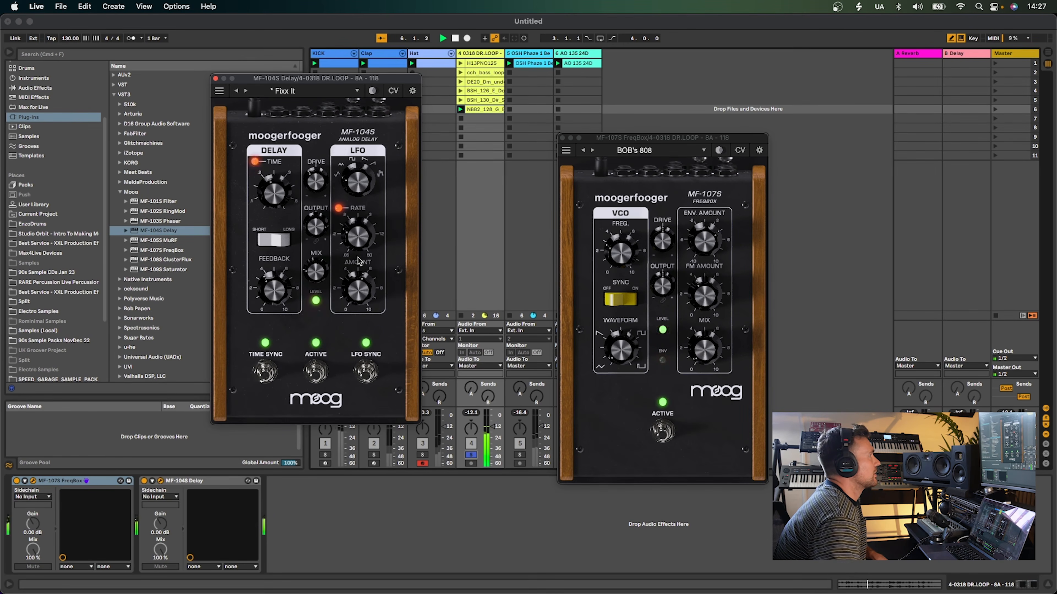
drag(357, 299, 350, 324)
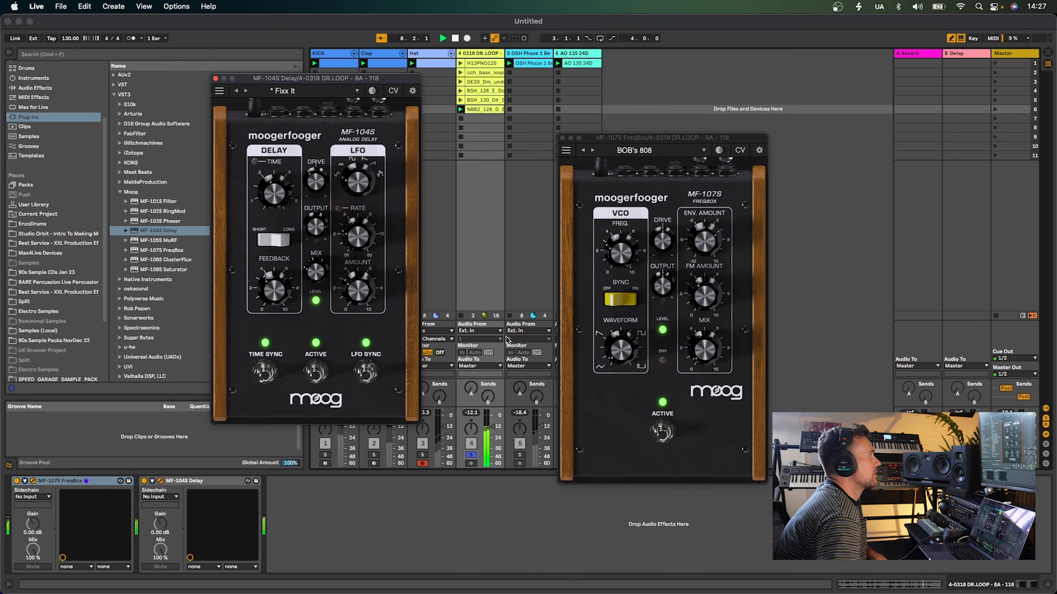
Step the FreqBox presets forward to FM Sizzler and adjust its Env. Amount knob
click(592, 150)
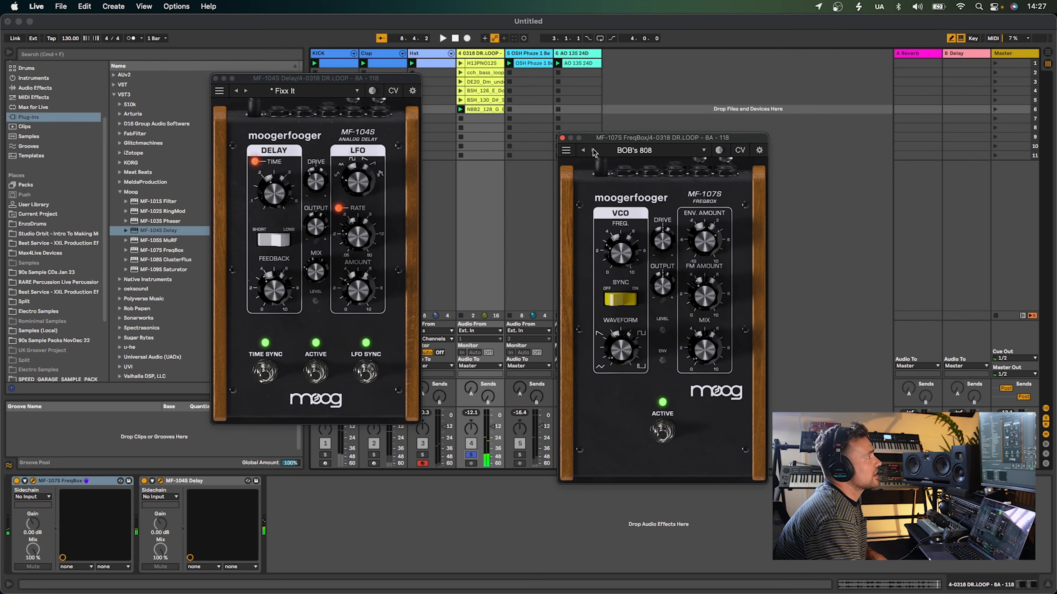
click(592, 150)
click(592, 151)
click(592, 150)
click(593, 150)
click(593, 150)
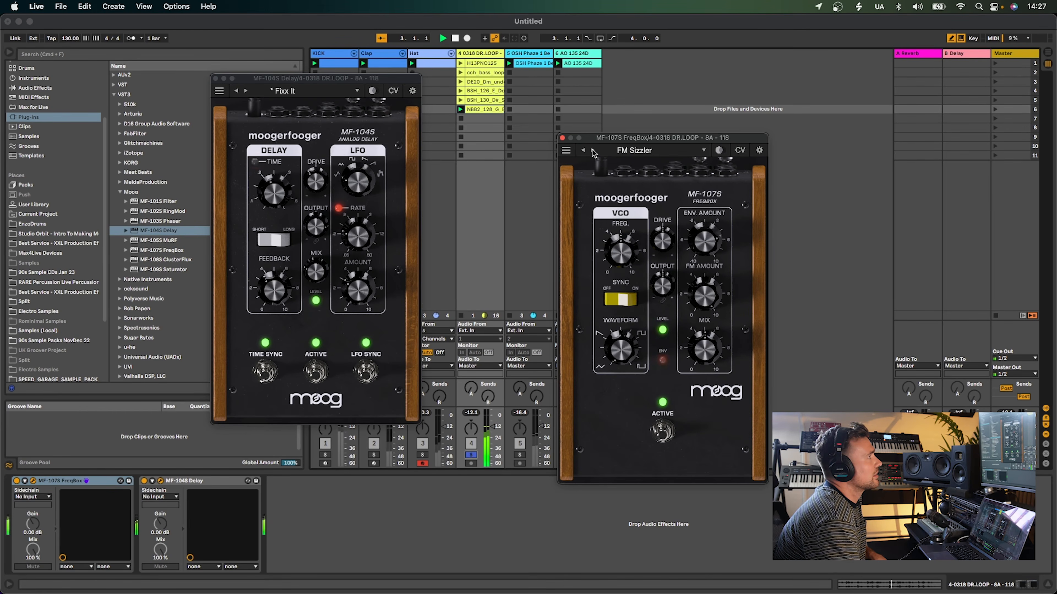
drag(696, 251, 708, 243)
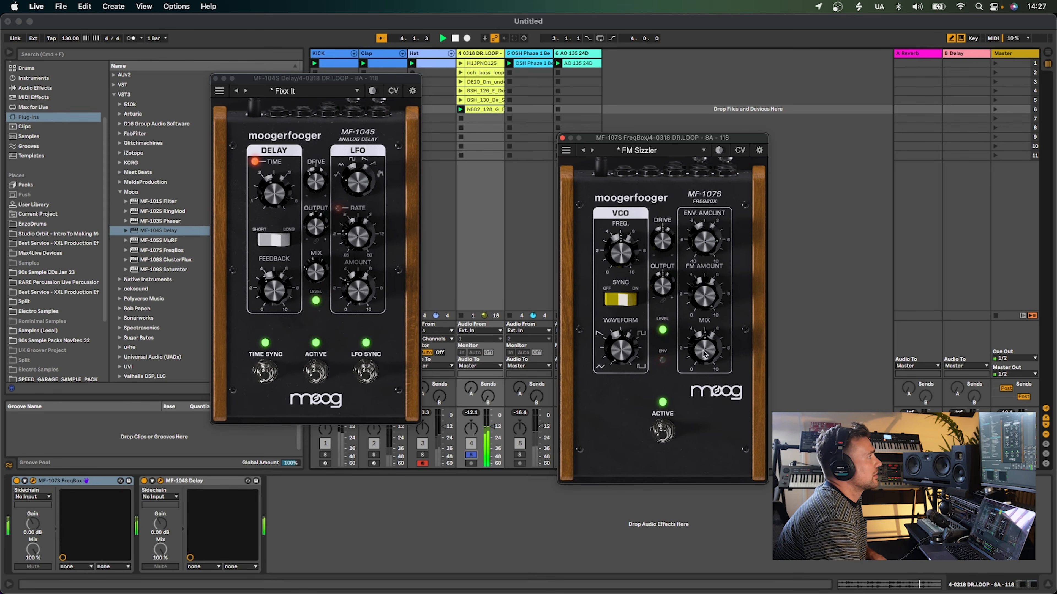
Unsolo the drum loop track and launch two other clips on the 4-0318 DR.LOOP track
click(472, 455)
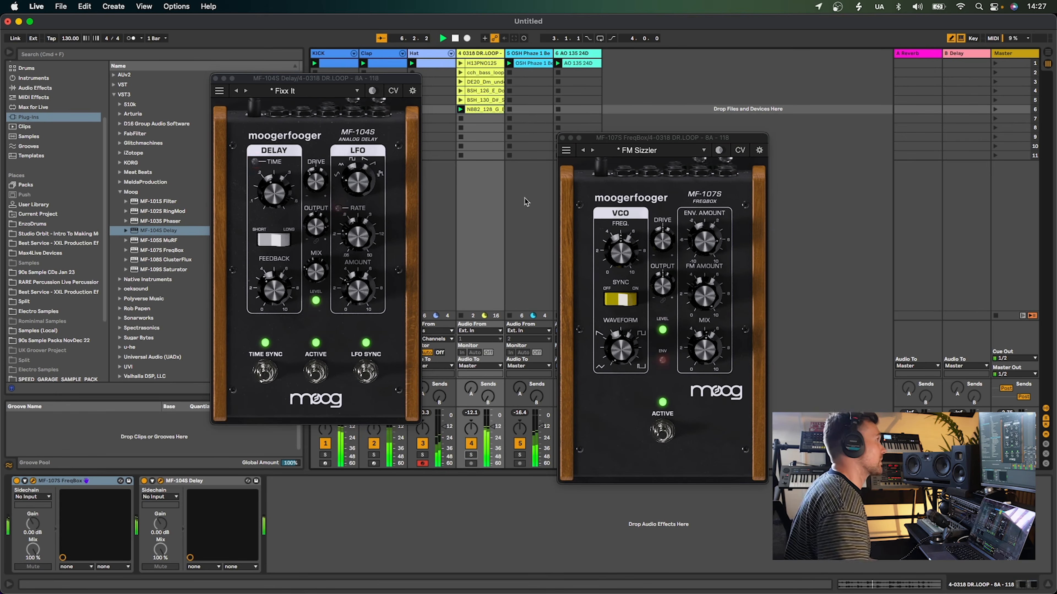
click(461, 100)
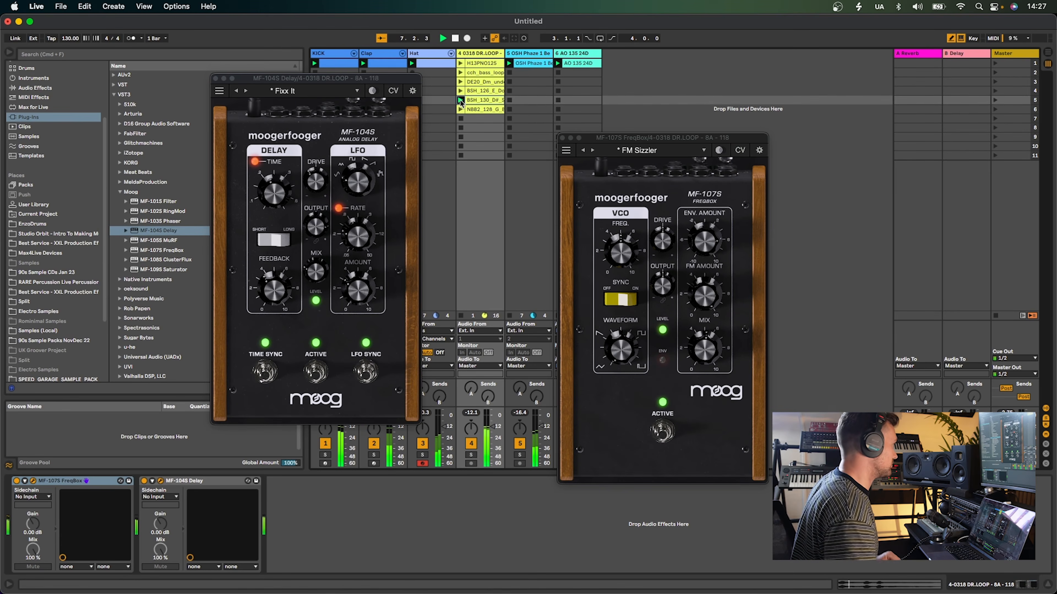
click(460, 91)
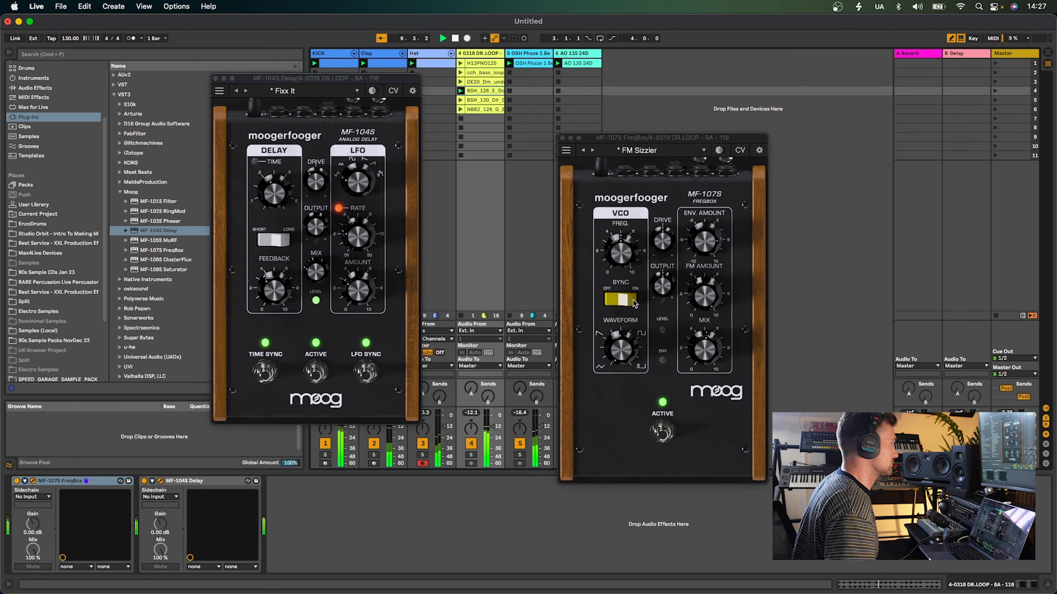
Toggle the FreqBox and Delay devices on and off to compare the processed and dry loop
click(17, 482)
click(143, 481)
key(space)
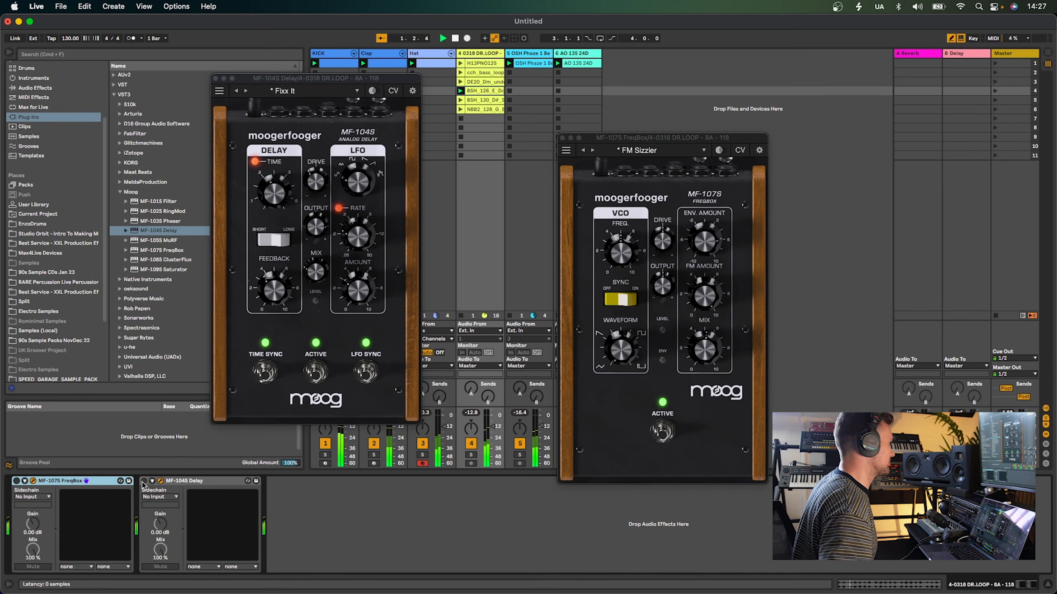
click(17, 481)
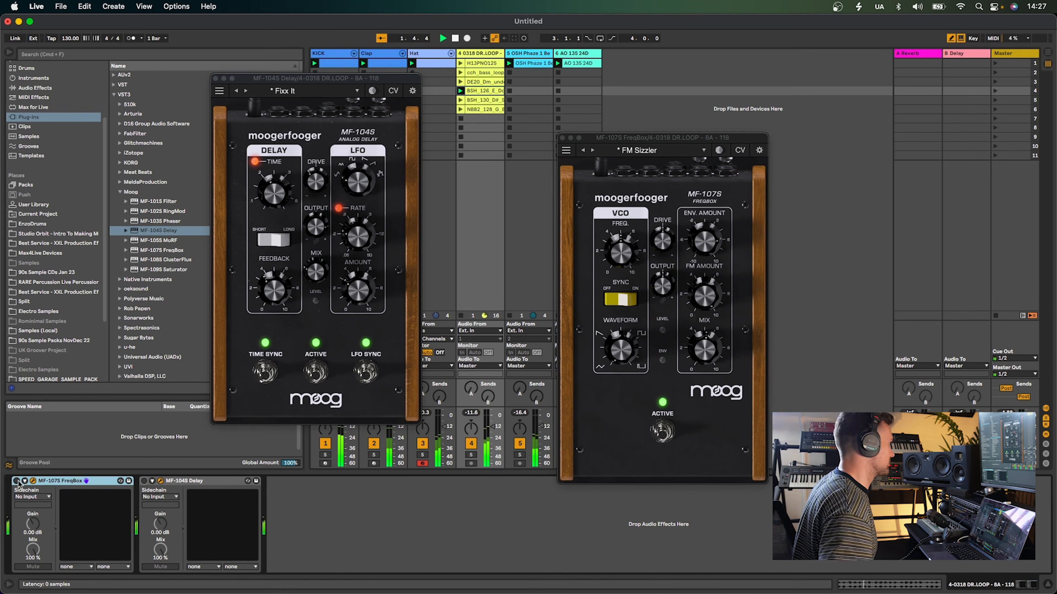
click(144, 482)
Close the Delay and FreqBox plug-in windows
click(319, 195)
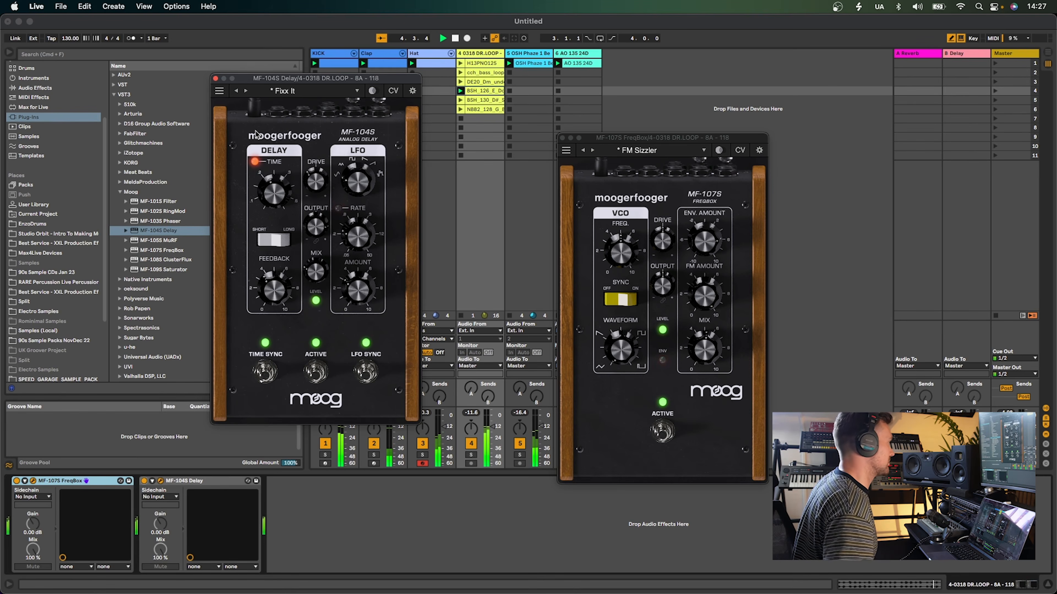
click(215, 78)
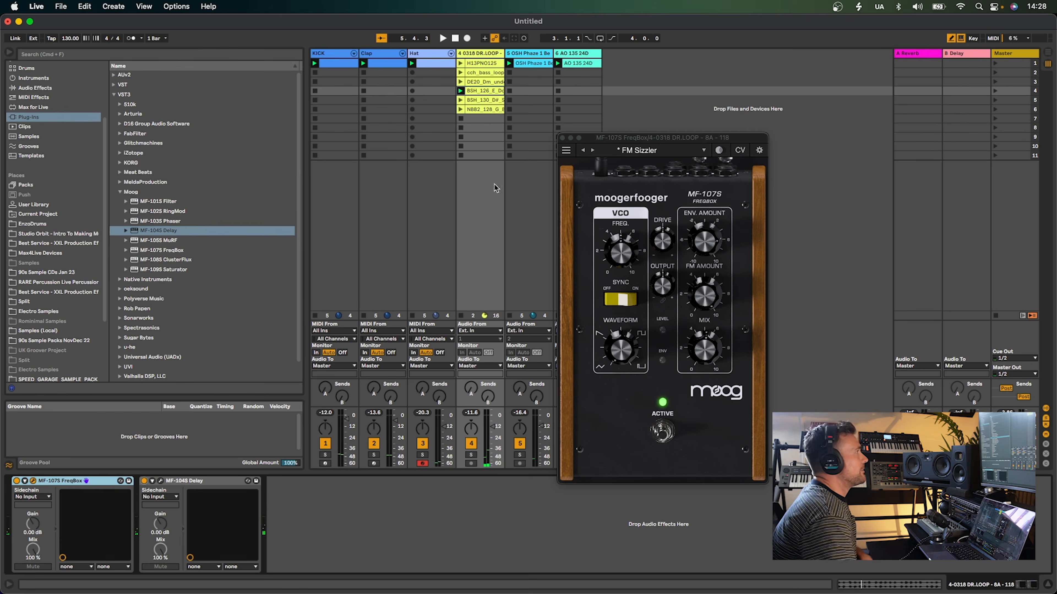
click(561, 138)
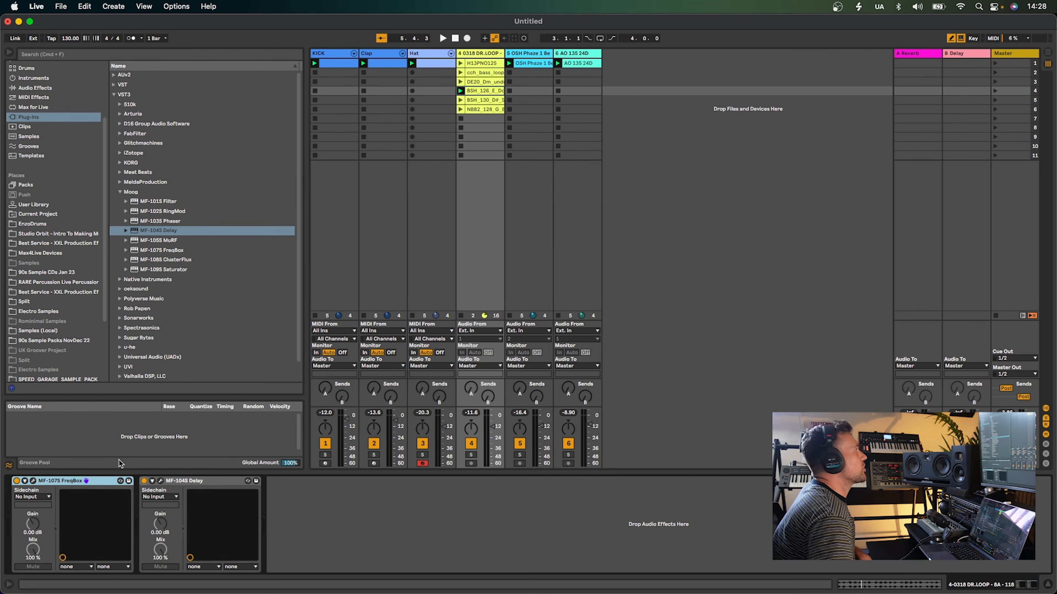
Delete the FreqBox and Delay devices from the drum loop track
click(184, 482)
key(Delete)
key(Delete)
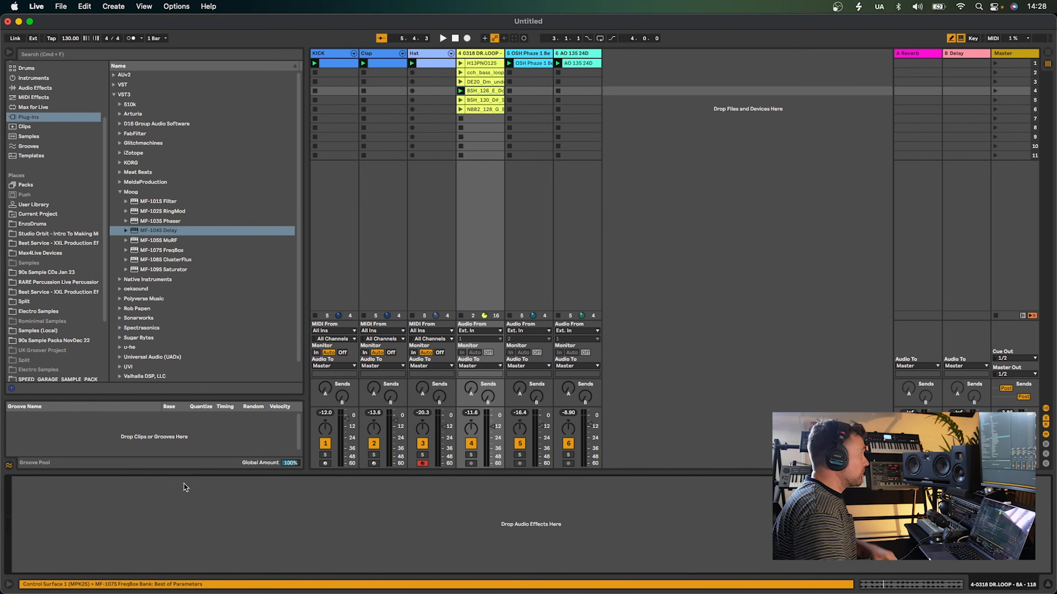
Add the MF-108S ClusterFlux to the drum loop track, start playback and step back through presets to 60's Laser Tag
click(180, 259)
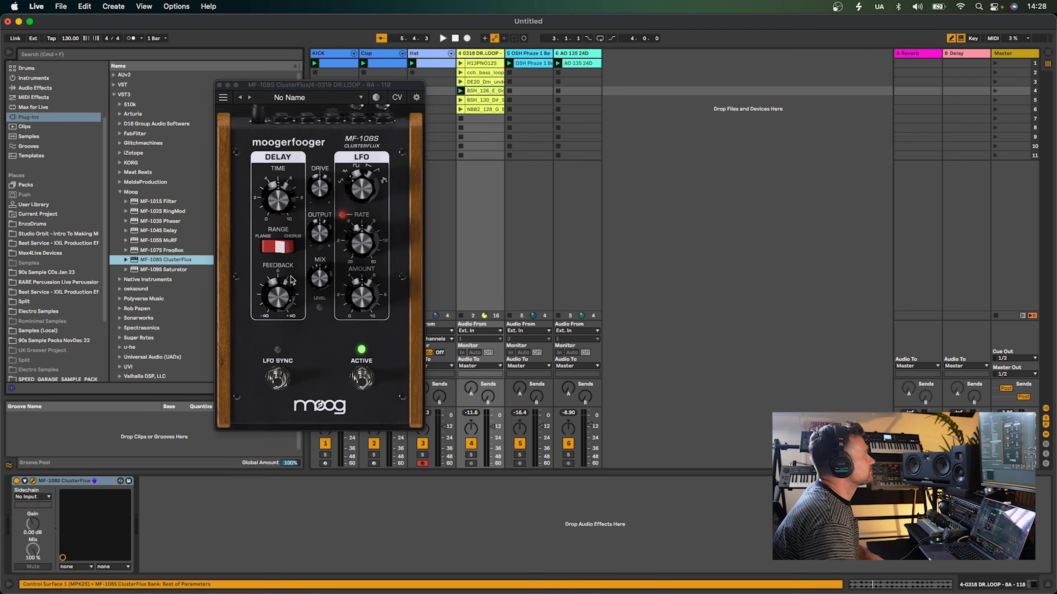
key(space)
click(248, 97)
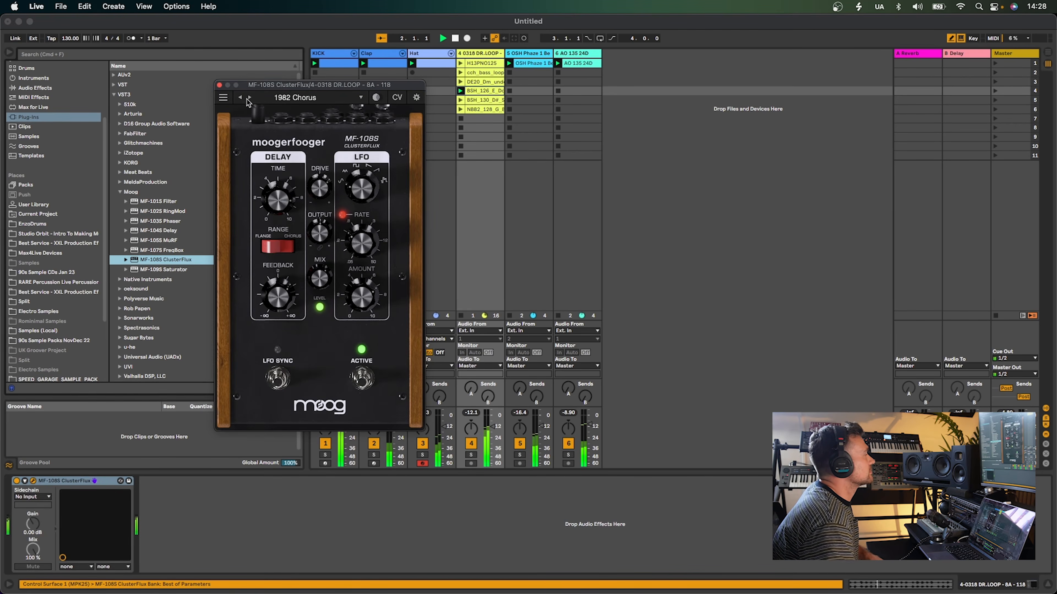
click(249, 98)
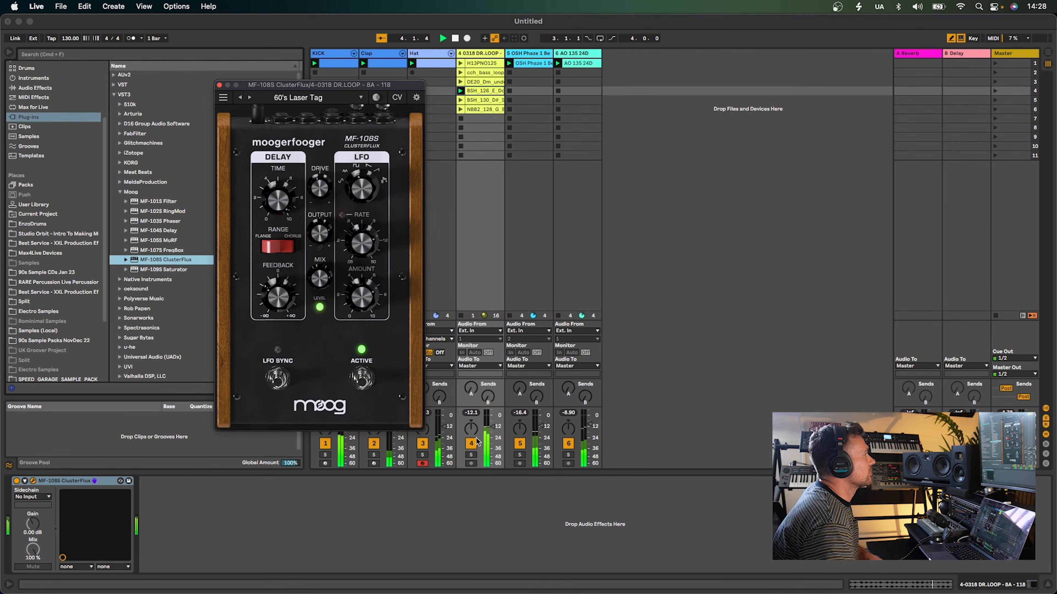
Solo the drum loop, step to the 70's Electric Keys Melt preset, enable LFO Sync, then unsolo
click(471, 454)
click(250, 99)
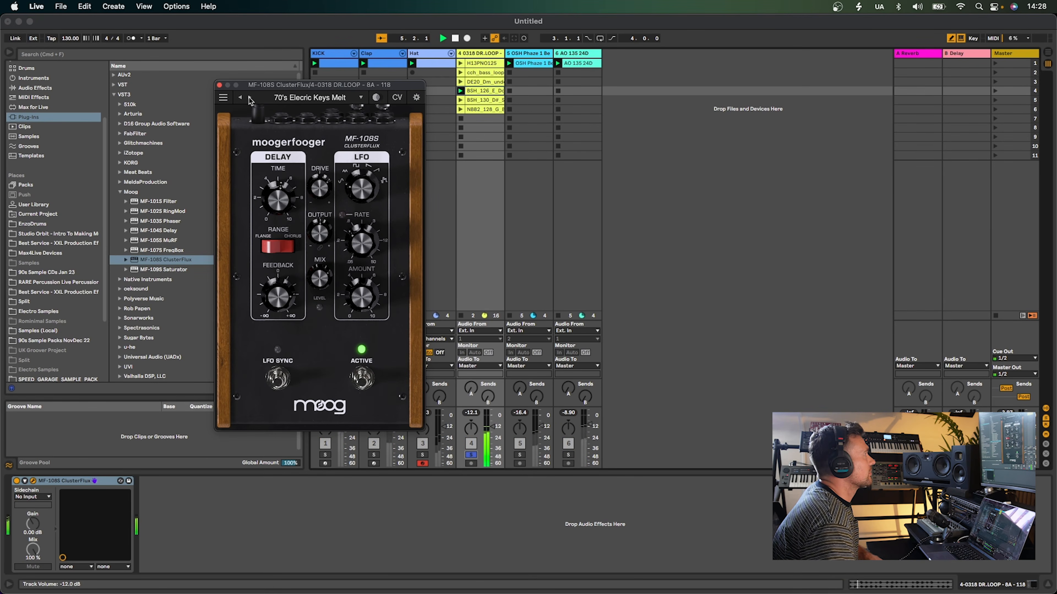
click(277, 377)
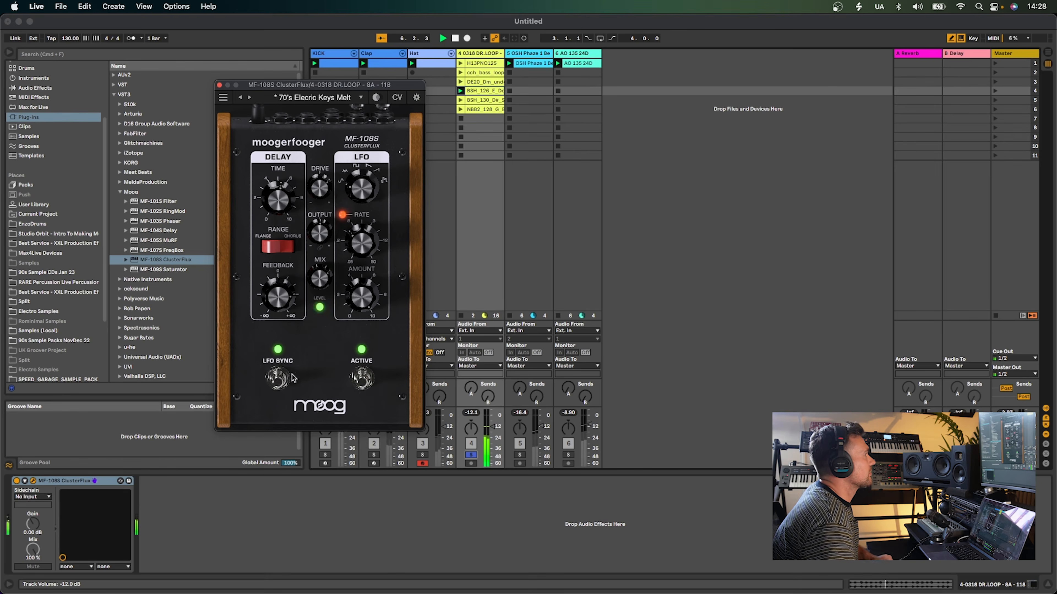
click(471, 455)
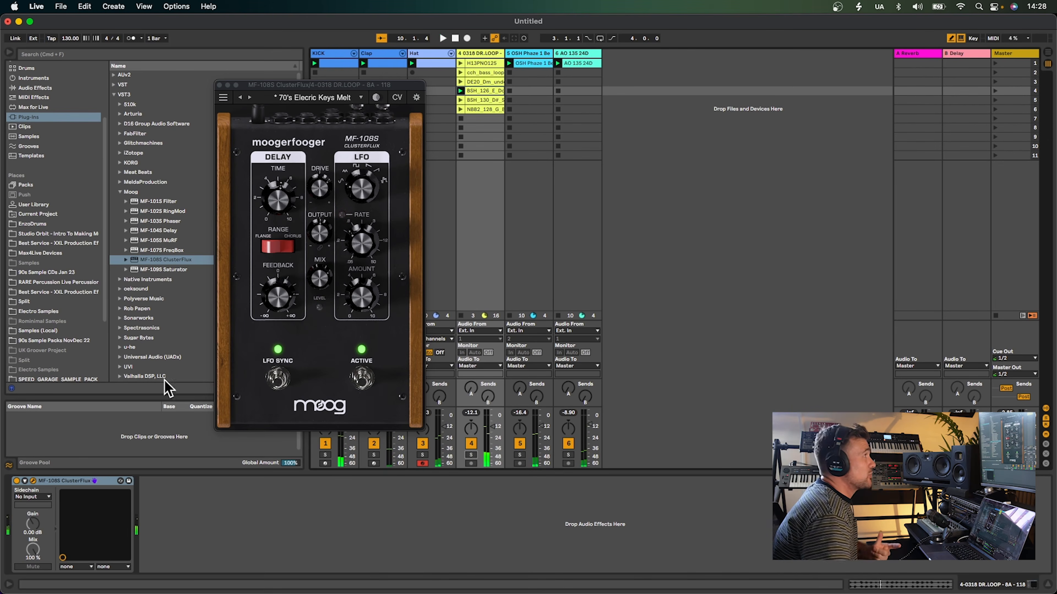
Step through ClusterFlux presets to Classic Chorus, soloing the drum loop track along the way
click(250, 98)
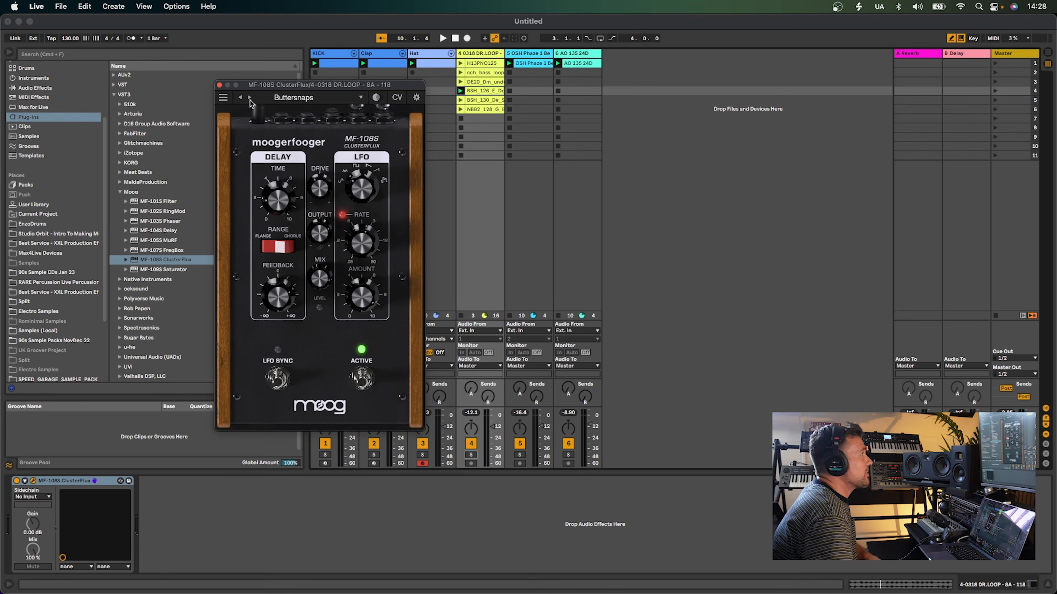
click(250, 98)
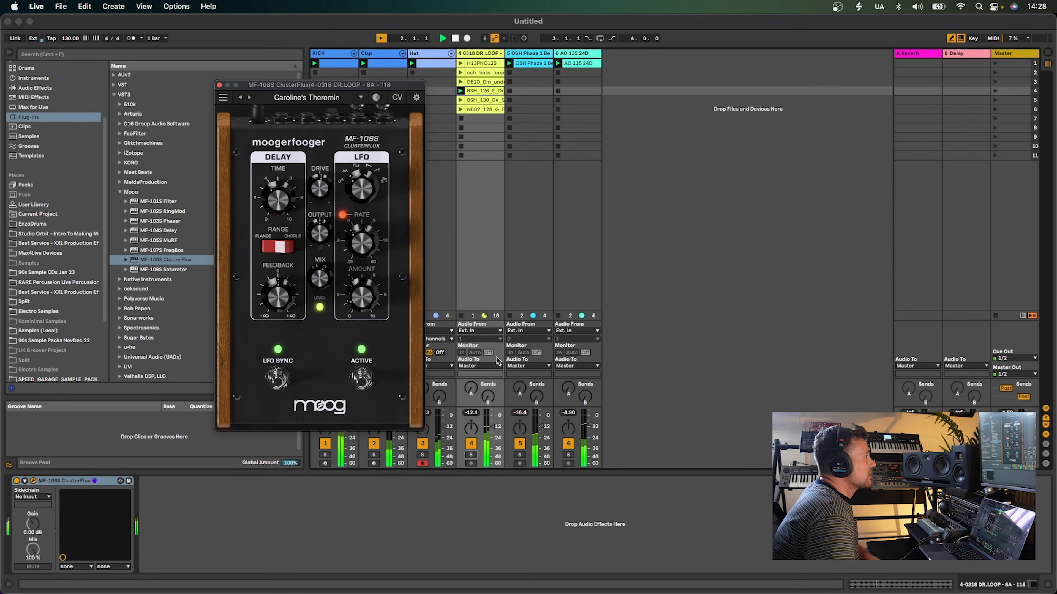
click(471, 454)
click(250, 98)
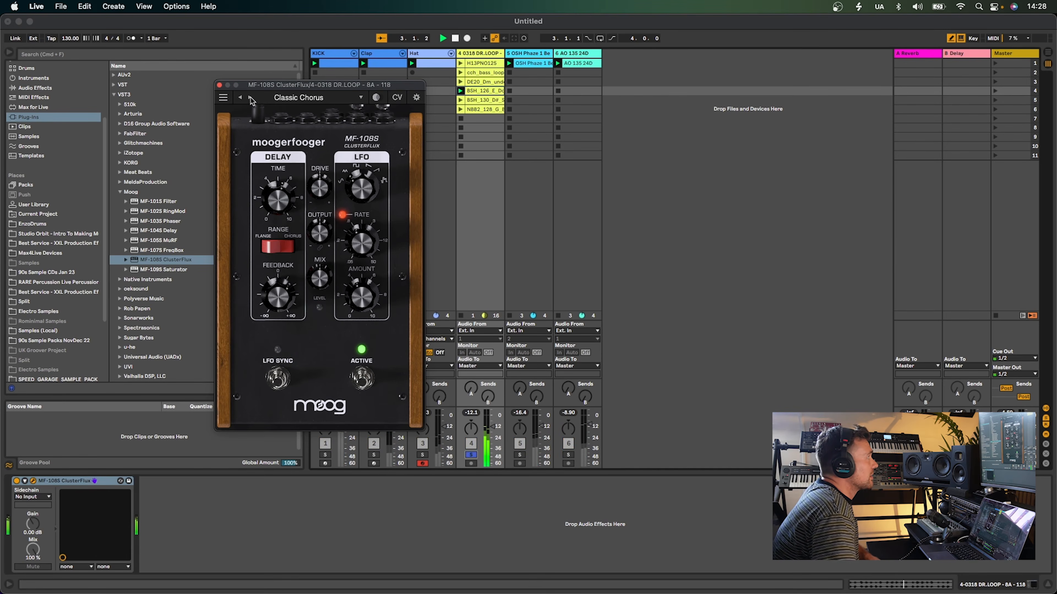
Step to the Climbing The Walls preset, enable LFO Sync, unsolo the drum loop and close the ClusterFlux window
click(250, 98)
click(250, 98)
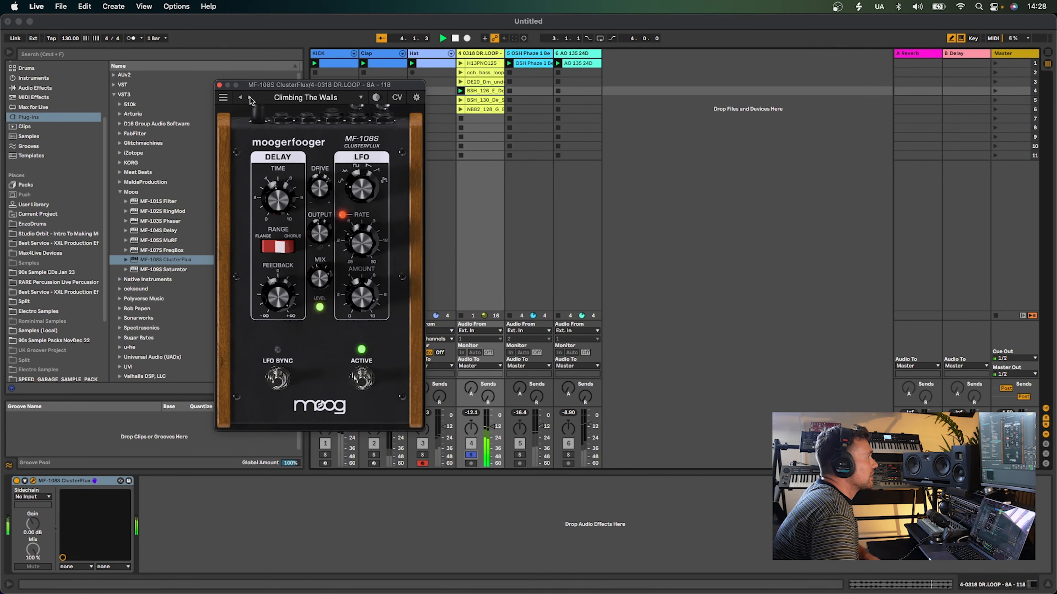
click(275, 379)
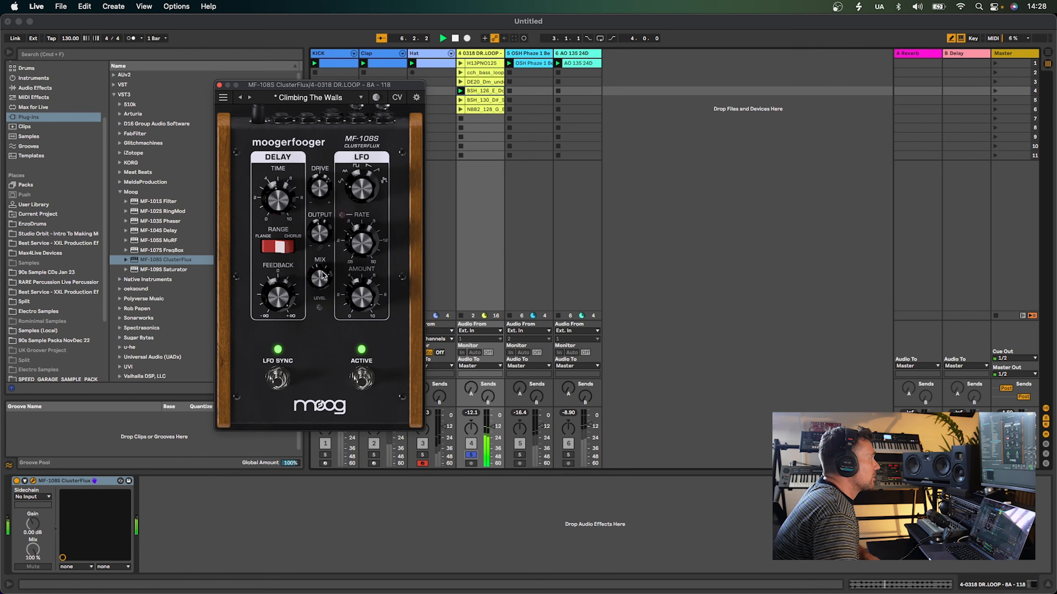
click(473, 455)
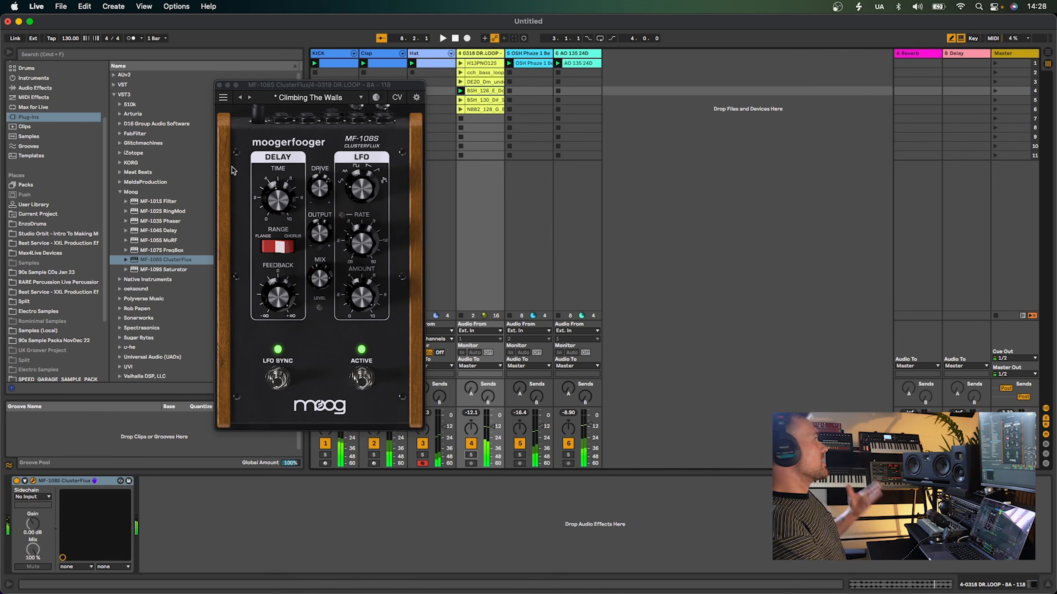
click(220, 85)
Add the MF-109S Saturator to the drum loop track, dismiss the licence notice, load the Drum Filth preset and close it
click(164, 270)
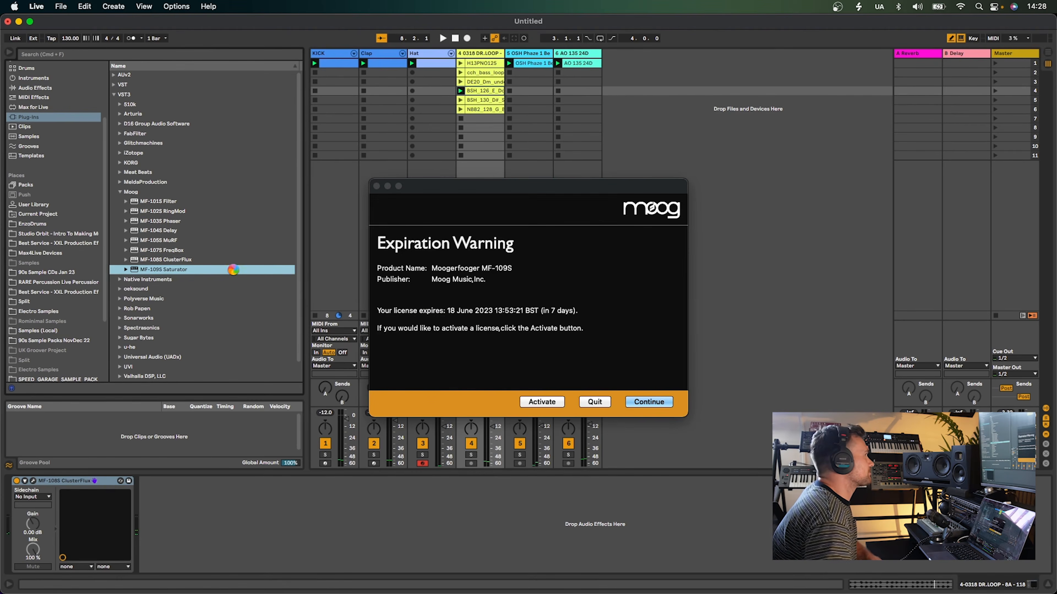
click(647, 402)
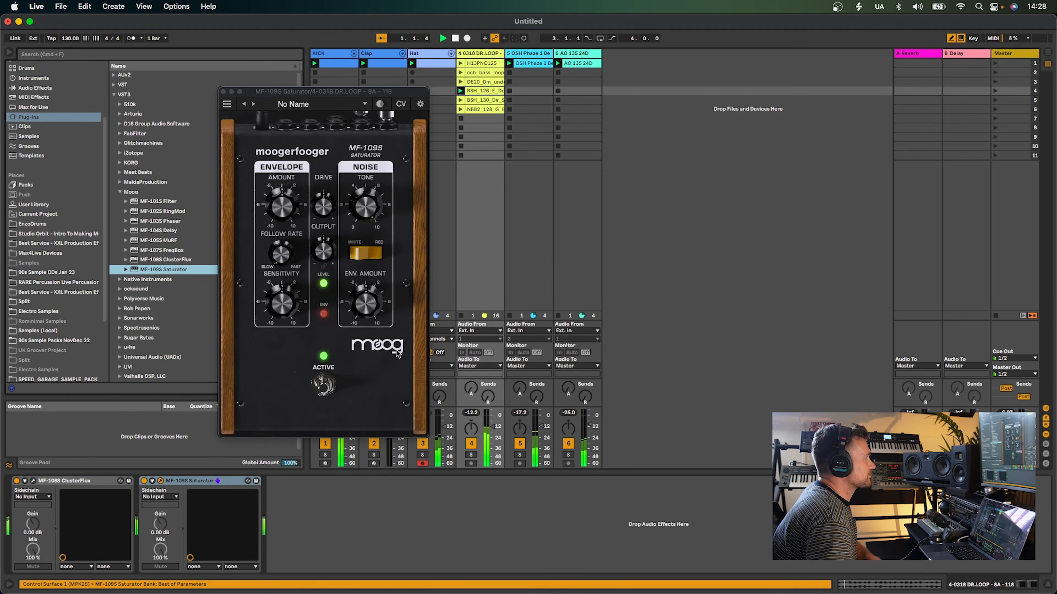
click(304, 104)
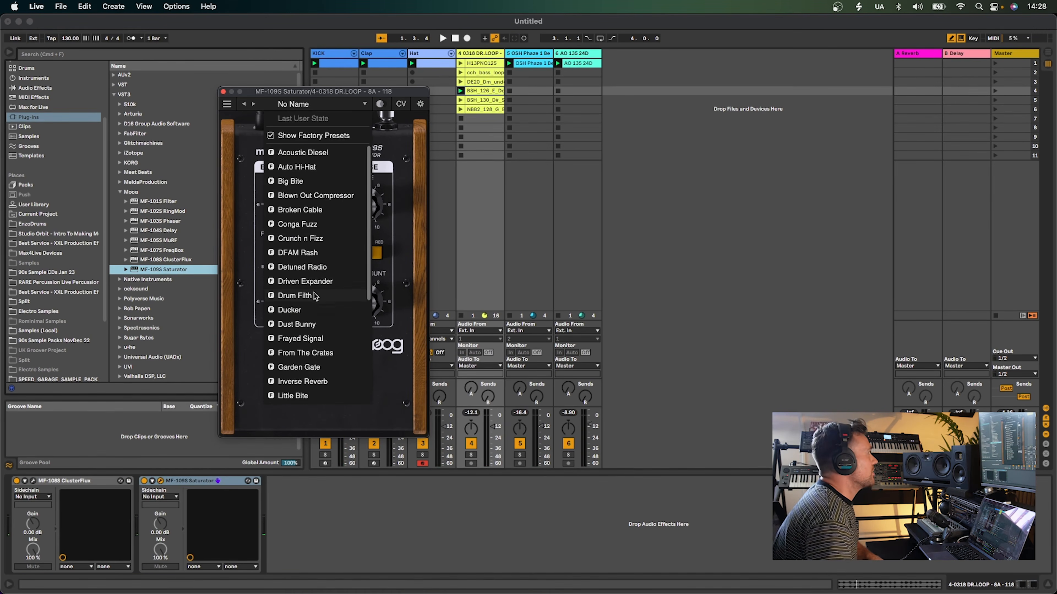
click(294, 296)
click(225, 91)
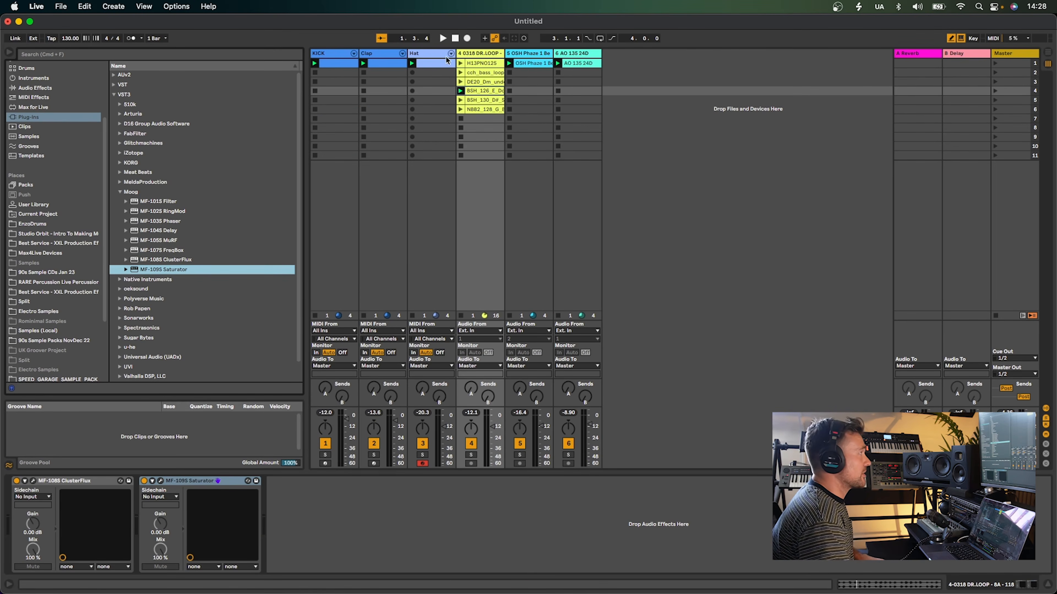
Group the Clap, Hat, OSH Phase and AO 135 tracks into one group track
click(526, 54)
super+click(570, 54)
super+click(429, 55)
super+click(380, 55)
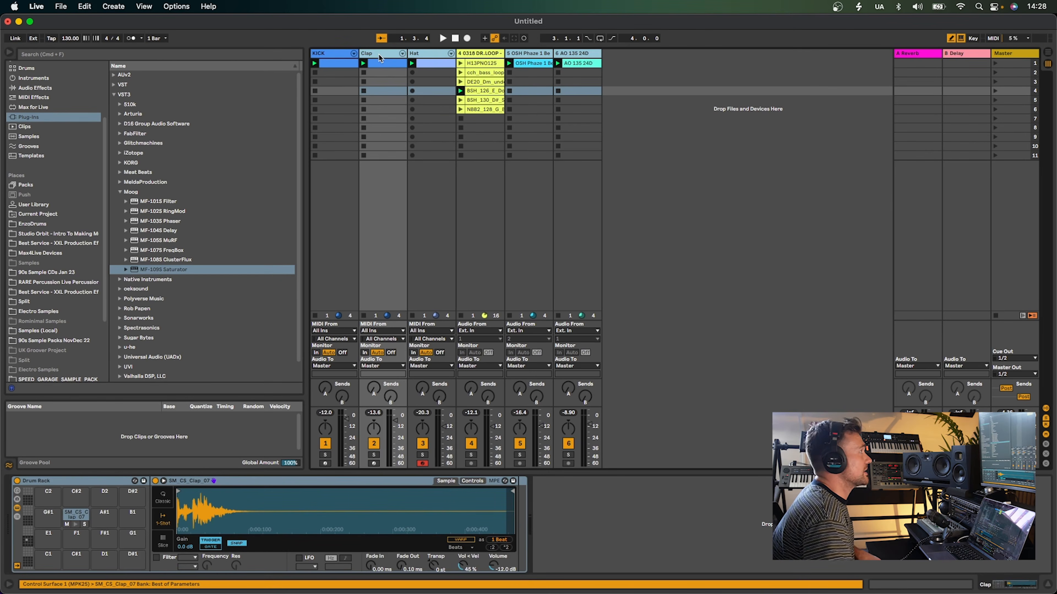
right_click(380, 56)
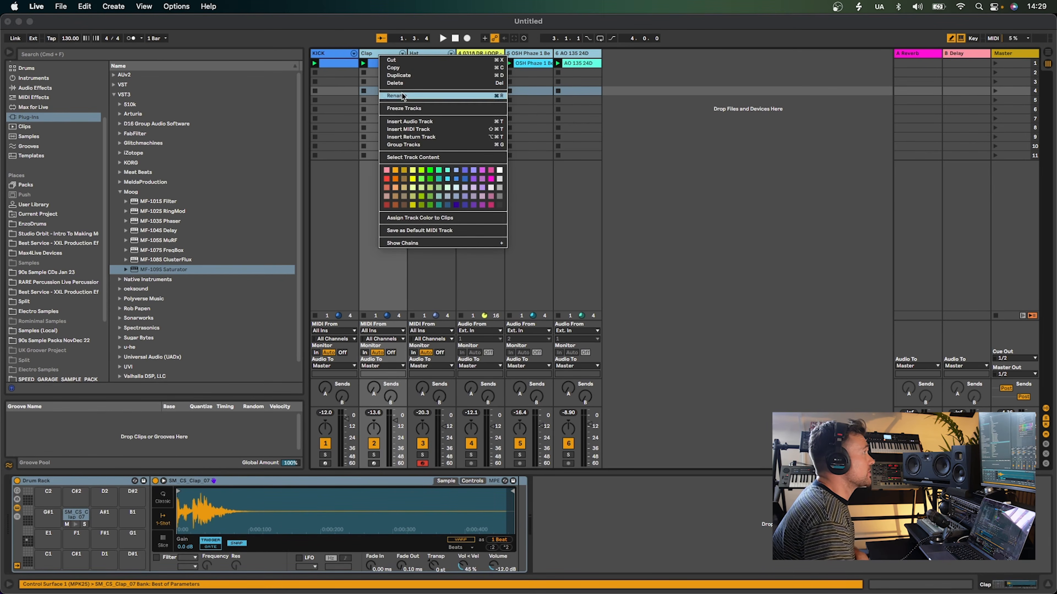
click(429, 145)
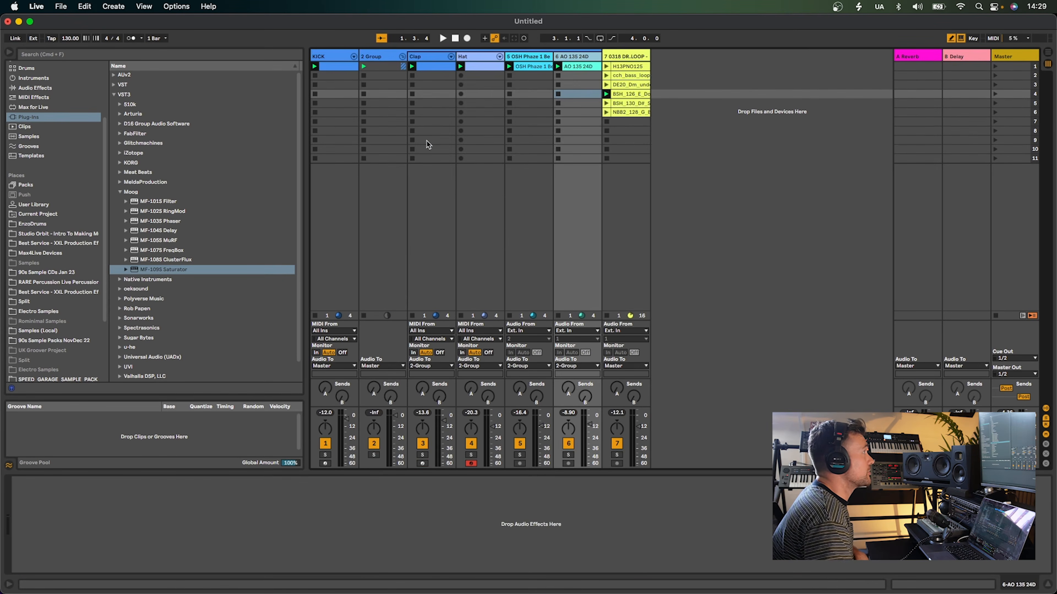
Move the MF-109S Saturator from the drum loop track onto the 2 Group track
click(391, 57)
click(627, 54)
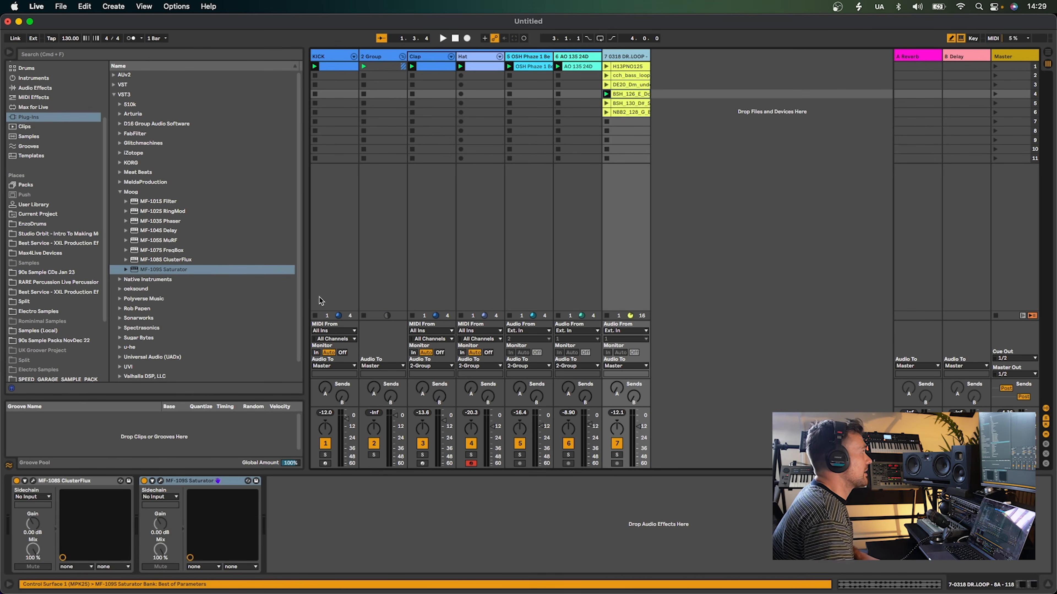
drag(195, 480, 385, 54)
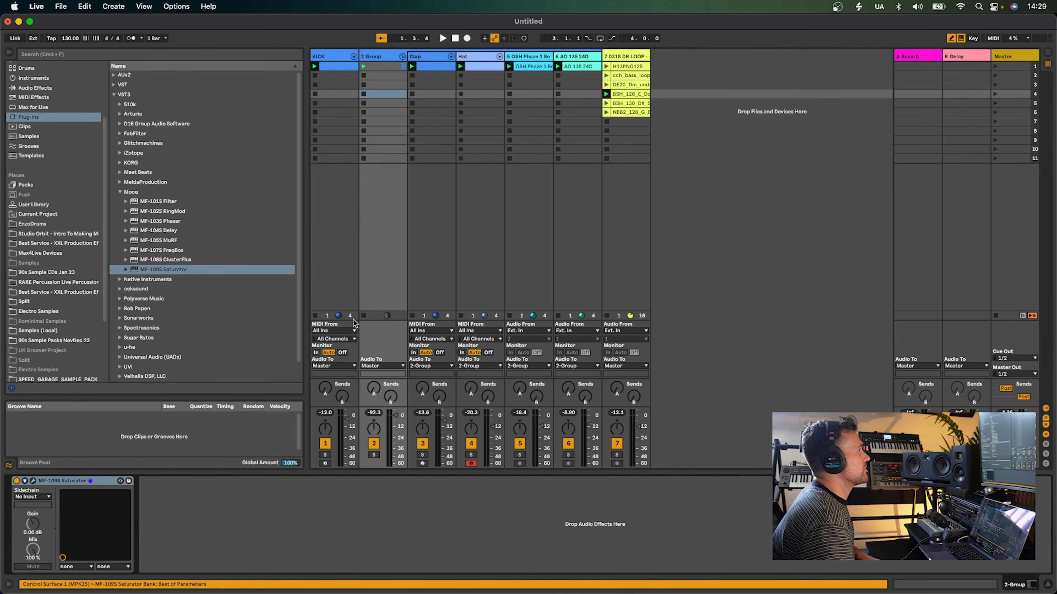
Solo the 2 Group track and restart playback
click(374, 455)
key(space)
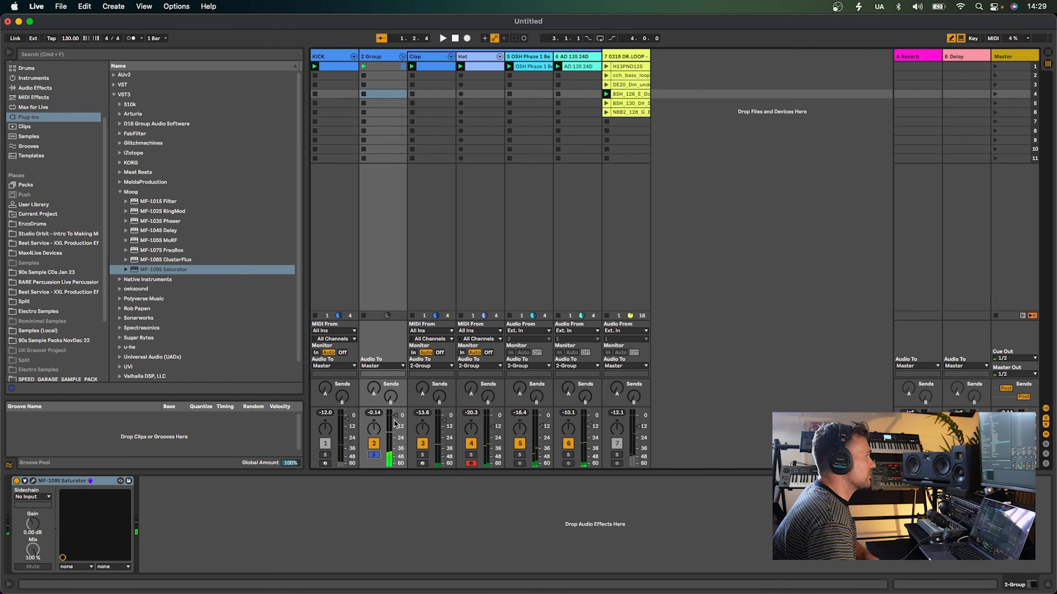
key(space)
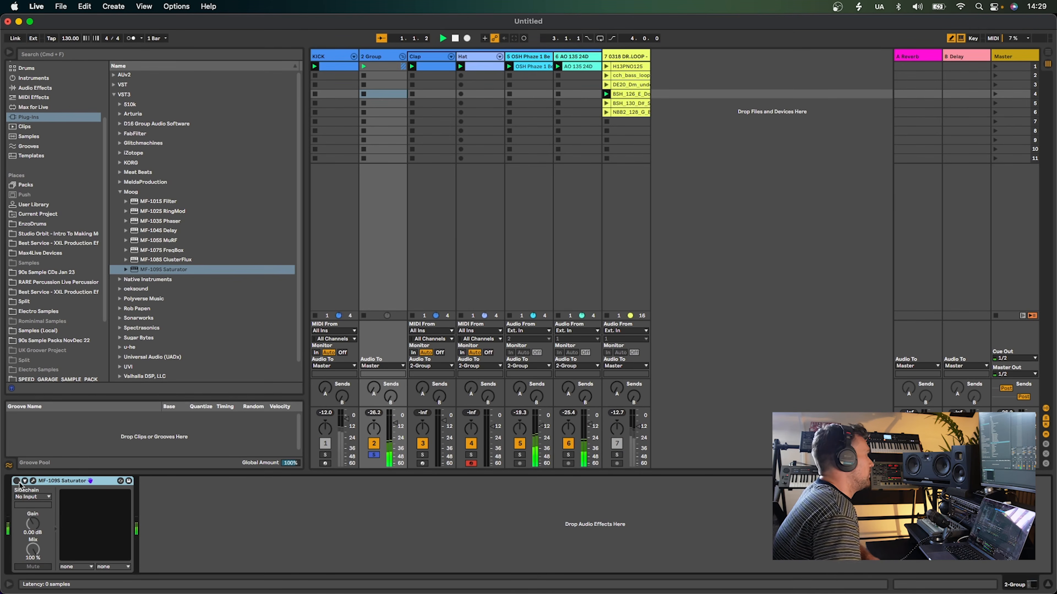
Open the group's Saturator plug-in window and load the Magma Moog preset
click(33, 480)
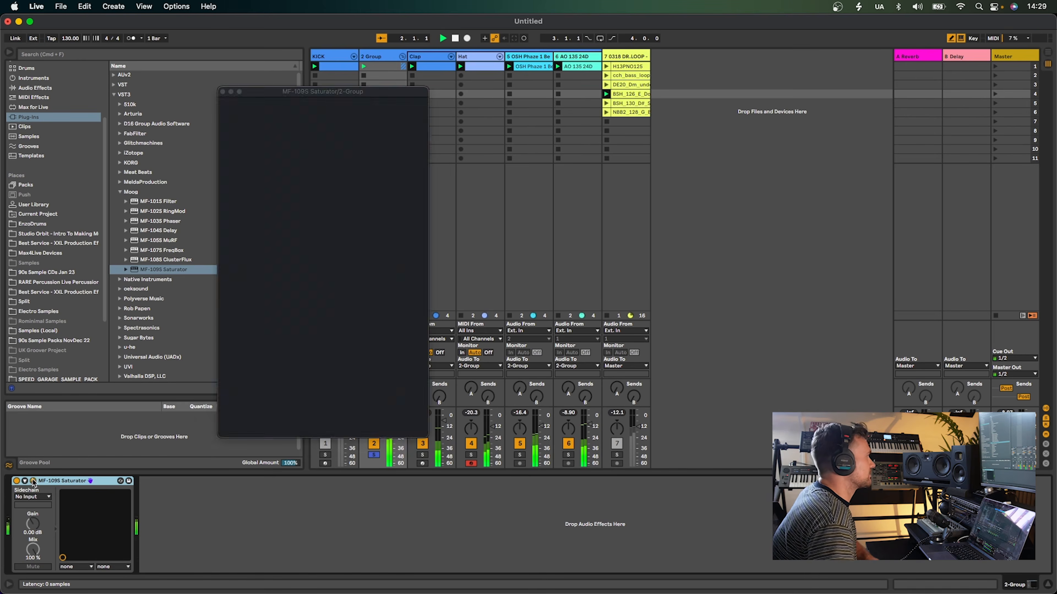
click(376, 291)
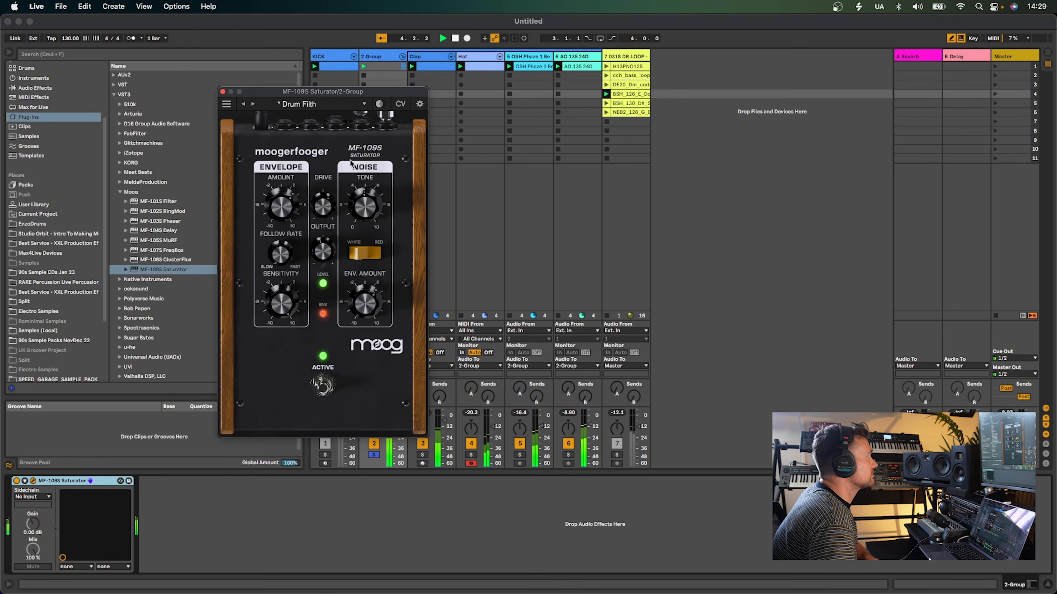
click(287, 105)
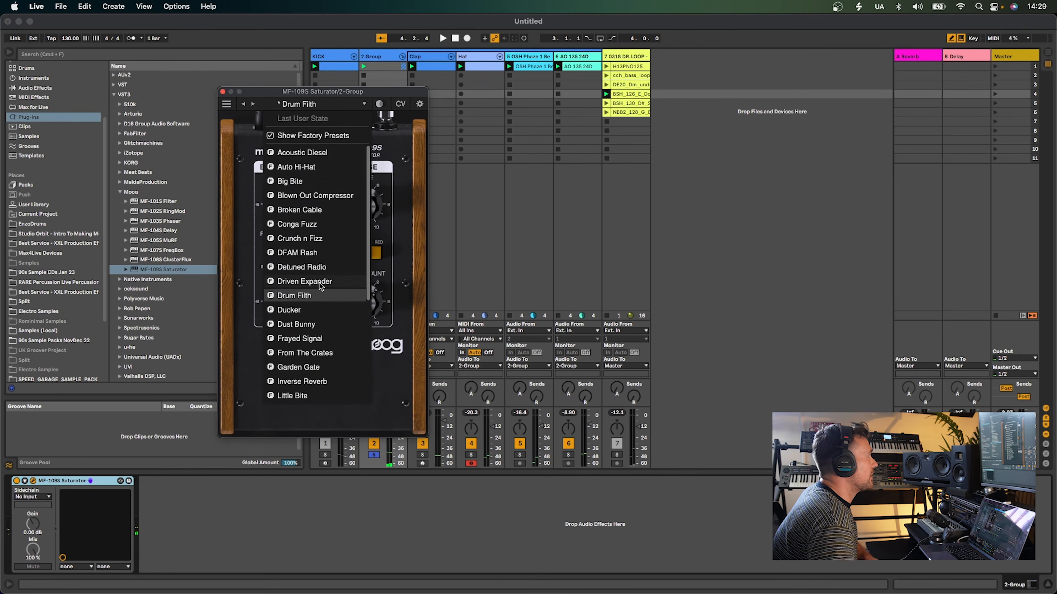
scroll(320, 285, down, 5)
click(310, 345)
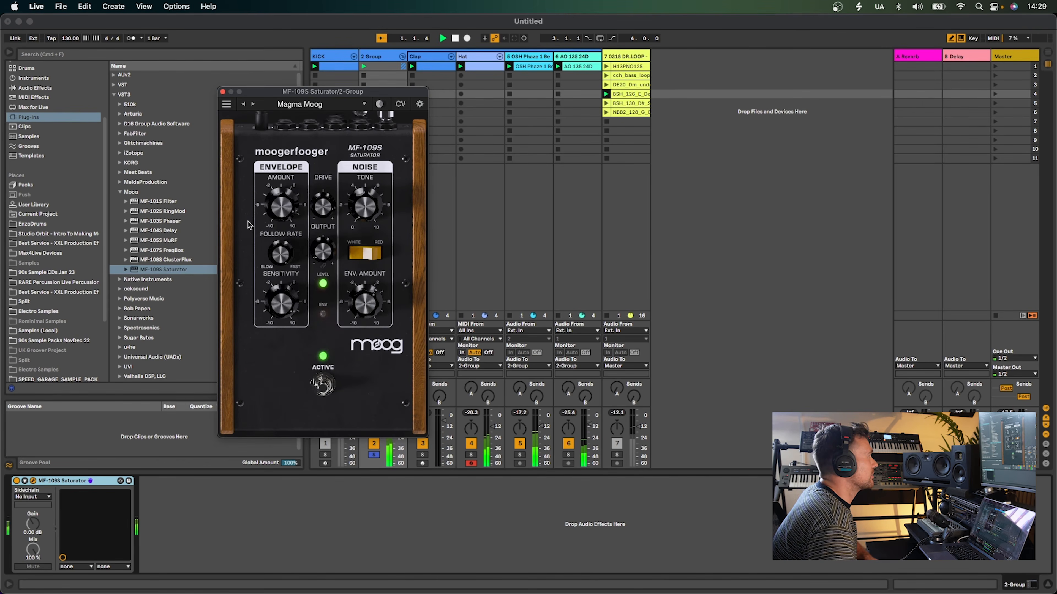
Step back through Saturator presets, then pick the Ducker preset from the list
click(243, 104)
click(244, 104)
click(294, 104)
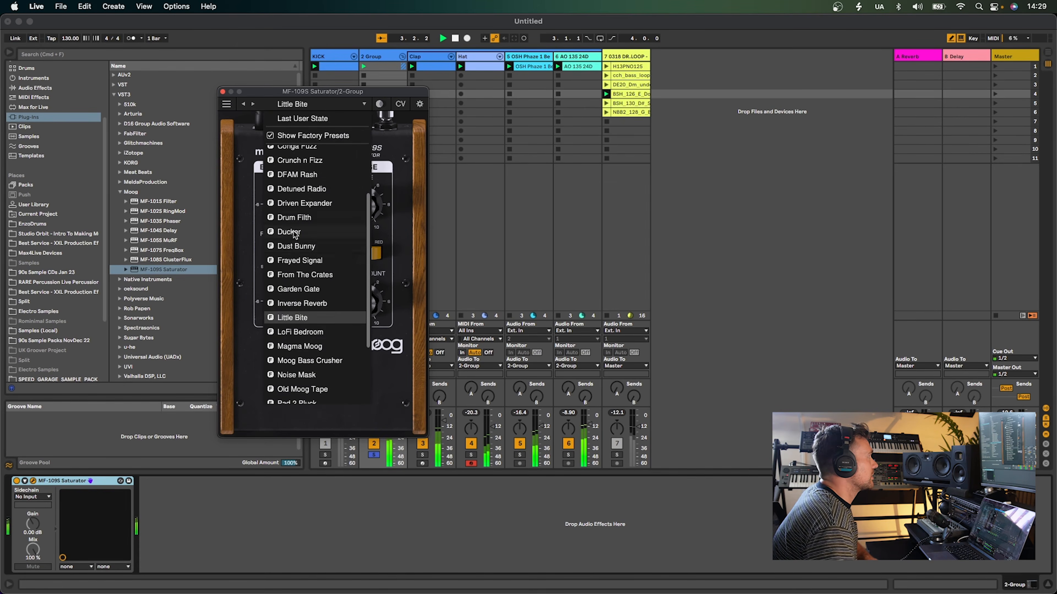
click(294, 233)
Load the Stereo Glue preset and step forward through presets to Tighten Up
click(278, 103)
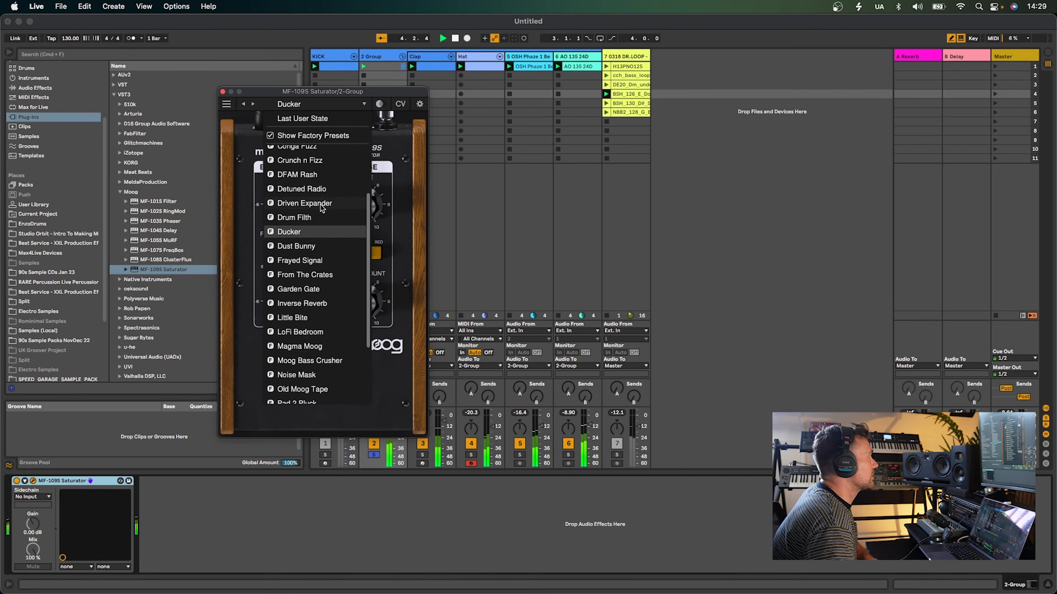
scroll(321, 207, down, 3)
click(327, 375)
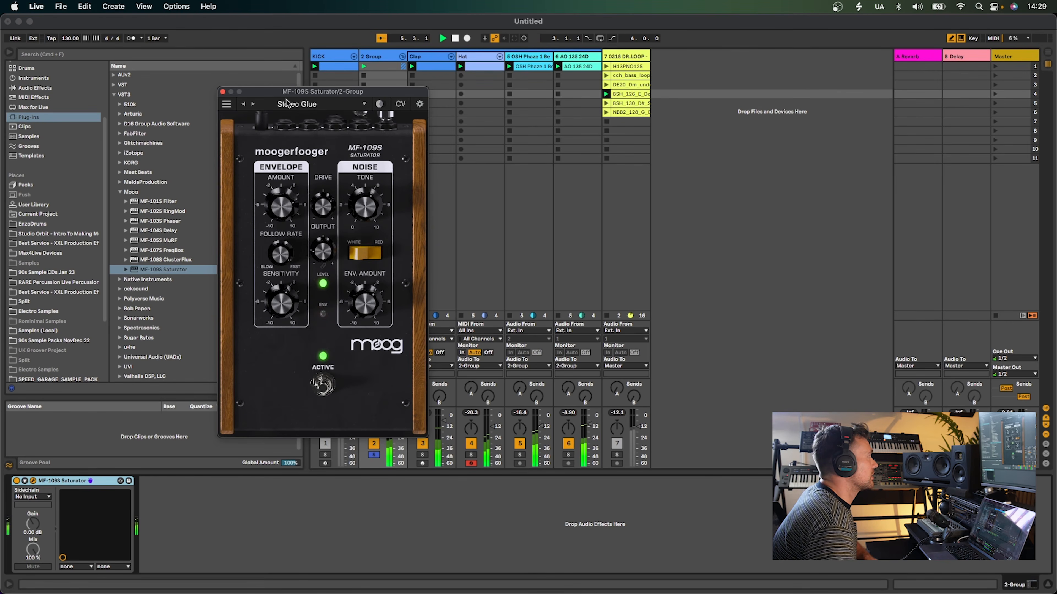
click(253, 104)
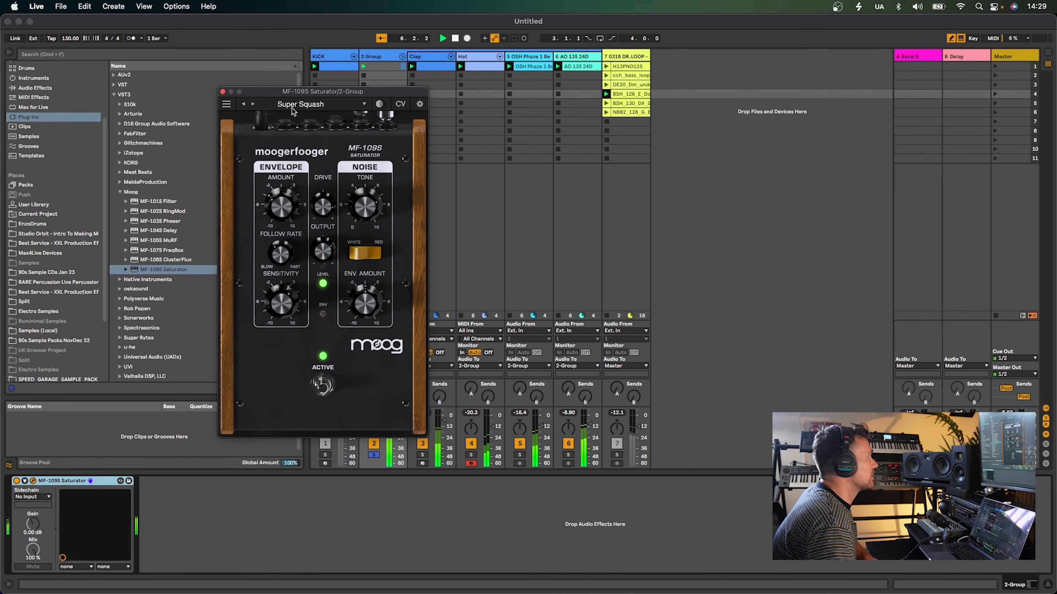
click(252, 104)
Load the Blown Out Compressor preset and step forward through presets to Crunch n Fizz
click(306, 105)
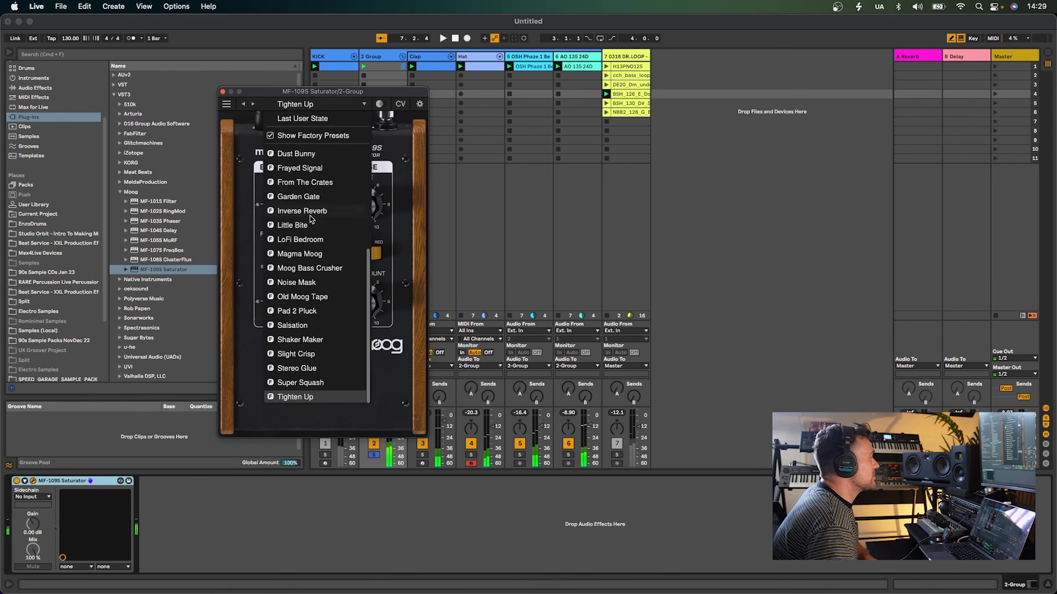
scroll(331, 277, up, 5)
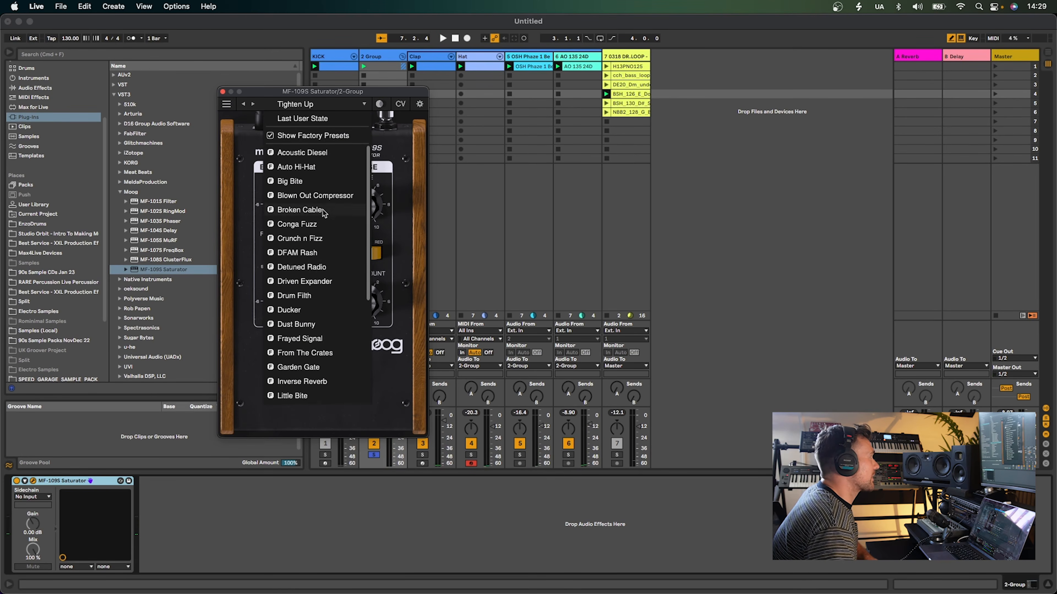
click(315, 195)
click(252, 104)
click(252, 104)
click(252, 104)
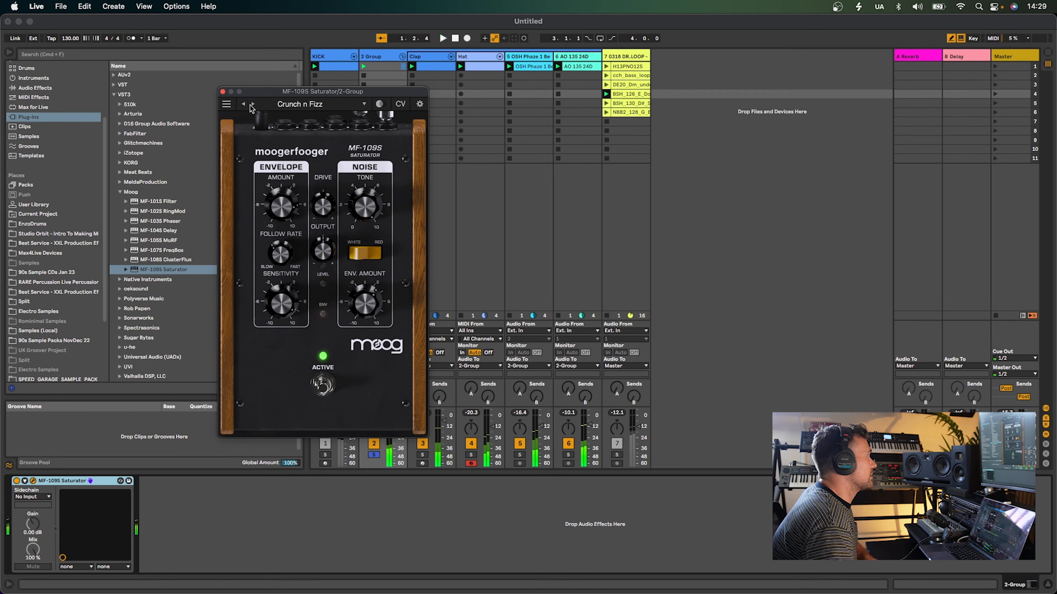
Switch the group's Saturator device off and on to compare its sound, moving the plug-in window aside
click(16, 481)
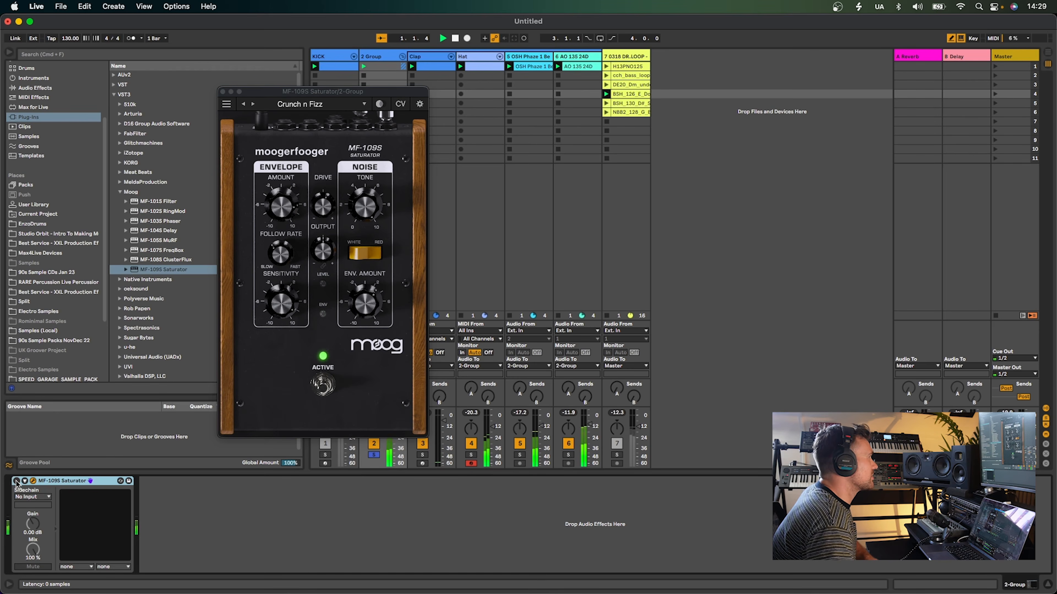
click(17, 481)
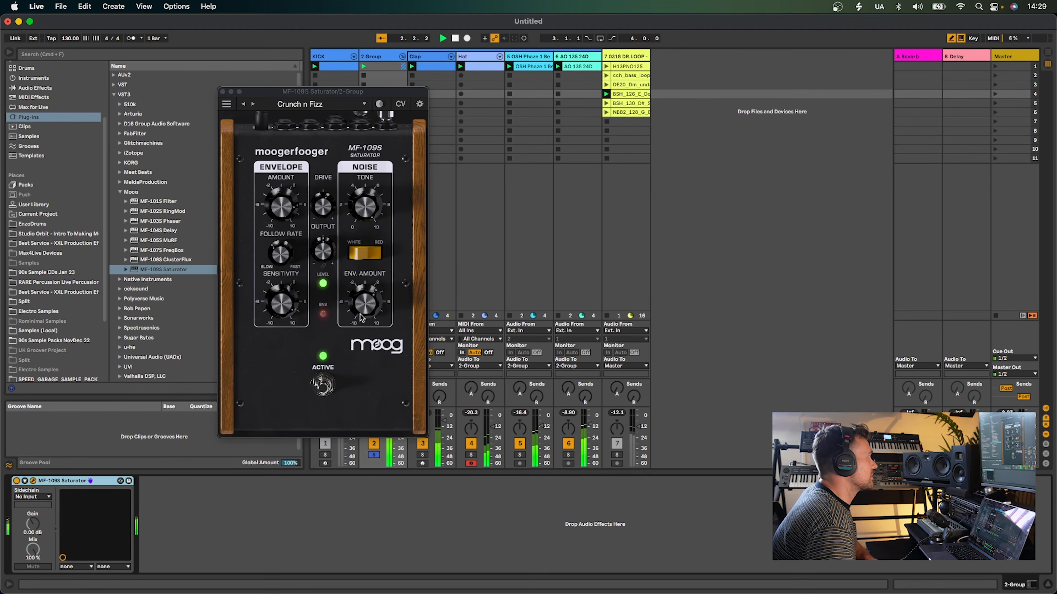
drag(327, 92, 177, 75)
click(17, 481)
click(376, 413)
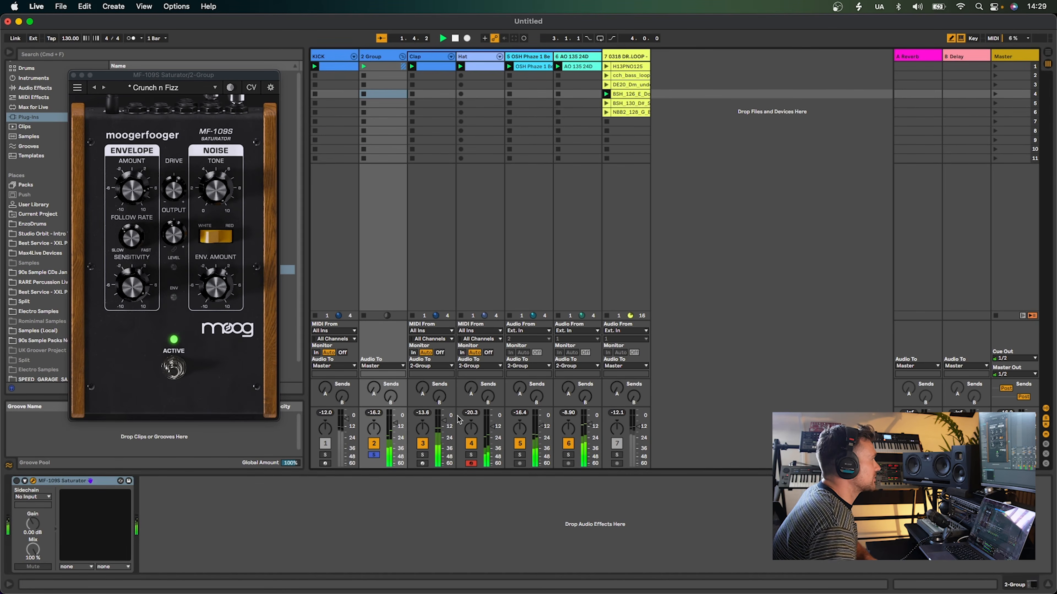
click(16, 481)
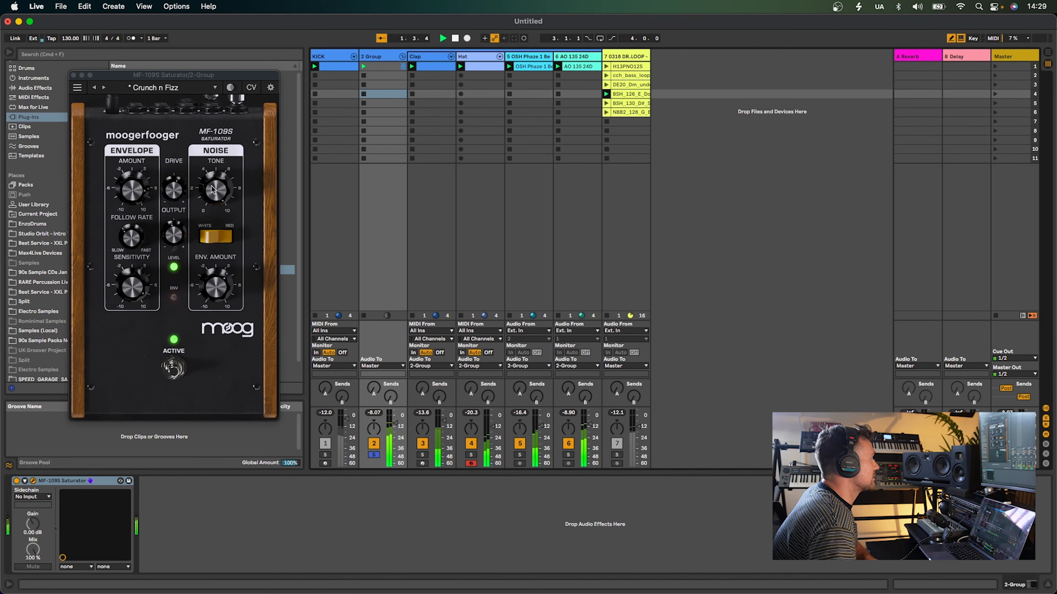
Fine-tune the Saturator's output level, resetting the group track's peak level between adjustments
click(173, 248)
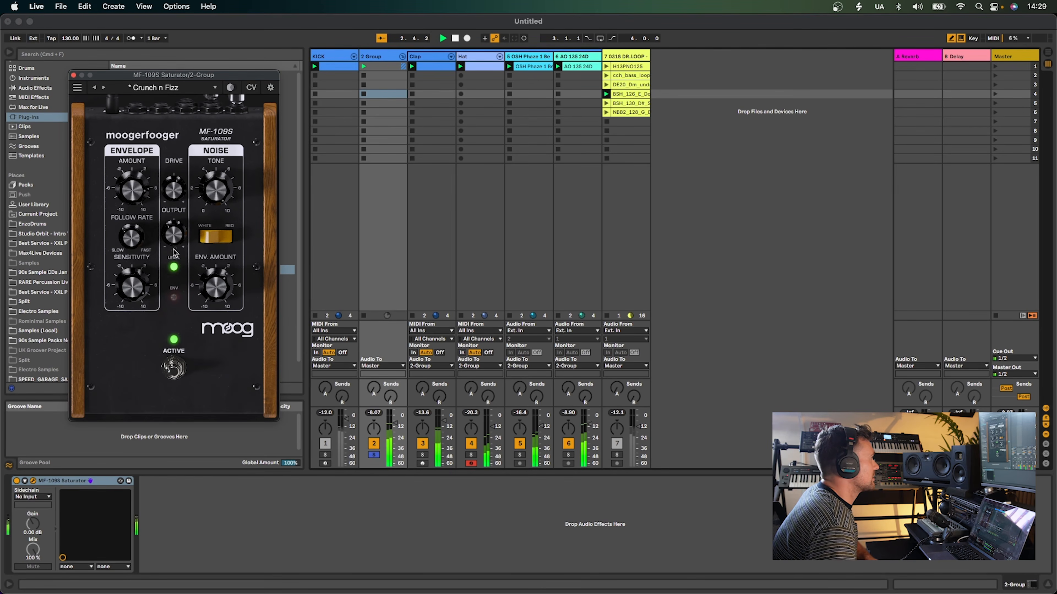
drag(391, 419, 391, 423)
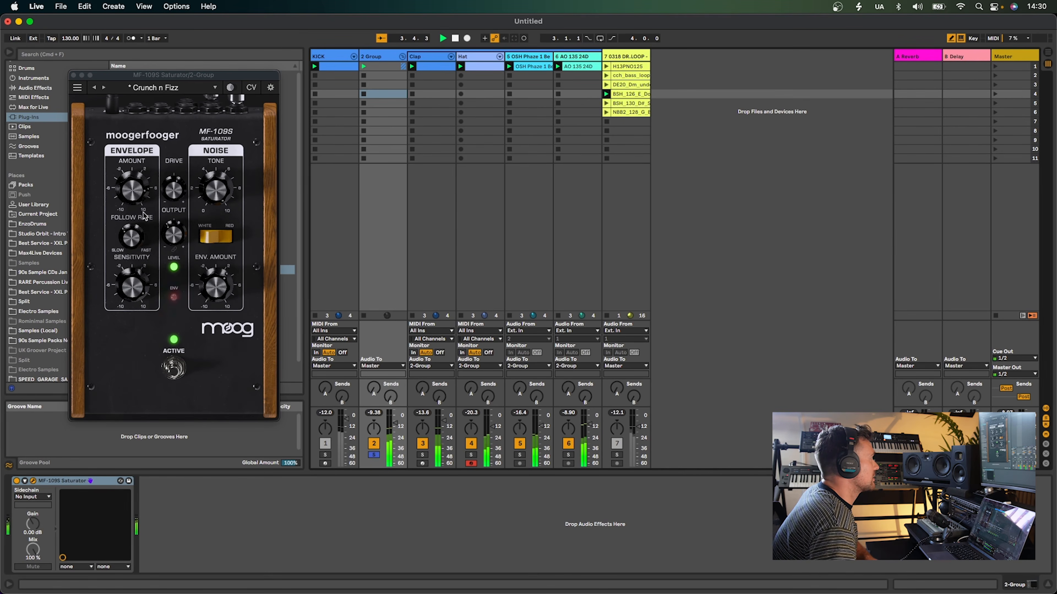
click(132, 241)
drag(374, 416, 374, 415)
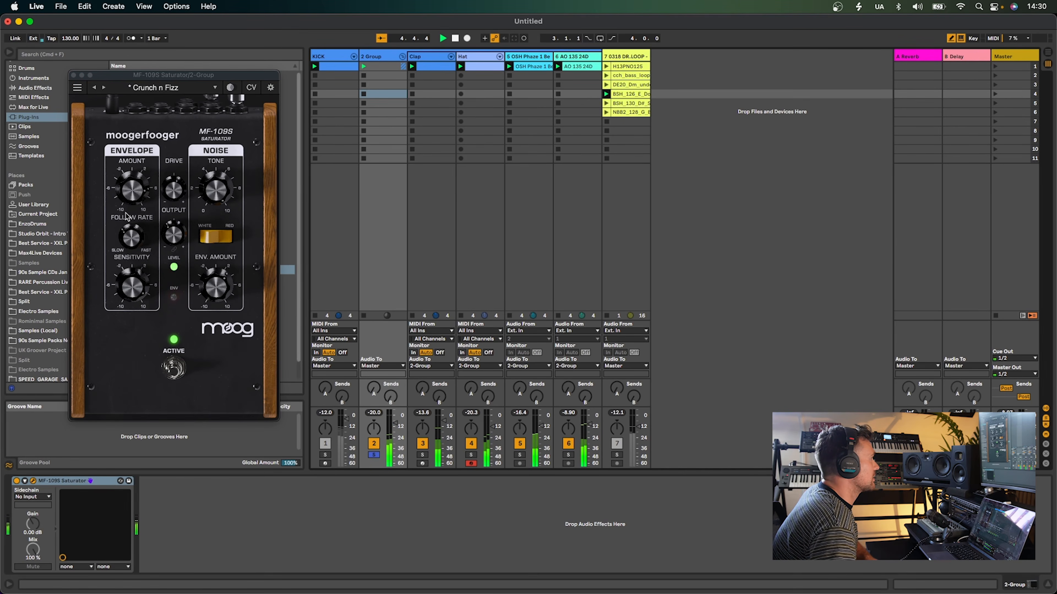
click(133, 250)
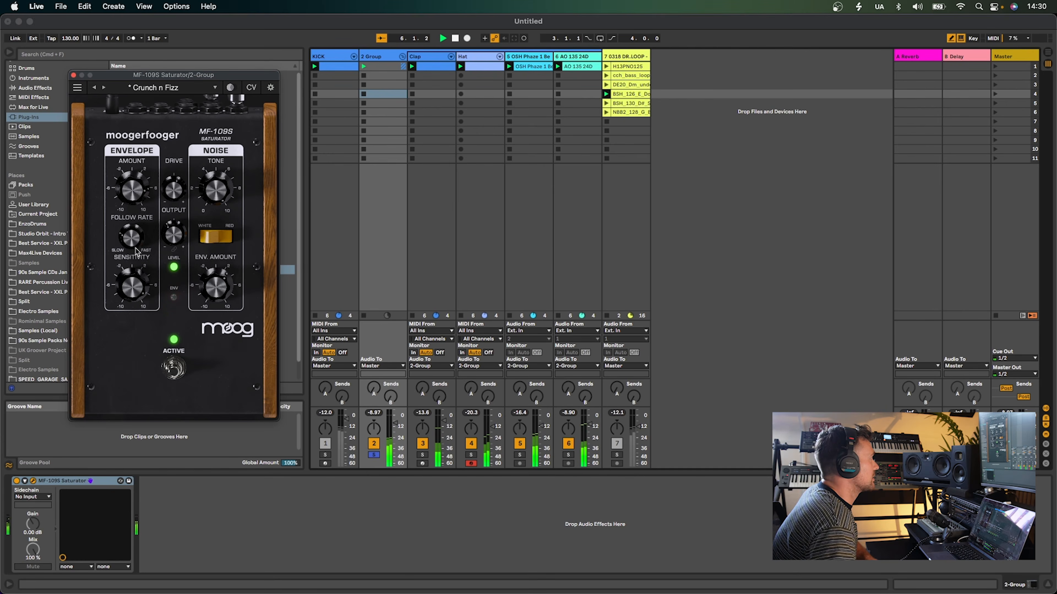
click(374, 412)
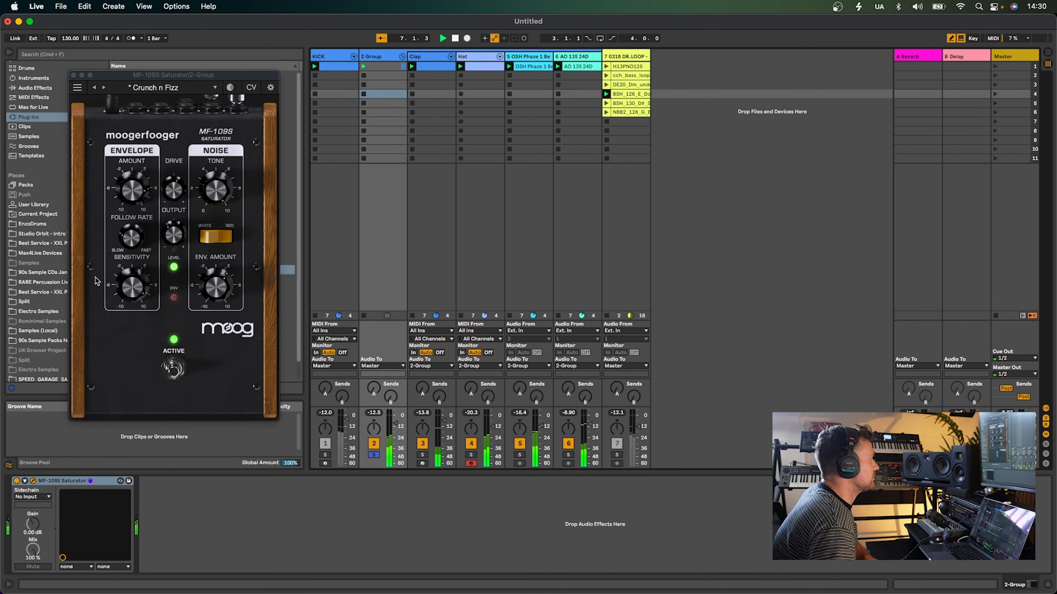
click(178, 239)
click(374, 412)
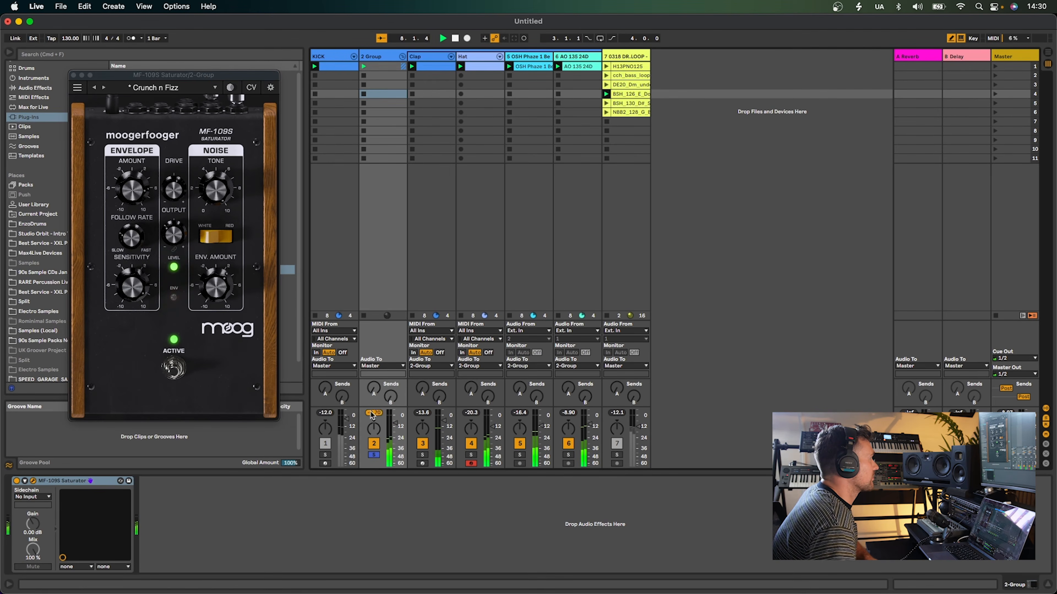
click(178, 242)
click(374, 413)
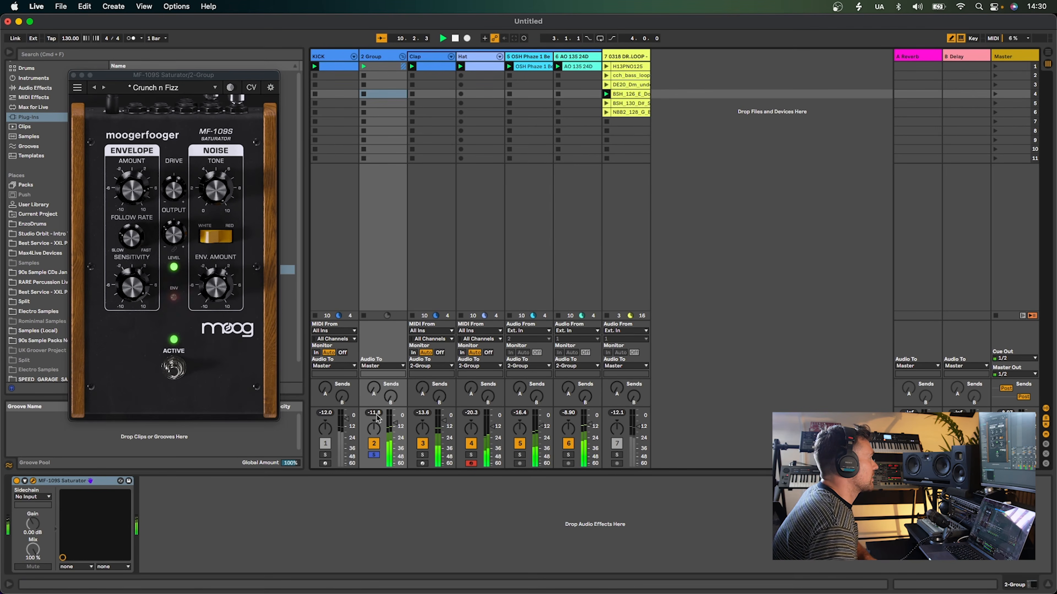
click(171, 240)
click(374, 412)
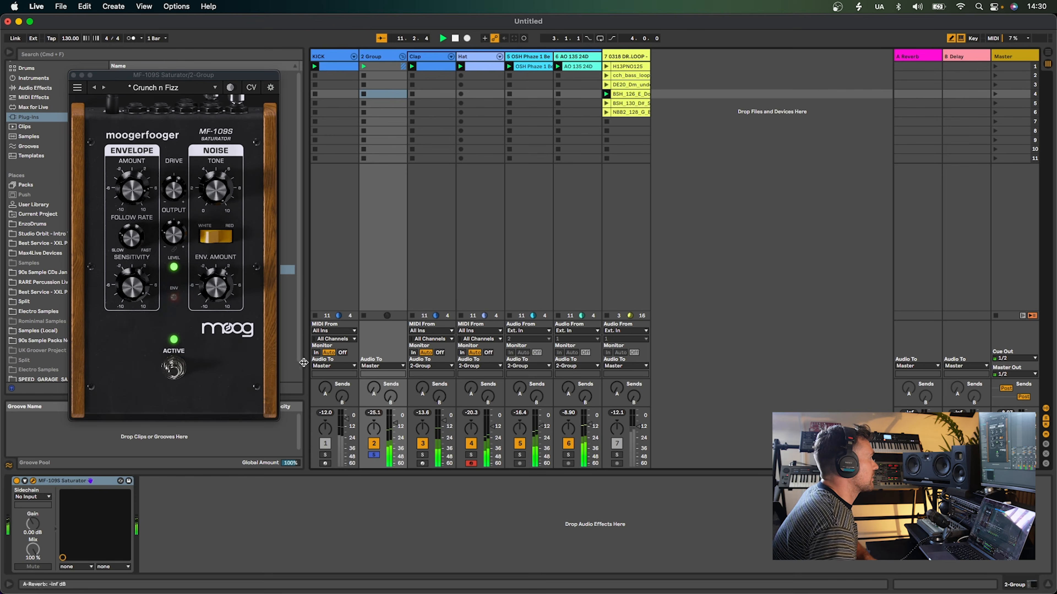
click(173, 235)
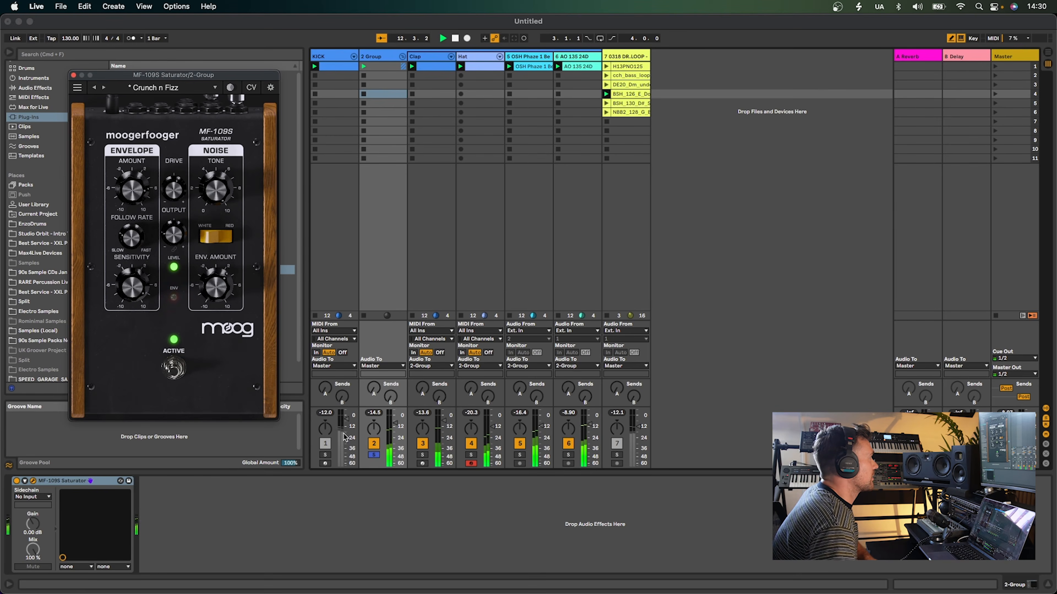
click(374, 413)
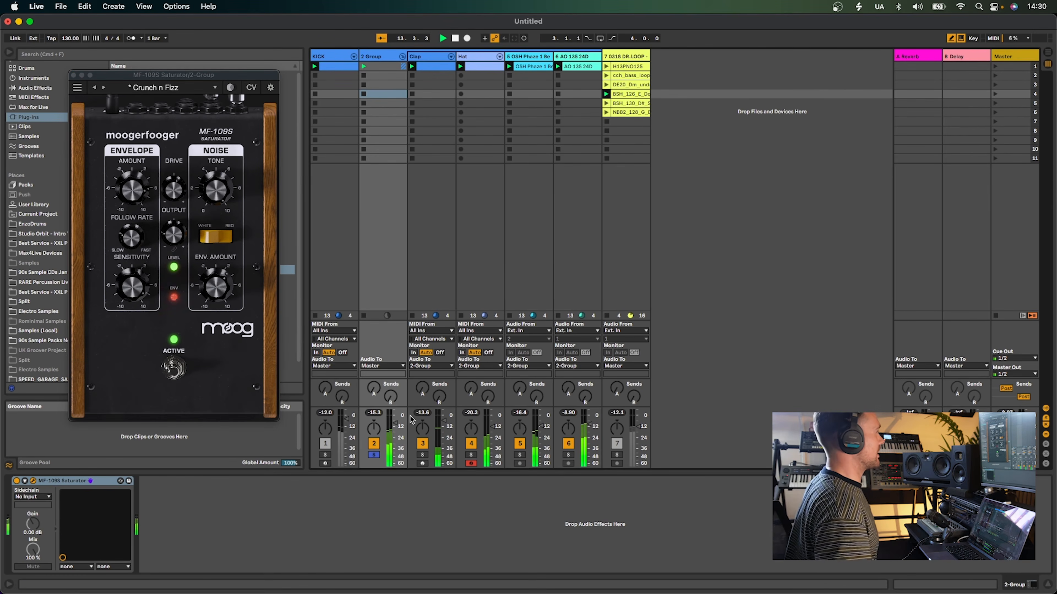
Toggle the Saturator device, close its plug-in window and unsolo the group track
click(16, 482)
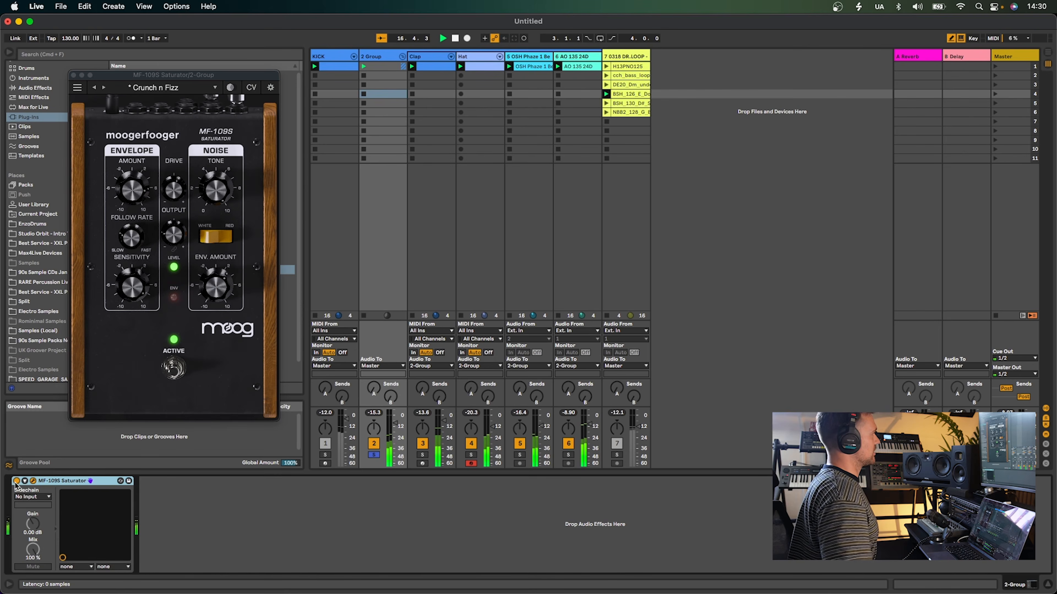
click(74, 76)
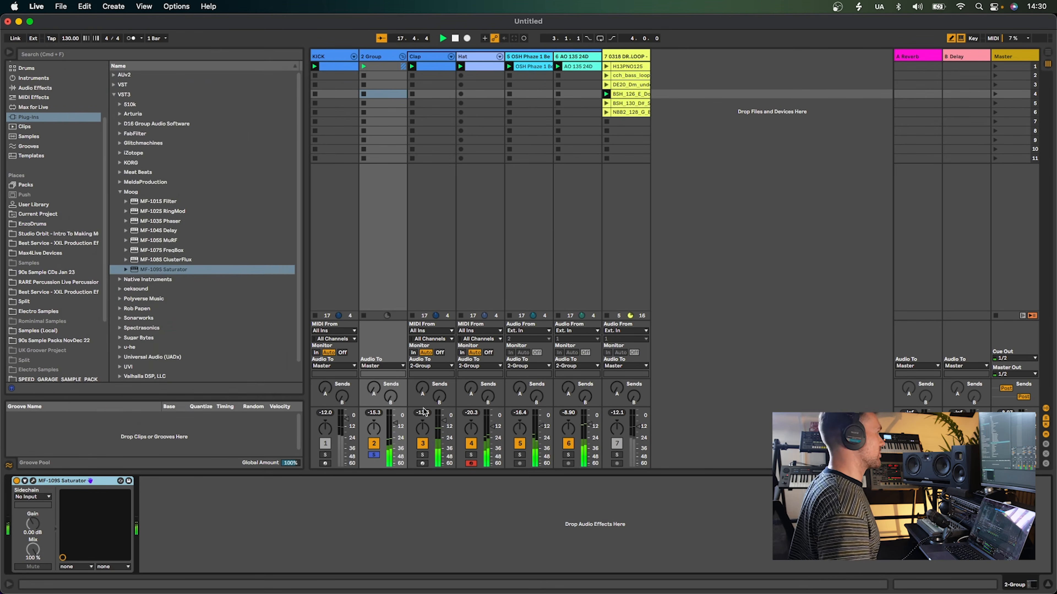
click(373, 455)
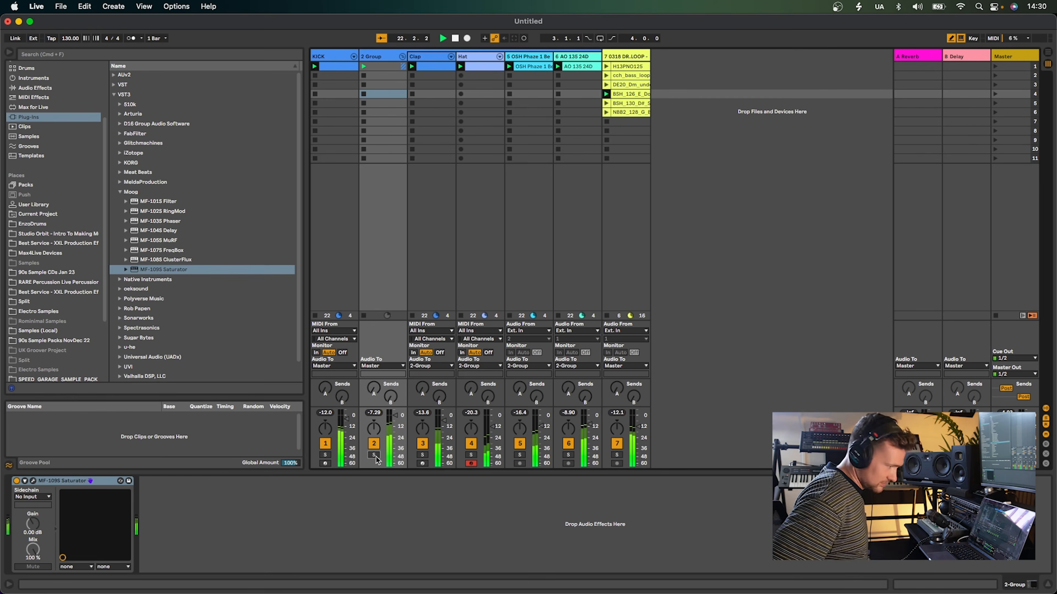
click(461, 493)
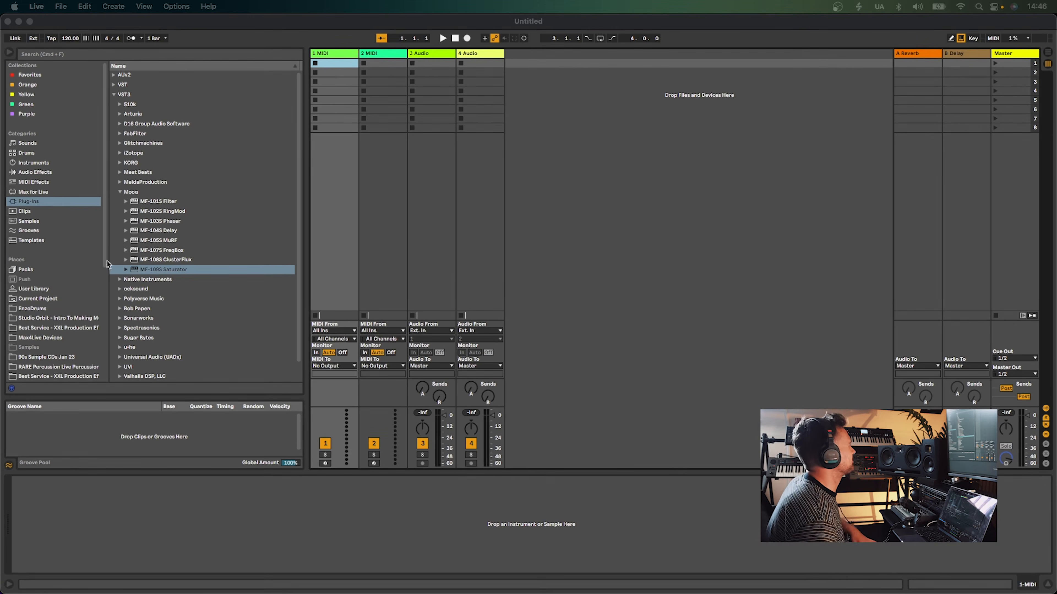
Open the Favorites collection and audition loops in the sample list
click(24, 78)
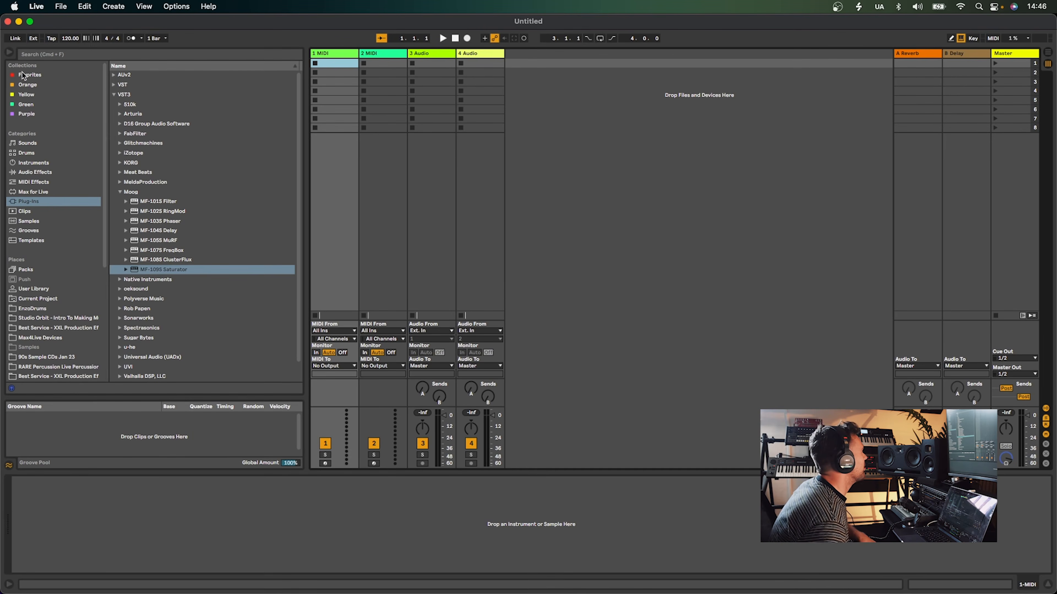
click(23, 75)
click(167, 115)
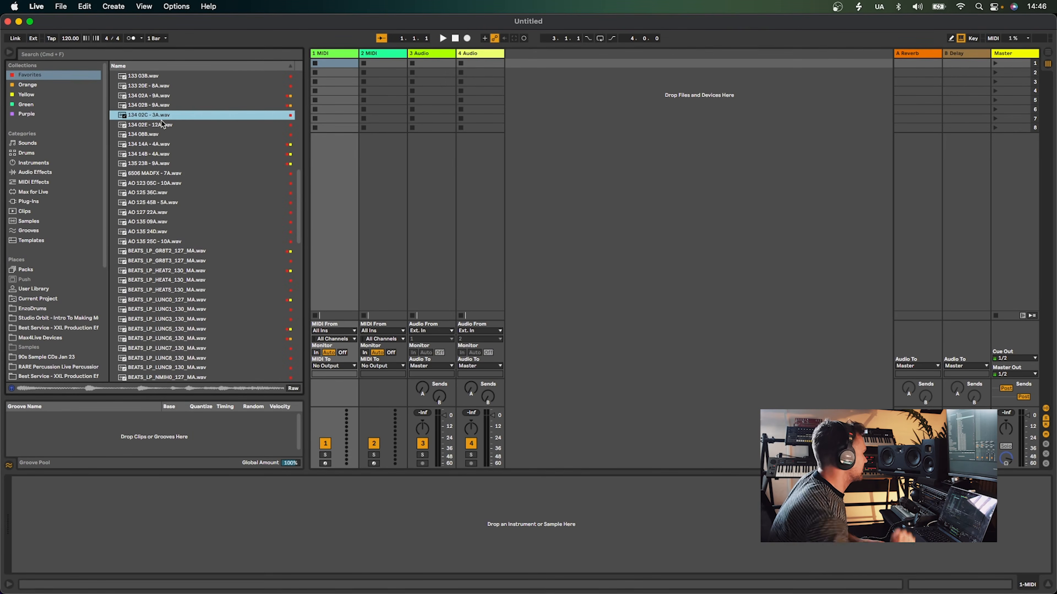
click(169, 107)
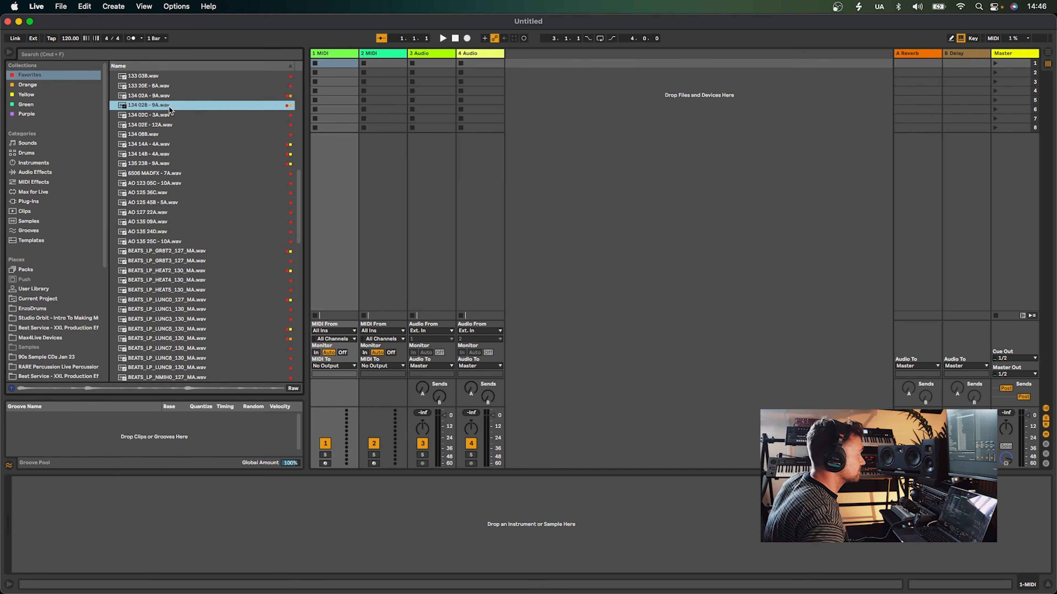
click(176, 163)
scroll(175, 162, up, 7)
click(173, 160)
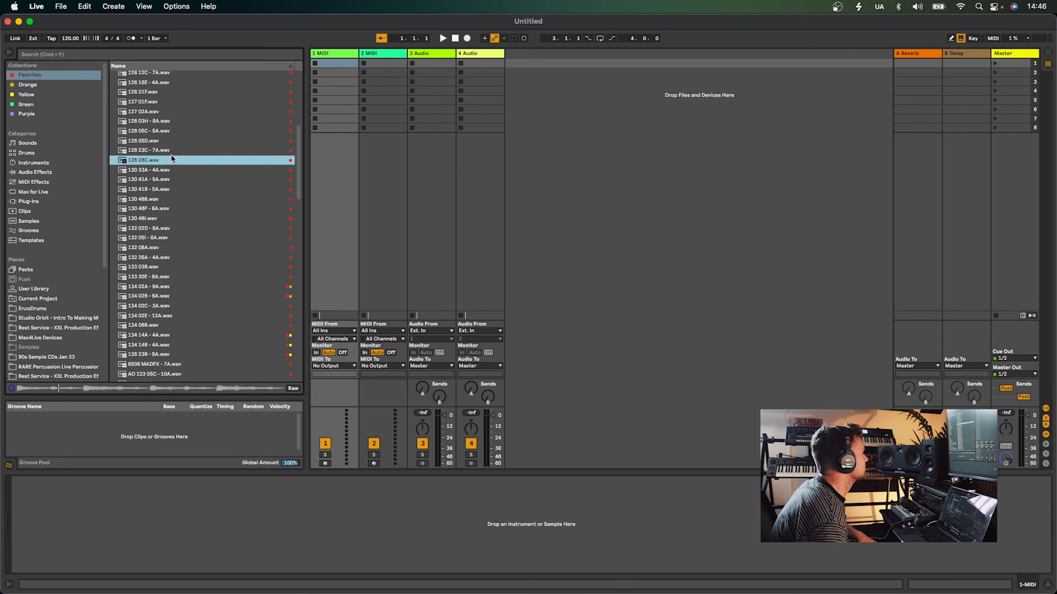
scroll(172, 159, up, 1)
click(186, 131)
click(158, 109)
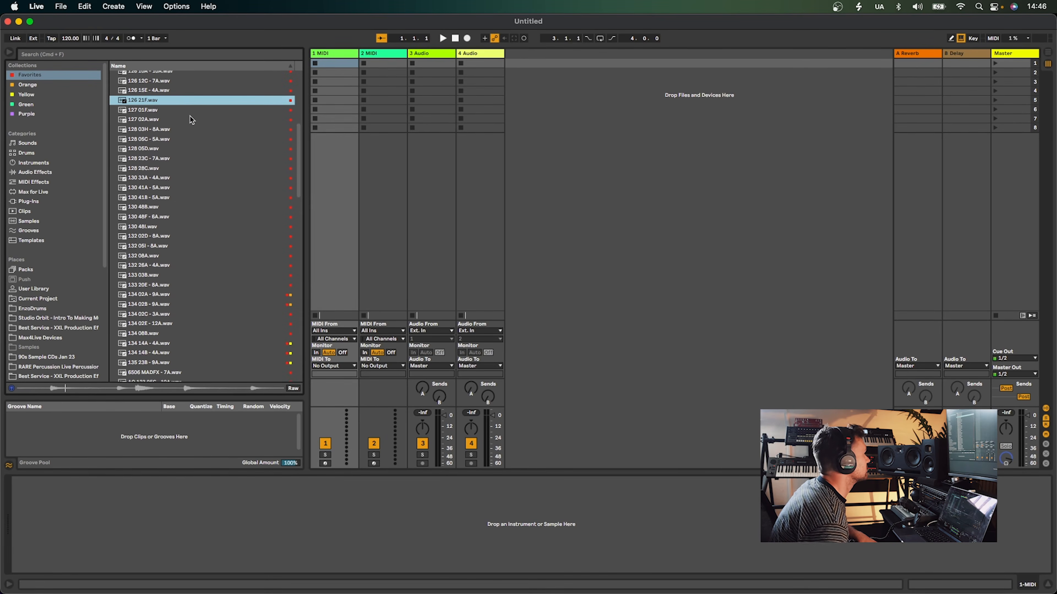
scroll(193, 120, up, 3)
click(189, 111)
click(176, 121)
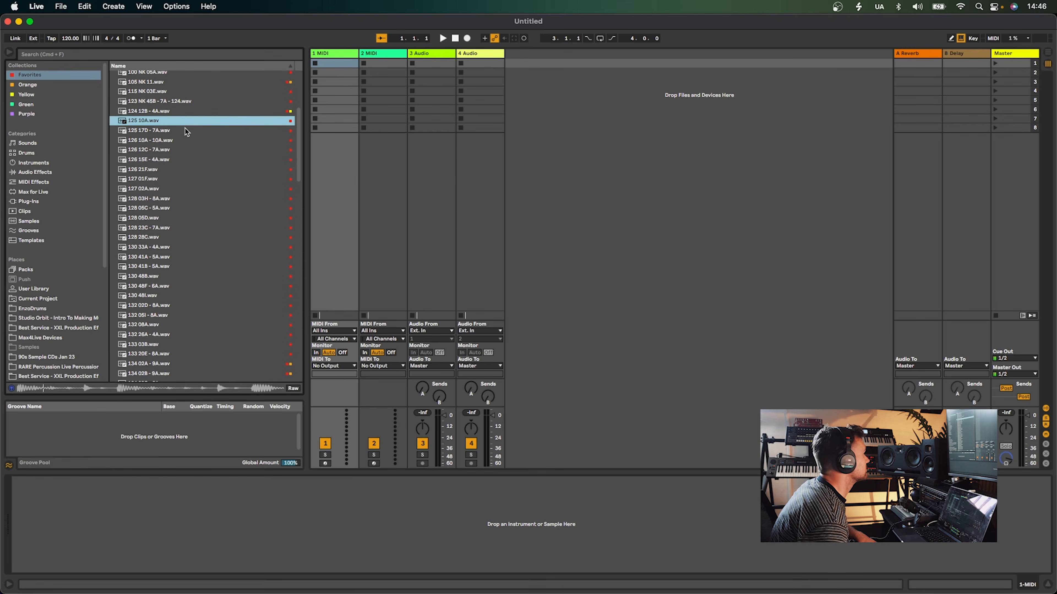
click(167, 92)
scroll(167, 126, up, 3)
click(168, 126)
click(168, 144)
click(184, 221)
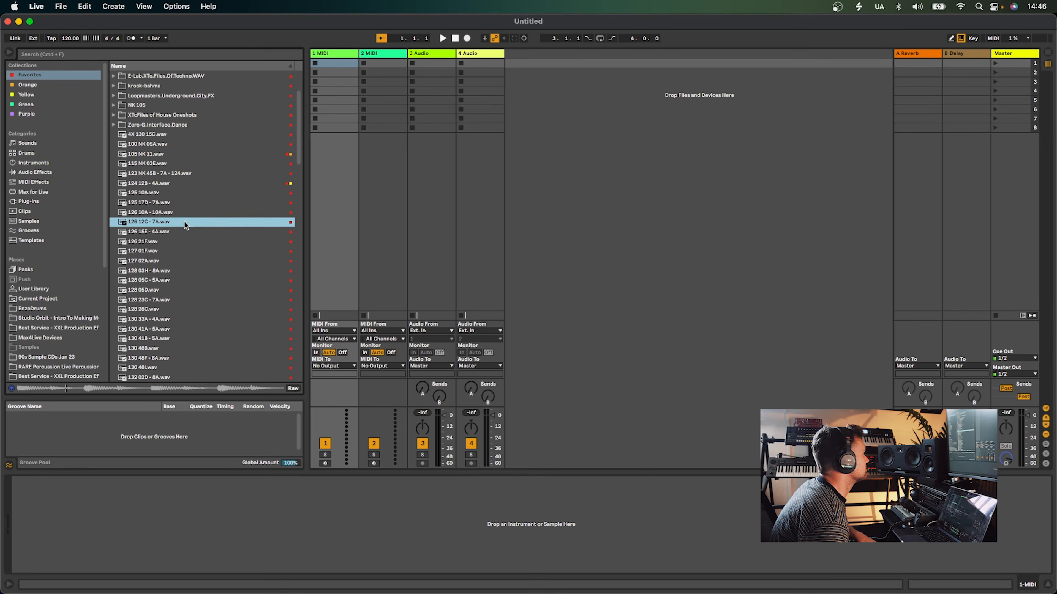
click(186, 241)
scroll(187, 241, down, 3)
click(196, 244)
scroll(196, 247, down, 2)
click(184, 244)
scroll(183, 251, down, 1)
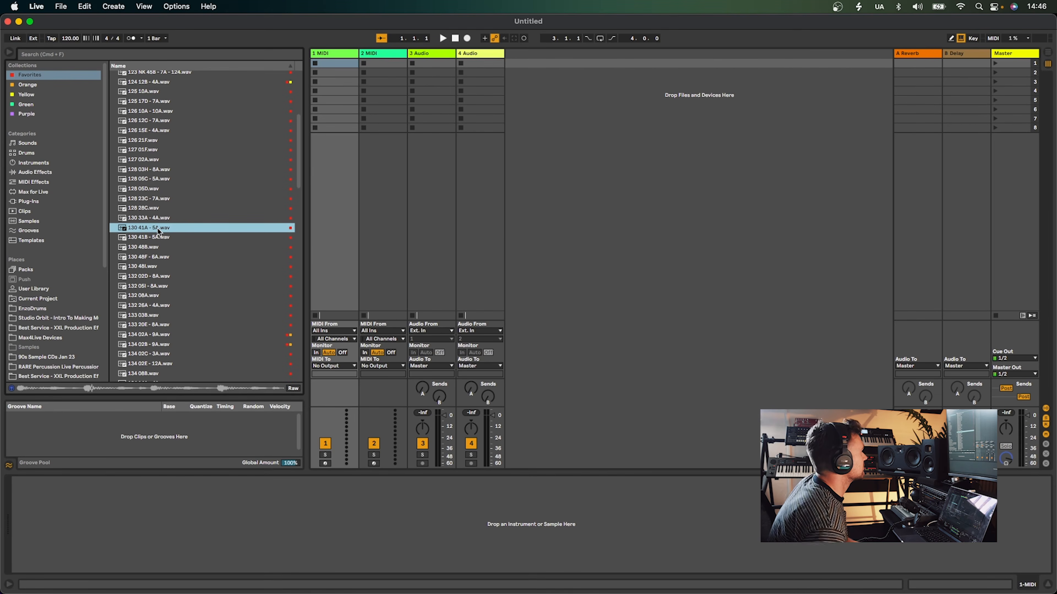
Load 130 41A - 5A.wav into the first track's first clip slot and open the clip to examine its warp settings
drag(146, 232, 332, 65)
key(Return)
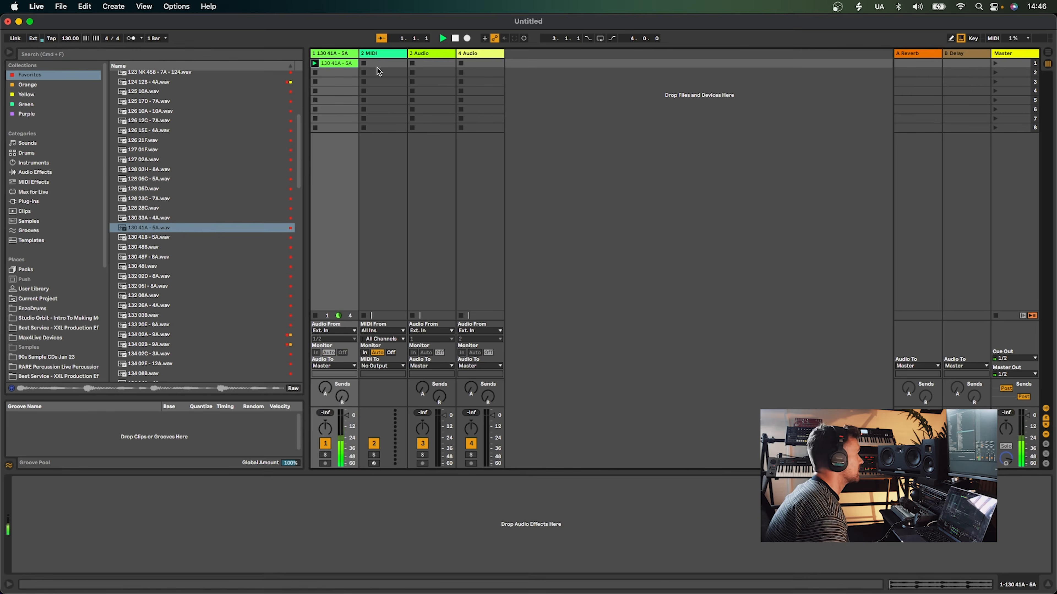
double_click(335, 63)
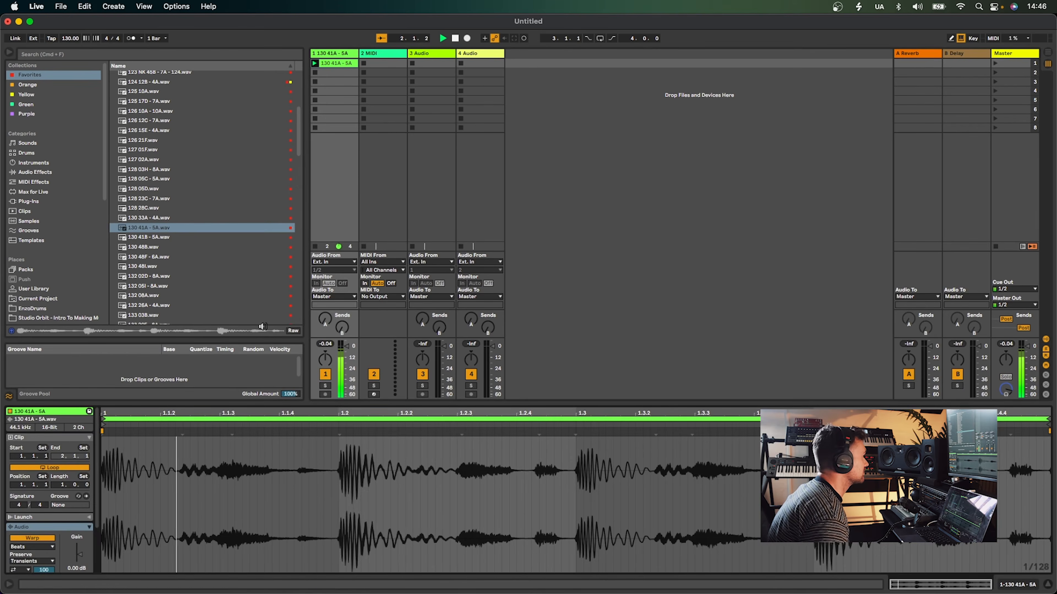
click(29, 547)
click(29, 540)
click(30, 547)
click(29, 502)
scroll(30, 508, down, 3)
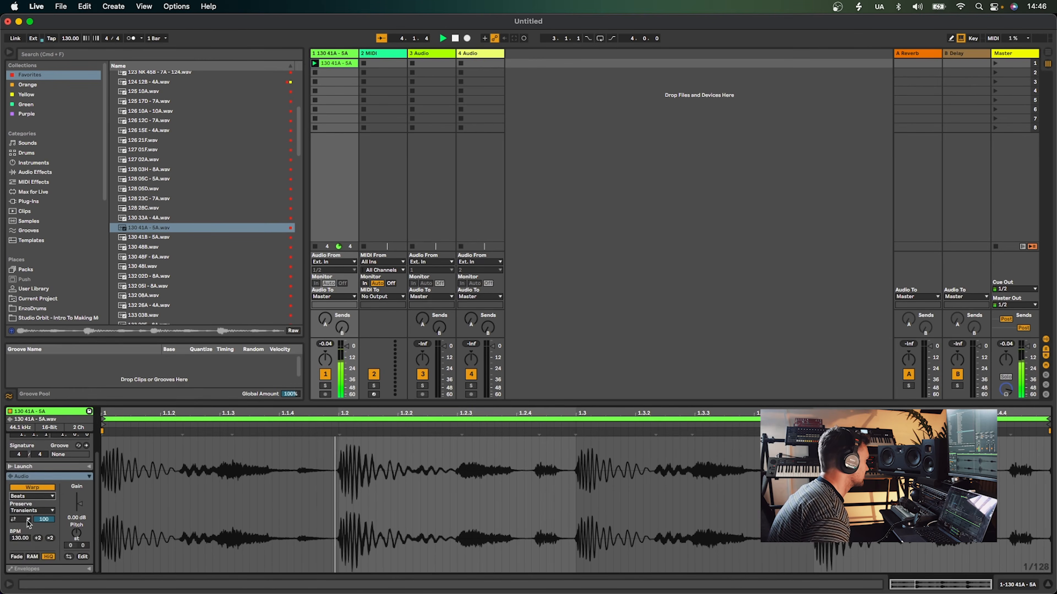
drag(44, 520, 44, 518)
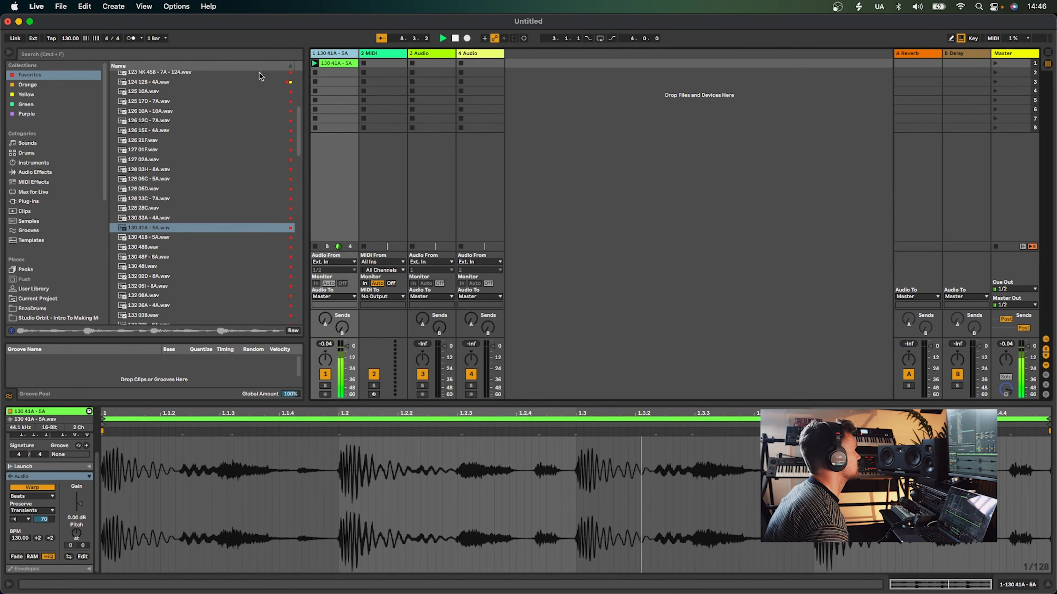
key(Delete)
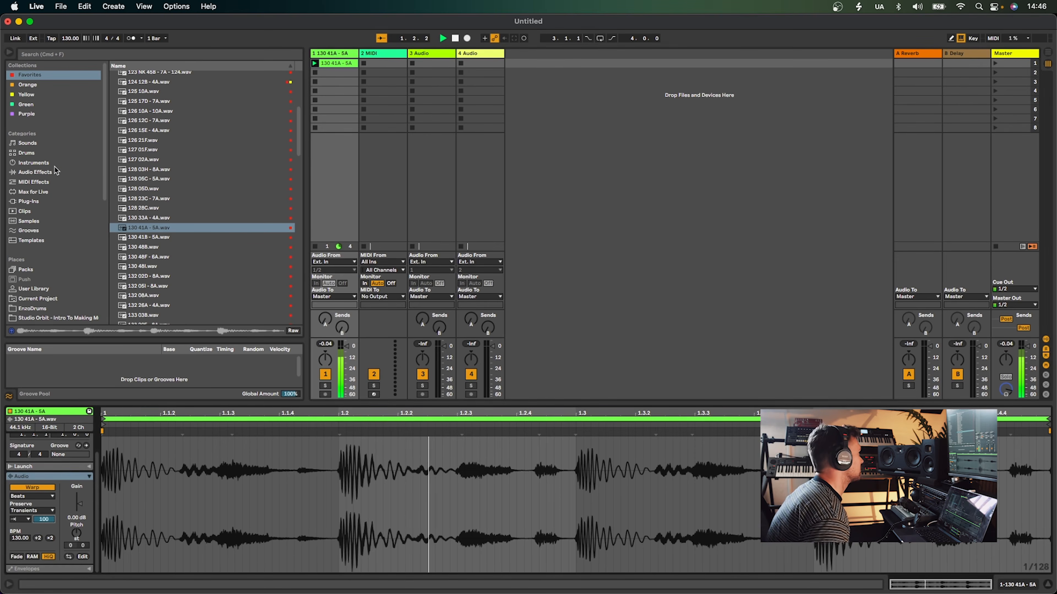
Add EQ Eight to the loop track and set its first band as a low cut at about 104 Hz
click(35, 172)
drag(144, 133, 54, 489)
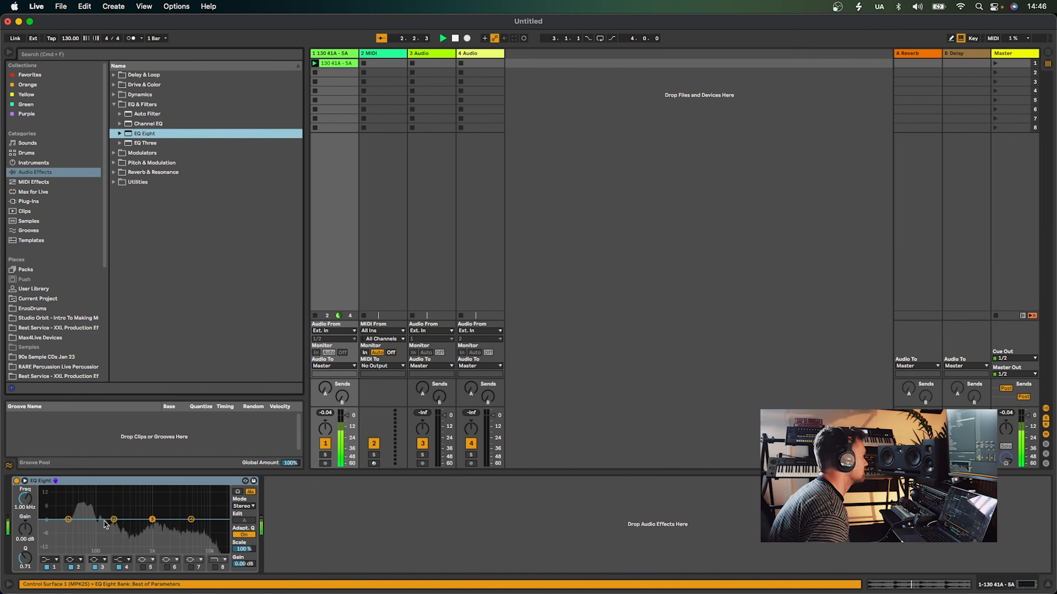
click(49, 498)
drag(68, 527, 98, 527)
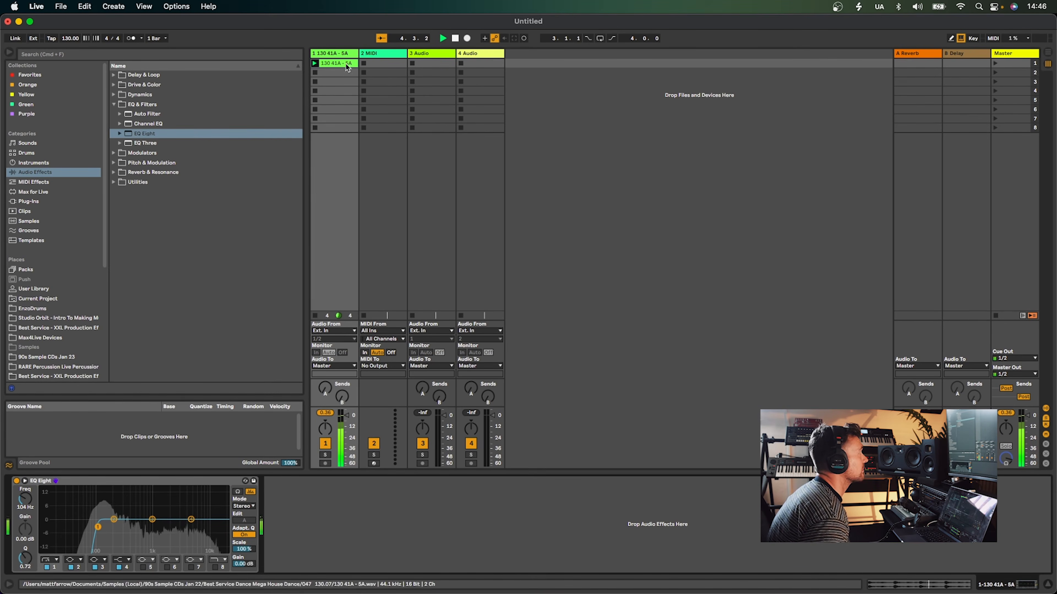
Select the first and MIDI tracks and stop playback
click(345, 54)
click(376, 53)
key(space)
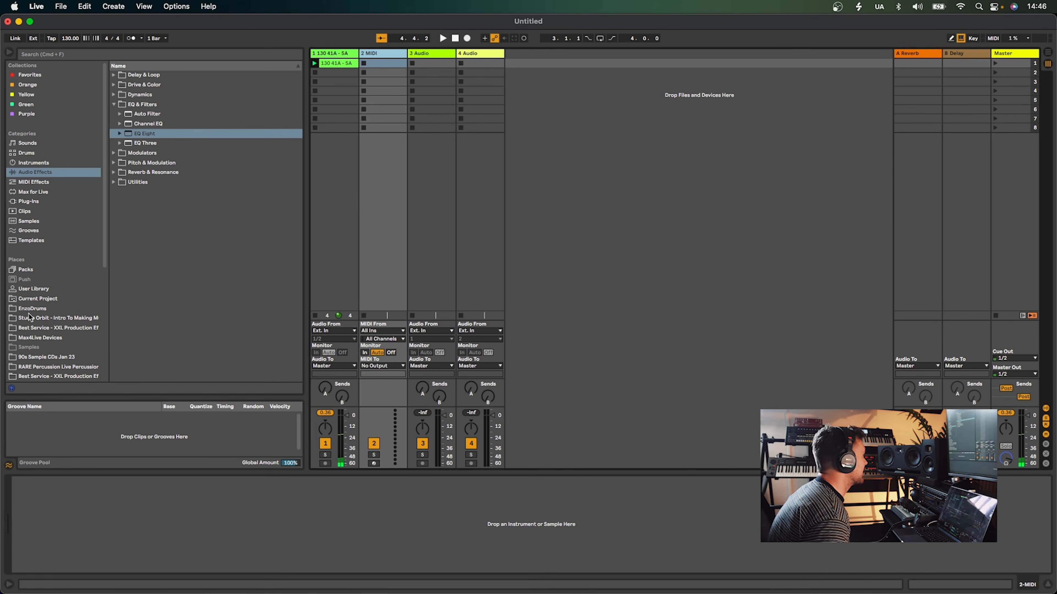
Search the local samples for stussy and browse the Chris Stussy single-hit kicks, previewing SM_CS_Kick_04.wav
scroll(46, 333, down, 5)
scroll(45, 344, down, 3)
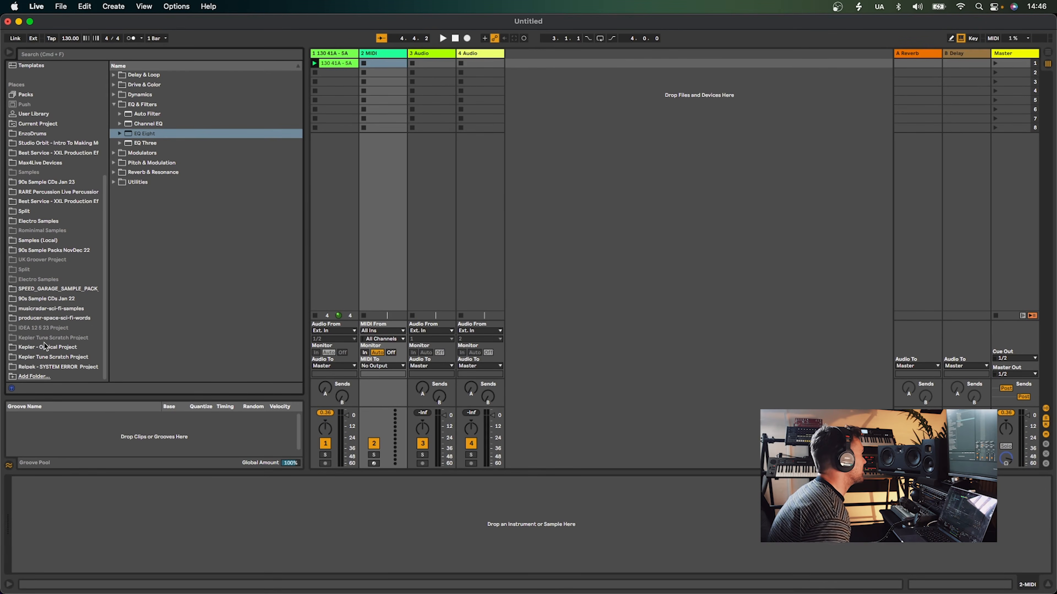
click(40, 239)
click(129, 54)
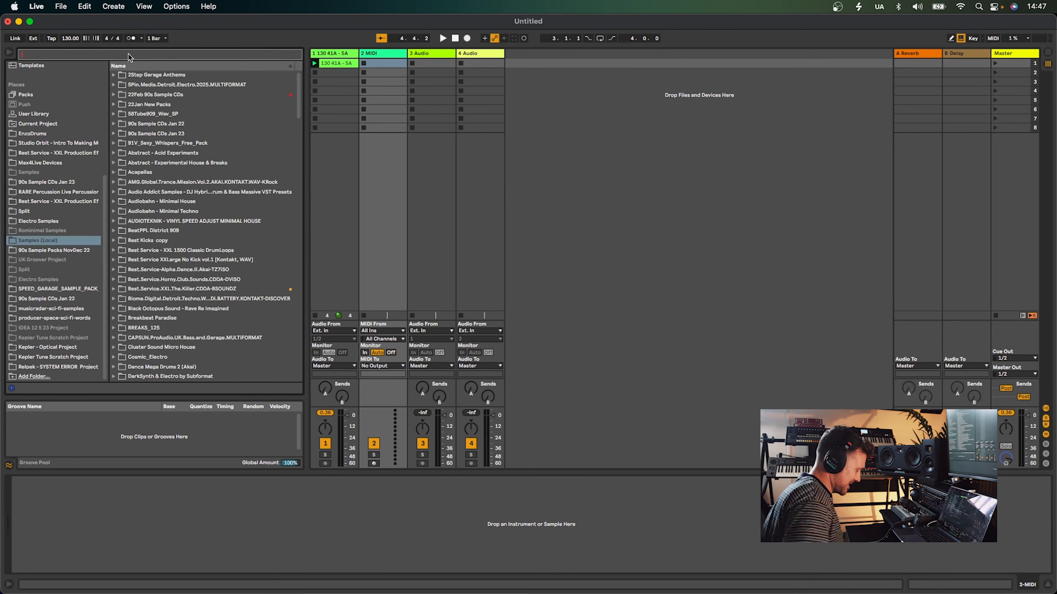
text(kick)
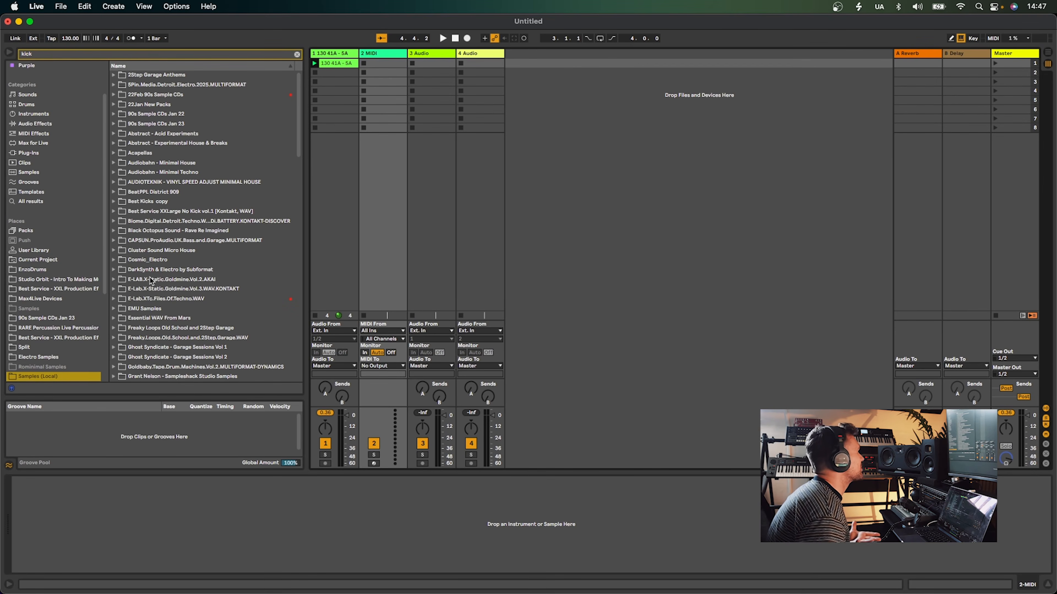
text(stussy)
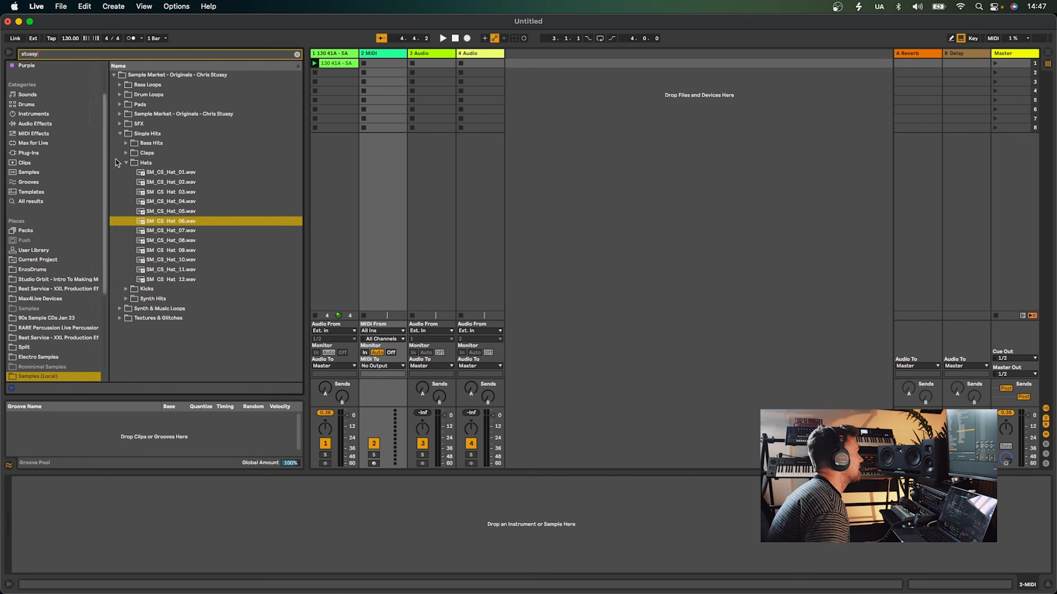
click(165, 210)
click(125, 153)
click(126, 143)
click(126, 144)
click(126, 173)
click(146, 182)
click(167, 202)
click(176, 211)
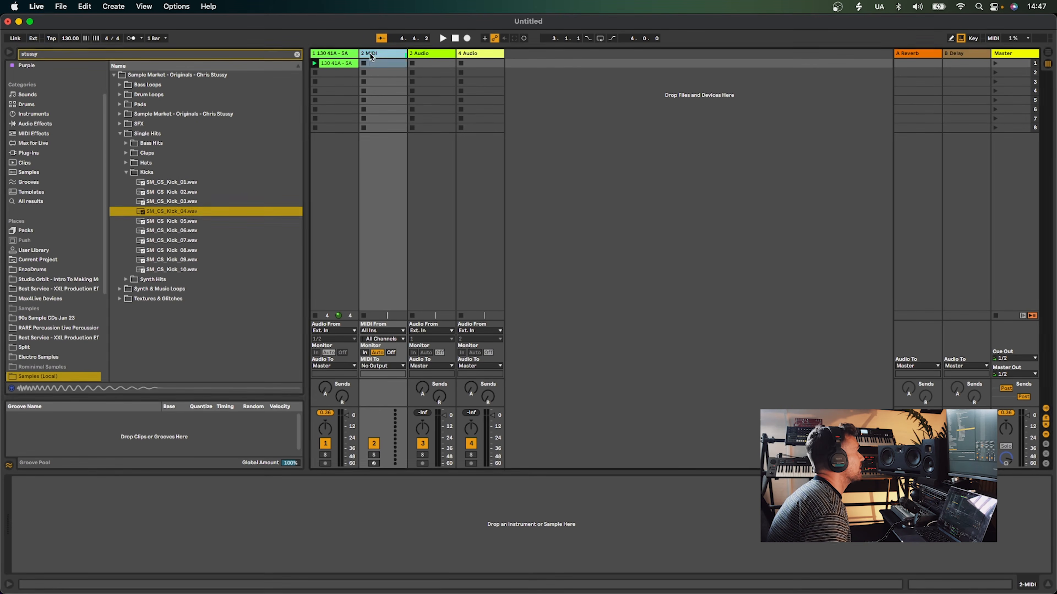
Clear the search and load a Drum Rack from Instruments onto the MIDI track
click(33, 114)
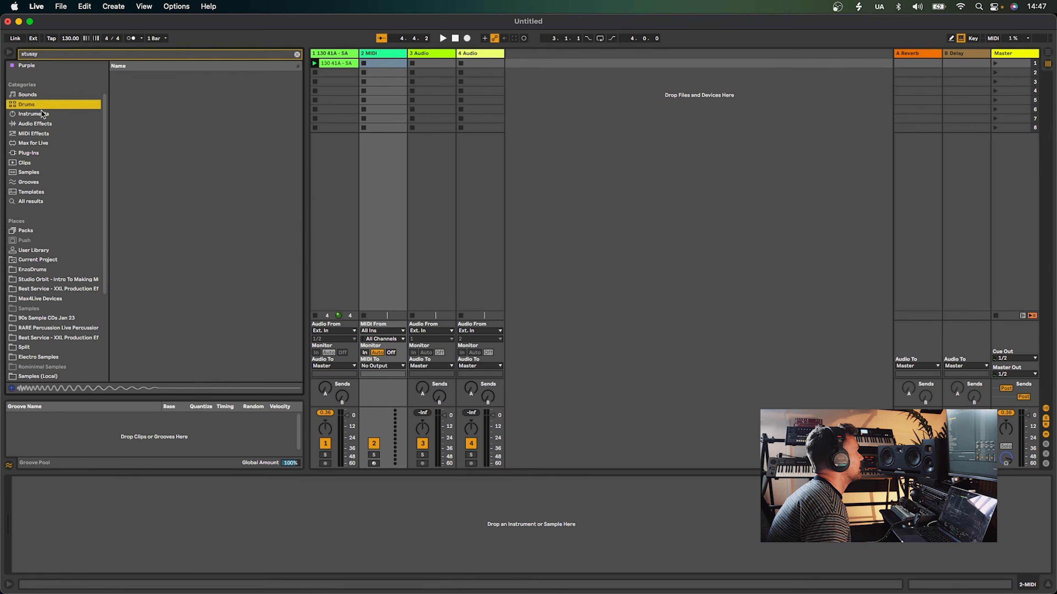
click(296, 55)
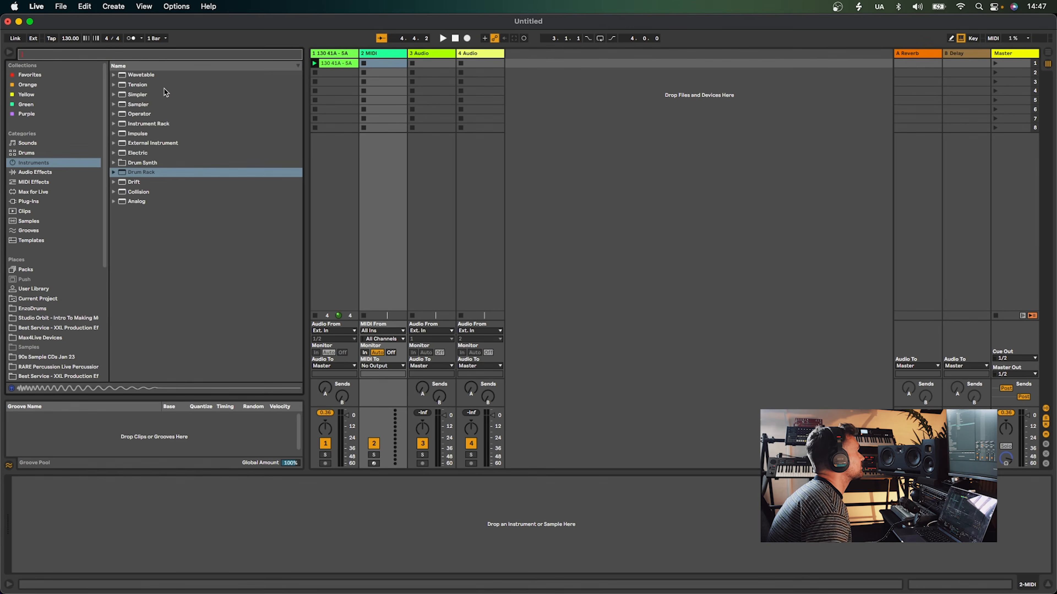
double_click(141, 174)
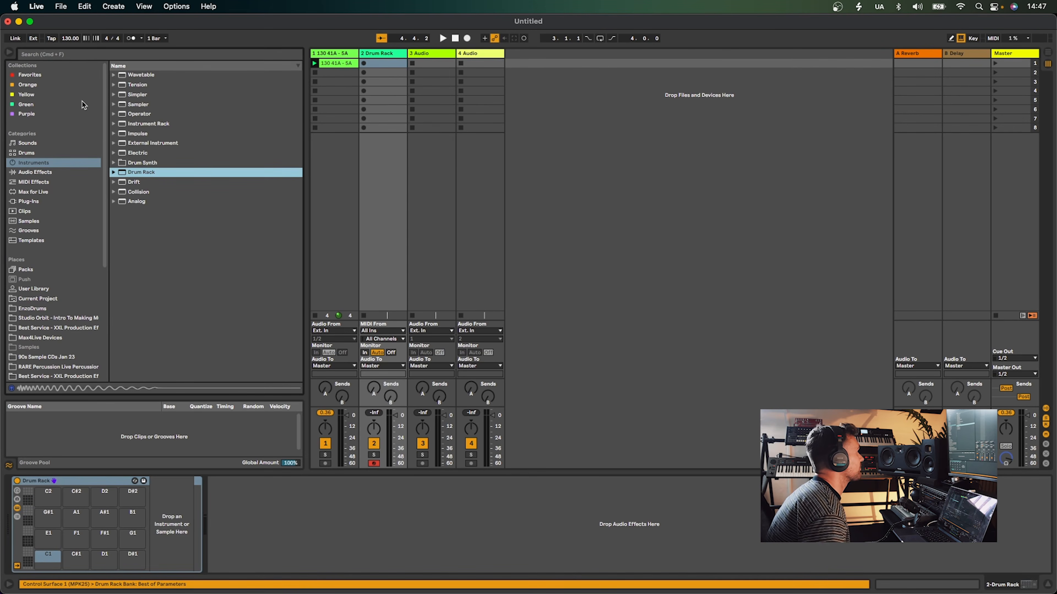
Search the local samples for stussy again and drop SM_CS_Kick_04.wav onto the Drum Rack's A1 pad
click(80, 55)
text(stussy)
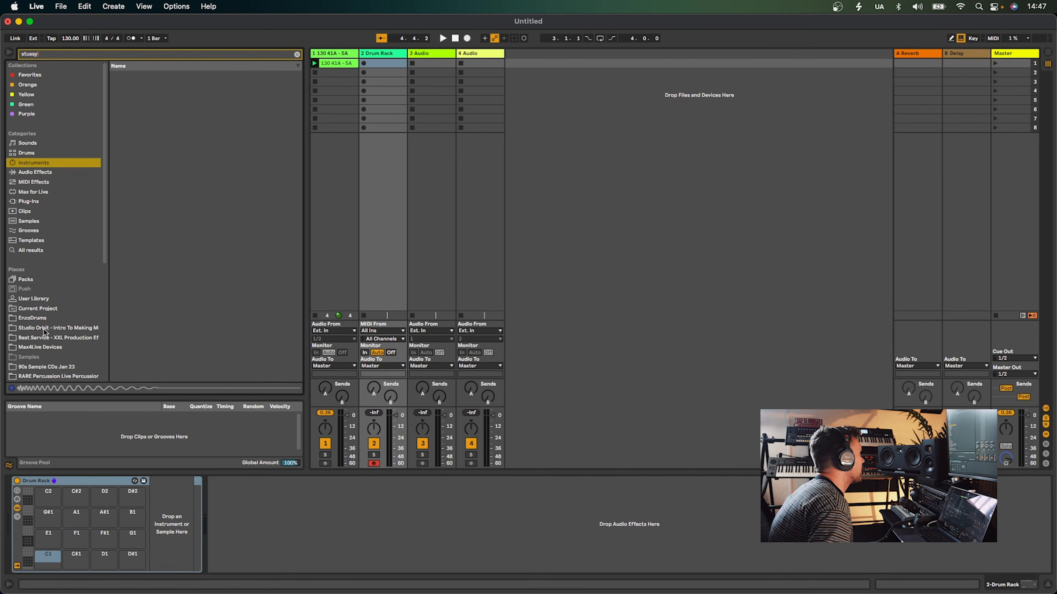
scroll(44, 330, down, 5)
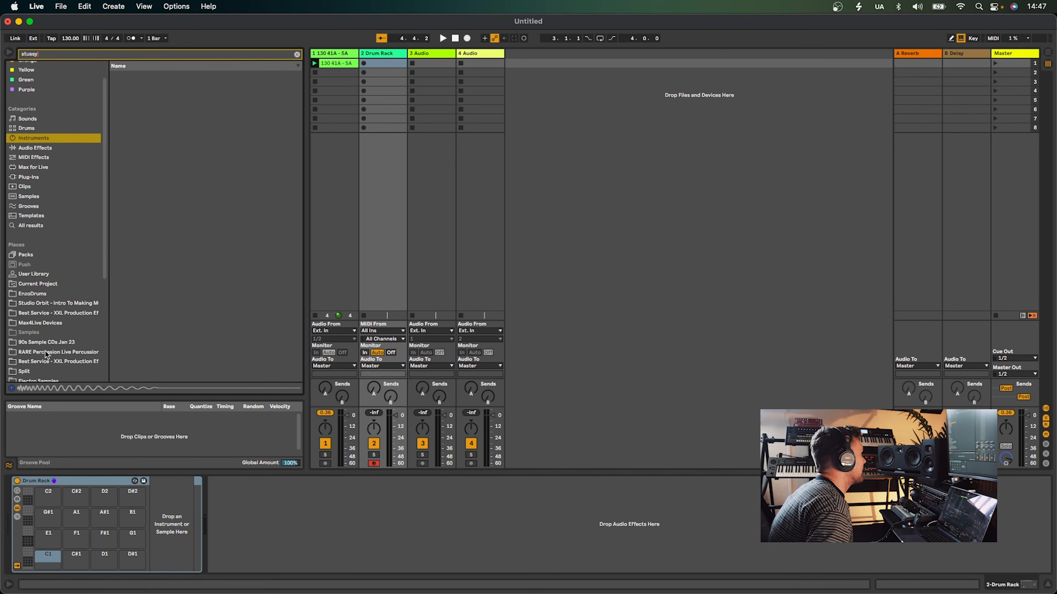
click(42, 360)
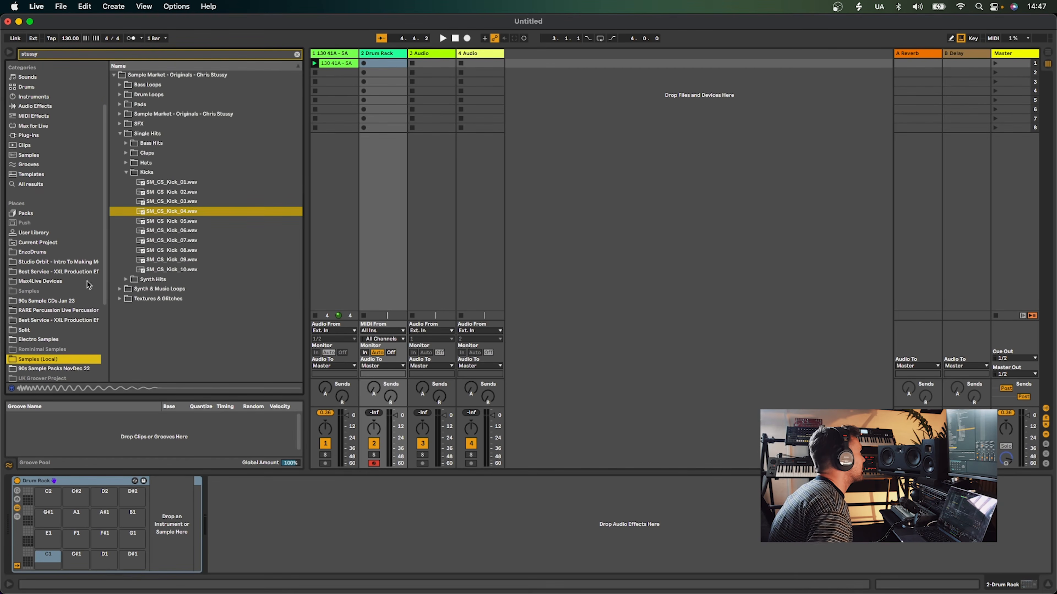
drag(165, 214, 78, 515)
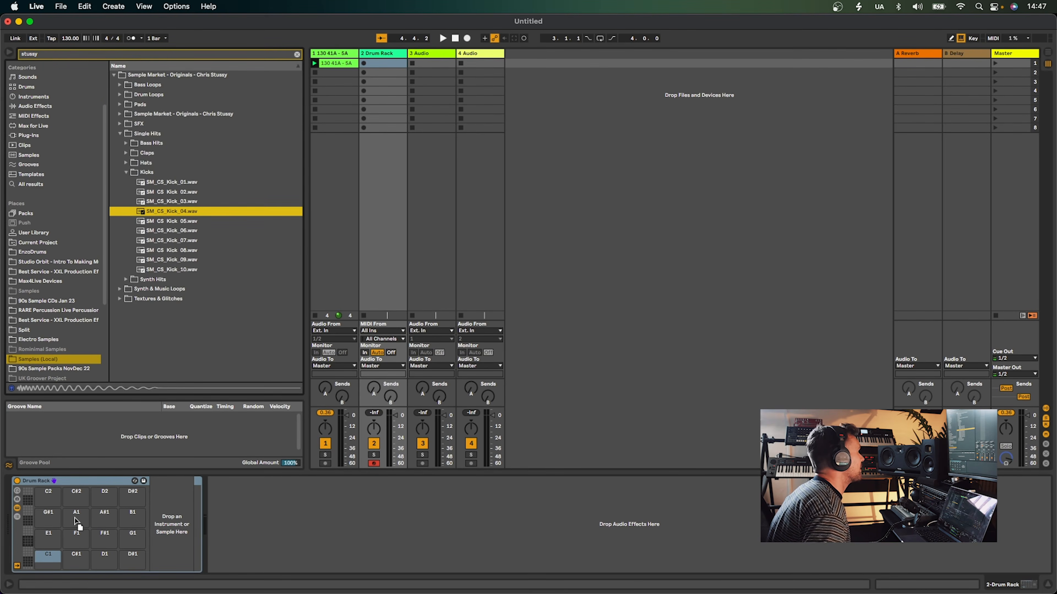
Create a MIDI clip in the Drum Rack track's first slot, draw a kick note on each beat, and launch it playing
click(380, 65)
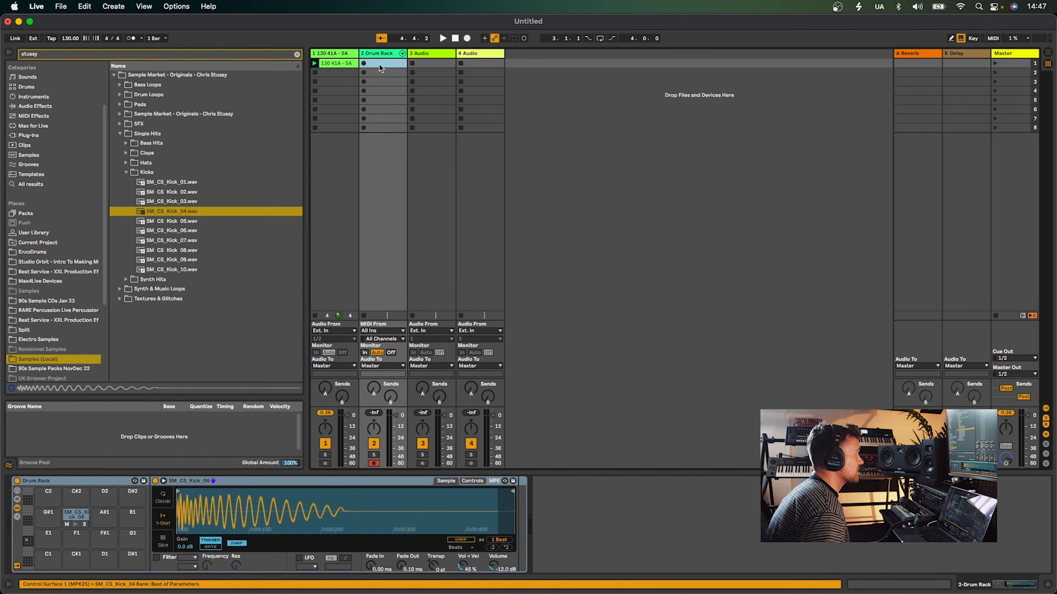
double_click(379, 67)
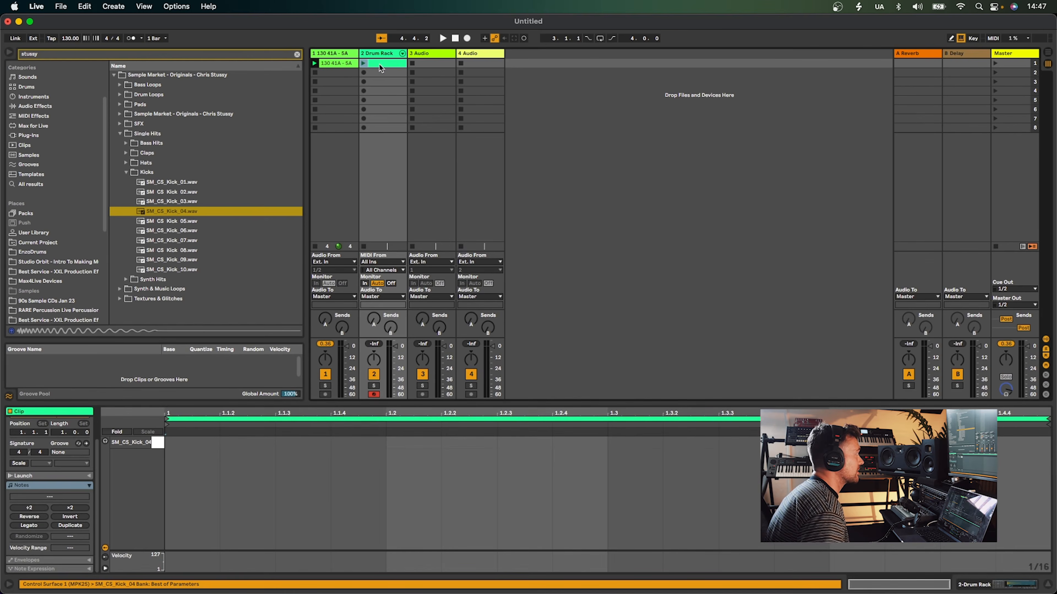
key(b)
click(210, 443)
click(396, 441)
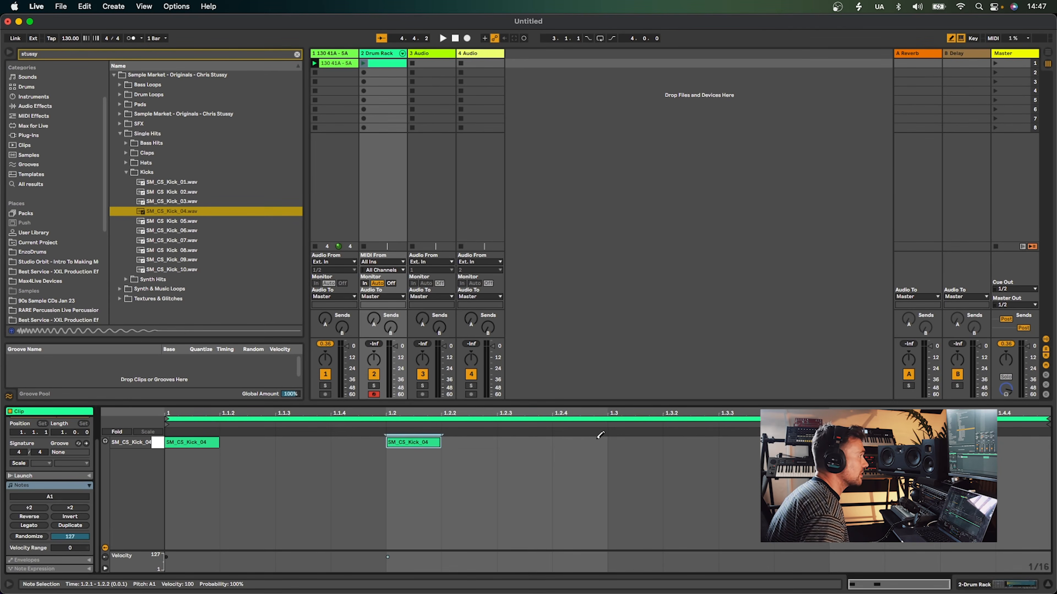
click(624, 442)
click(846, 442)
key(space)
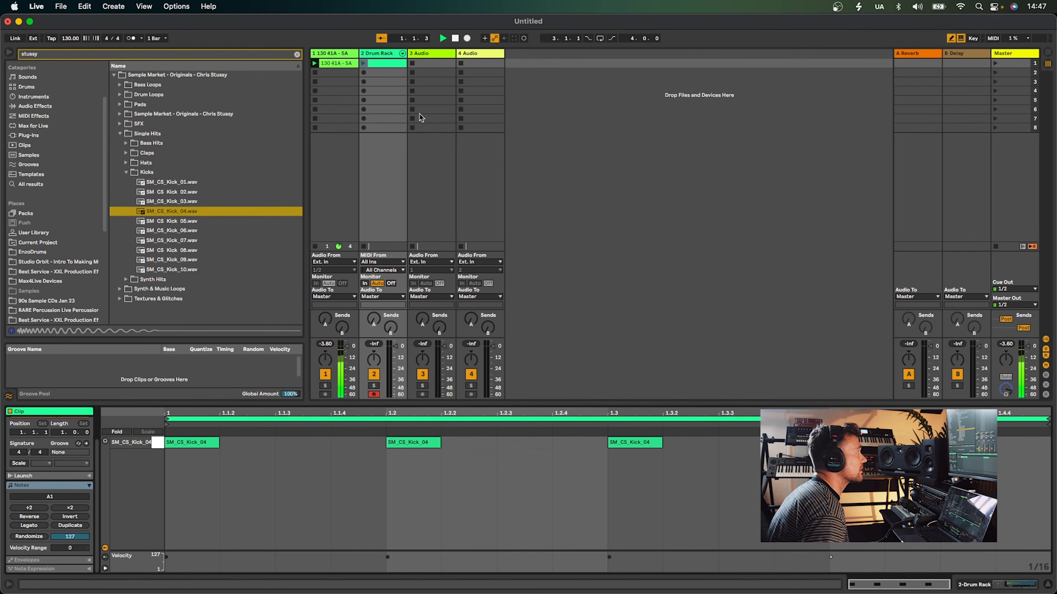
click(364, 64)
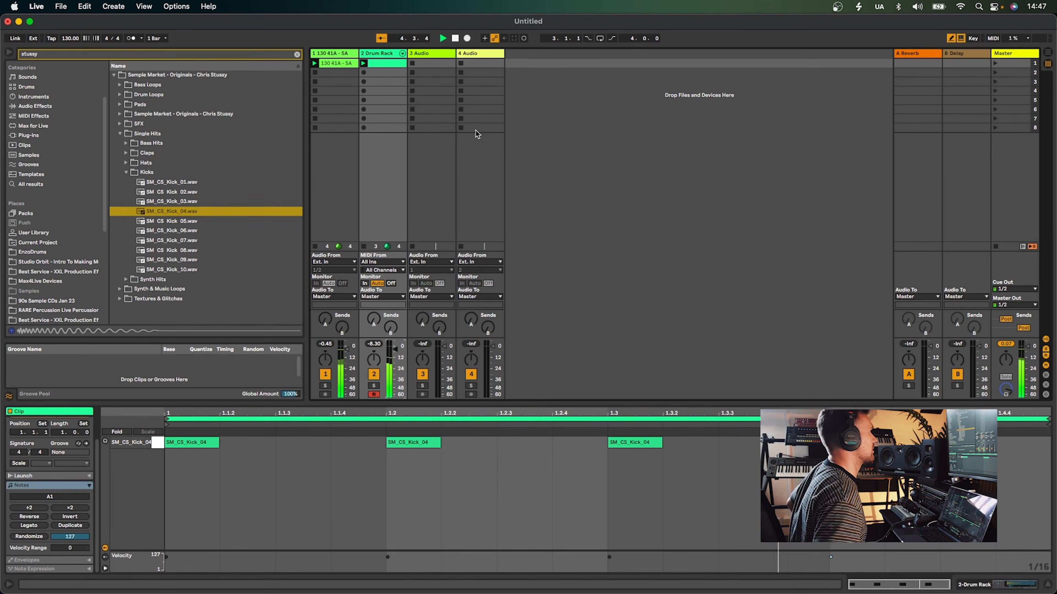
Search the plug-ins for SubBoomBass2 and add the Rob Papen SubBoomBass2 instrument on a new track
click(426, 53)
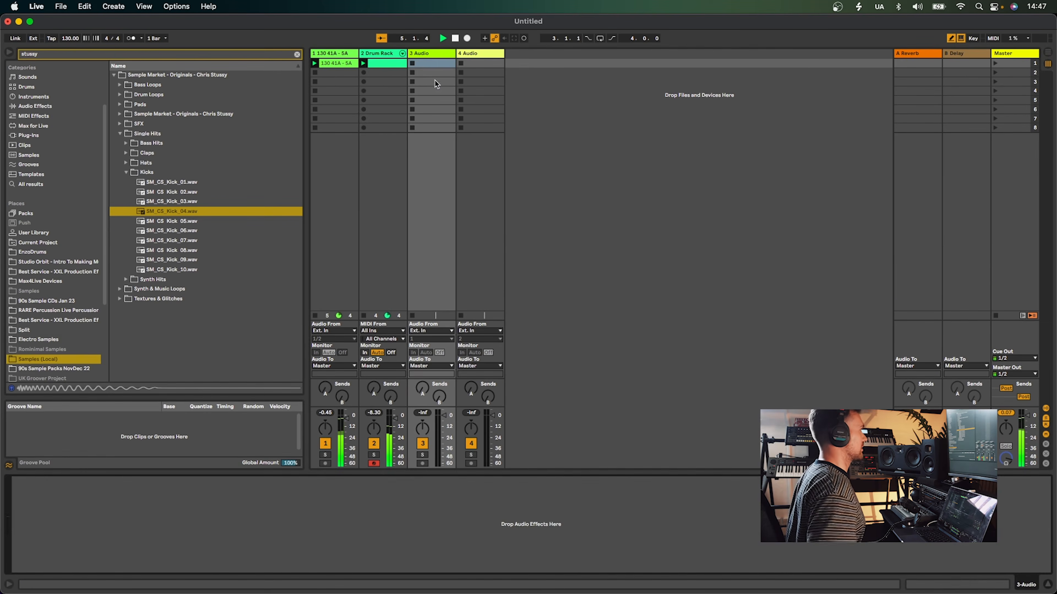
click(297, 54)
click(31, 163)
click(112, 54)
text(subboom)
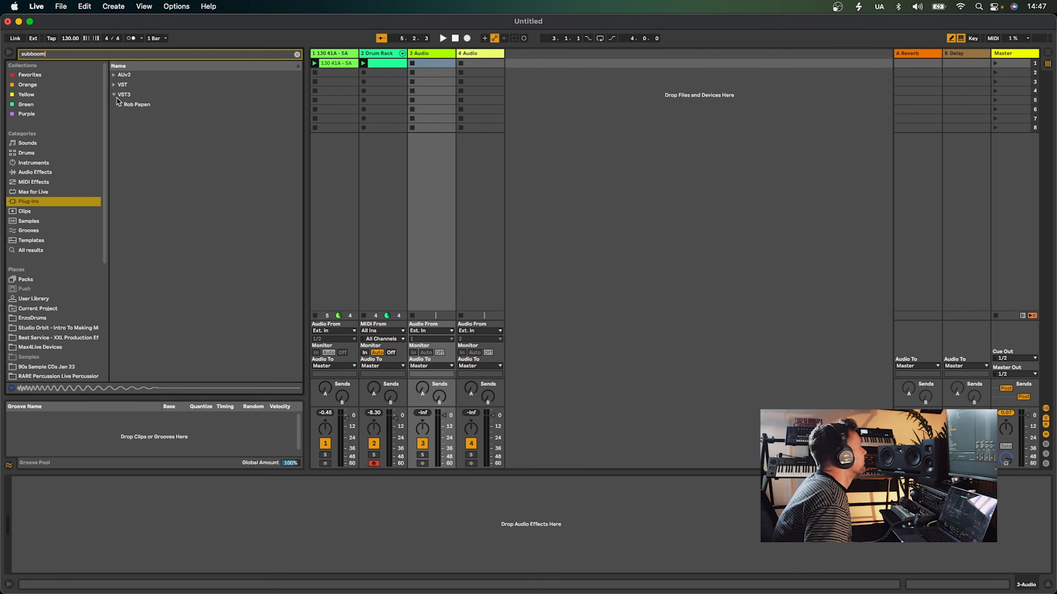
click(119, 104)
drag(146, 114, 536, 103)
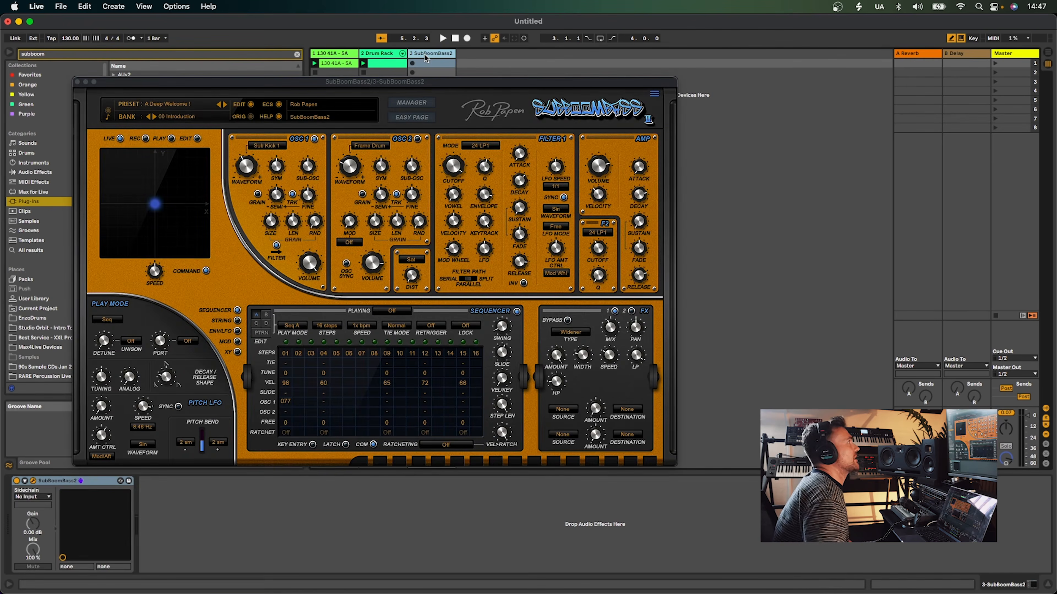
Open the SubBoomBass2 window and switch its preset bank to 03 Bass Presets 02
click(141, 106)
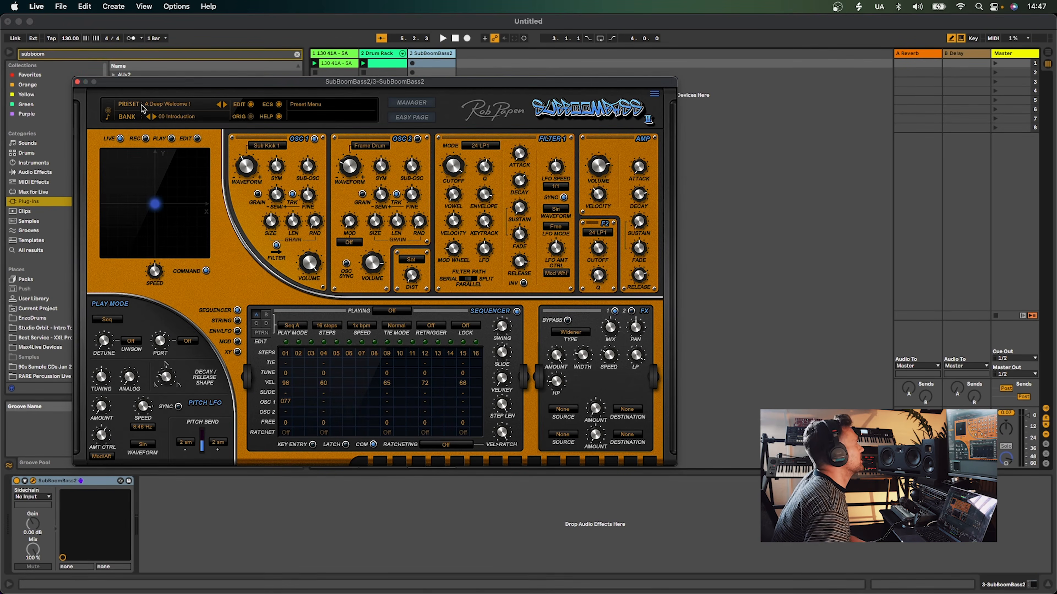
click(171, 117)
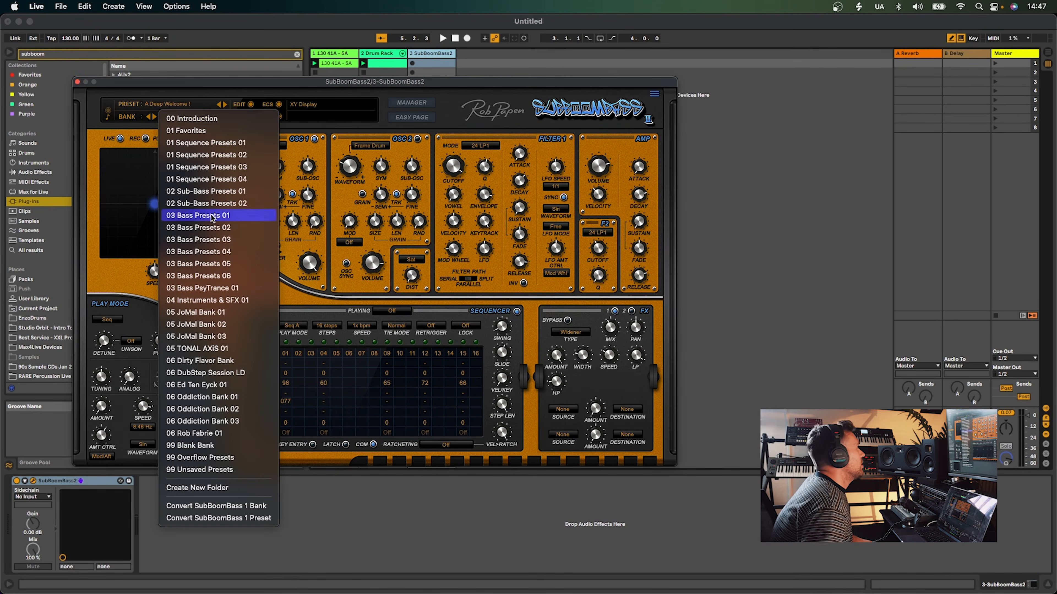
click(212, 218)
click(155, 116)
Audition presets with the computer keyboard, step to the bass- On Topper preset, and close the plug-in window
key(a)
key(z)
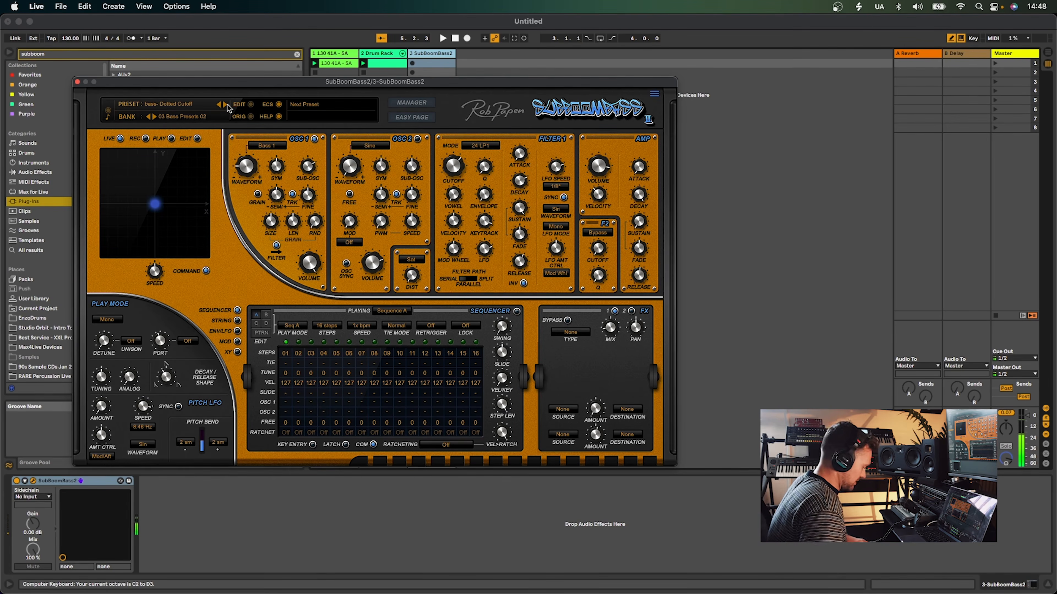
key(a)
click(224, 105)
key(z)
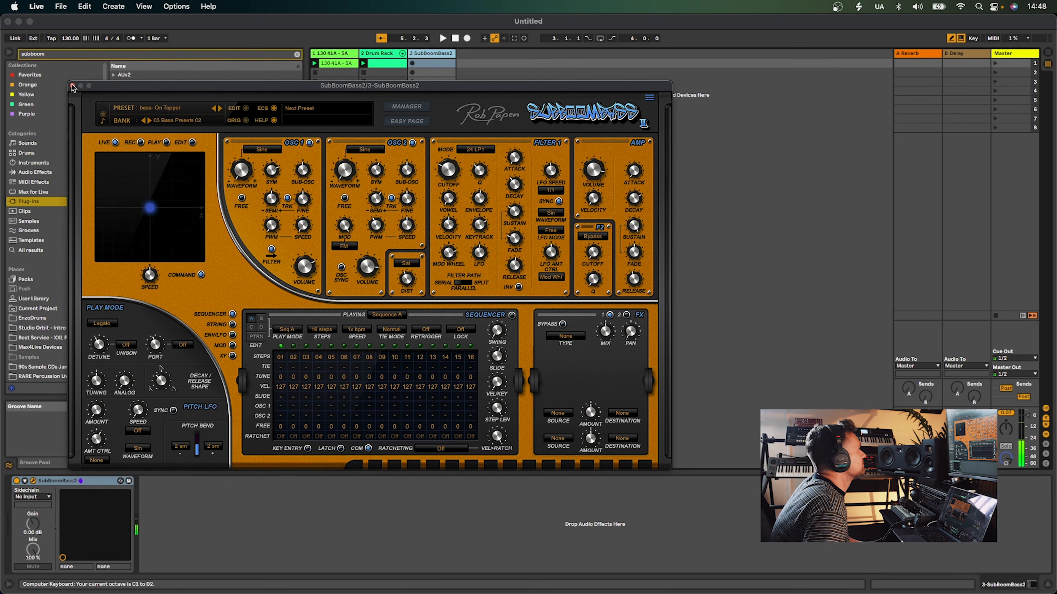
click(77, 82)
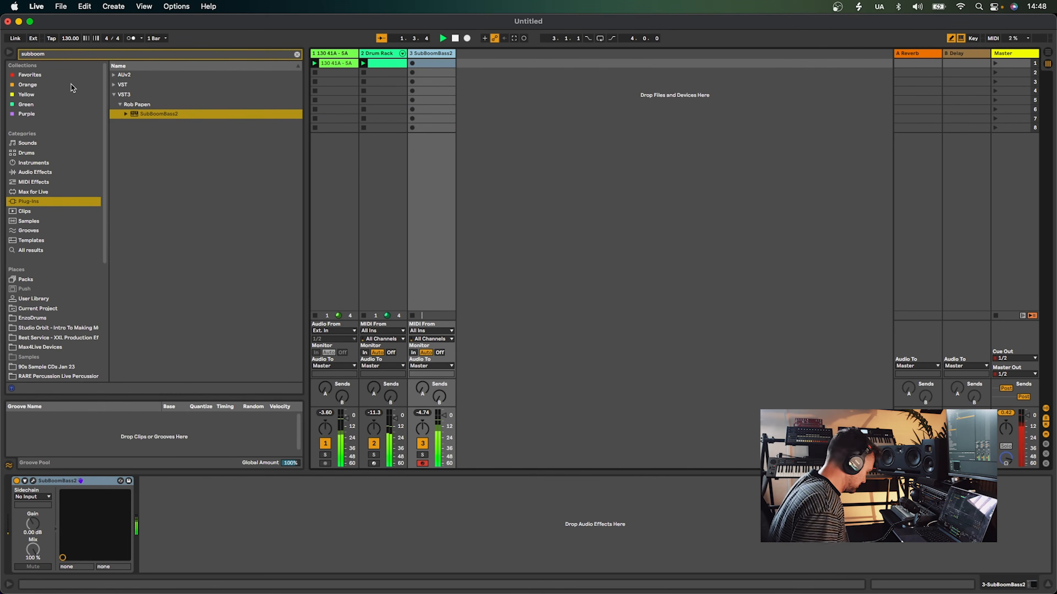
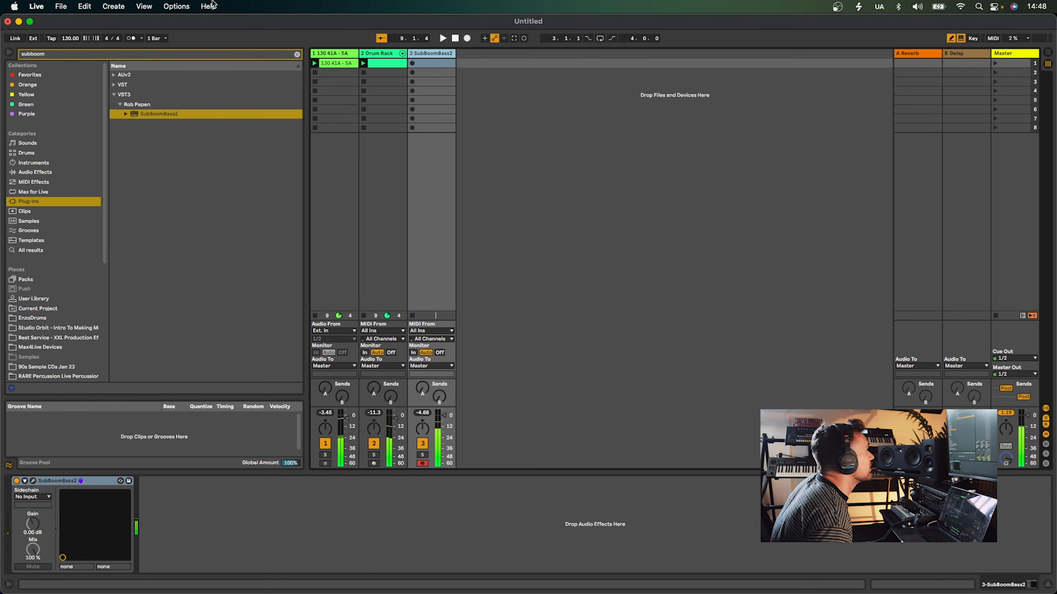
Record a MIDI bass clip into the SubBoomBass2 track's first clip slot while the set plays
click(412, 63)
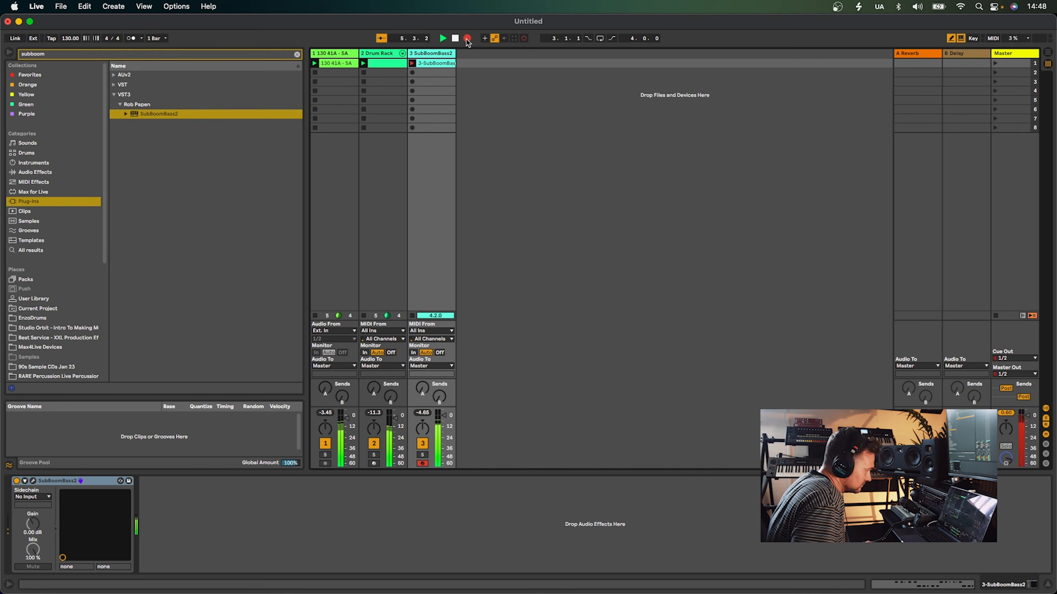
key(space)
click(467, 40)
key(space)
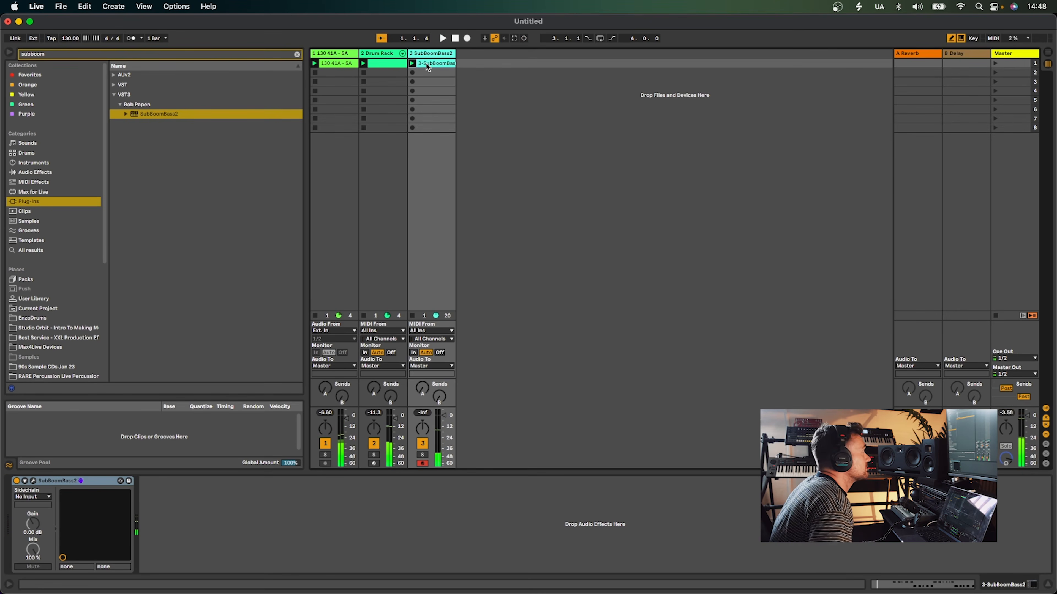
Open the recorded bass clip and move its loop start to bar 2, then select all its notes
double_click(427, 64)
drag(400, 404, 298, 304)
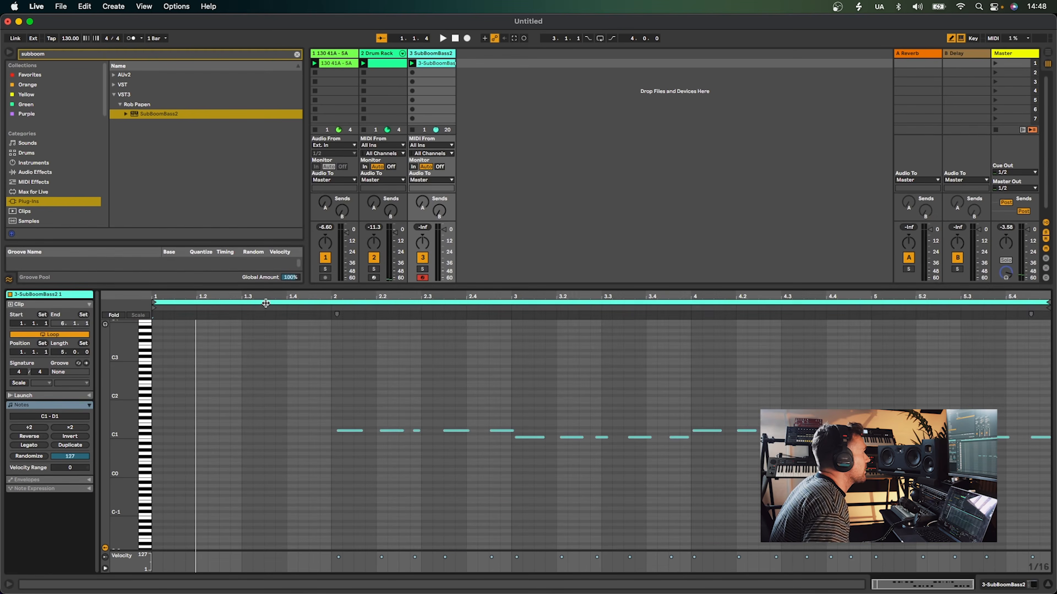
drag(156, 303, 332, 302)
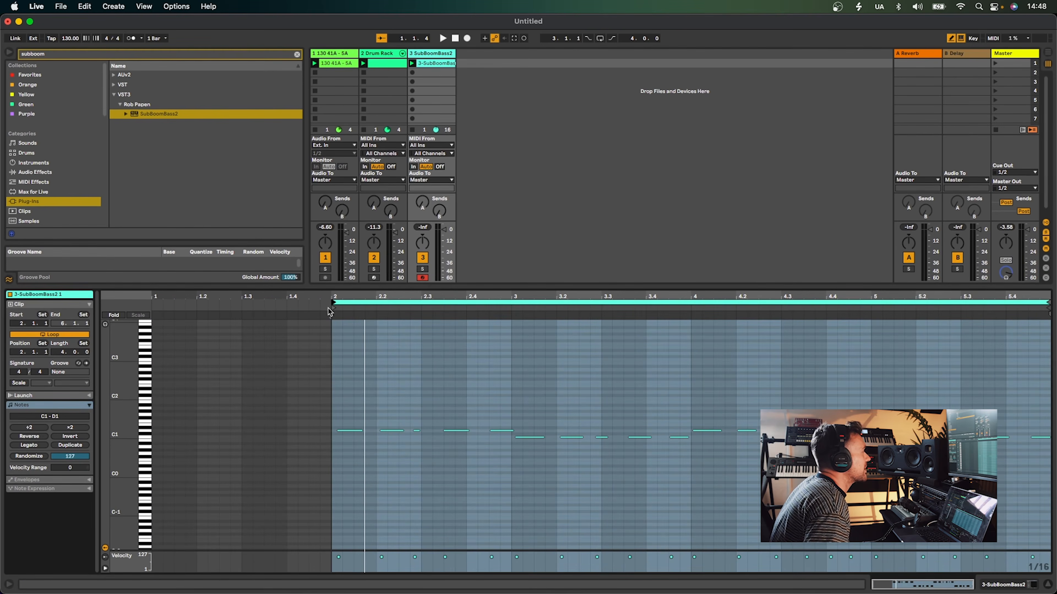
click(366, 392)
click(374, 392)
key(cmd+a)
key(space)
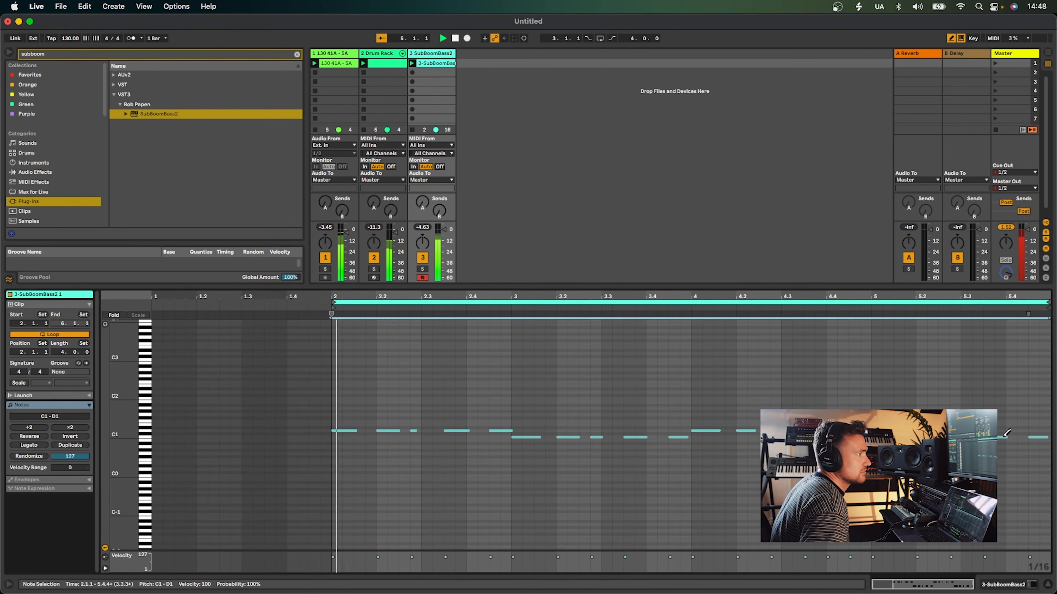
key(b)
click(983, 447)
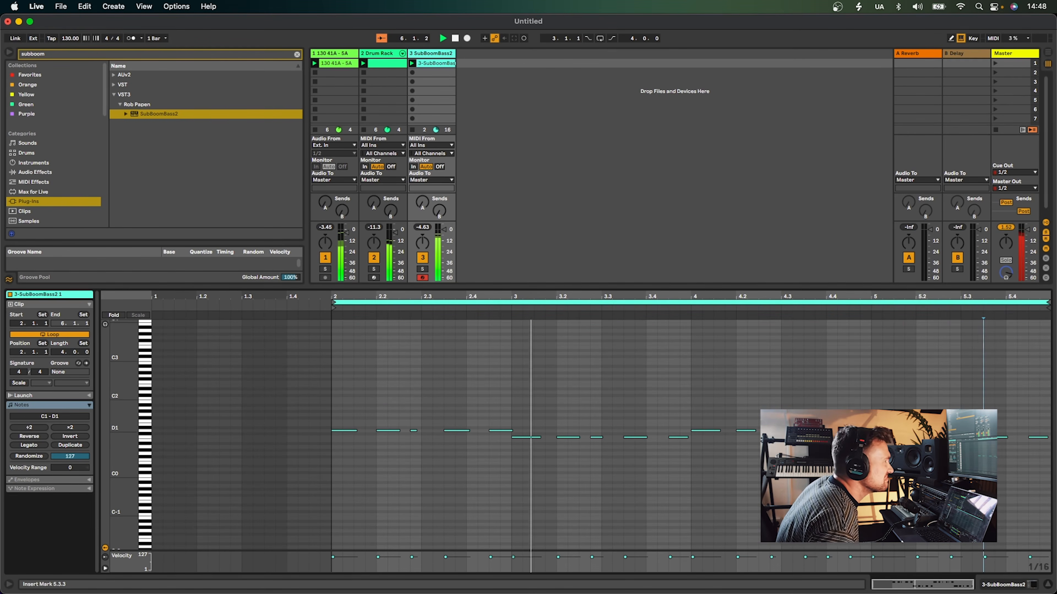
Set the SubBoomBass2 track volume to -5.0 dB and return to its device view
drag(444, 230, 443, 238)
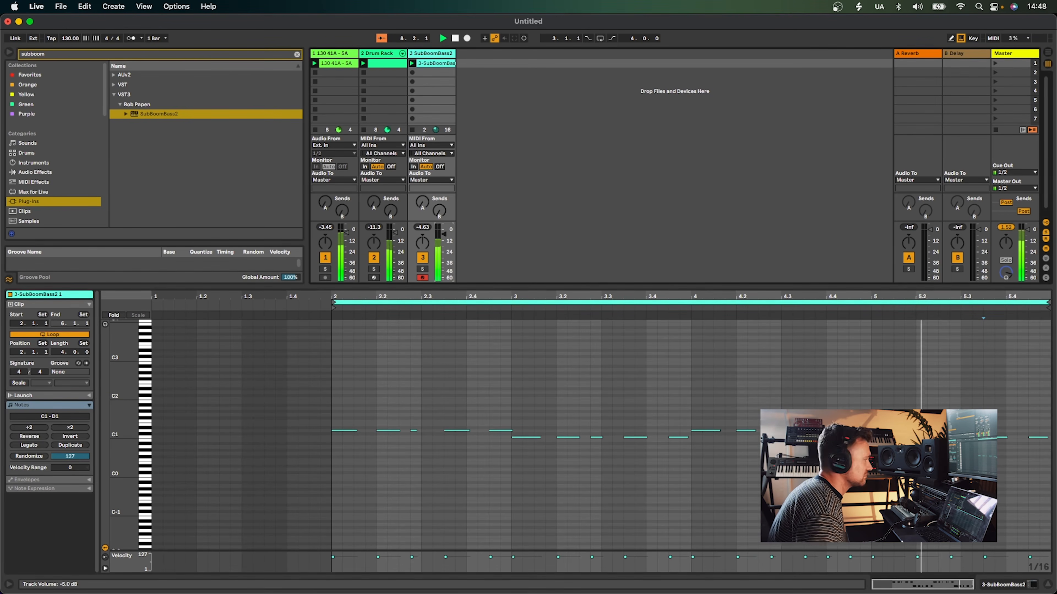
click(427, 55)
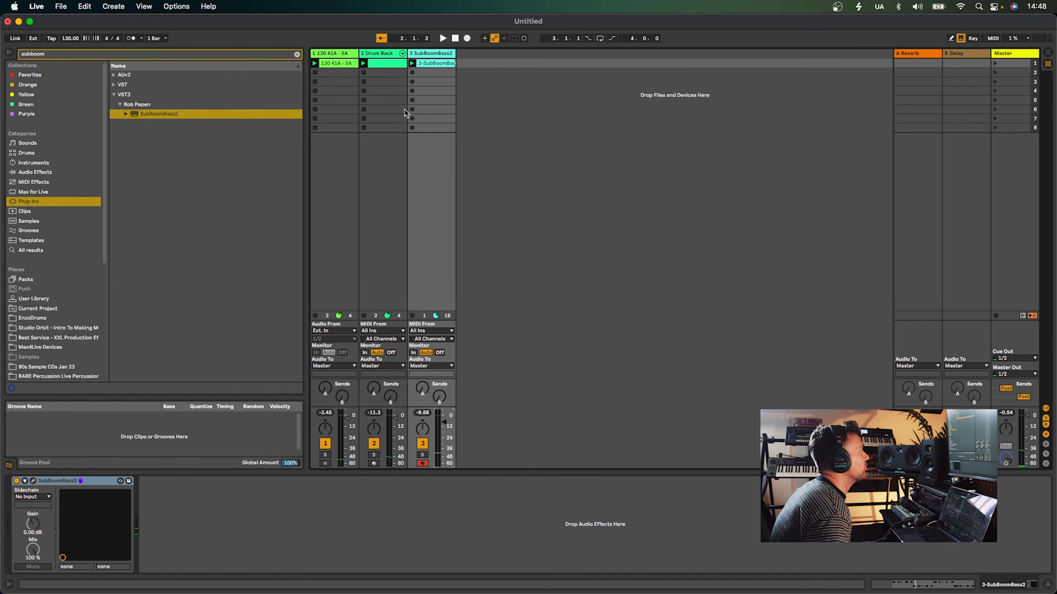
click(434, 54)
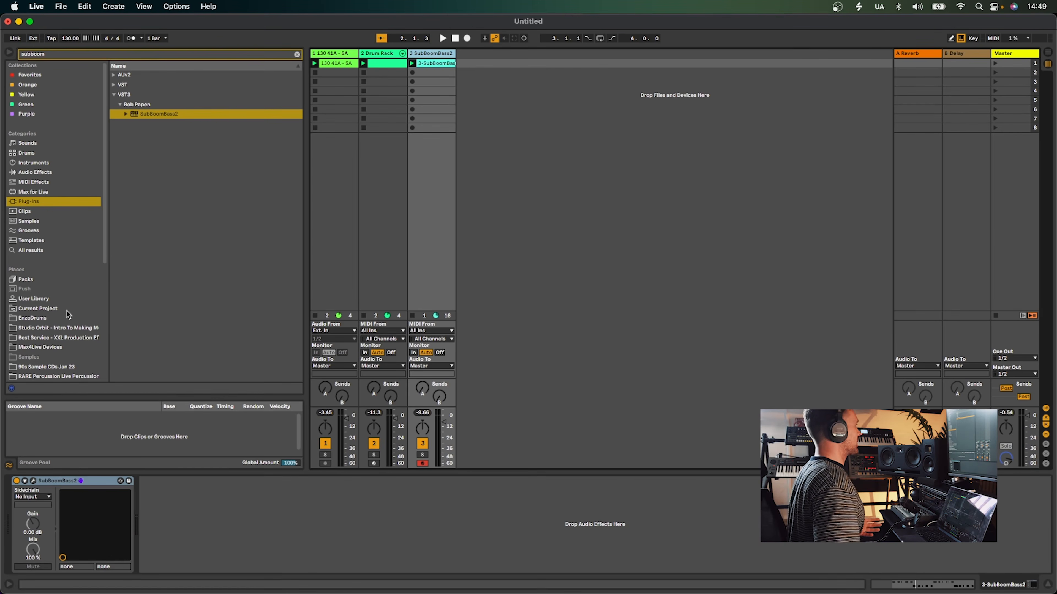
Search the Samples (Local) location for grooves
scroll(66, 312, down, 3)
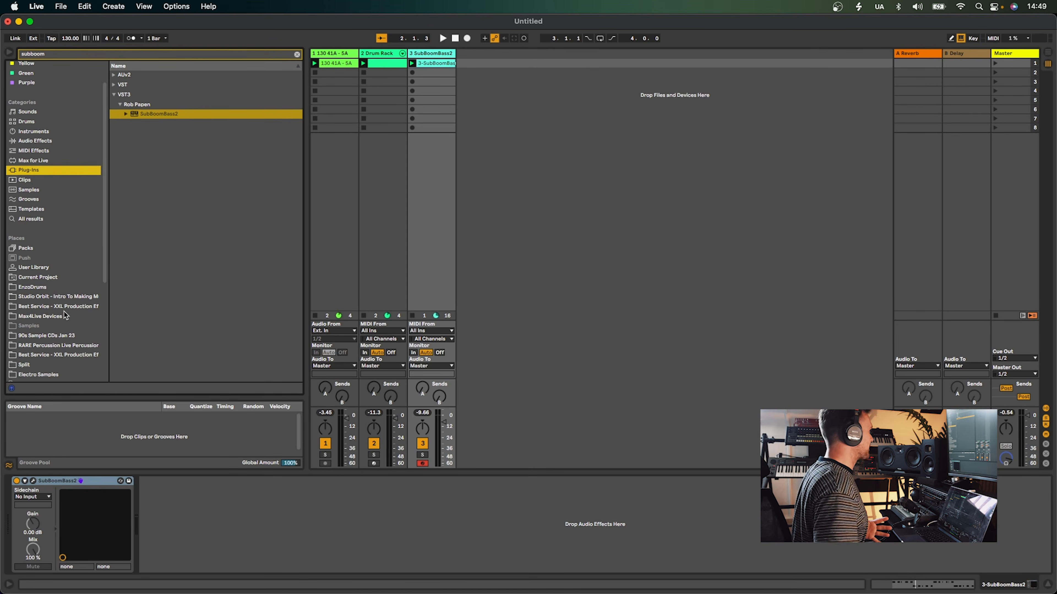
scroll(65, 316, down, 5)
click(48, 340)
click(126, 55)
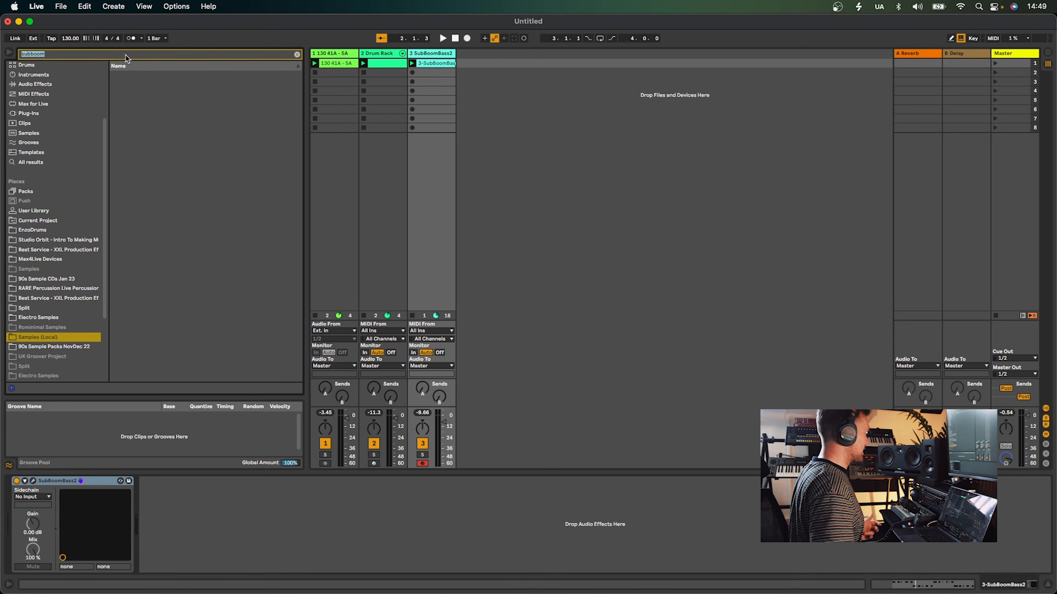
text(goorv)
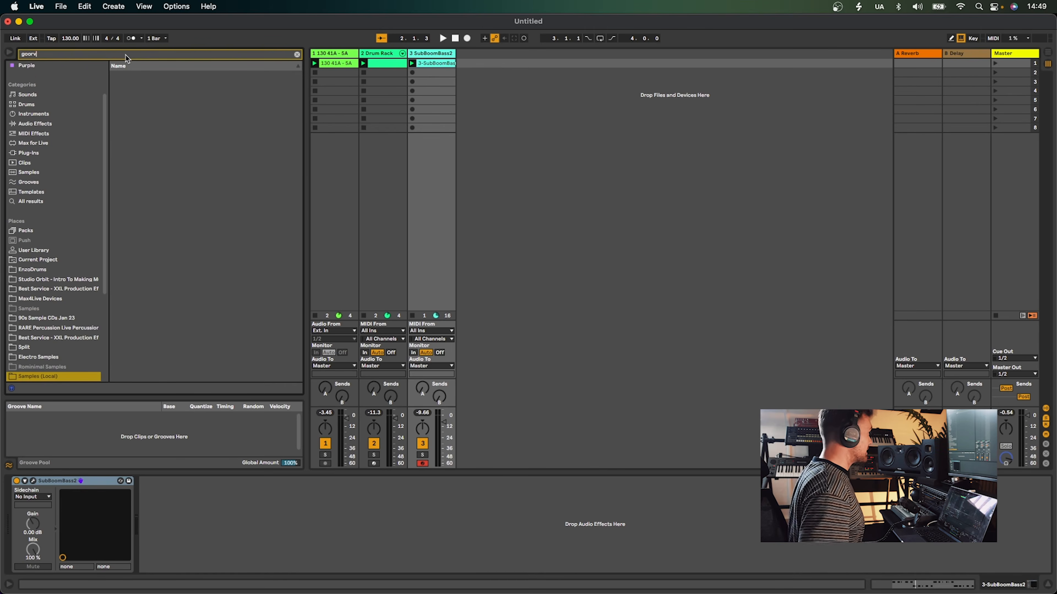
key(BackSpace)
text(ve)
key(BackSpace)
key(BackSpace)
key(BackSpace)
key(BackSpace)
text(roo)
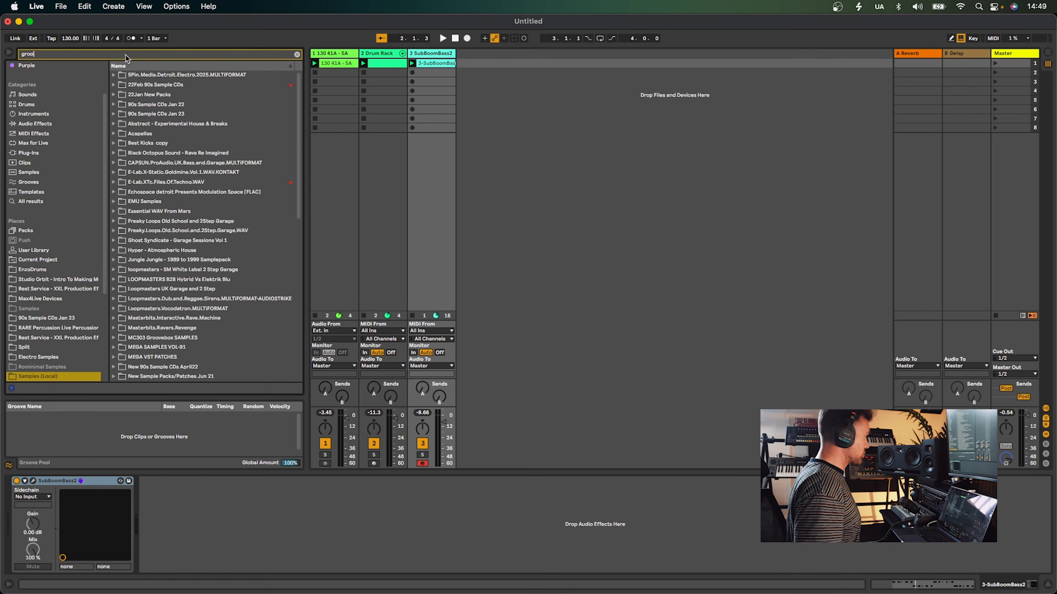
text(ves)
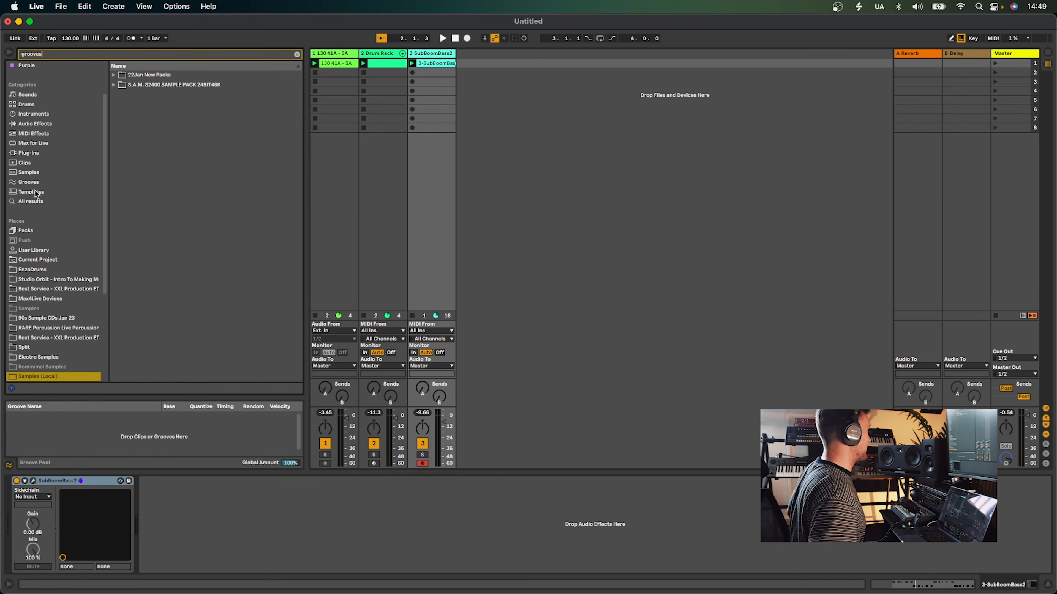
Open Best Service - Dance Mega Add On Grooves in 90s Sample Packs NovDec 22 and drop AO 123 13B.wav onto a new audio track
click(44, 318)
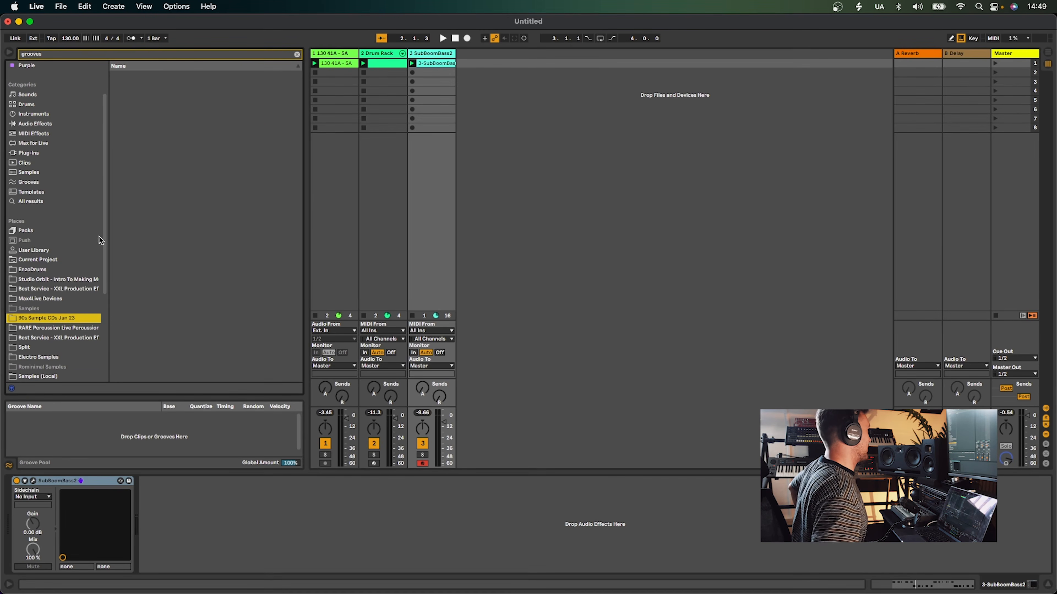
scroll(46, 321, down, 3)
click(49, 329)
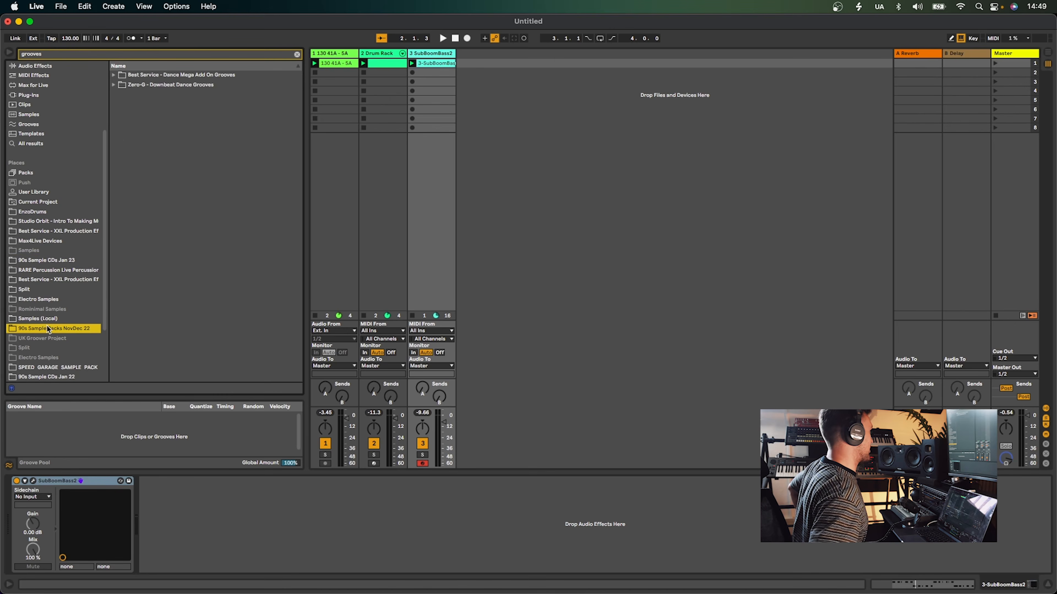
click(113, 75)
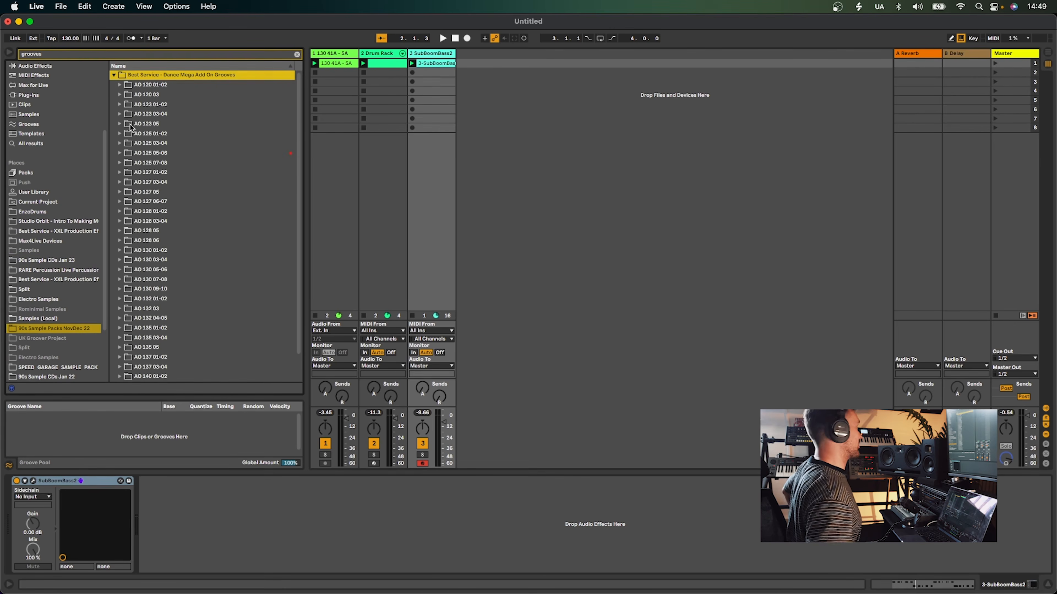
click(120, 113)
click(175, 144)
click(177, 173)
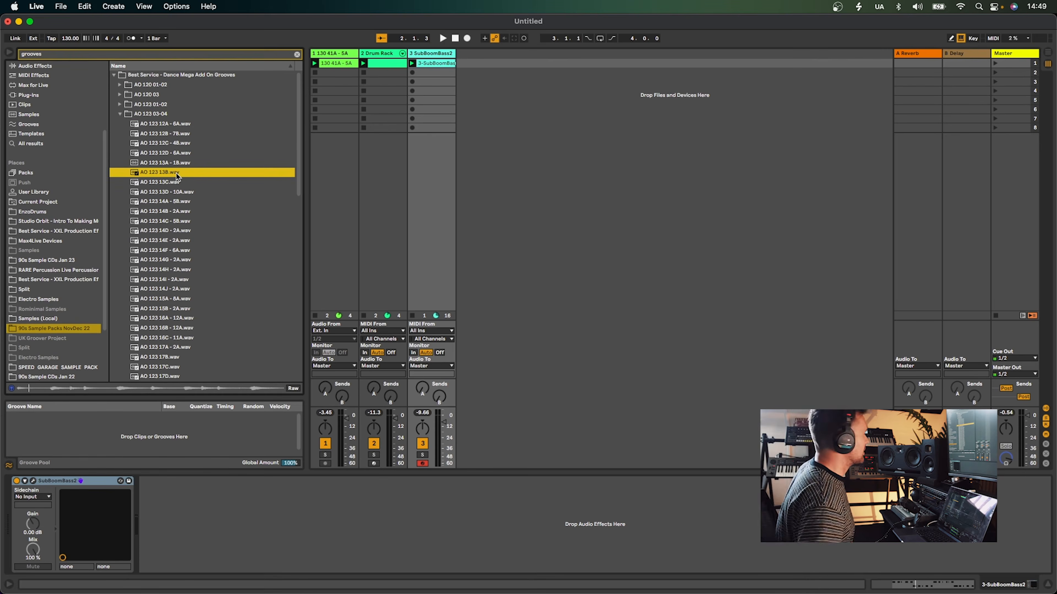
drag(164, 178, 472, 66)
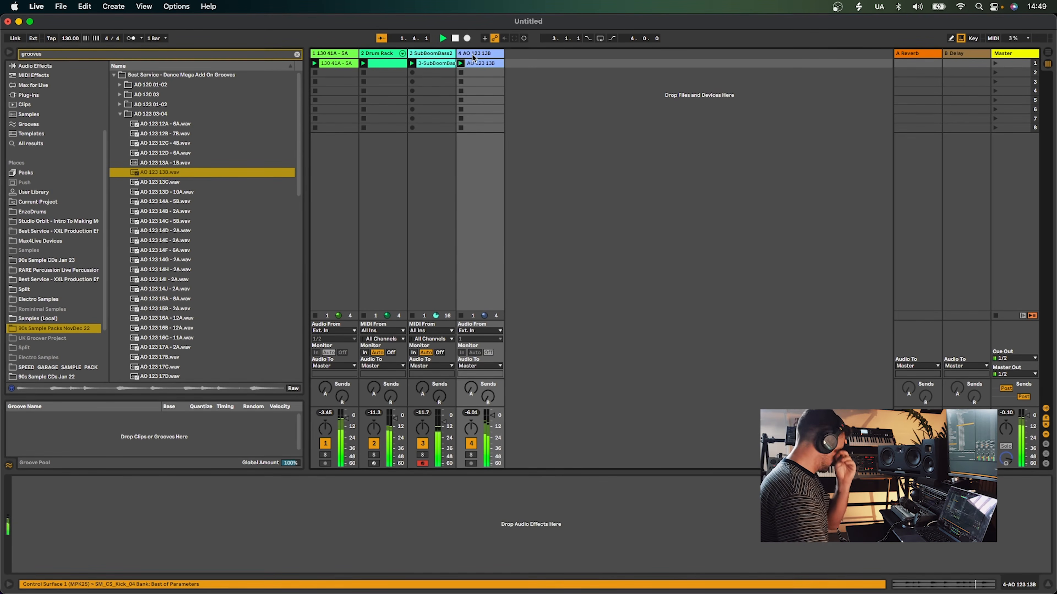
Clear the browser search and add the MF-108S ClusterFlux plug-in to the AO 123 13B loop track
drag(492, 416, 493, 423)
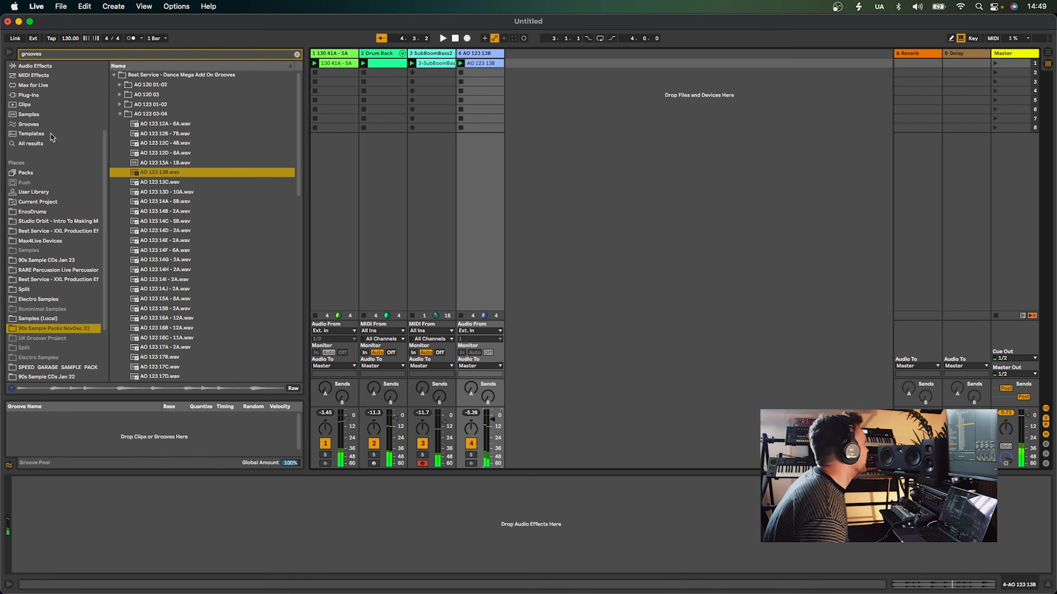
click(42, 144)
click(296, 54)
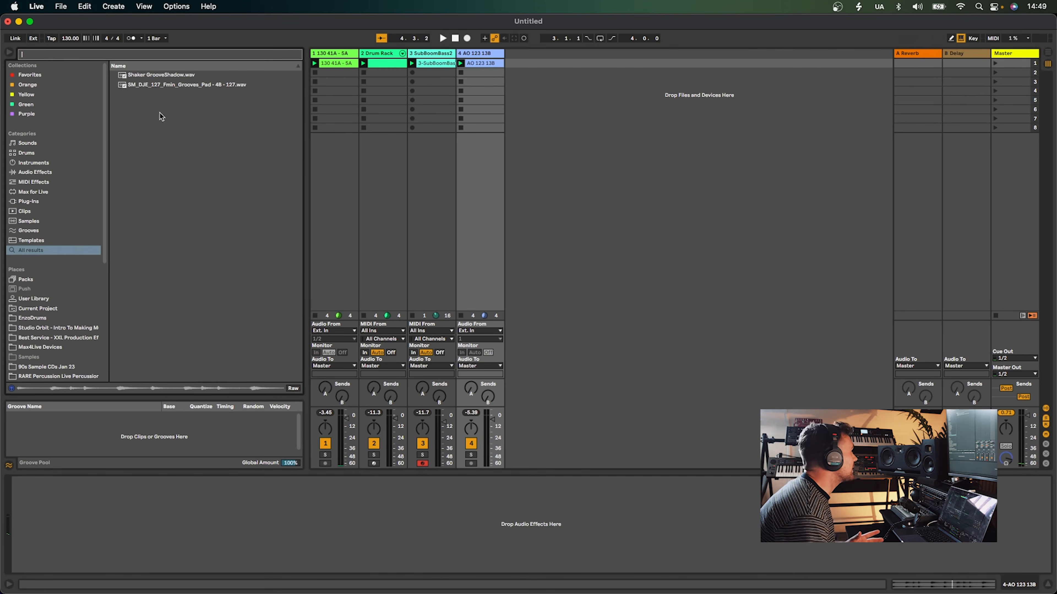
click(29, 201)
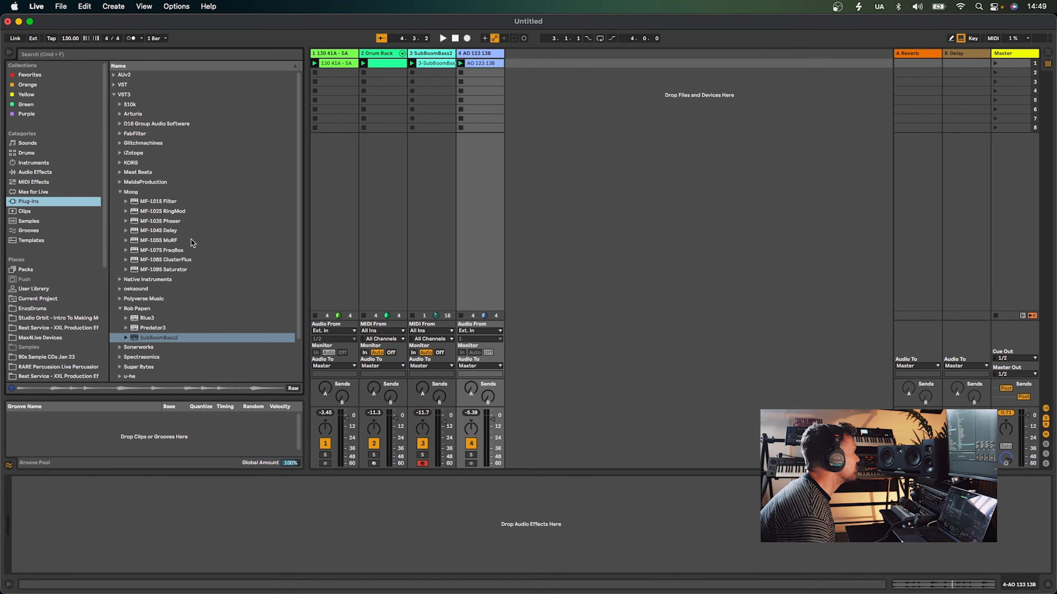
drag(167, 259, 376, 176)
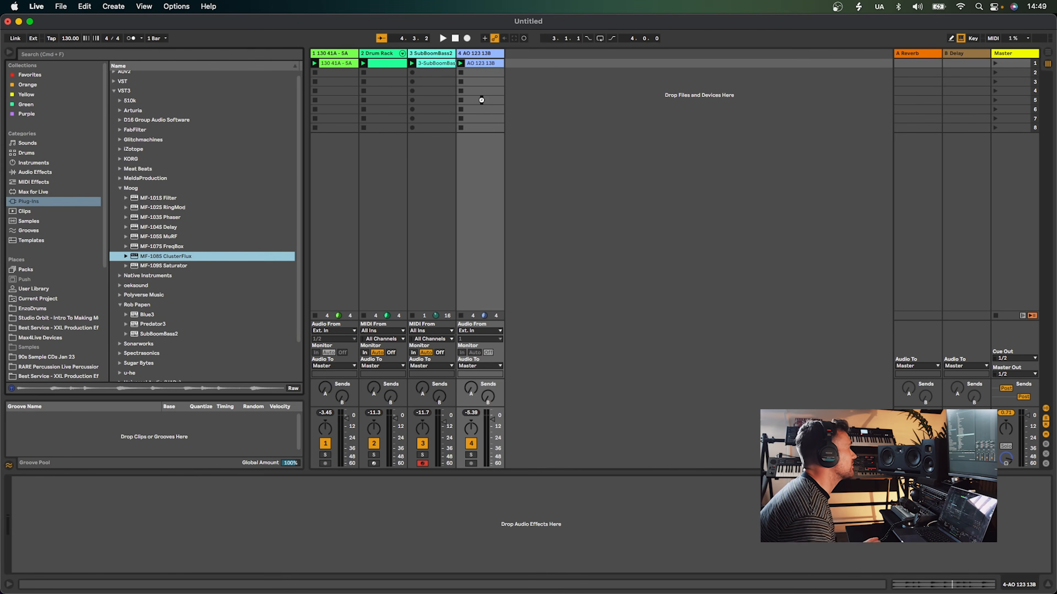
drag(482, 105, 481, 107)
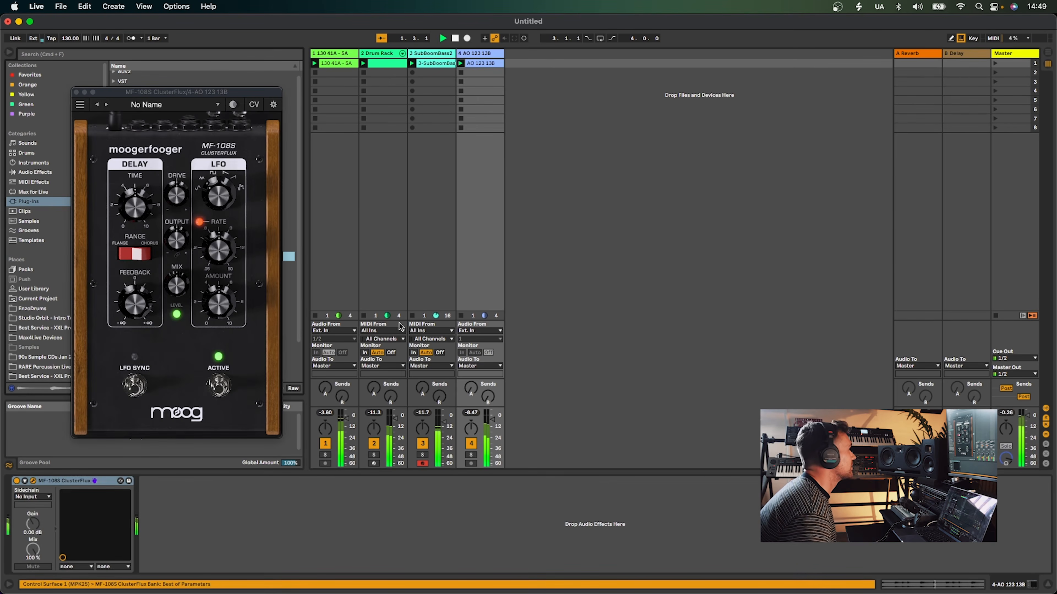
Solo the loop track and step through ClusterFlux presets to Classic Flanging
click(471, 454)
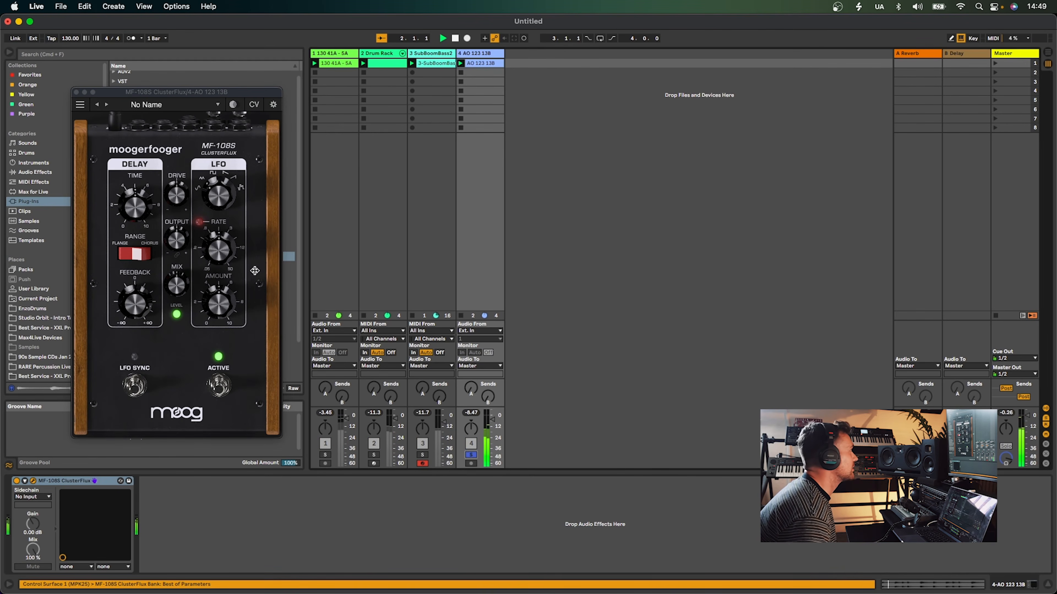
click(106, 105)
click(106, 104)
click(106, 105)
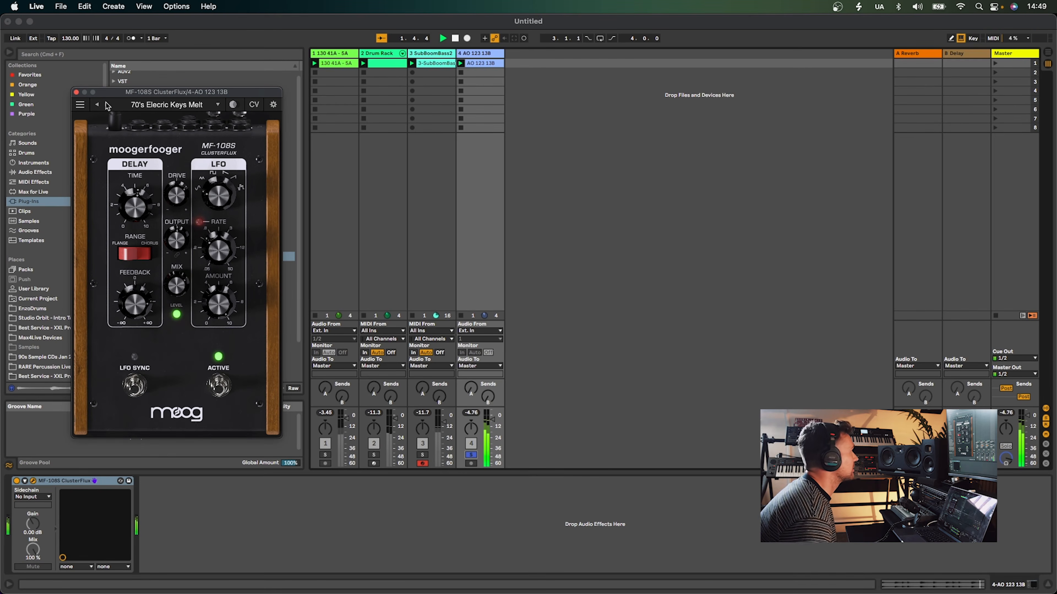
click(106, 104)
click(106, 104)
click(106, 104)
click(106, 104)
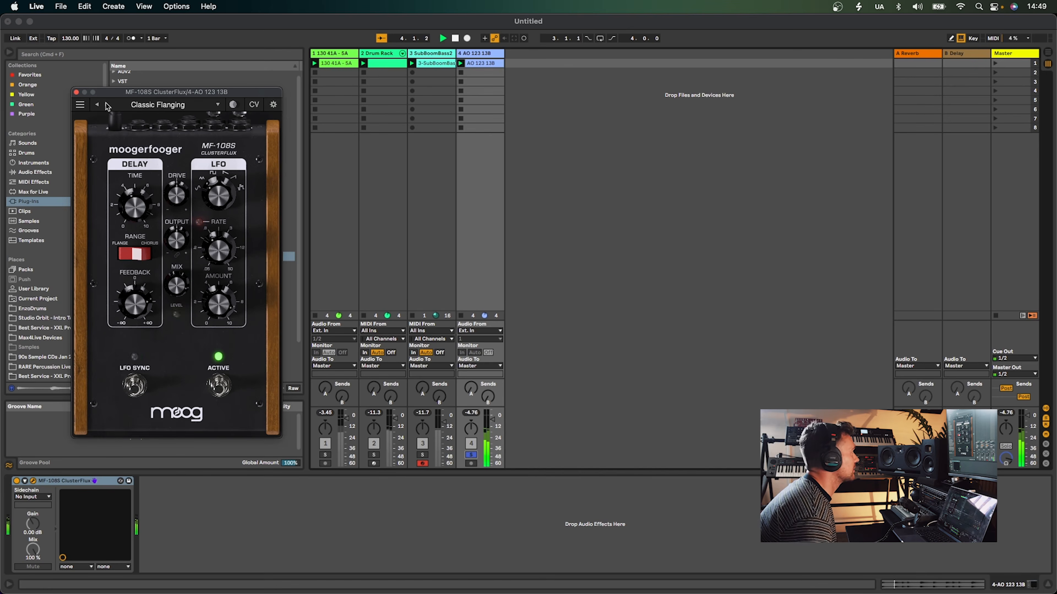
Keep stepping through ClusterFlux presets to Moog Opus Chorus
click(107, 104)
click(106, 105)
click(106, 104)
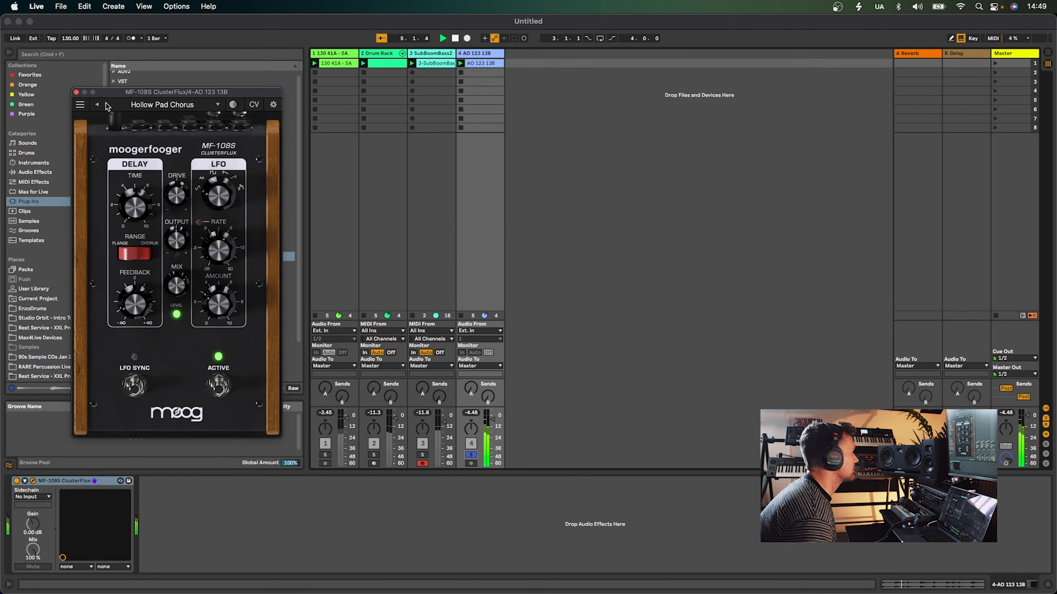
click(106, 104)
click(106, 105)
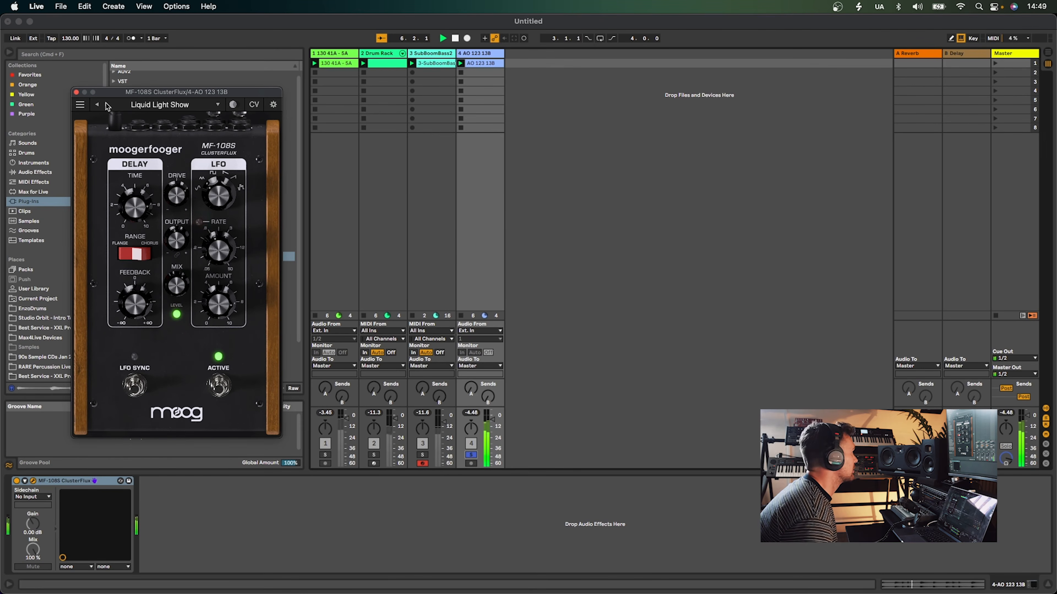
click(107, 104)
click(106, 104)
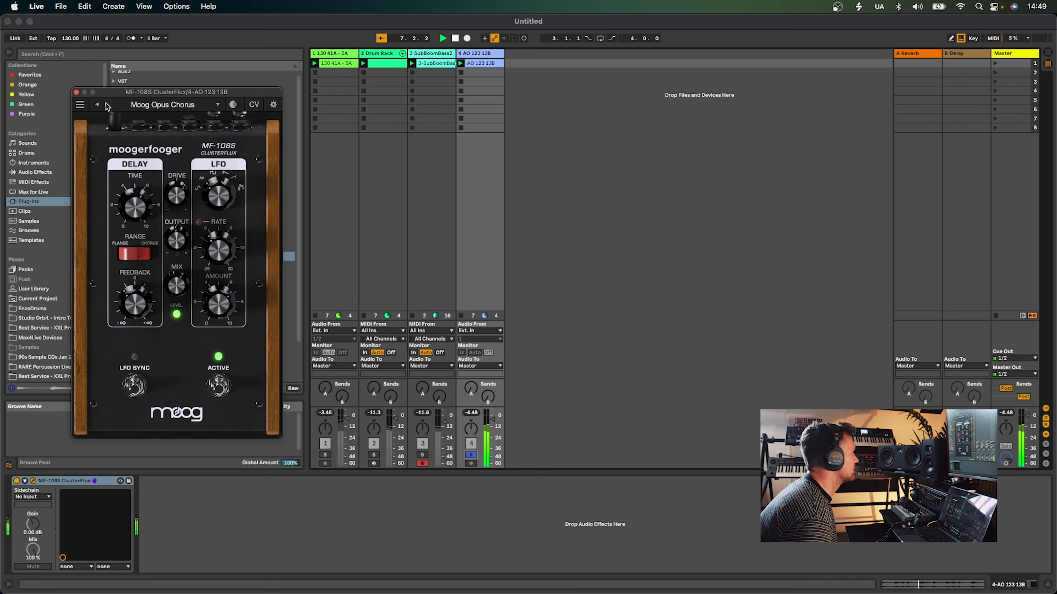
Unsolo the loop track and toggle the ClusterFlux device on/off switch
click(472, 456)
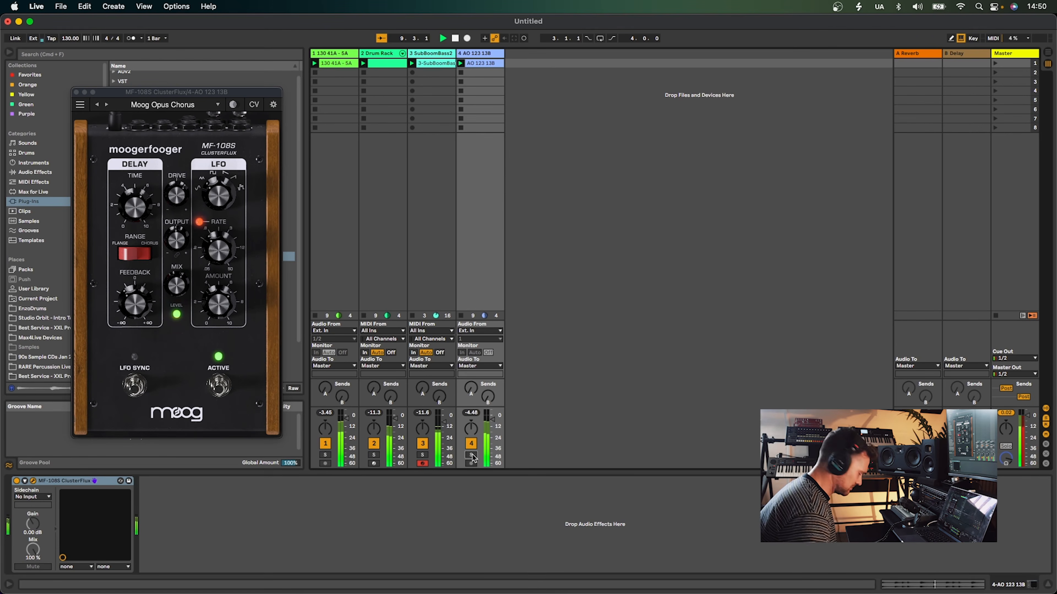
click(16, 481)
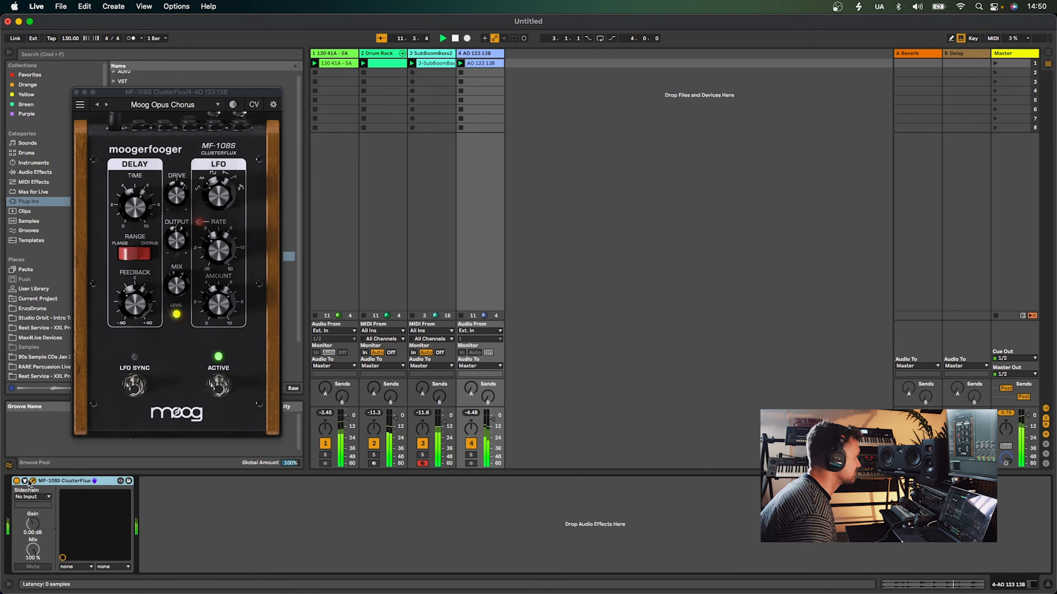
Restart playback and step the ClusterFlux preset to New Wave Purple
key(space)
click(105, 104)
click(107, 104)
key(space)
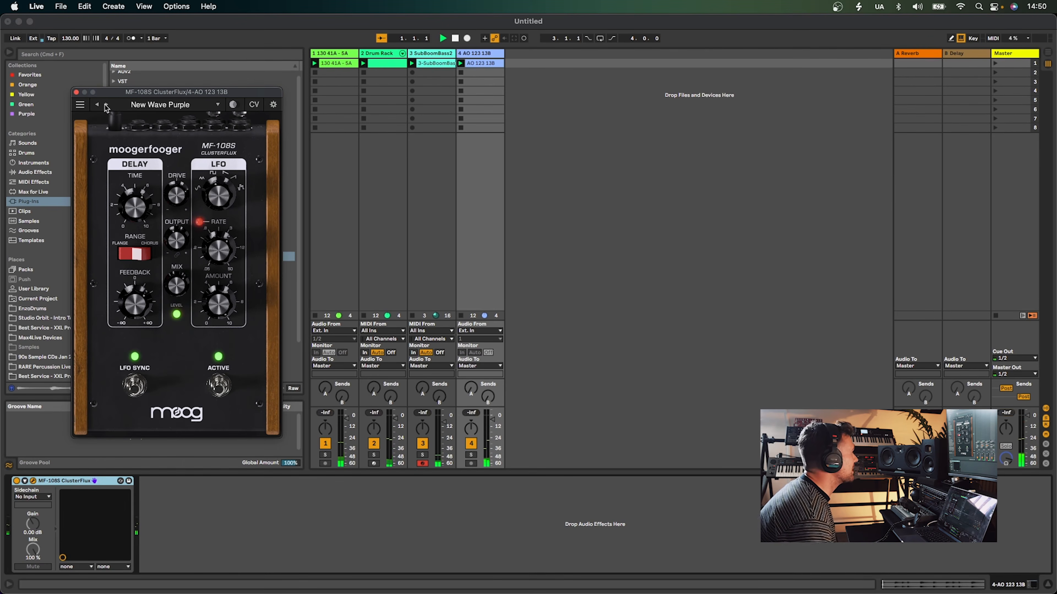
Solo the loop track again and step the ClusterFlux preset to Pedal Flange
click(473, 456)
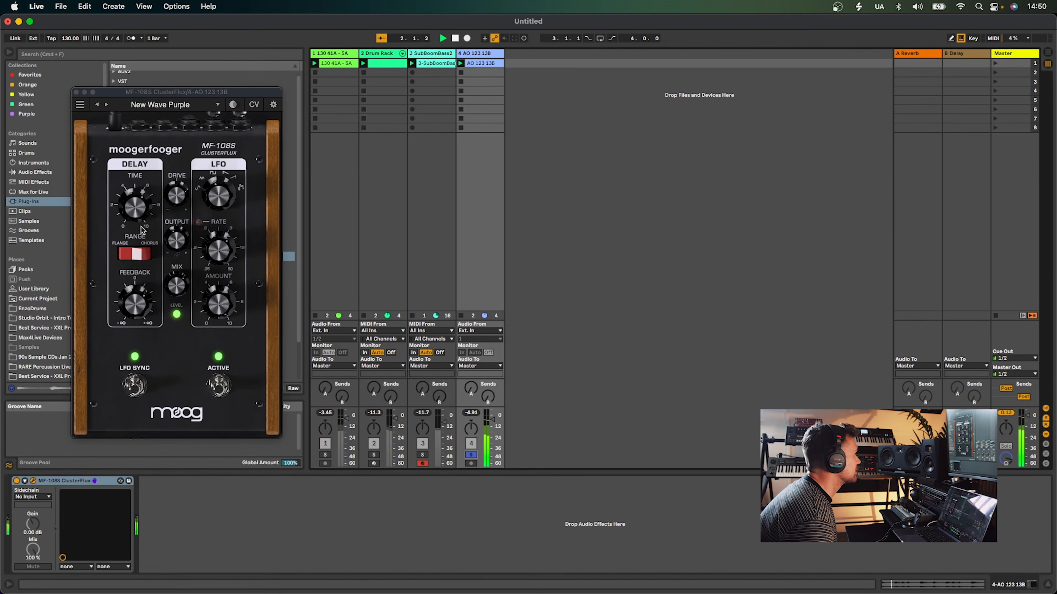
click(106, 105)
click(106, 105)
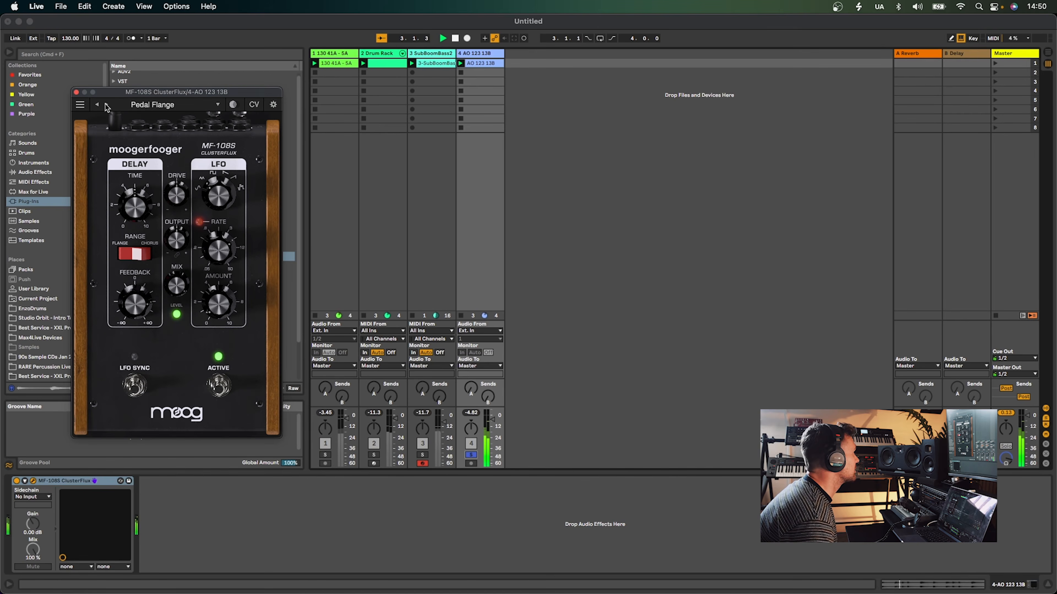
Step the ClusterFlux preset forward to Polymoog Chorus and back to Pedal Flange
click(106, 105)
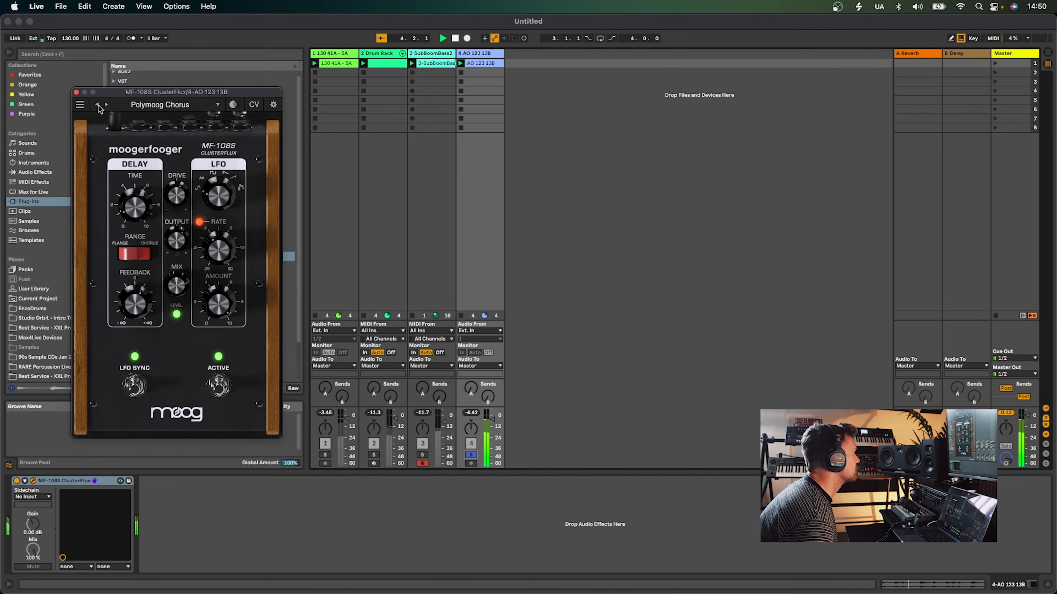
click(97, 105)
drag(491, 420, 491, 422)
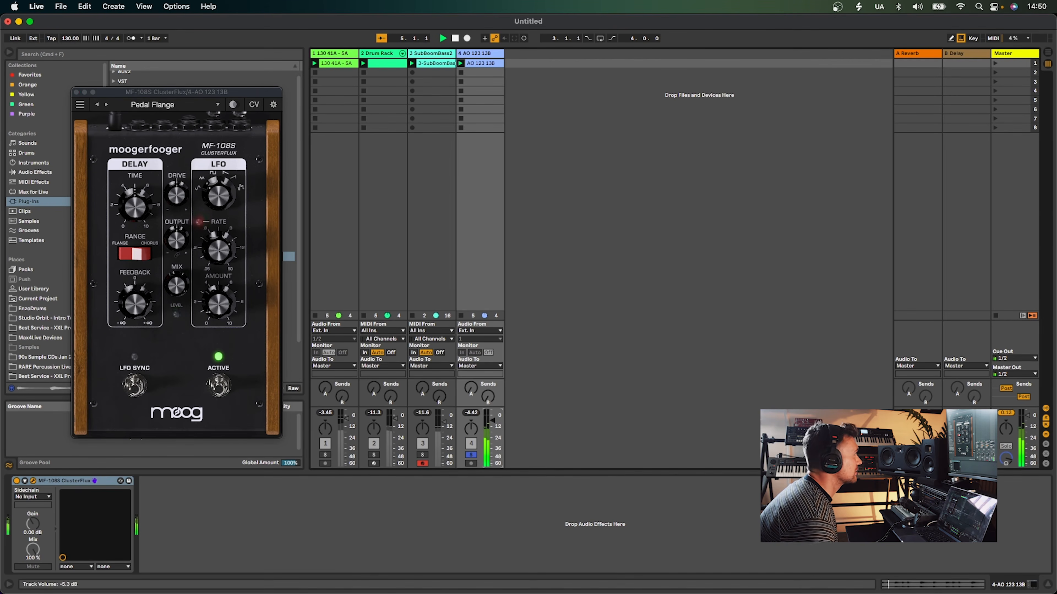
Toggle the loop track's solo off and on while stepping ClusterFlux presets to Ramp Wave Pitch Mod
click(475, 455)
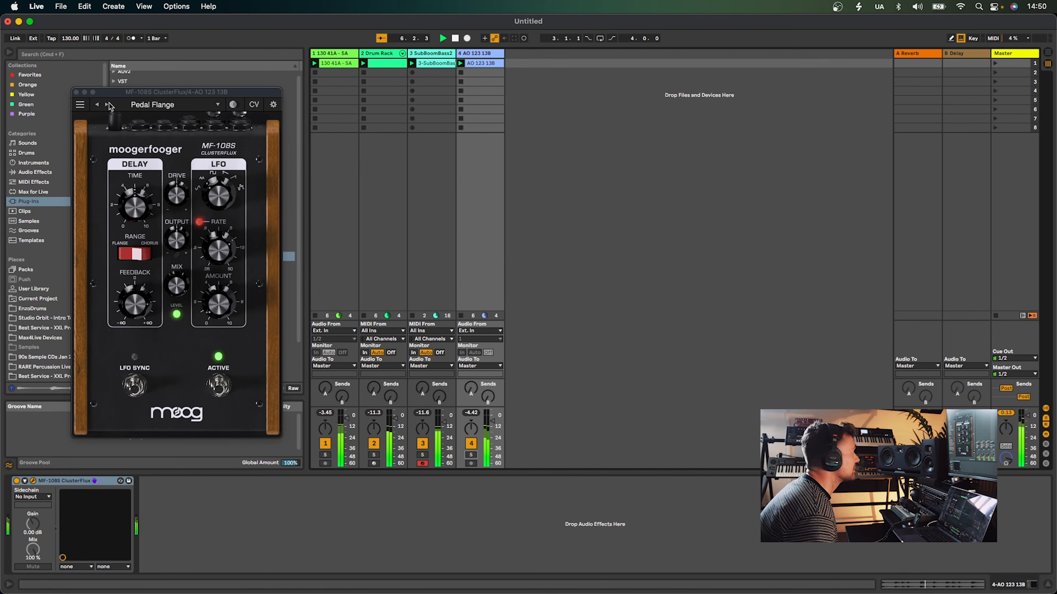
click(107, 105)
click(470, 454)
click(106, 104)
click(106, 105)
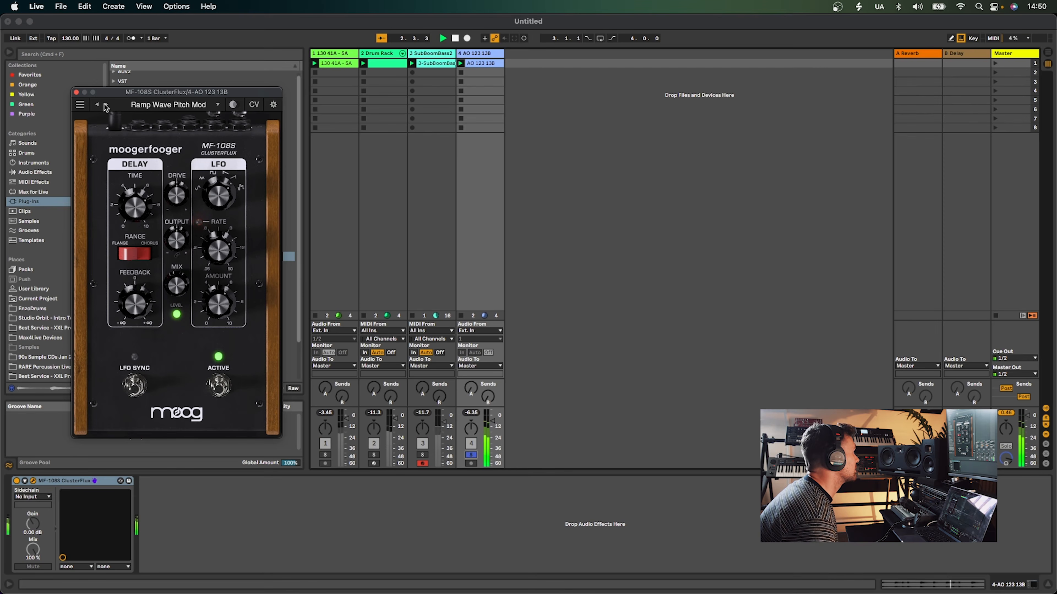
Step the ClusterFlux preset to Splash Chorus and lower its Mix knob slightly
click(106, 105)
click(106, 105)
click(106, 105)
drag(177, 290, 177, 298)
Unsolo the loop track, then solo and unsolo the groove loop track
click(469, 455)
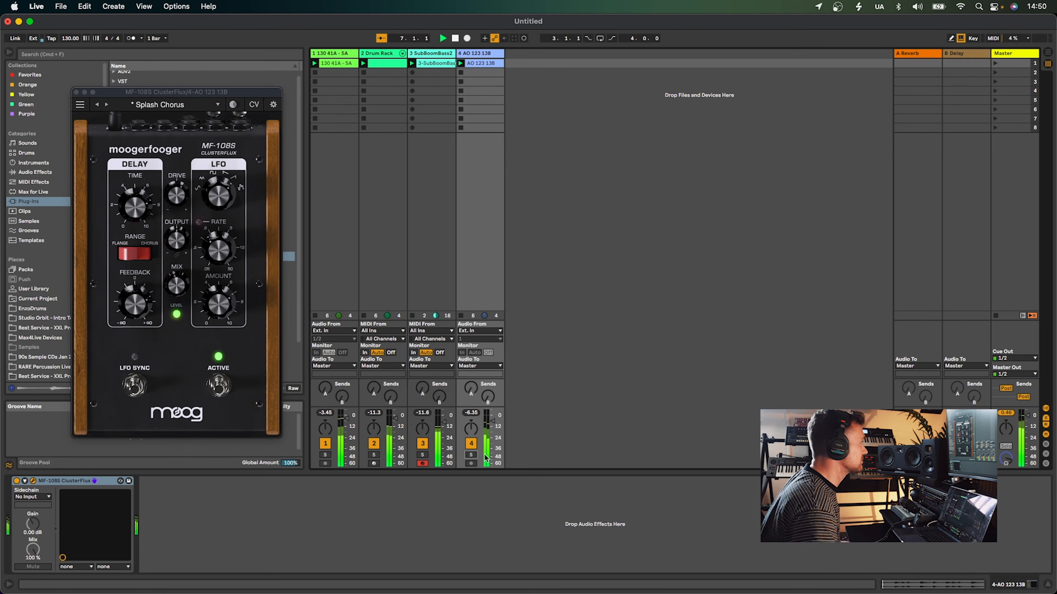
click(326, 455)
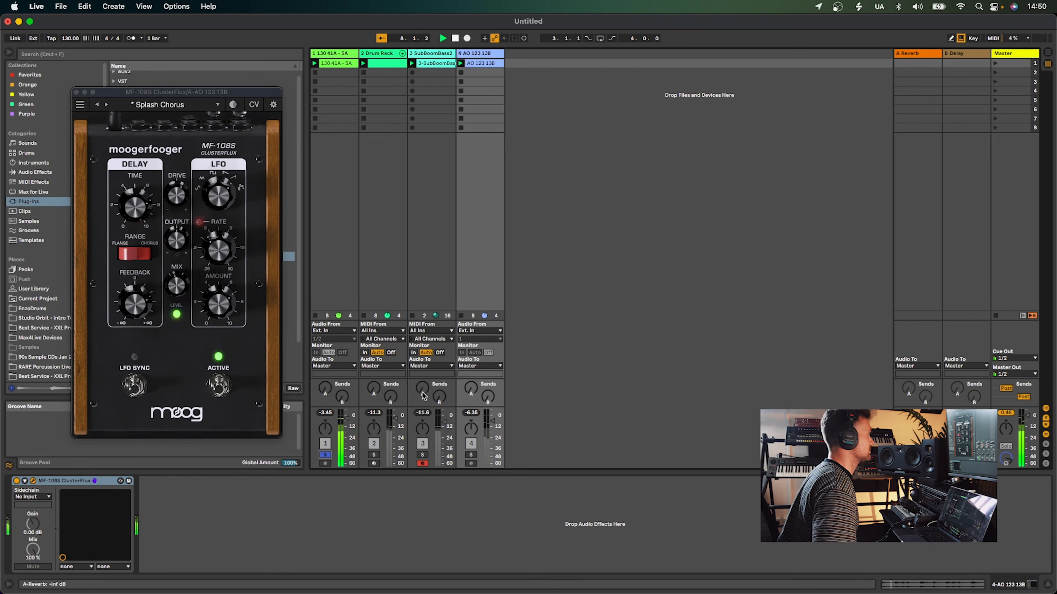
click(326, 455)
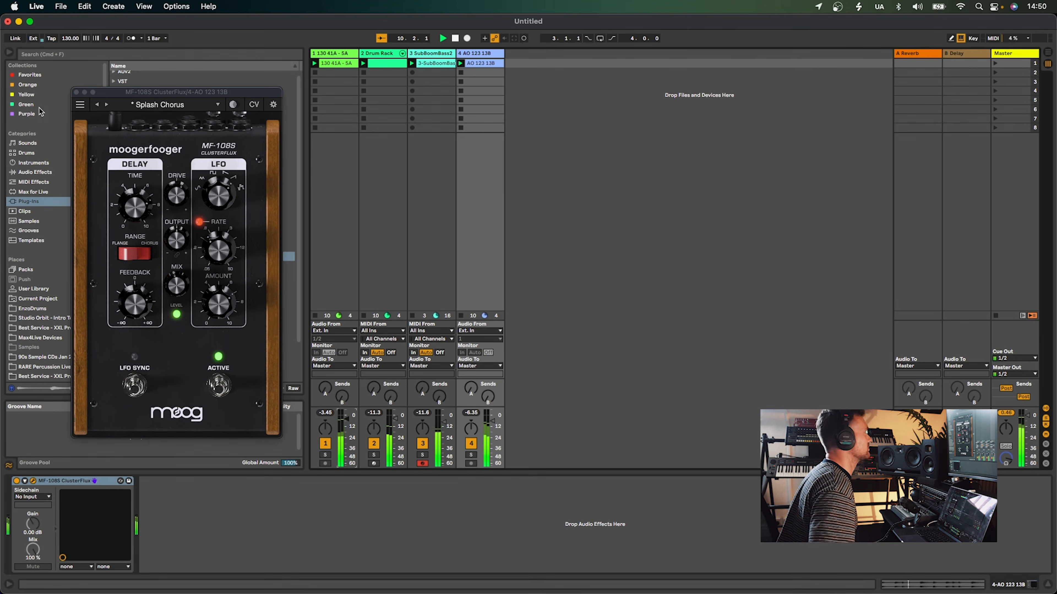
Close the ClusterFlux window and drag Predator3 from the Rob Papen folder into a new MIDI track
click(75, 92)
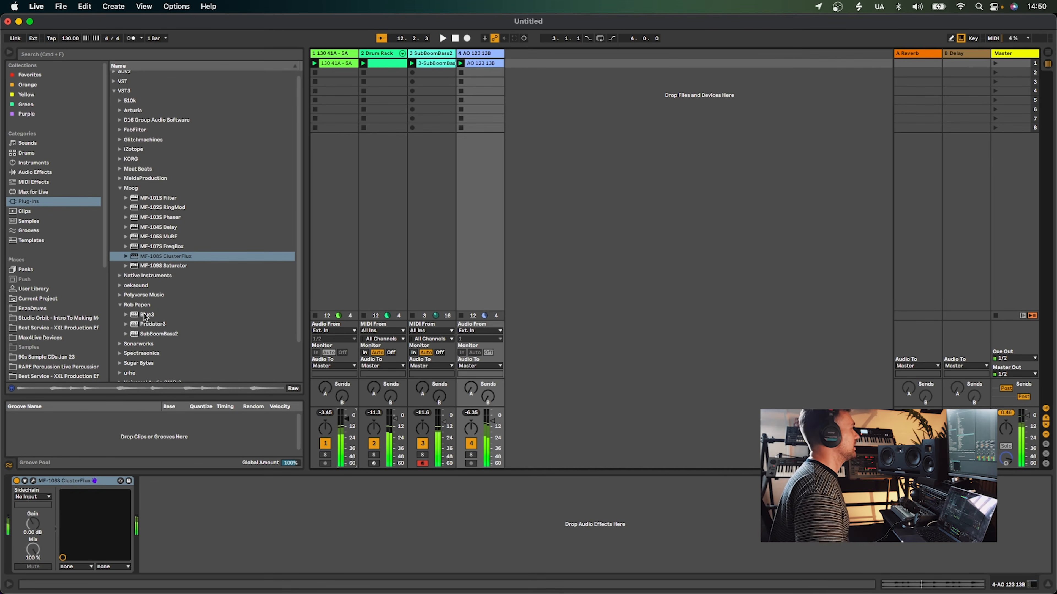
drag(145, 325, 533, 240)
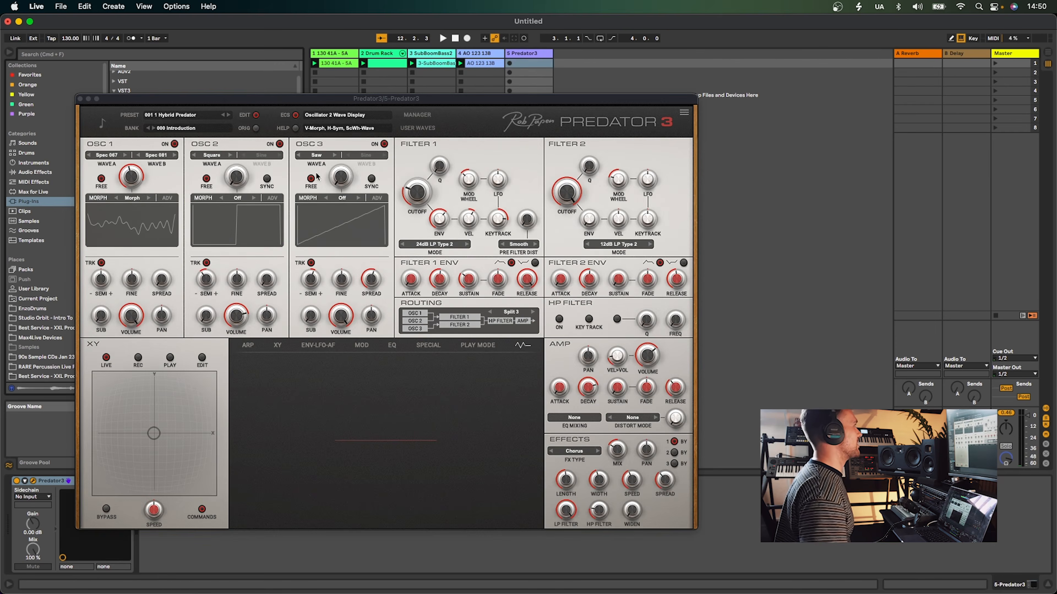
Add the MF-104S Delay plug-in after Predator3 on the new track
drag(260, 98, 463, 107)
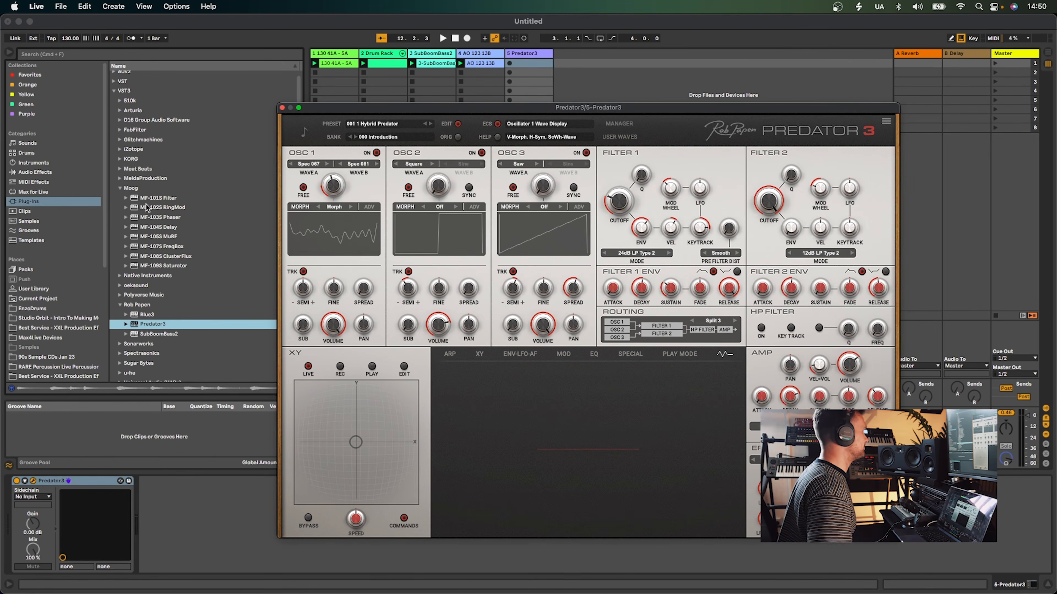
double_click(160, 229)
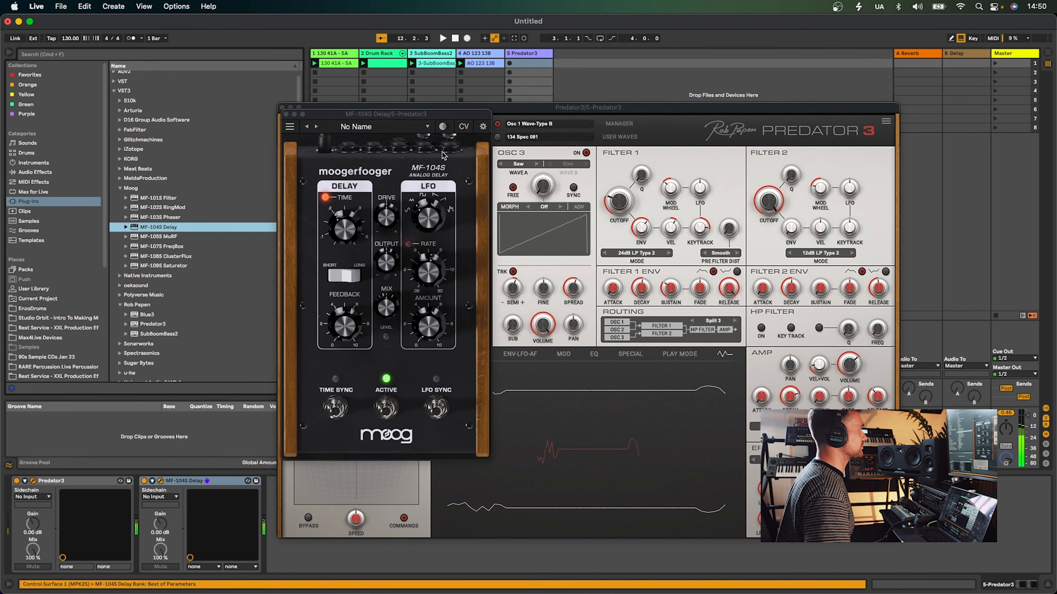
Select the MF-104S Delay preset Stretching Tape from its preset list
click(317, 128)
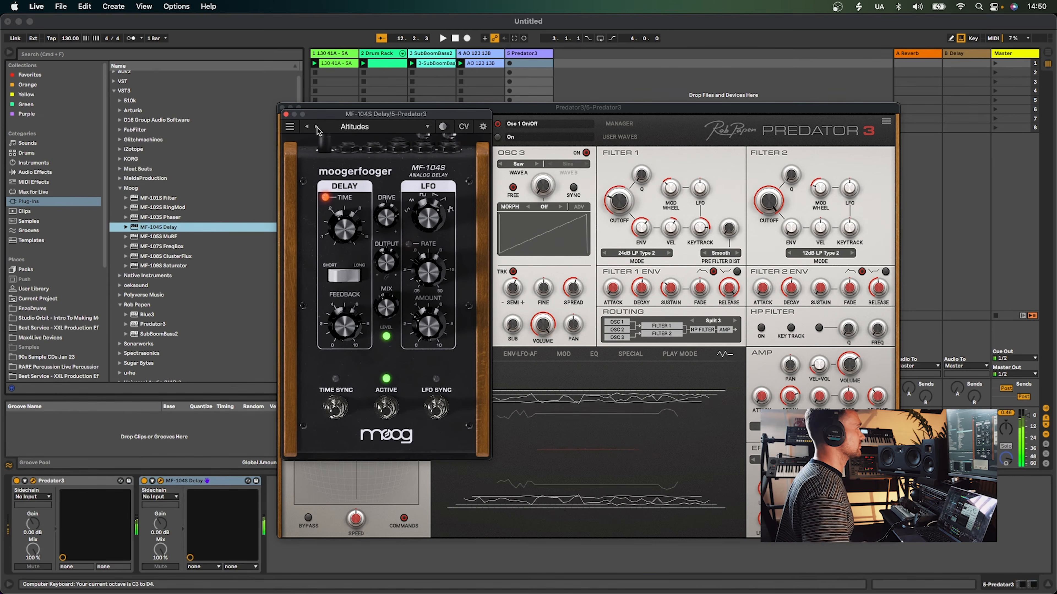
click(317, 128)
click(317, 127)
click(317, 128)
click(357, 127)
scroll(379, 349, down, 5)
click(366, 362)
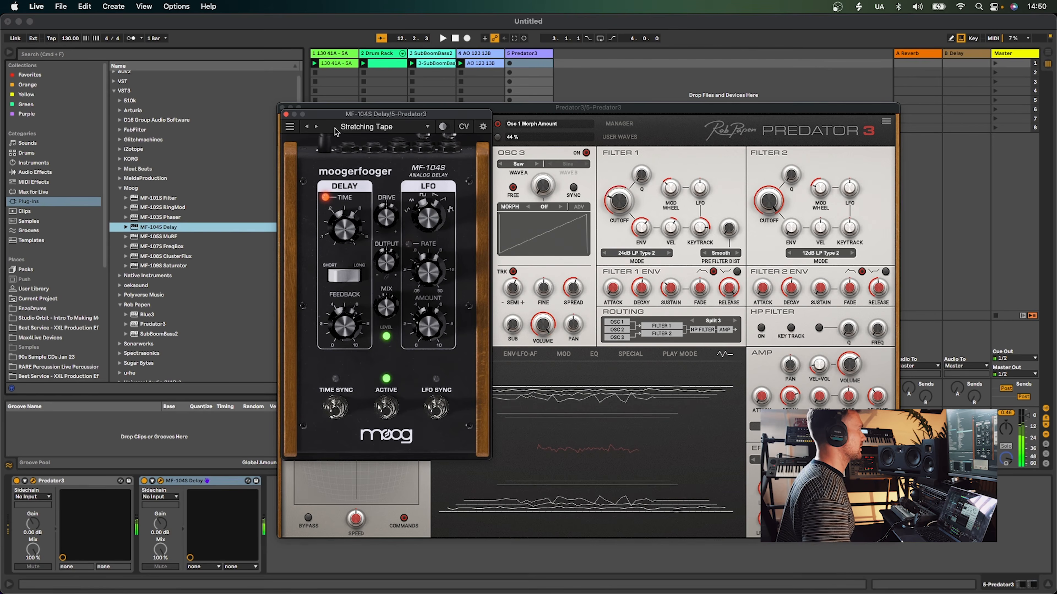
Switch the Predator3 bank to 030 Oddiction 01
drag(320, 120, 151, 106)
click(429, 126)
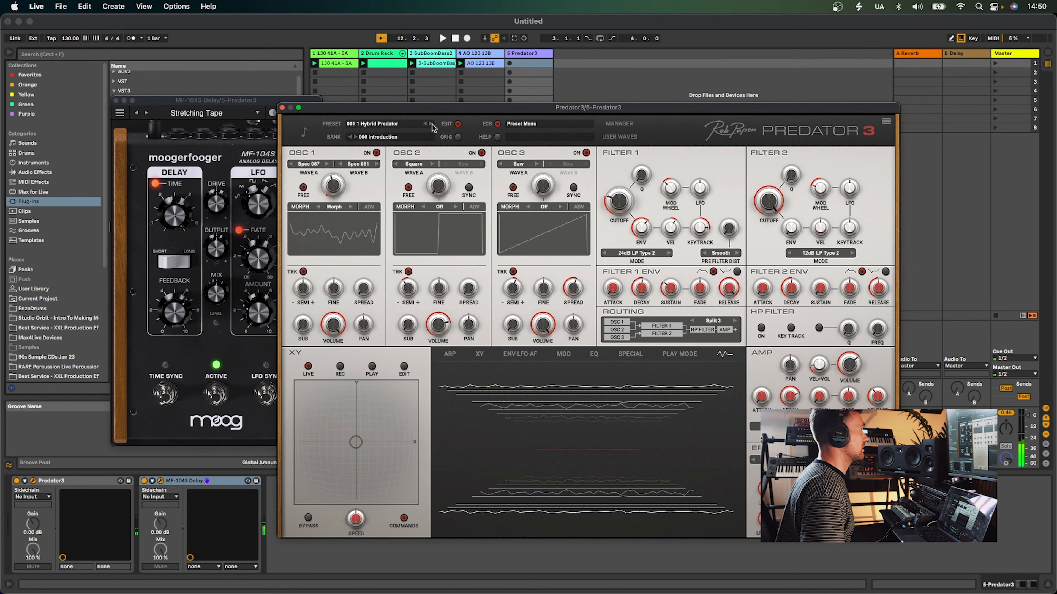
click(430, 125)
click(376, 137)
scroll(405, 291, down, 2)
click(399, 259)
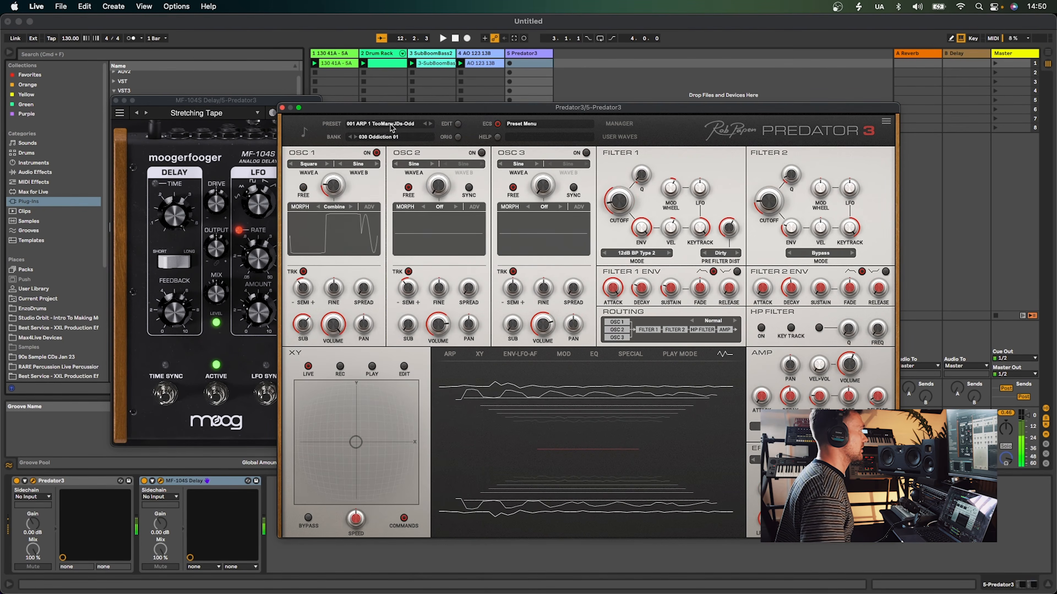
Switch the Predator3 bank to 130 Gizeh Trance 1, step to preset 004 Acid 2, and raise the keyboard octave
click(377, 137)
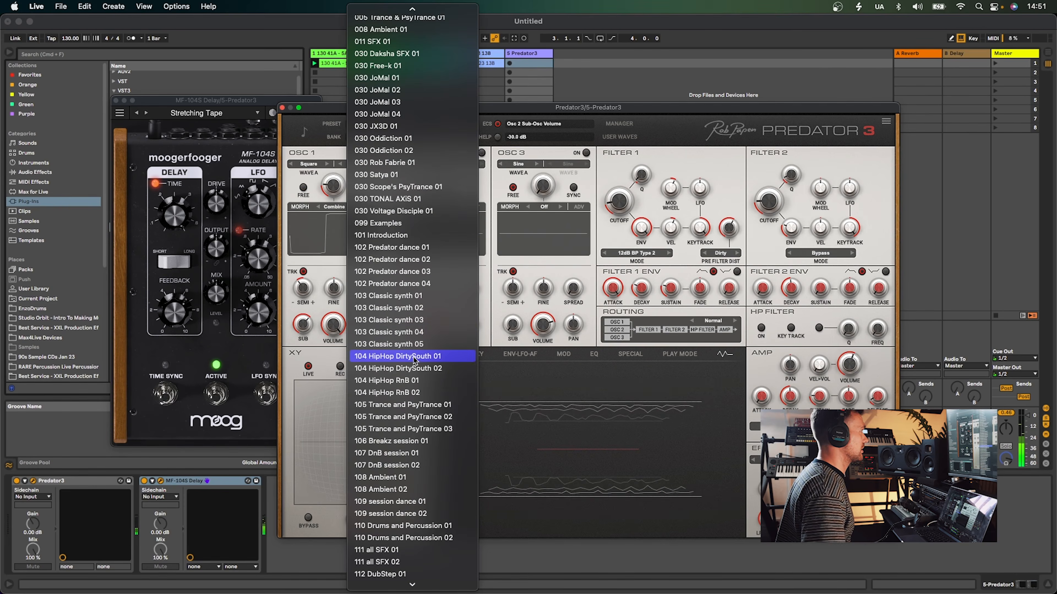
scroll(415, 361, down, 10)
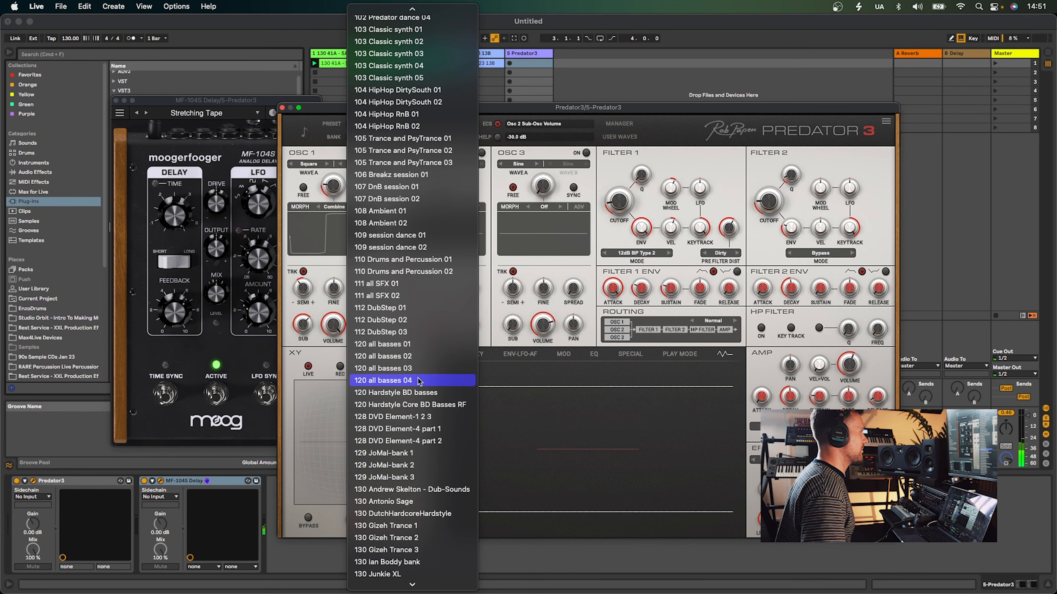
scroll(419, 381, down, 2)
click(419, 382)
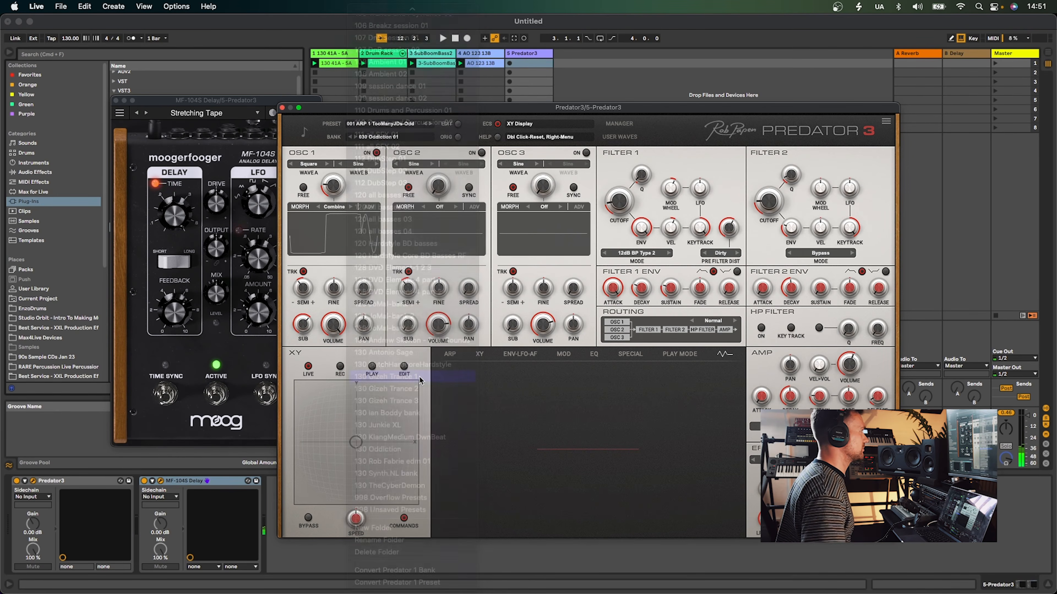
click(431, 124)
click(430, 124)
click(431, 124)
key(x)
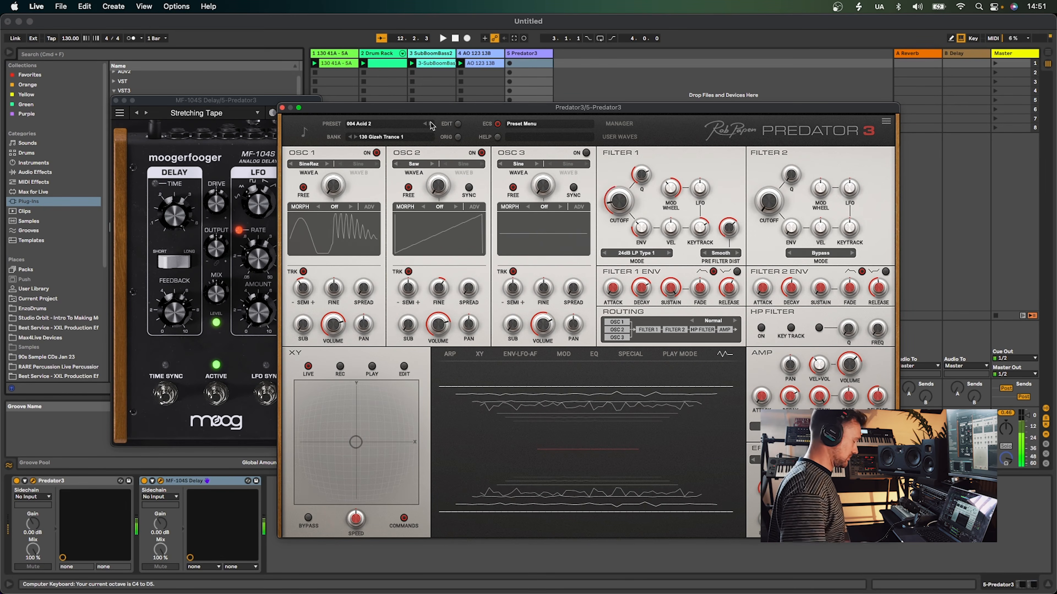
Step the MF-104S Delay to That Slapback and Predator3 presets to 012 Arp Bass Riff 3 RF
click(146, 112)
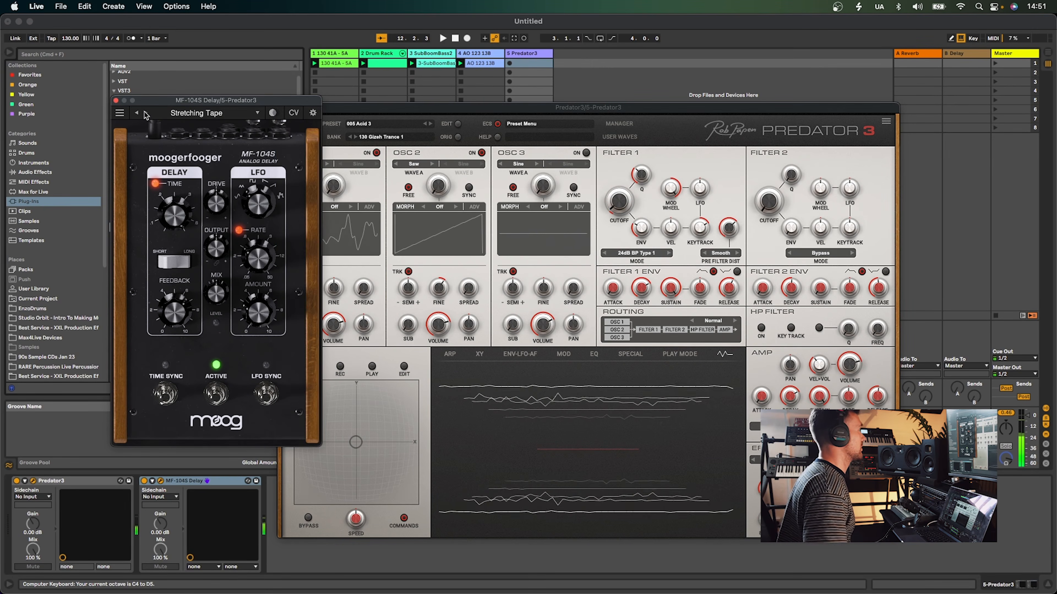
click(431, 123)
click(431, 123)
click(430, 123)
click(431, 124)
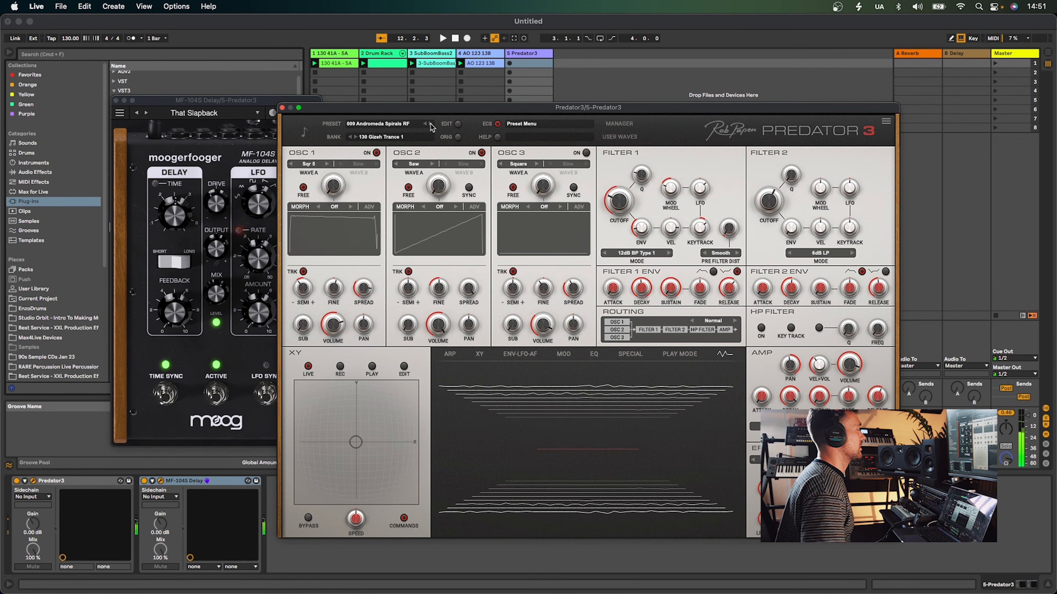
click(431, 123)
click(430, 123)
click(431, 124)
Step through MF-104S Delay presets, ending on Stair Stepper
click(145, 113)
click(145, 113)
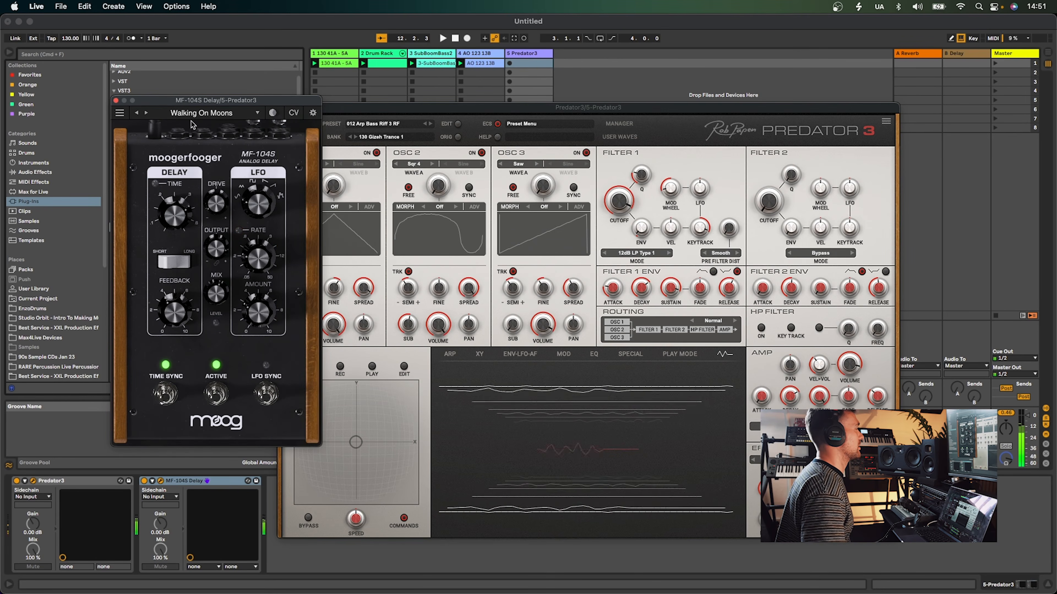
click(139, 113)
click(138, 113)
click(138, 113)
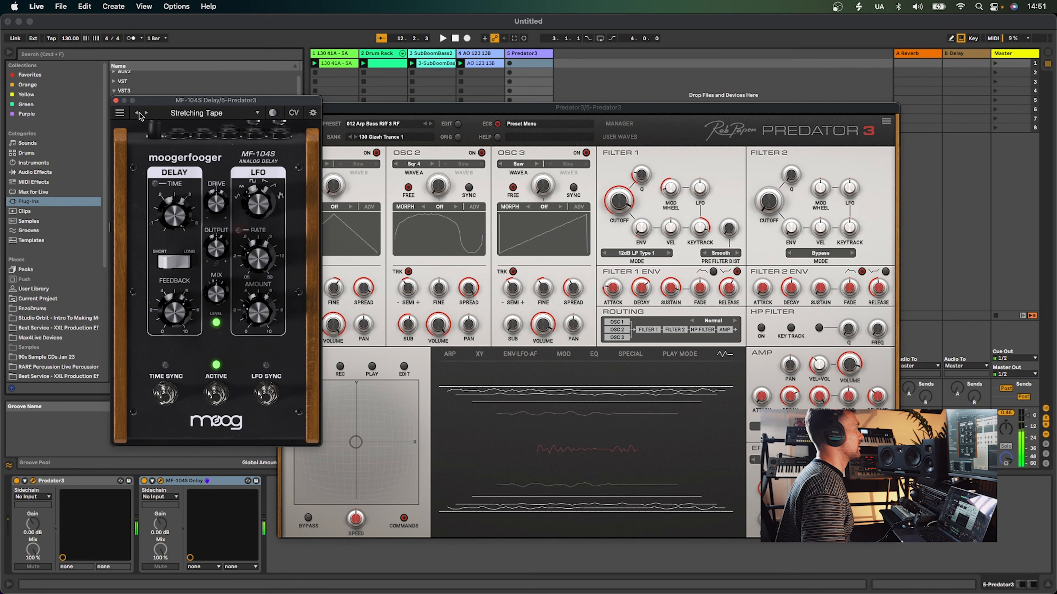
click(139, 113)
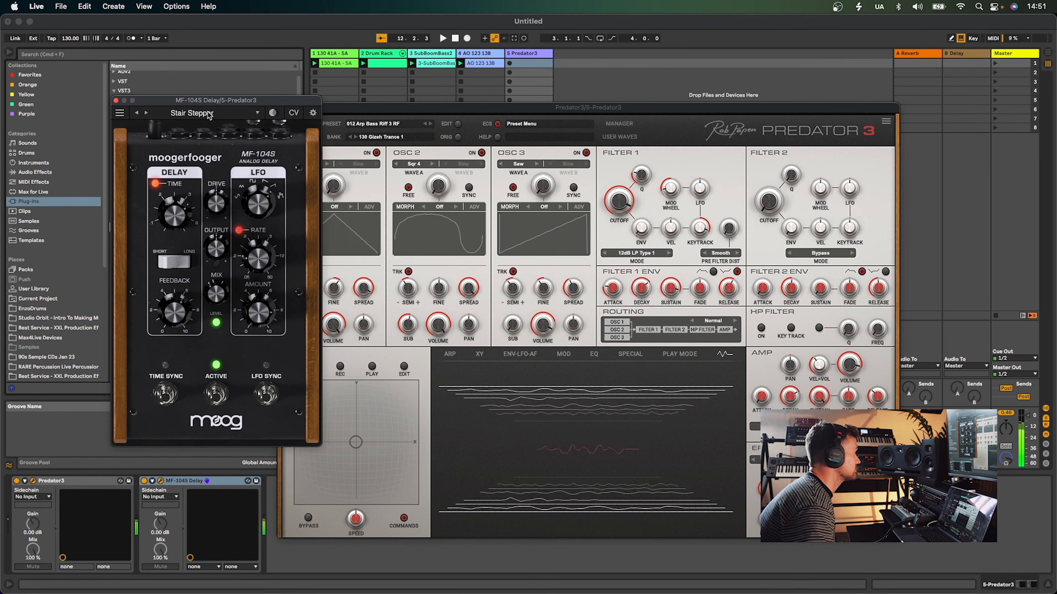
Step Predator3 back to 011 Arp Bass Manoeuvres RF and close both plug-in windows
click(424, 123)
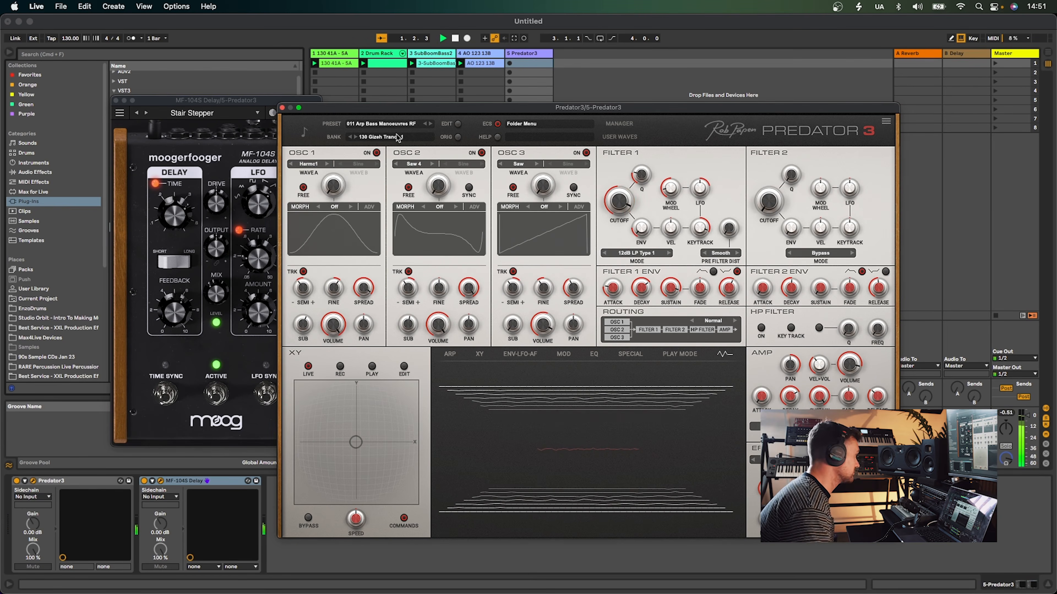
click(115, 101)
click(282, 107)
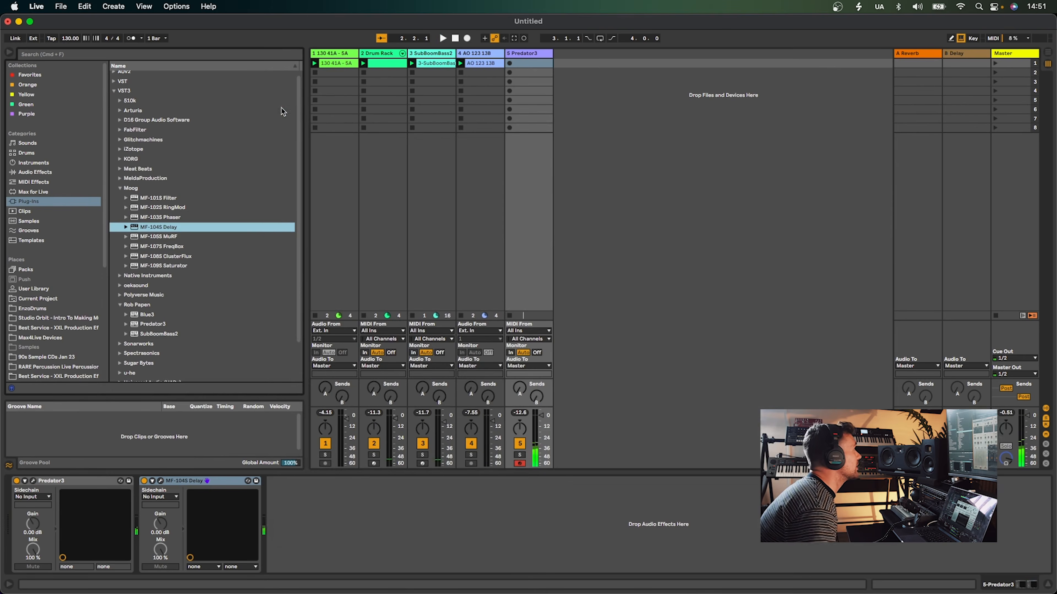
Replace Predator3 on the new track with KORG MonoPoly from the VST3 folder
click(120, 188)
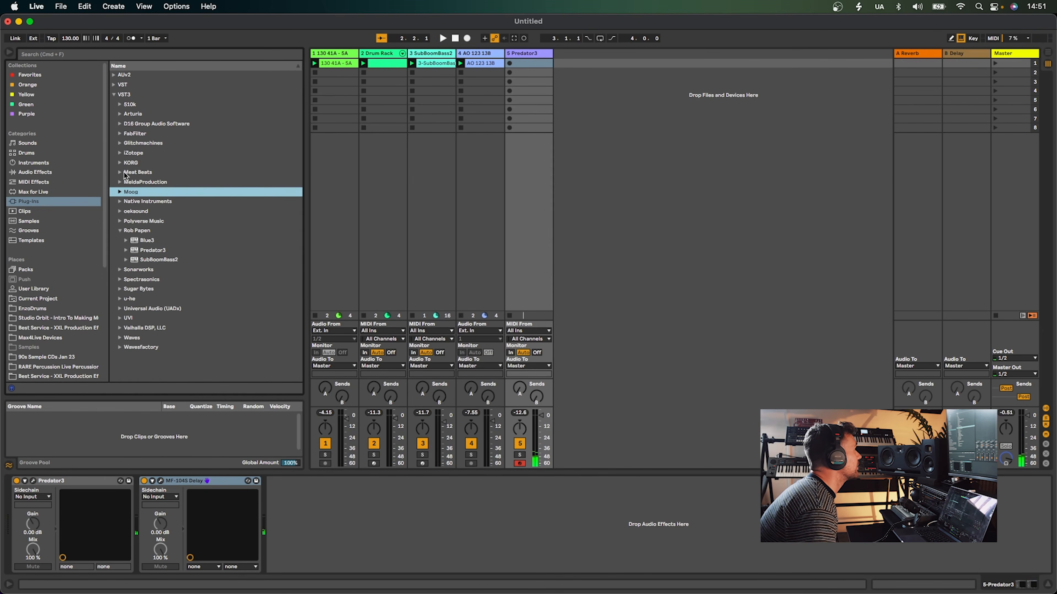
click(120, 162)
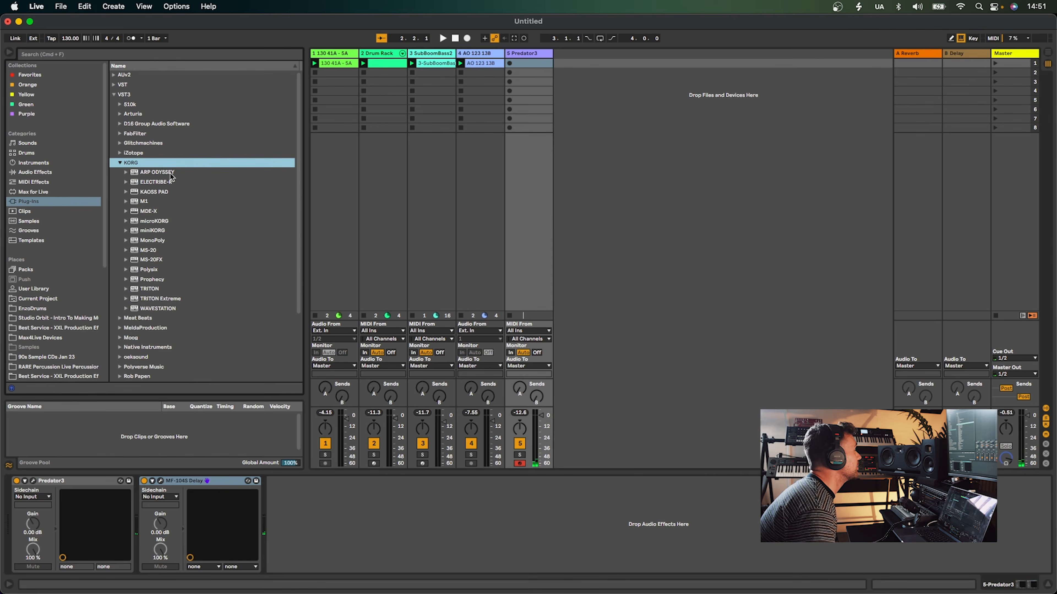
drag(154, 241, 526, 192)
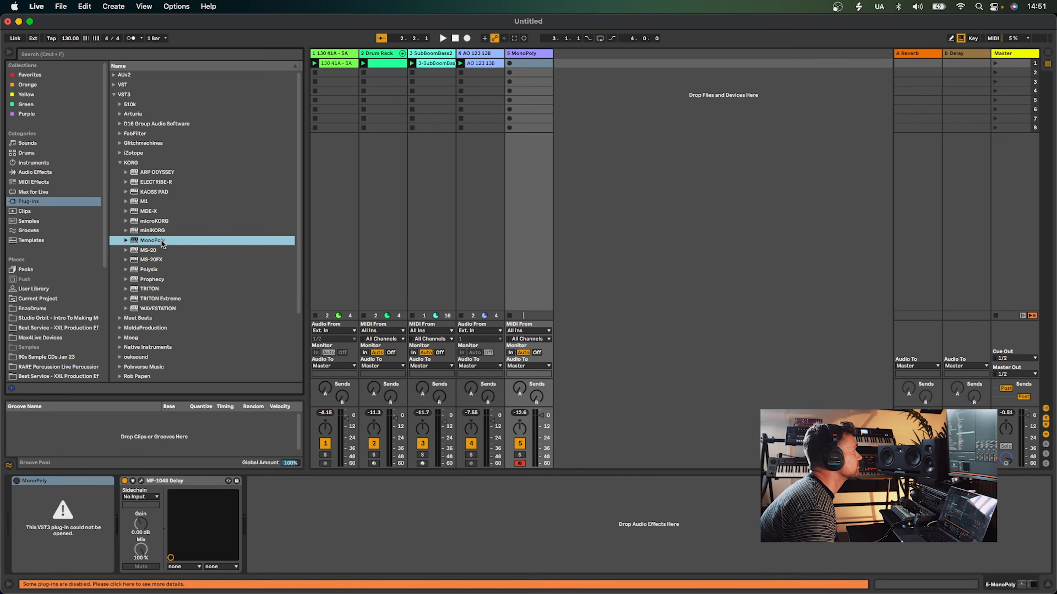
Search the browser for mono and load the VST version of KORG MonoPoly instead
click(137, 57)
text(mono)
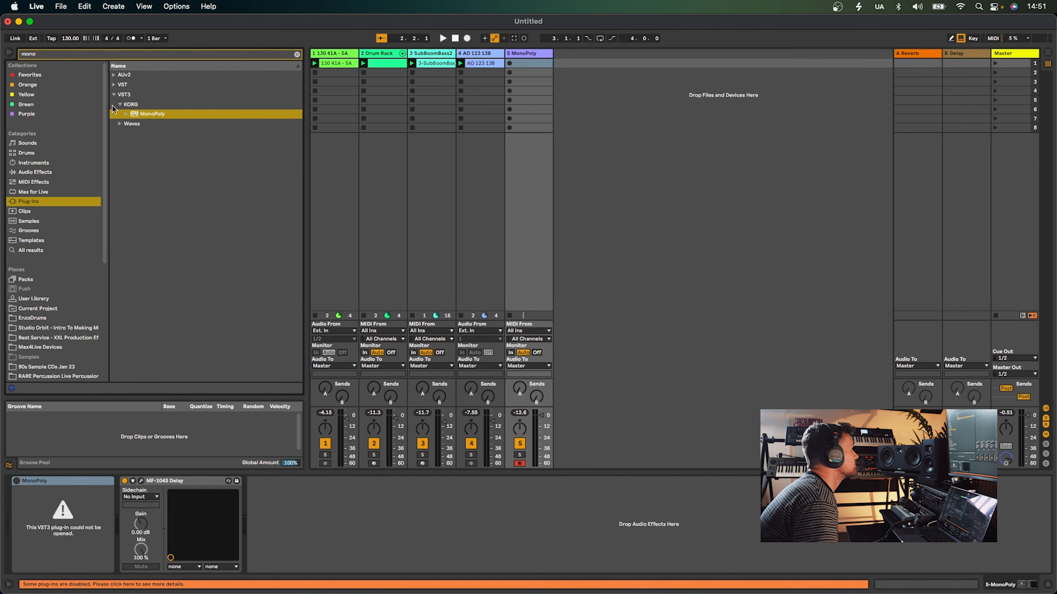
click(113, 86)
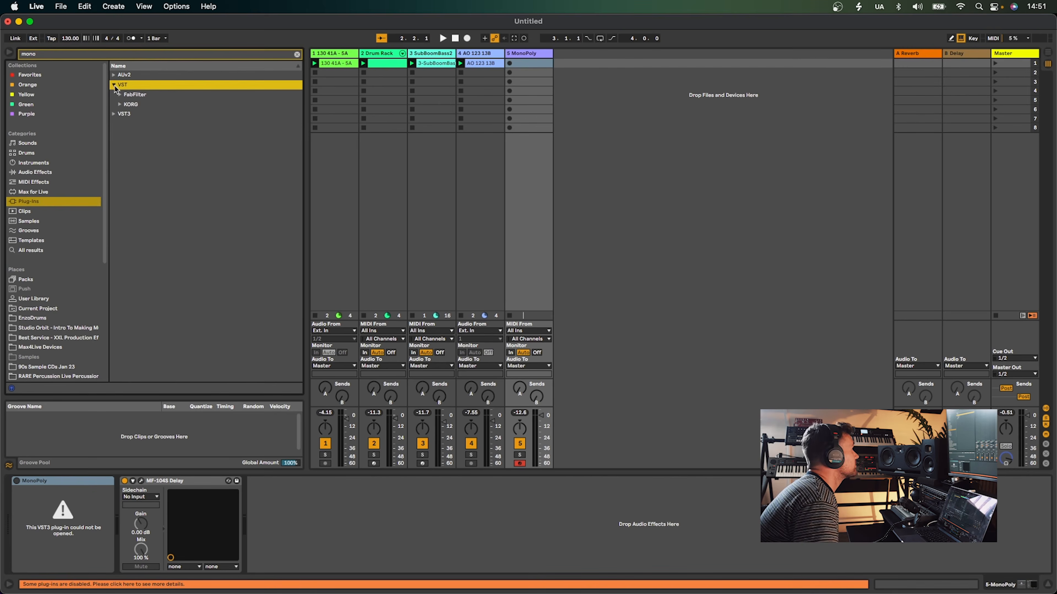
click(120, 104)
double_click(161, 113)
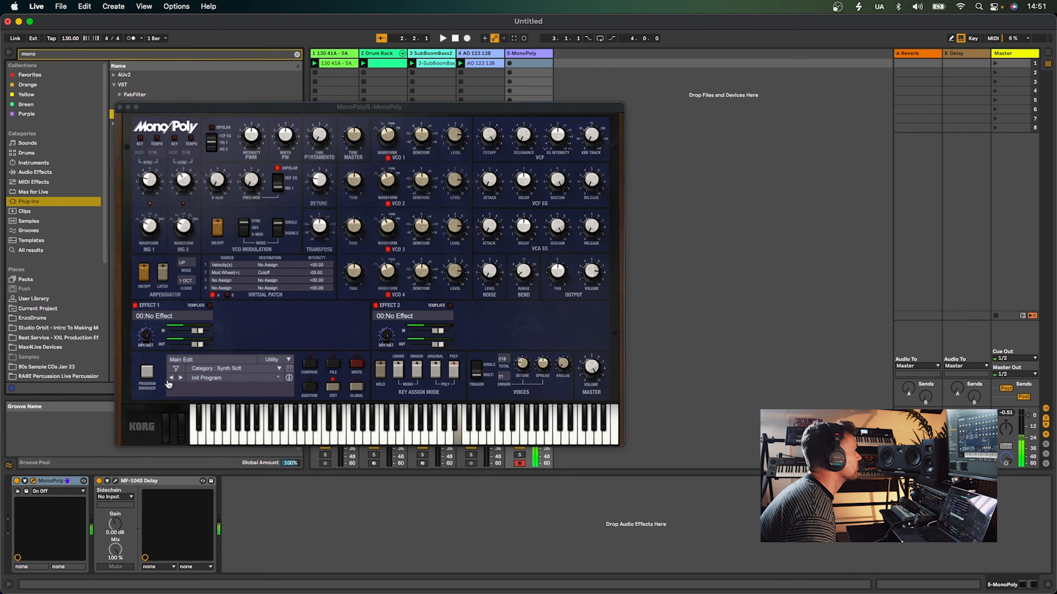
Load the MonoPoly program Broom from the Synth Soft type, play test notes, and close the window
click(148, 372)
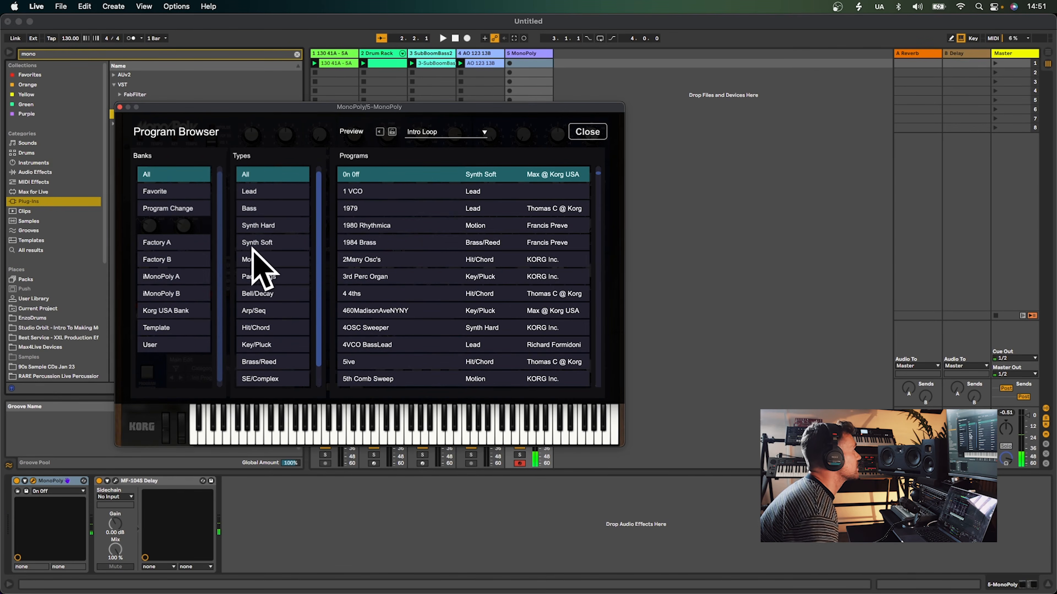
click(271, 245)
double_click(376, 229)
key(d)
key(z)
key(z)
key(d)
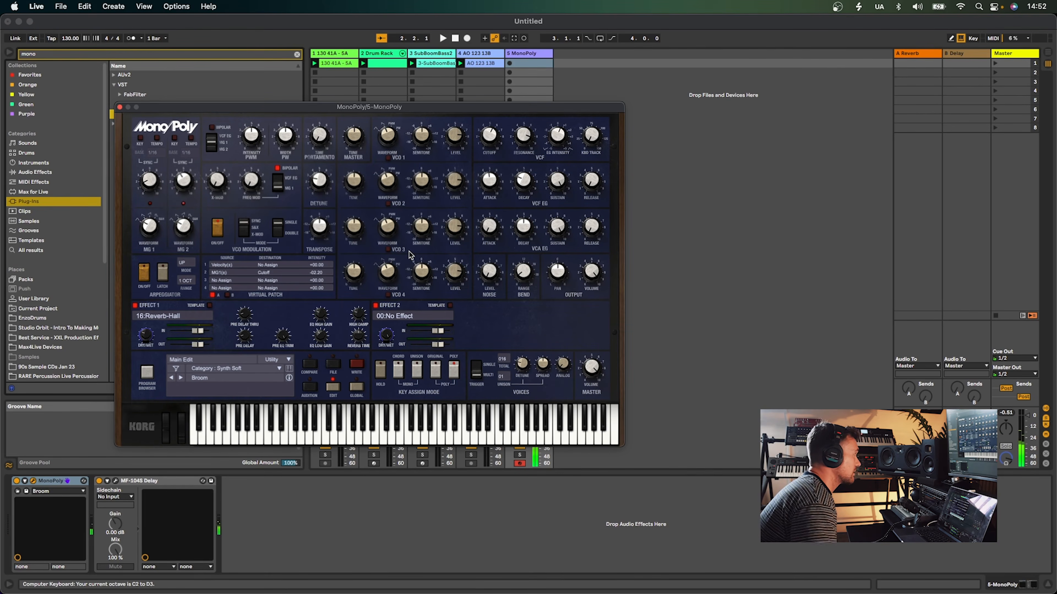
click(120, 107)
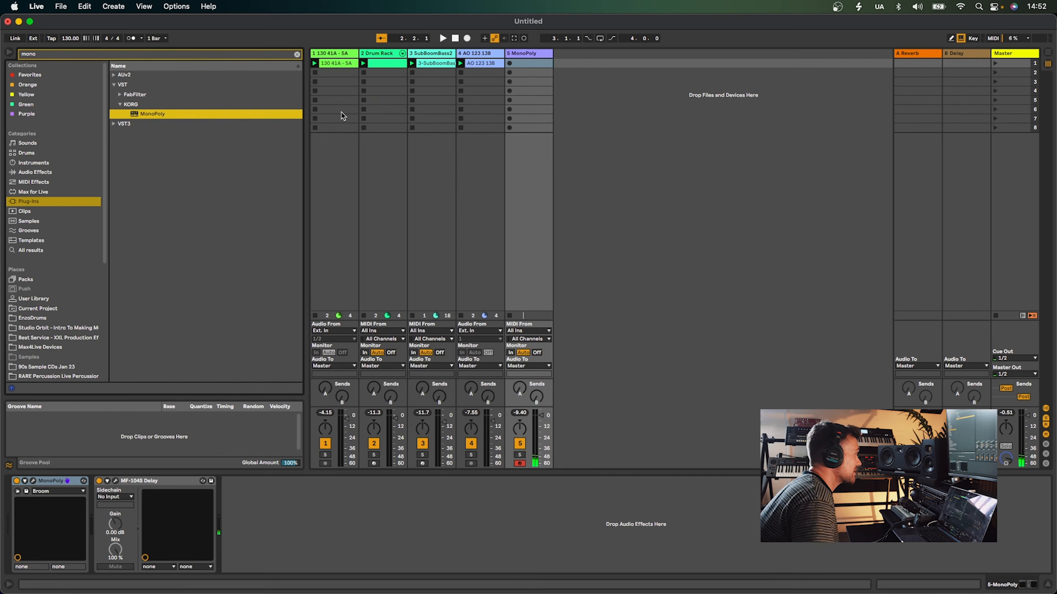
Record a MIDI clip into the first slot of the MonoPoly track and quantize its notes
key(space)
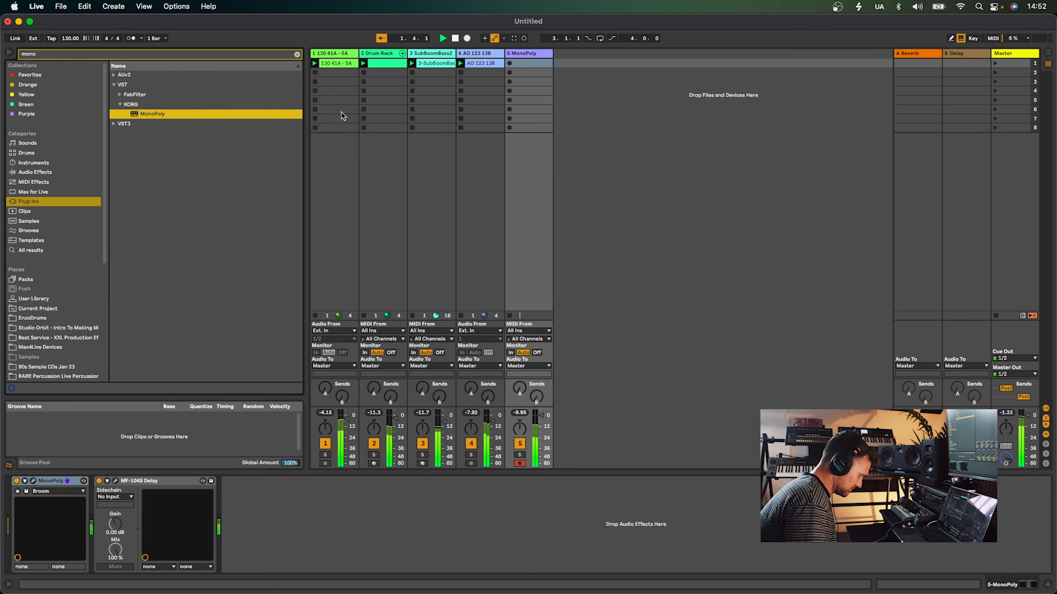
key(x)
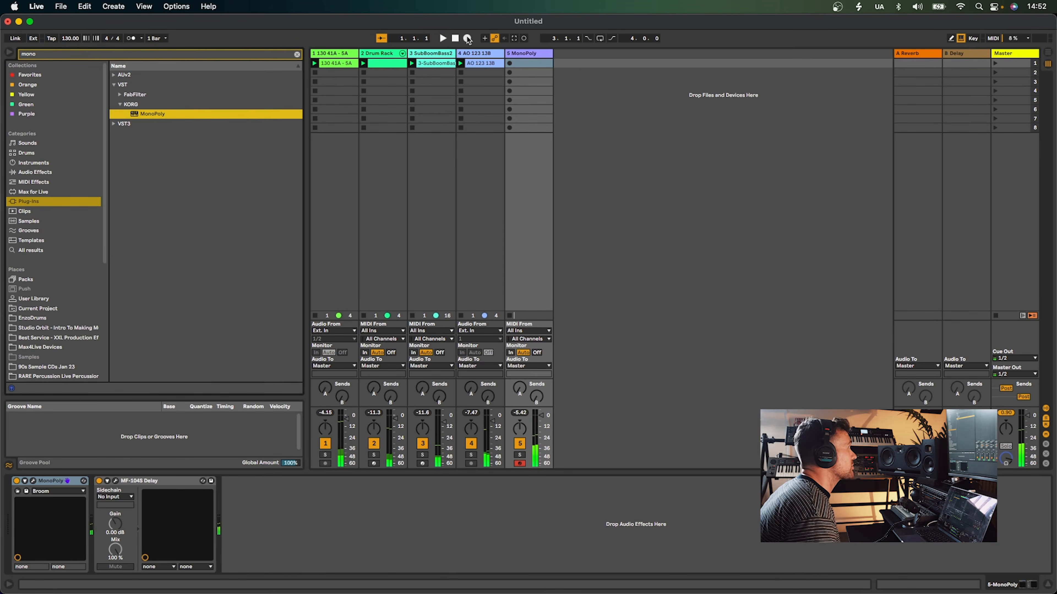
click(509, 63)
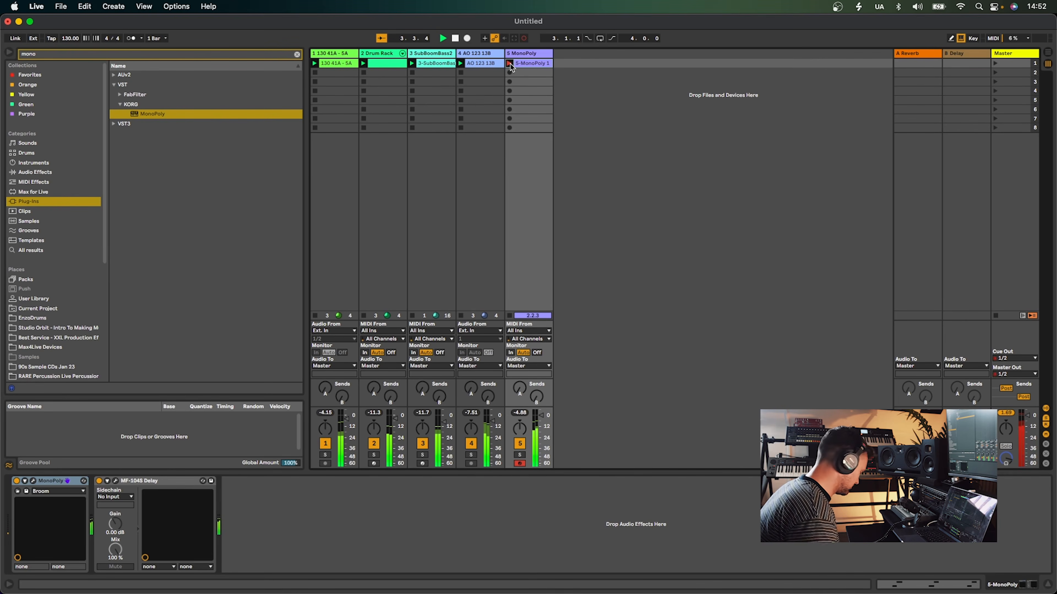
click(511, 67)
key(space)
key(super+u)
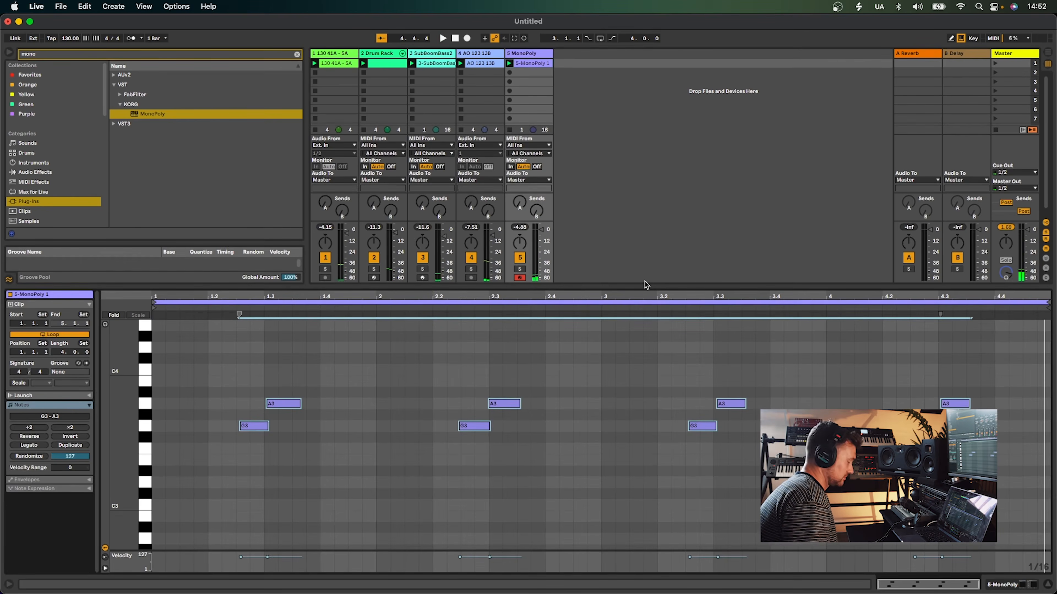
Play back the recorded MonoPoly clip and review its notes in the clip editor
key(space)
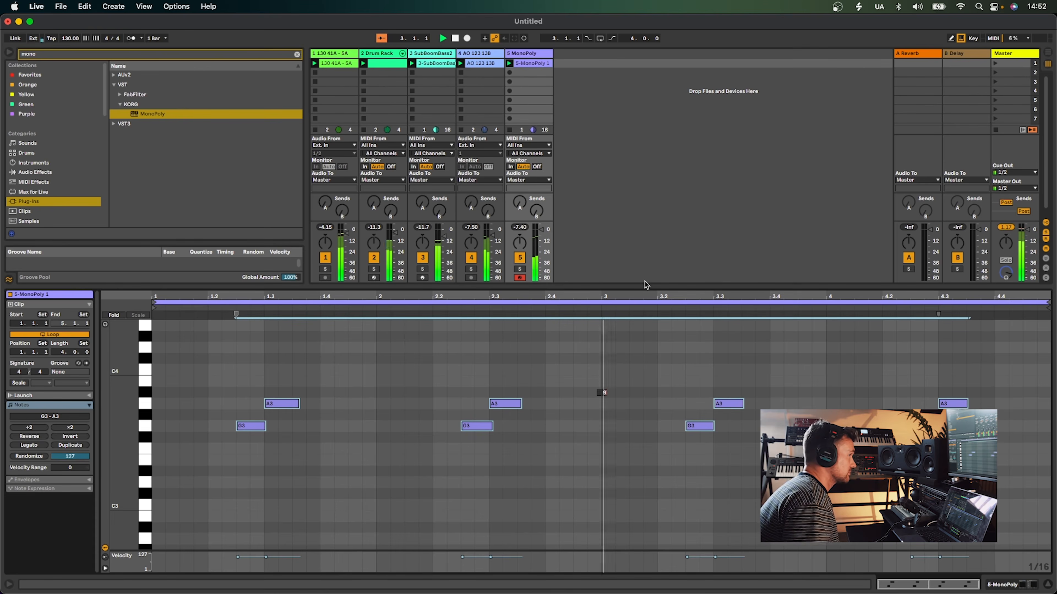
click(698, 366)
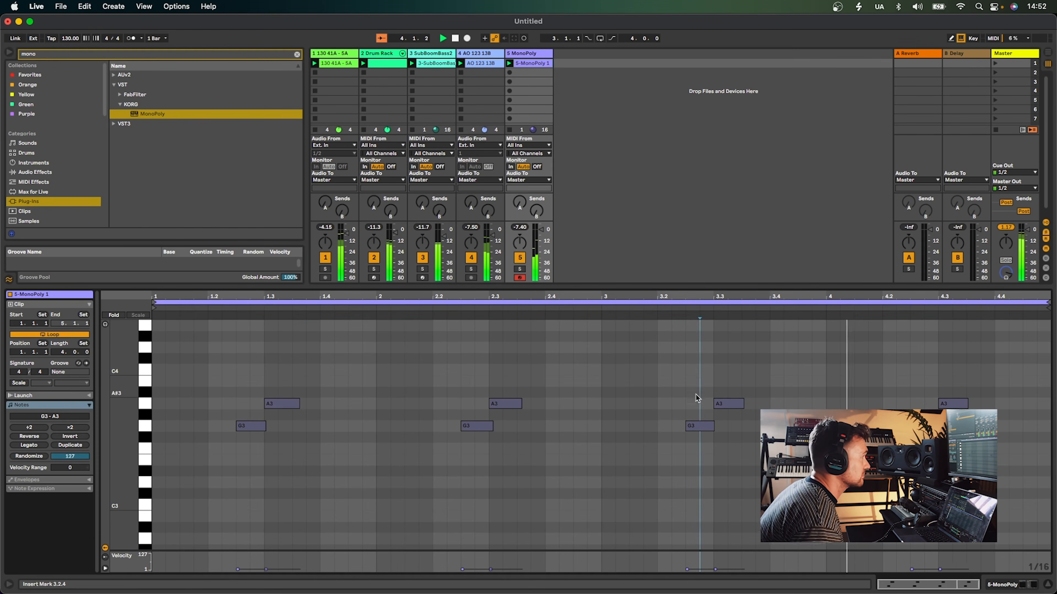
key(super+a)
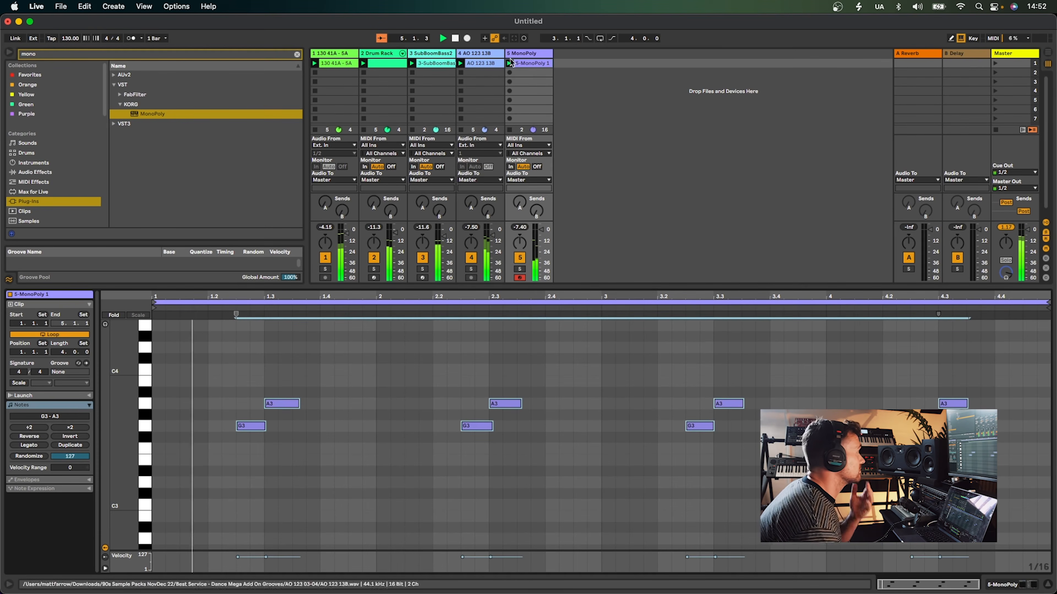
key(shift+Tab)
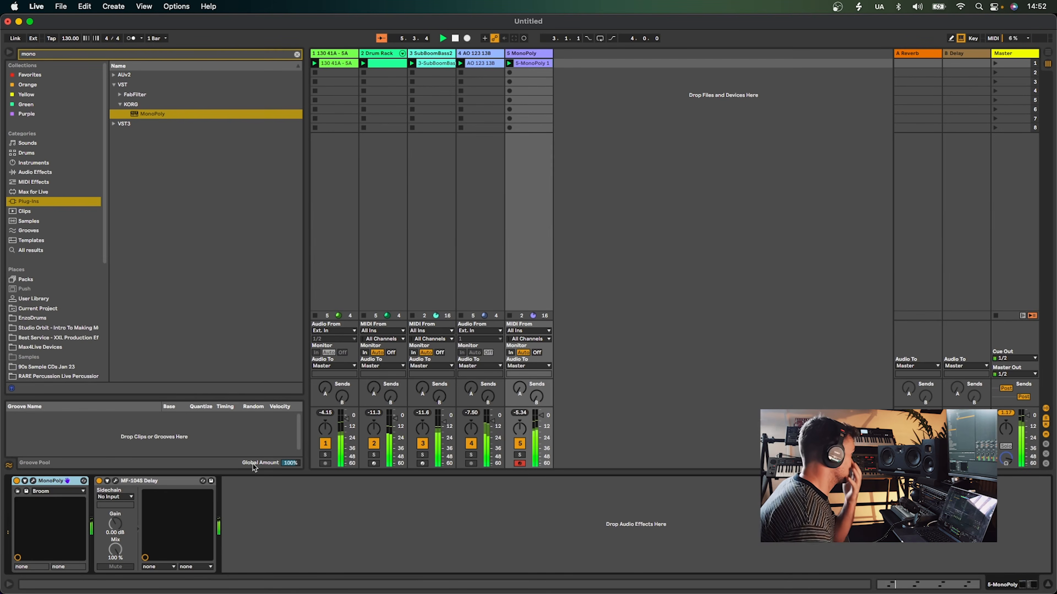
Open the MonoPoly program browser and load the Synth Soft program Dust 'ol Fairy
click(33, 481)
click(148, 372)
click(355, 279)
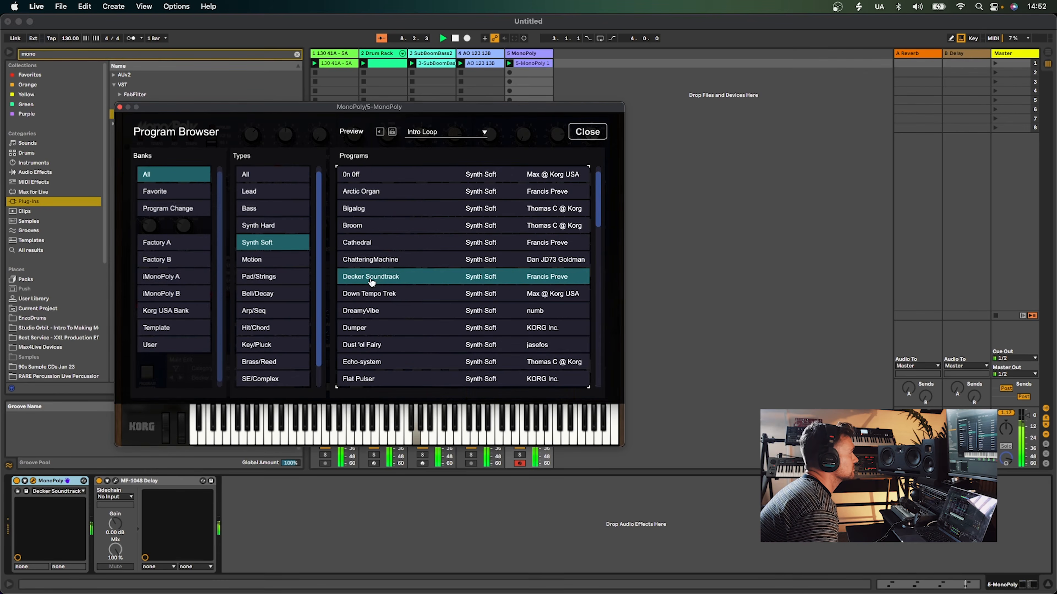
click(391, 344)
double_click(391, 345)
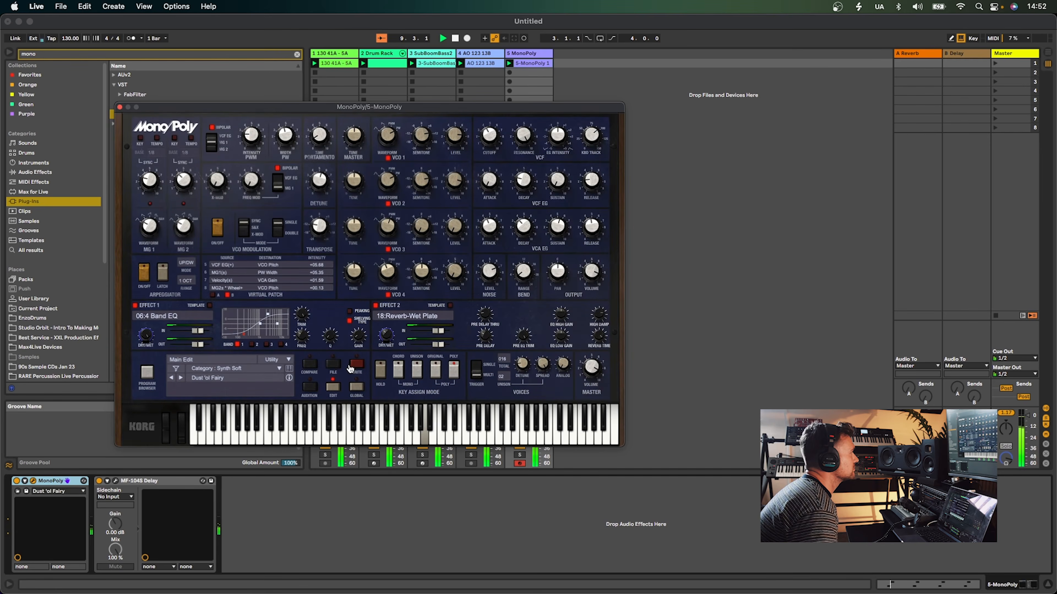
click(484, 238)
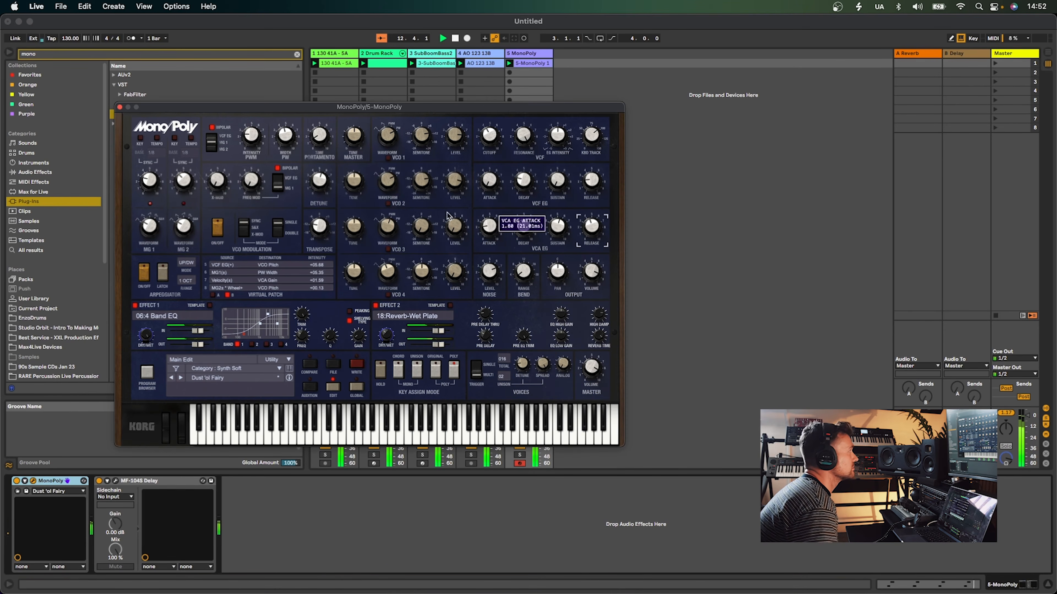
Solo the MonoPoly track and load the Space Companion preset in its MF-104S Delay
click(119, 107)
click(519, 455)
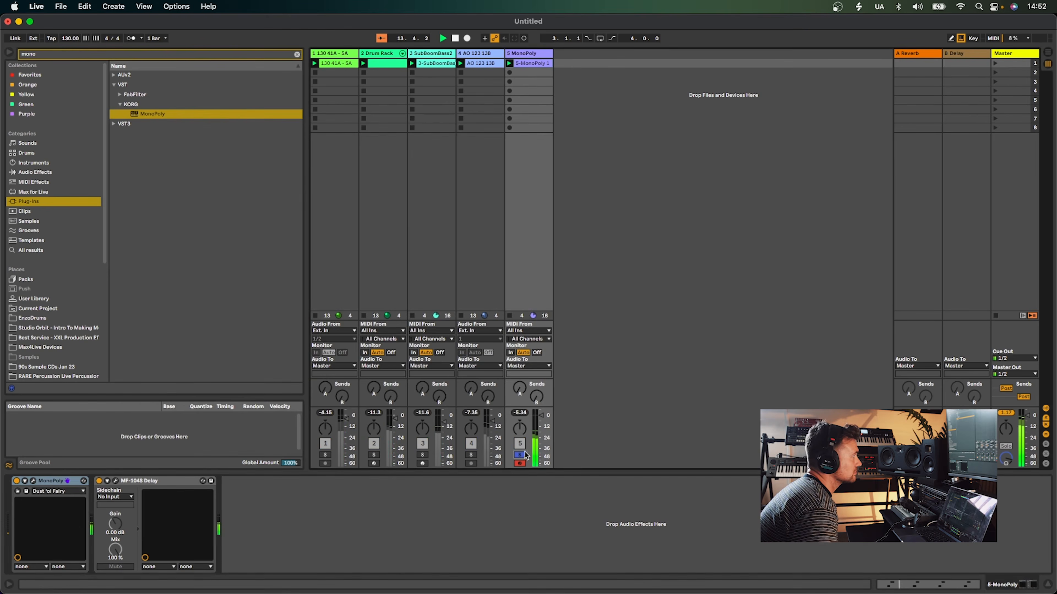
click(115, 481)
click(146, 113)
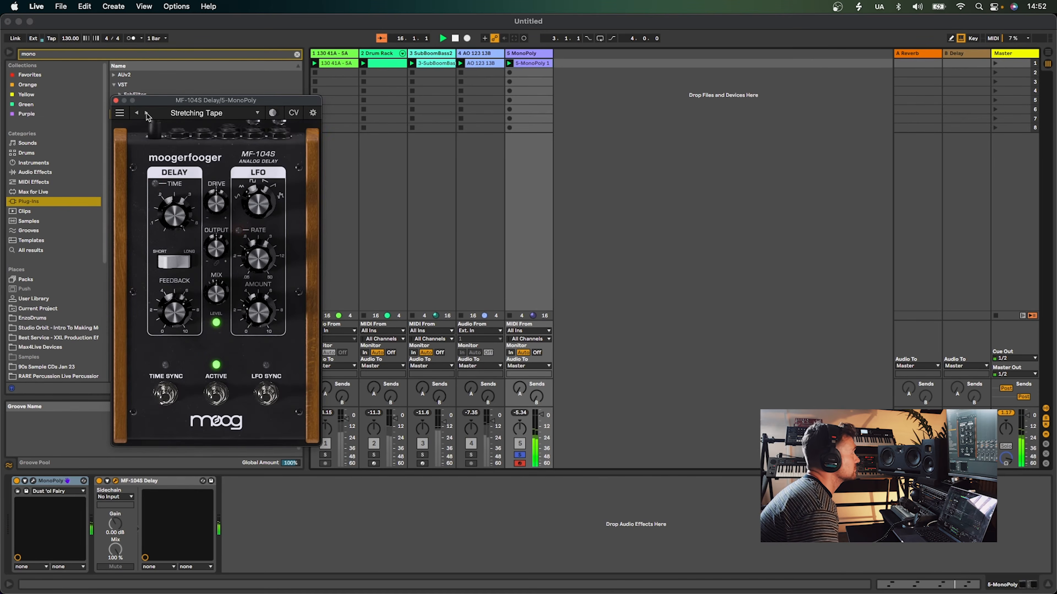
click(137, 113)
click(138, 115)
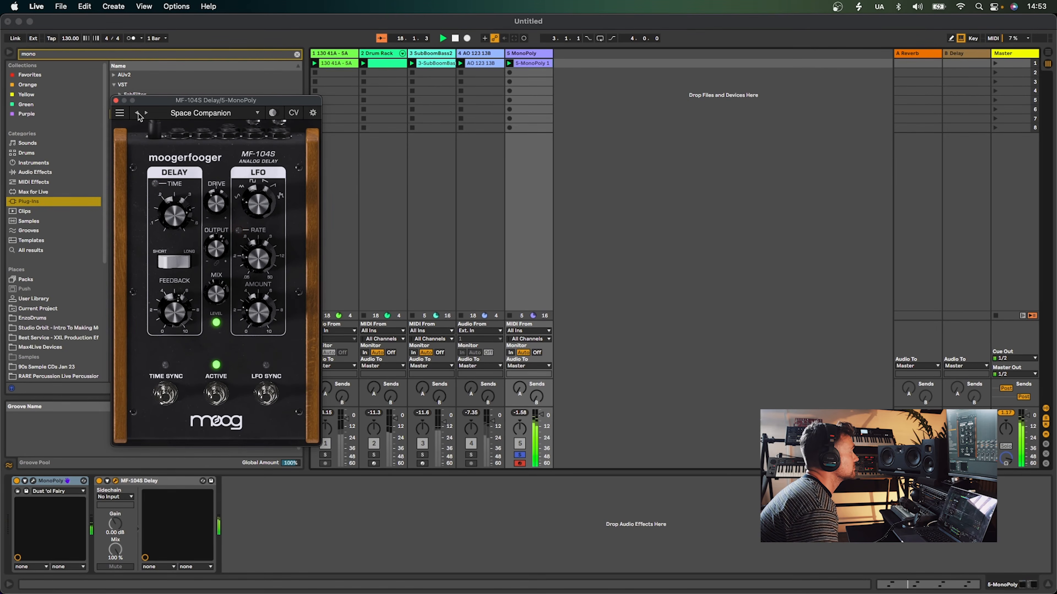
Enable the delay's Time Sync and LFO Sync, unsolo the MonoPoly track, and close the delay window
click(170, 397)
click(260, 398)
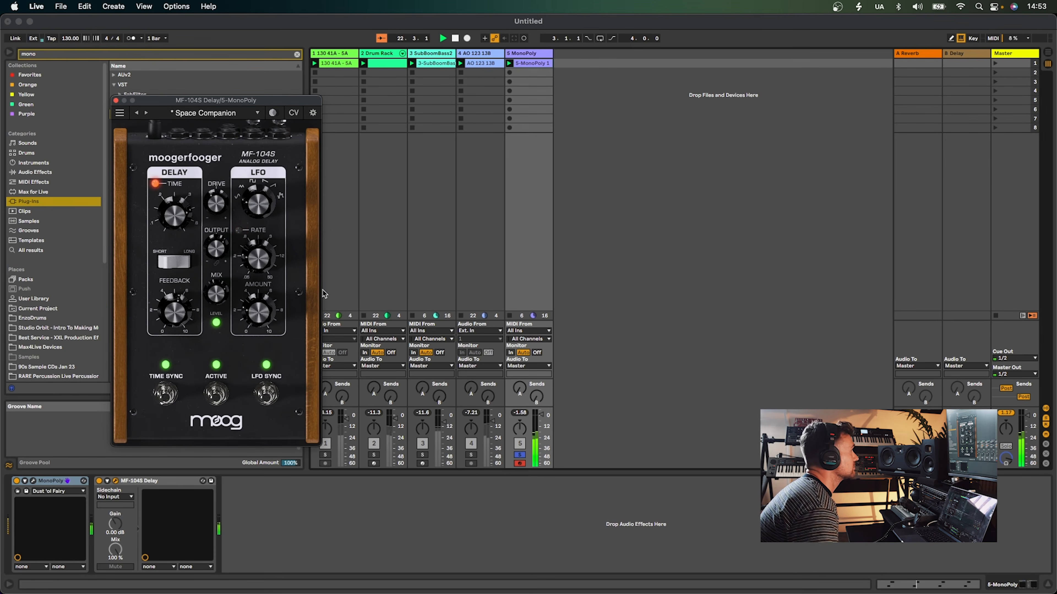
click(520, 455)
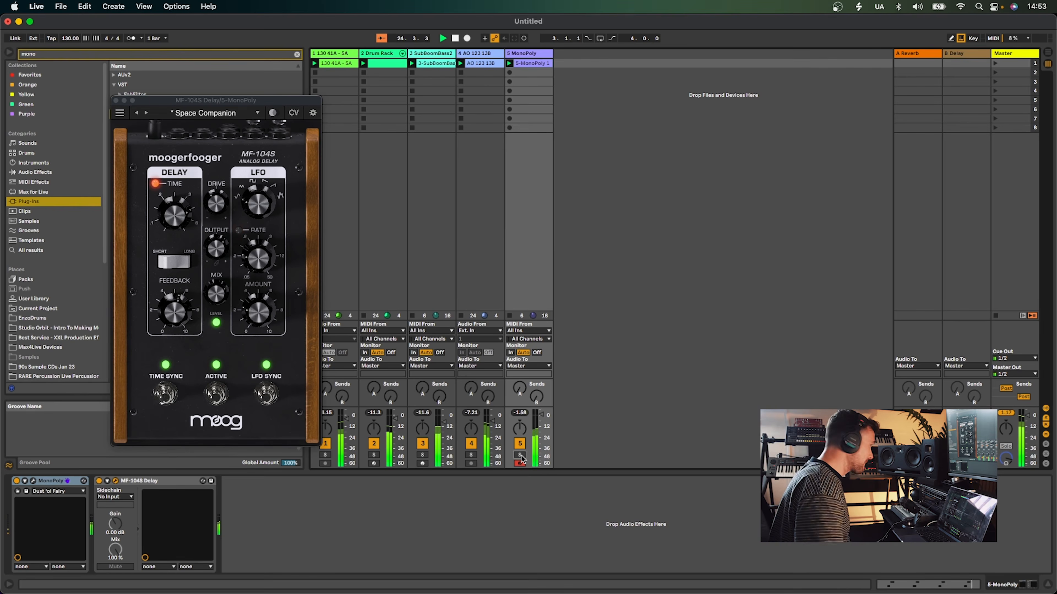
click(115, 102)
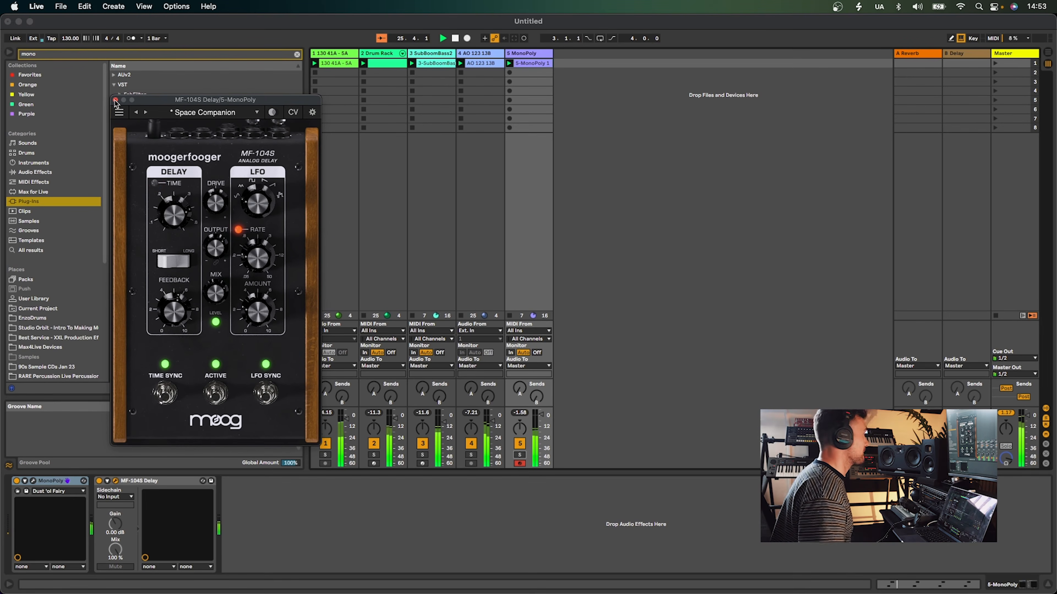
click(116, 100)
Raise the Drum Rack kick sample's volume to -2.81 dB while auditioning with the loop track muted
click(374, 443)
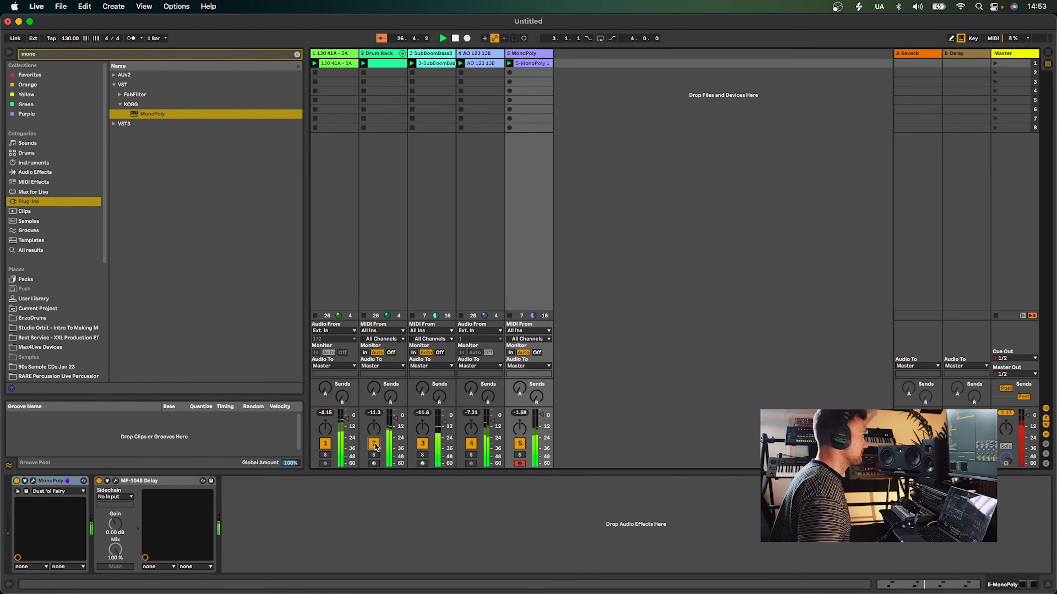
click(325, 444)
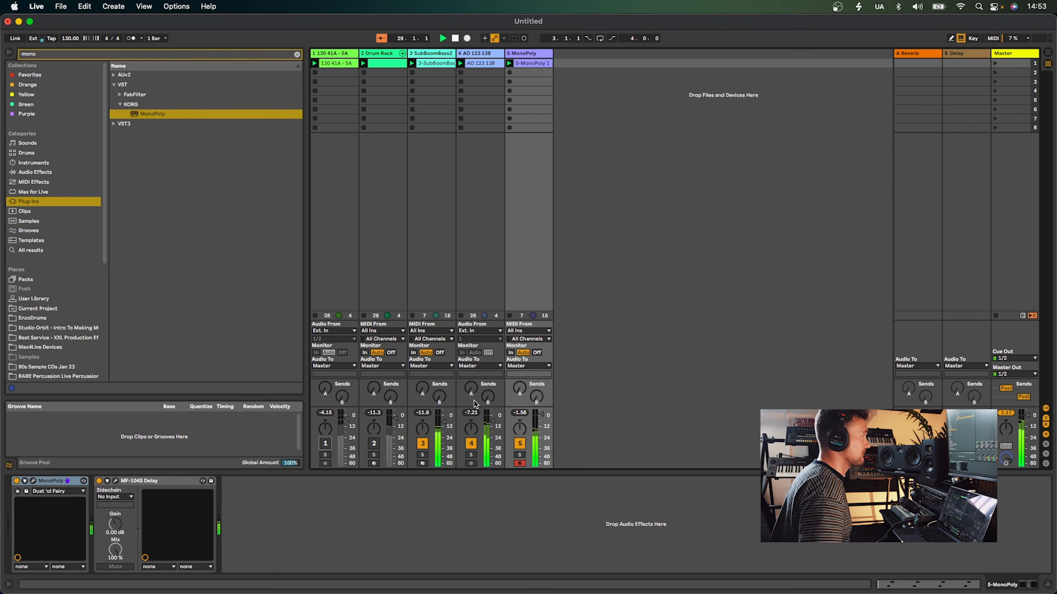
click(374, 444)
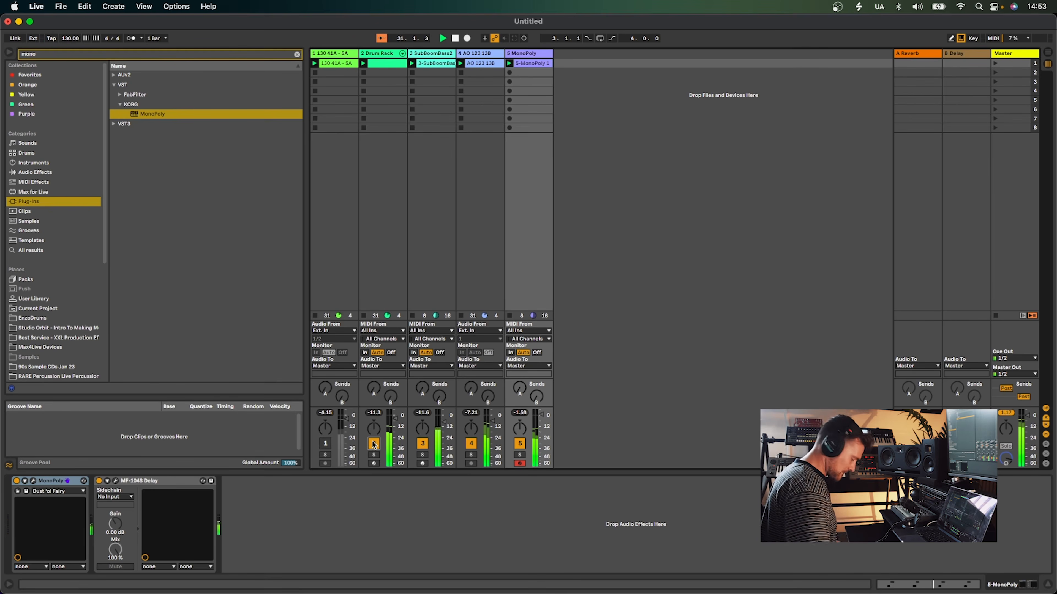
click(377, 55)
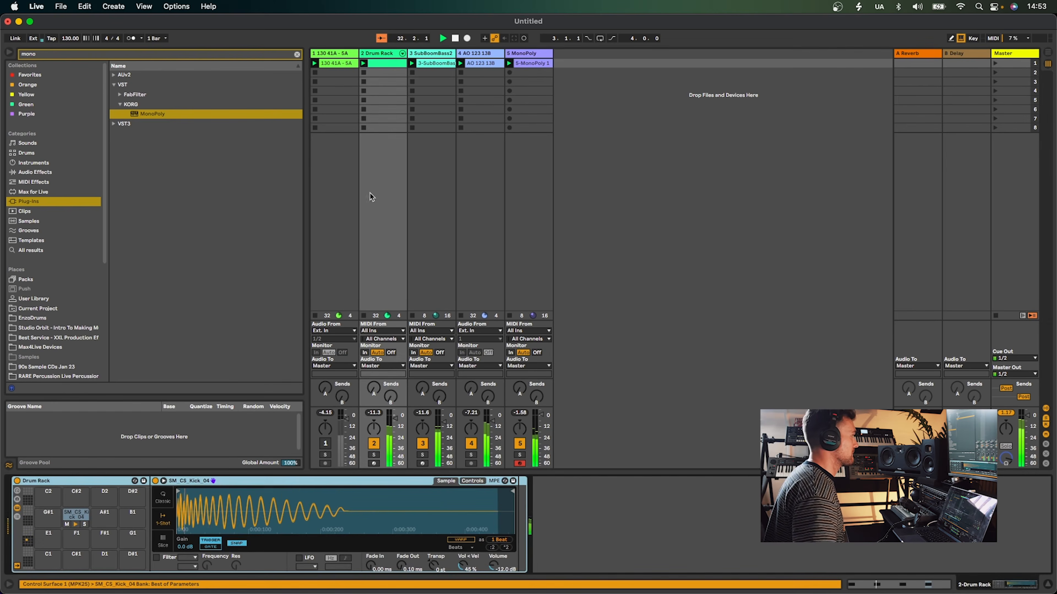
drag(494, 569, 494, 545)
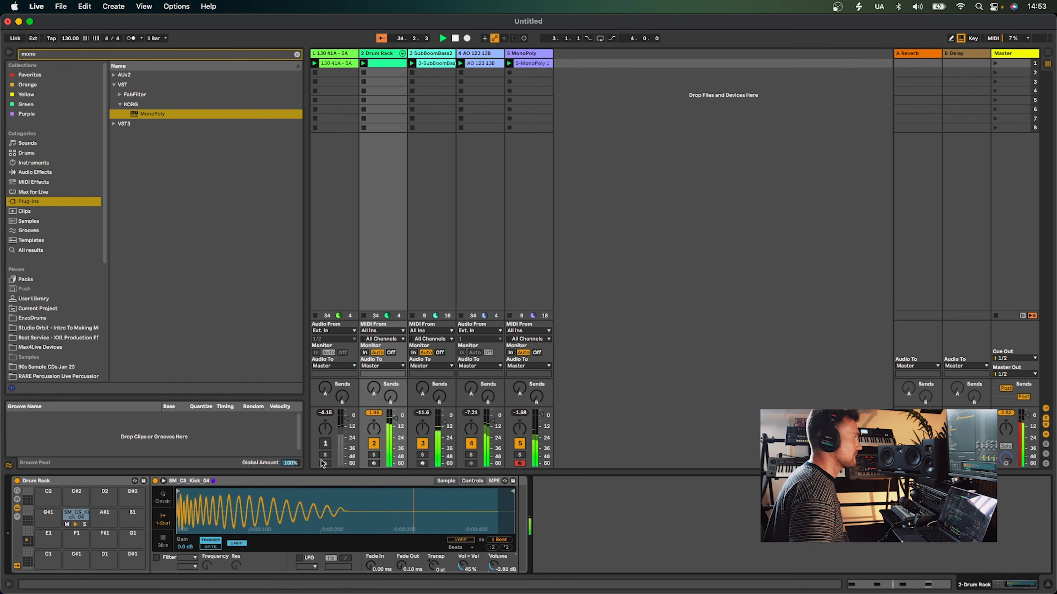
click(325, 443)
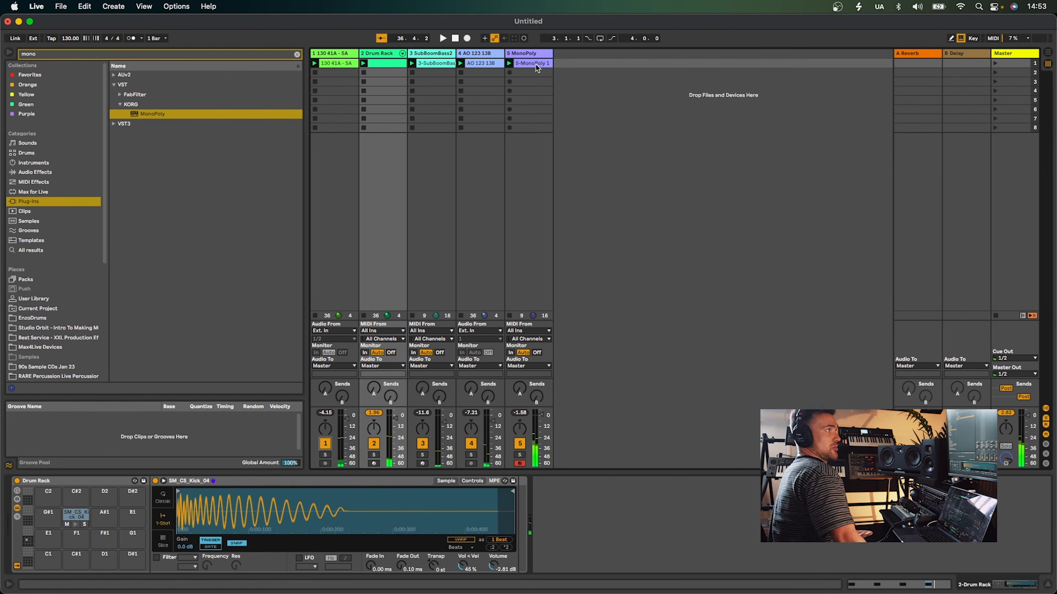
click(535, 53)
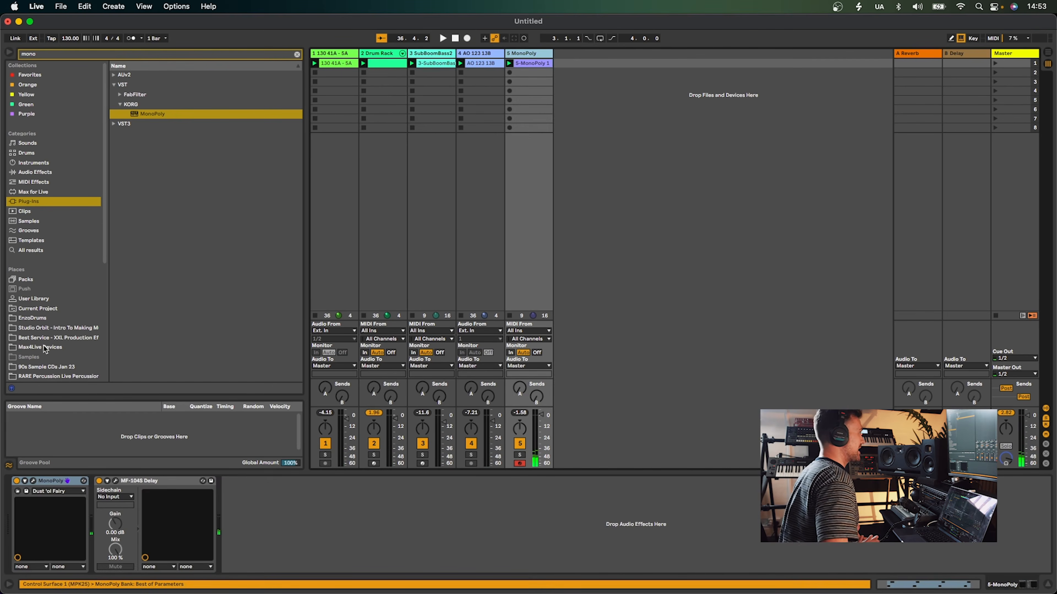
scroll(45, 368, down, 5)
scroll(45, 369, down, 5)
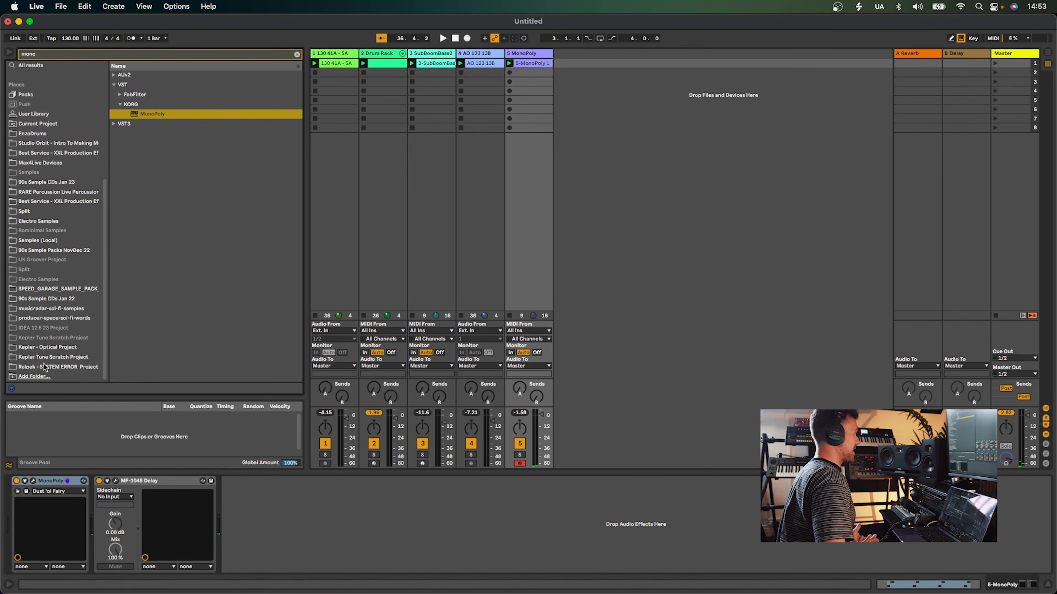
scroll(46, 264, up, 10)
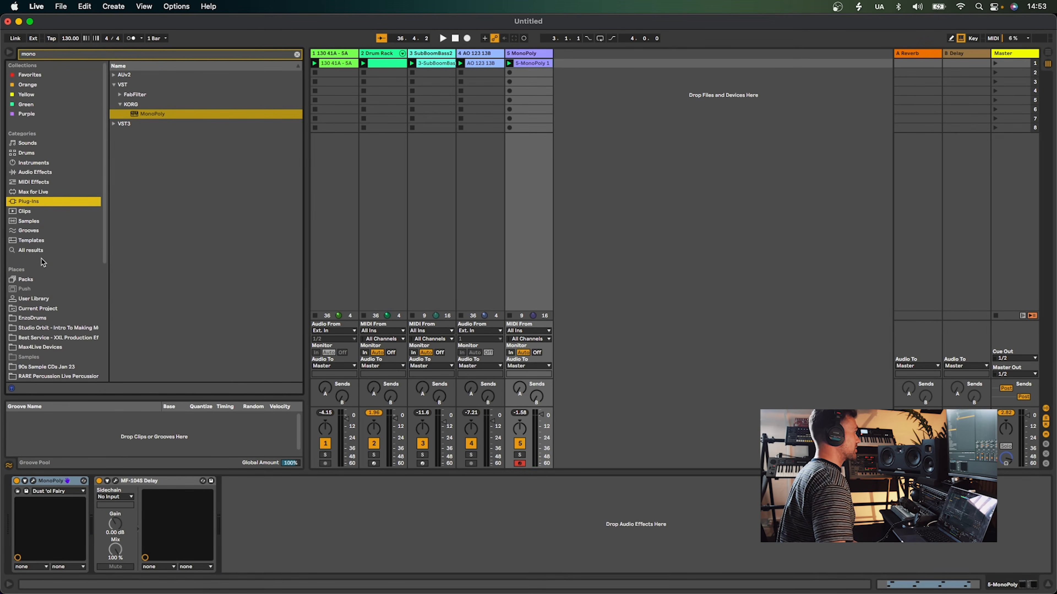